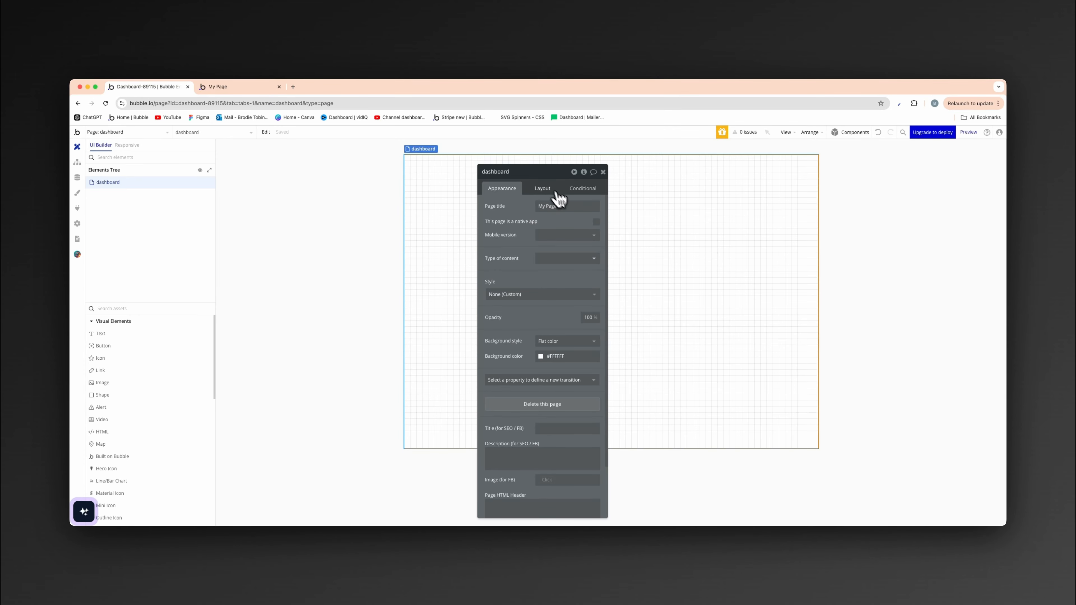
- Give the dashboard page a column layout, custom preset width, 1200 default builder width and 900 minimum height, and narrow the elements panel
{"action": "left_click", "coordinate": [551, 189]}
{"action": "left_click", "coordinate": [566, 206]}
{"action": "left_click", "coordinate": [576, 255]}
{"action": "left_click", "coordinate": [595, 283]}
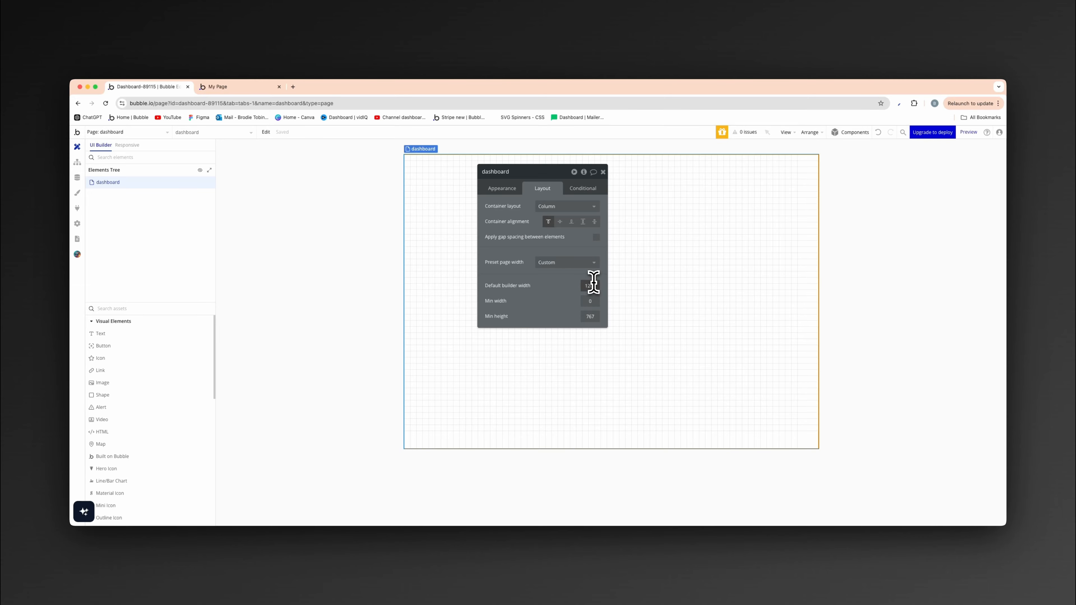
{"action": "key", "text": "Return"}
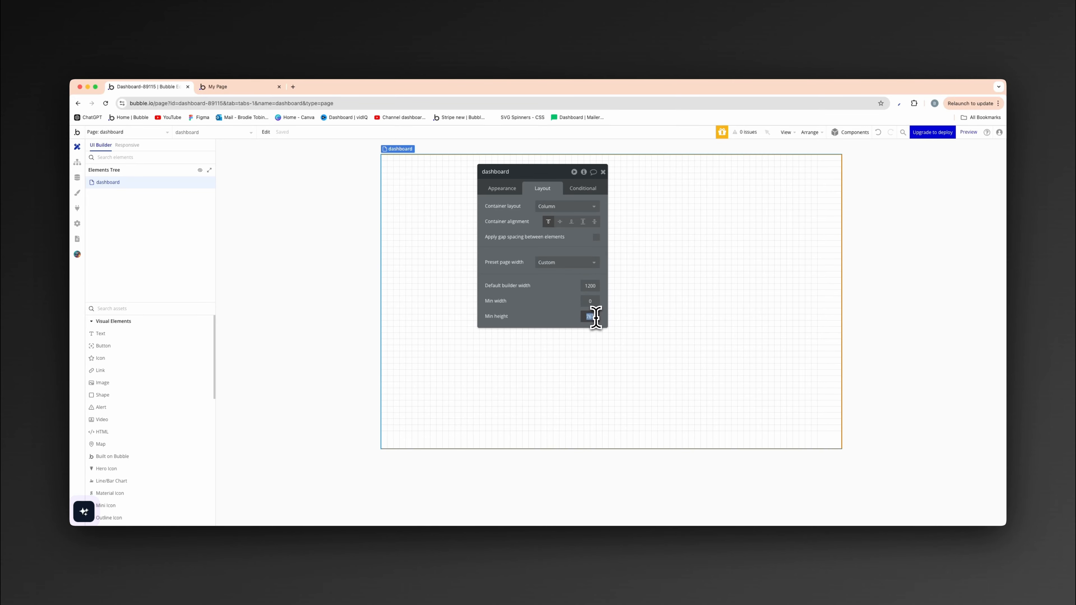
{"action": "key", "text": "Tab"}
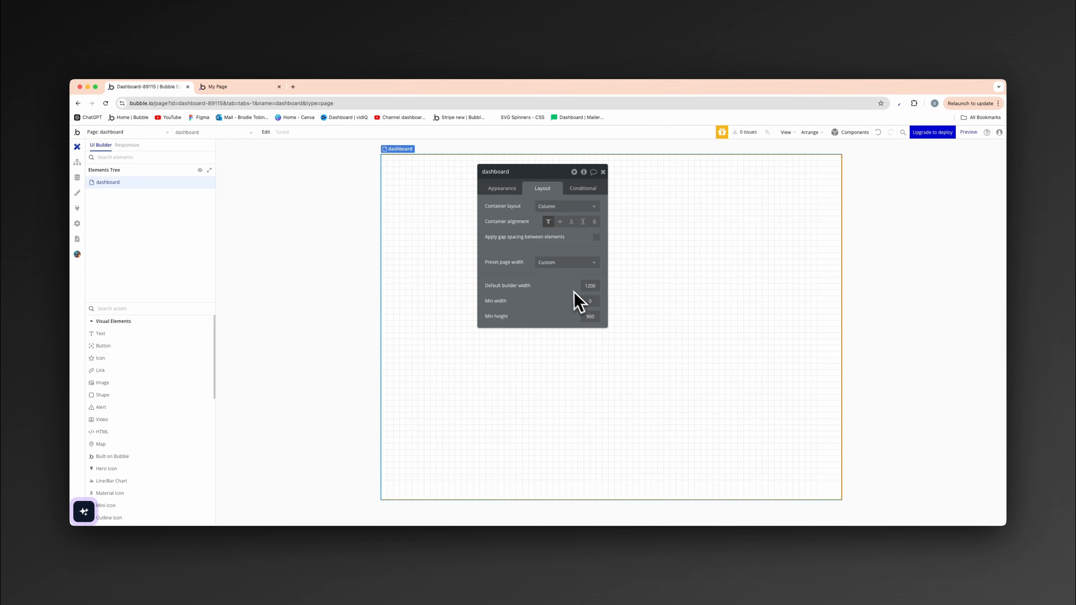
{"action": "left_click", "coordinate": [604, 172]}
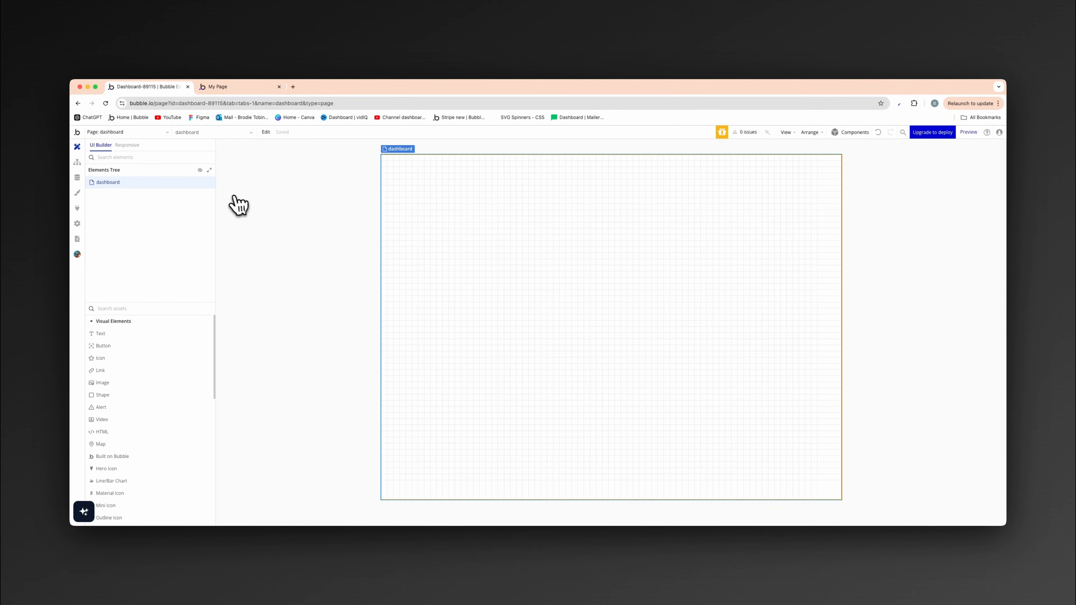
{"action": "left_click_drag", "start_coordinate": [216, 191], "coordinate": [165, 191]}
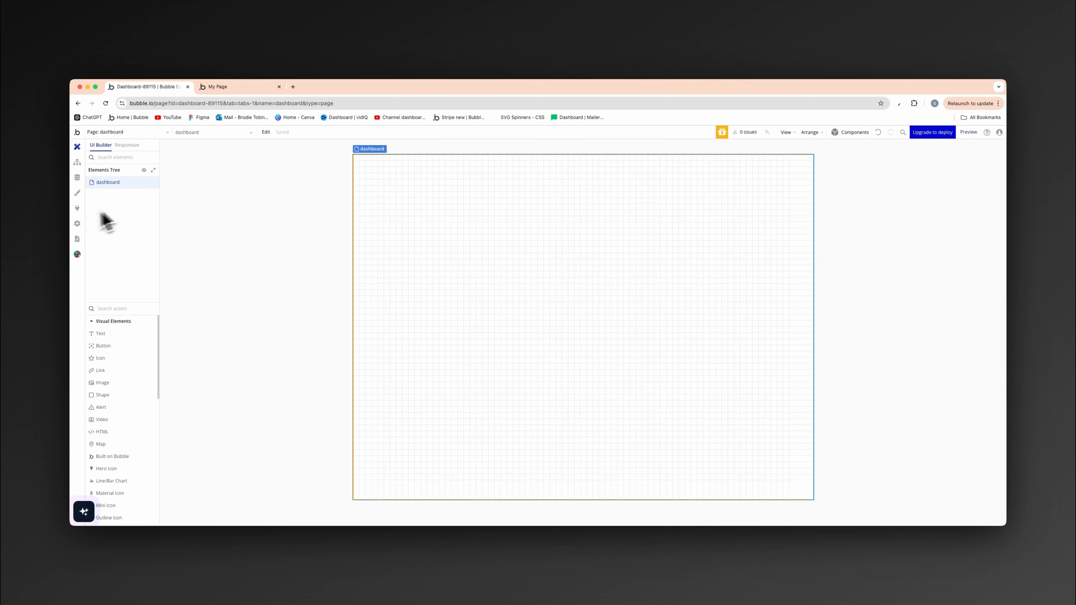
- Check the app's installed plugins and look over the reference dashboard page open in the other browser tab
{"action": "left_click", "coordinate": [77, 208]}
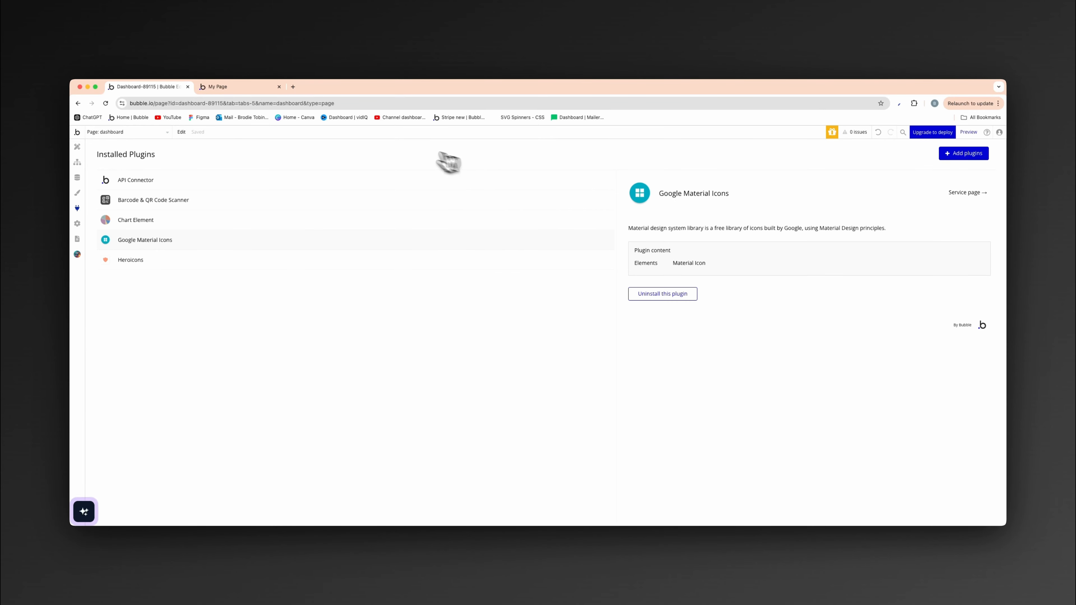
{"action": "left_click", "coordinate": [243, 88]}
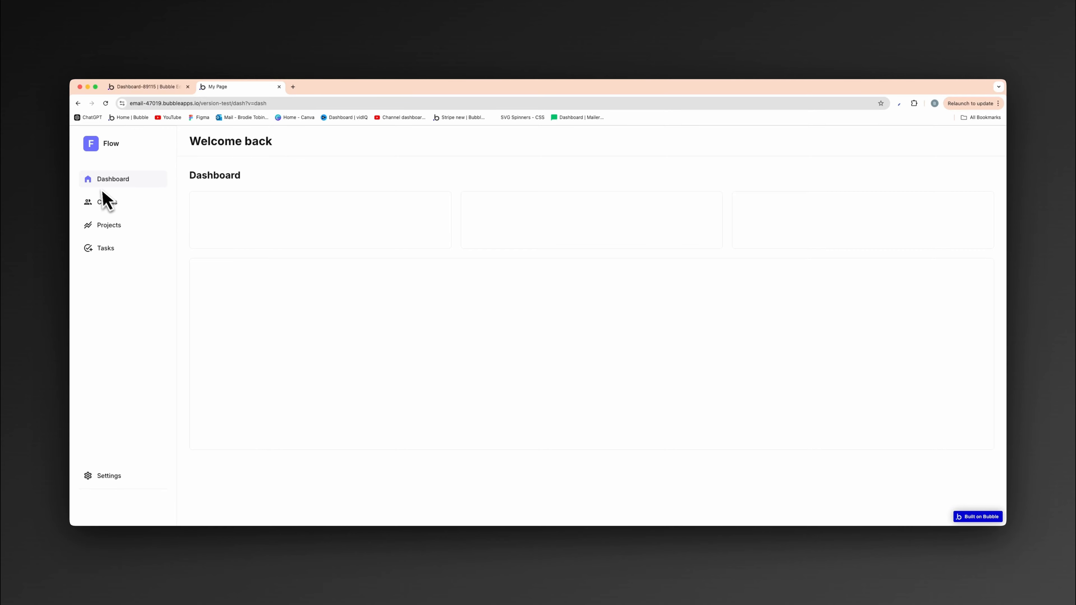
{"action": "left_click", "coordinate": [128, 87]}
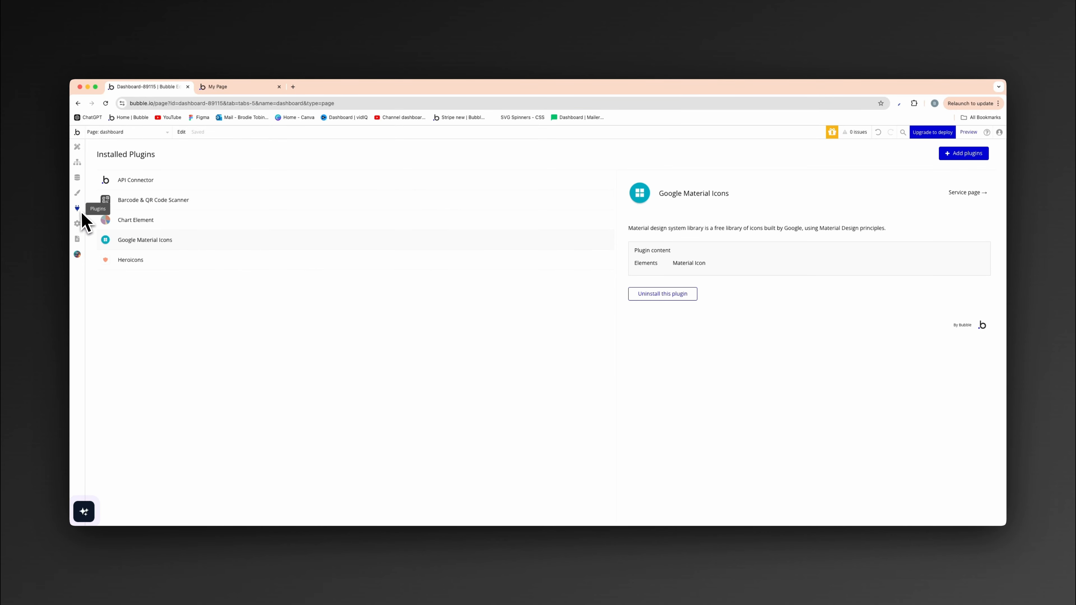
- Delete the Name field from the User data type
{"action": "left_click", "coordinate": [78, 178]}
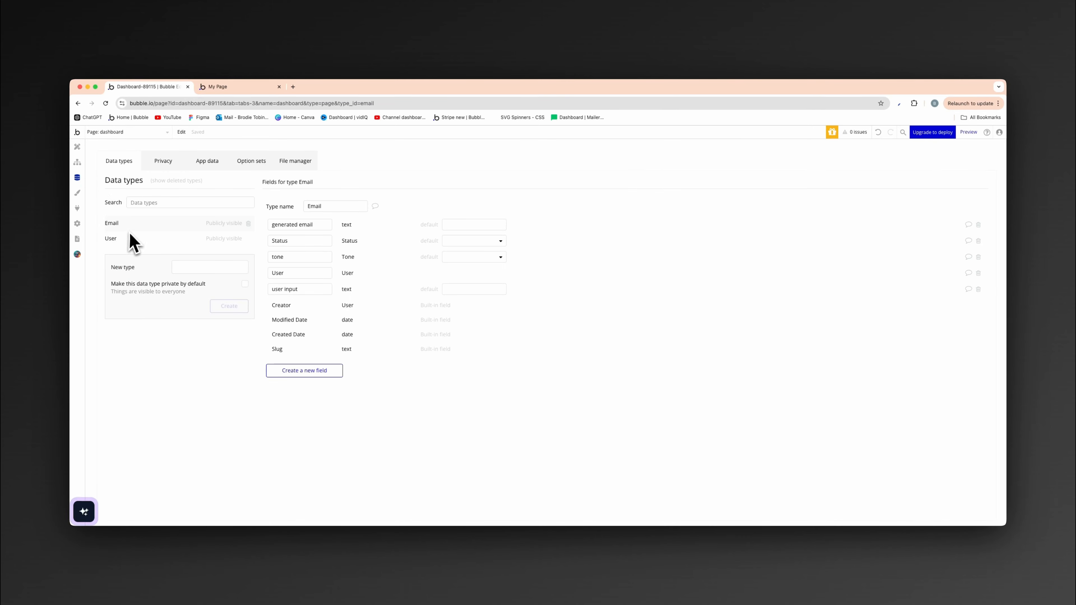
{"action": "left_click", "coordinate": [157, 240]}
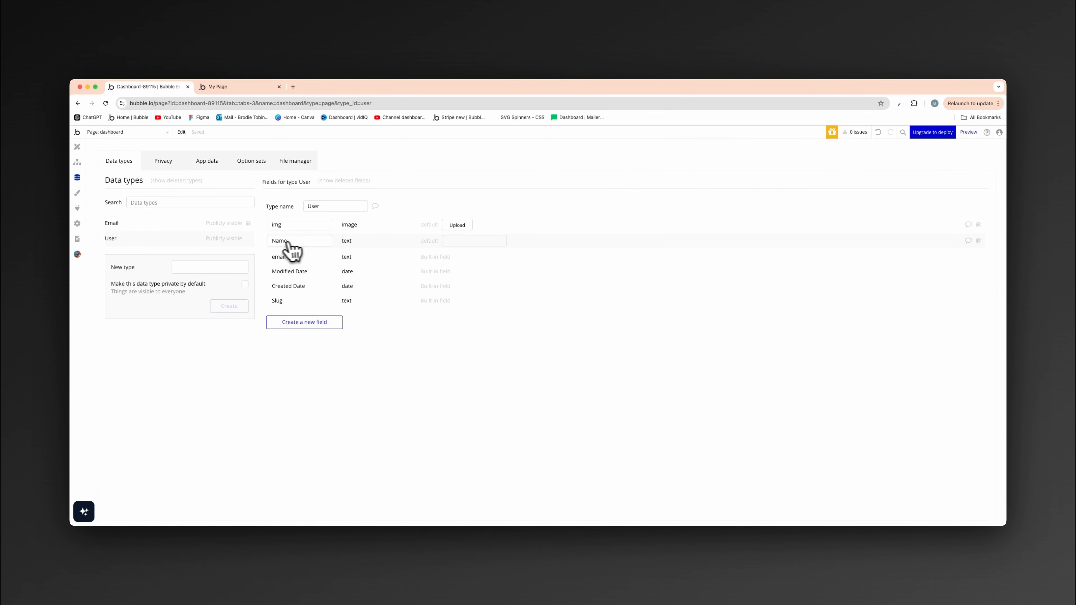
{"action": "left_click", "coordinate": [978, 241]}
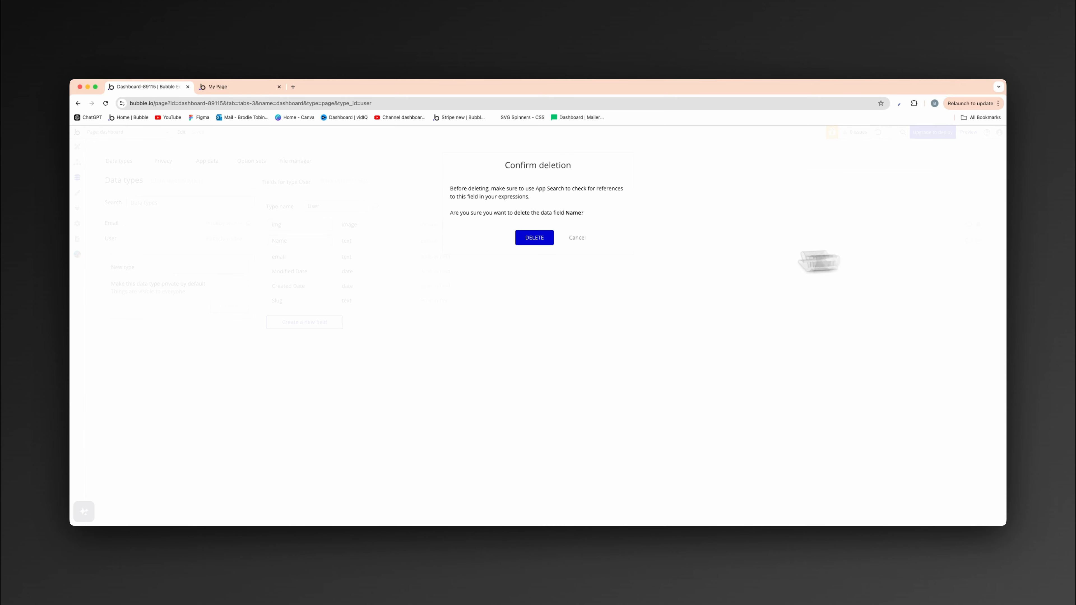
{"action": "left_click", "coordinate": [553, 238]}
- Create a field called Name of type text on the User data type
{"action": "left_click", "coordinate": [304, 306]}
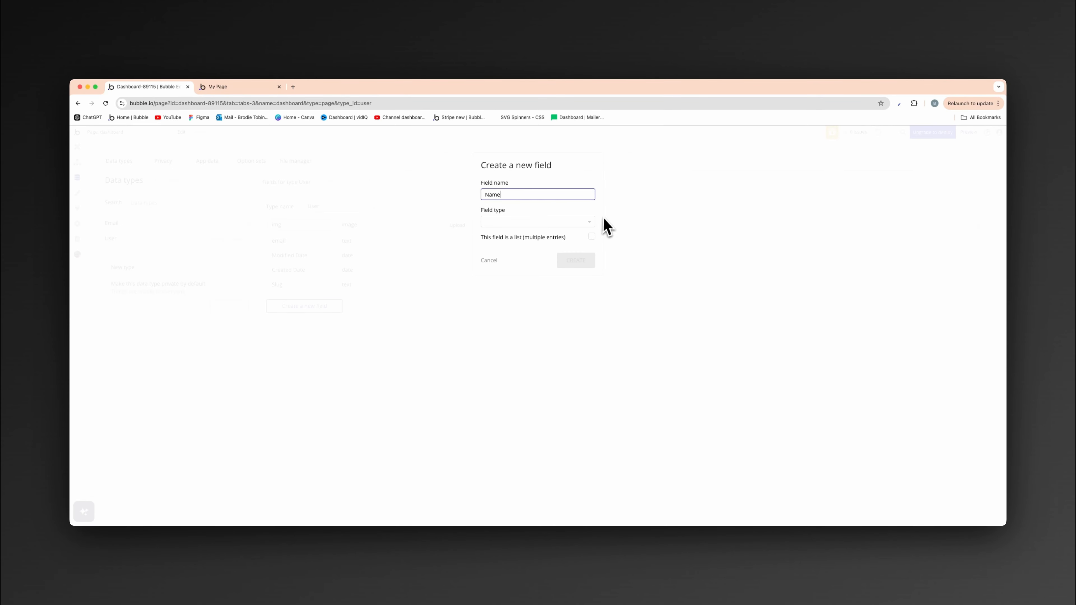
{"action": "left_click", "coordinate": [589, 221]}
{"action": "left_click", "coordinate": [518, 309]}
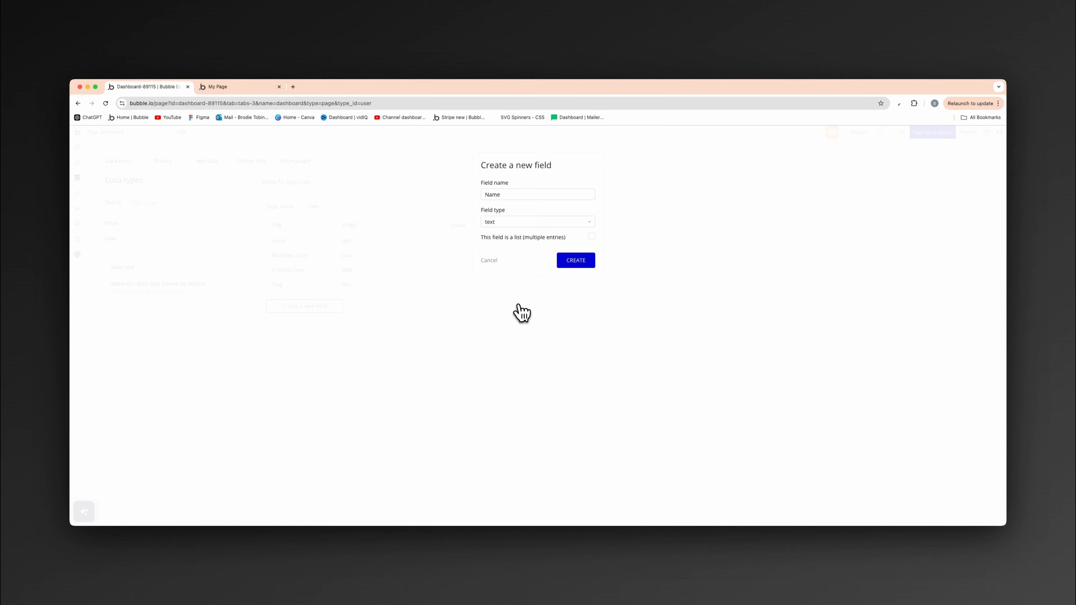
{"action": "left_click", "coordinate": [582, 260]}
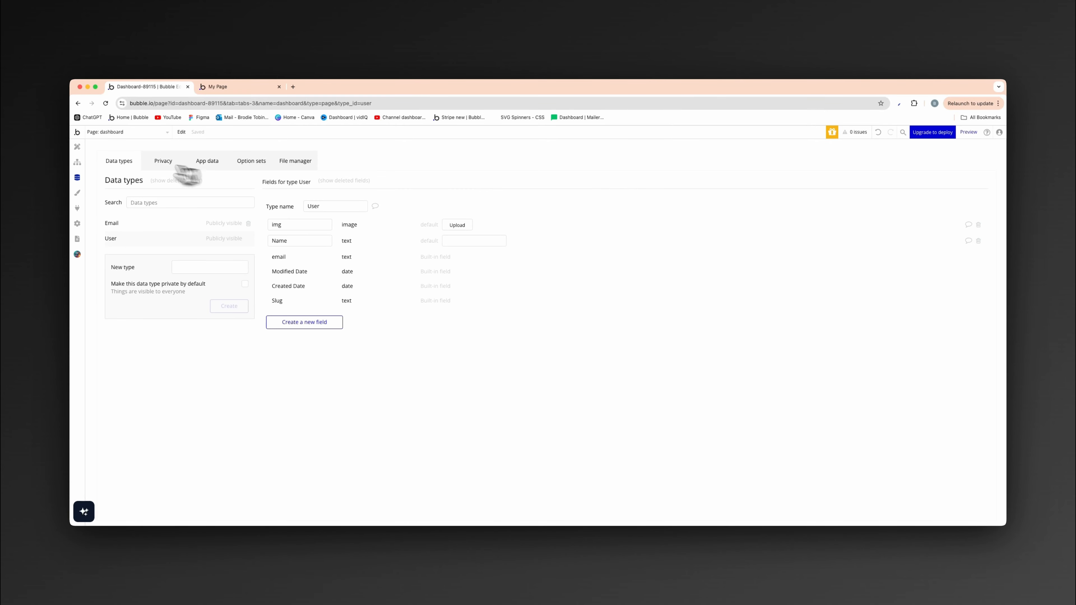
- Return to the page design and create a new reusable element named sidebar
{"action": "left_click", "coordinate": [77, 147]}
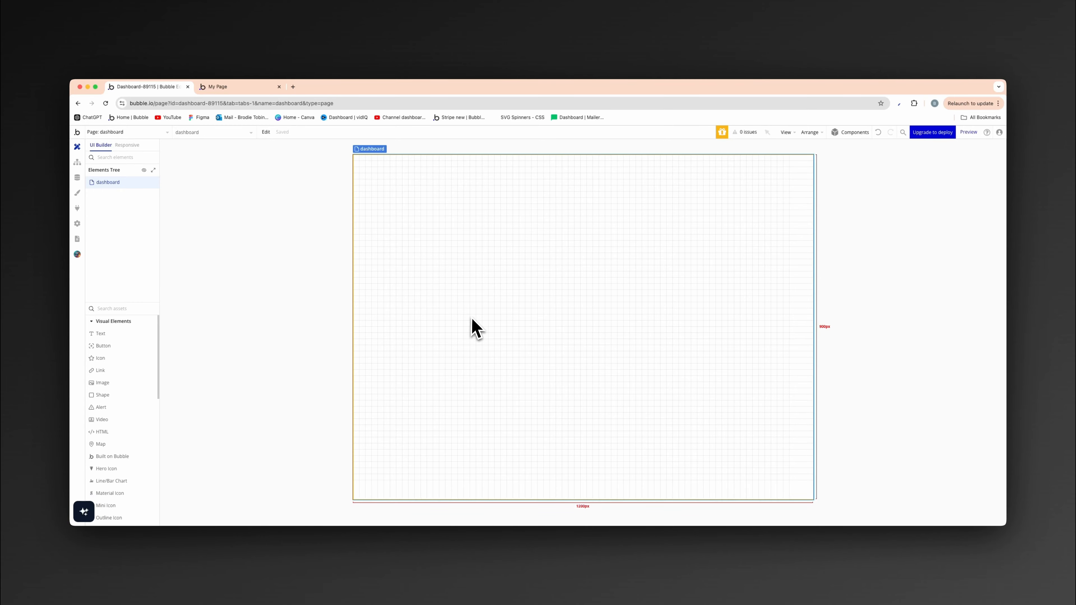
{"action": "left_click", "coordinate": [125, 133]}
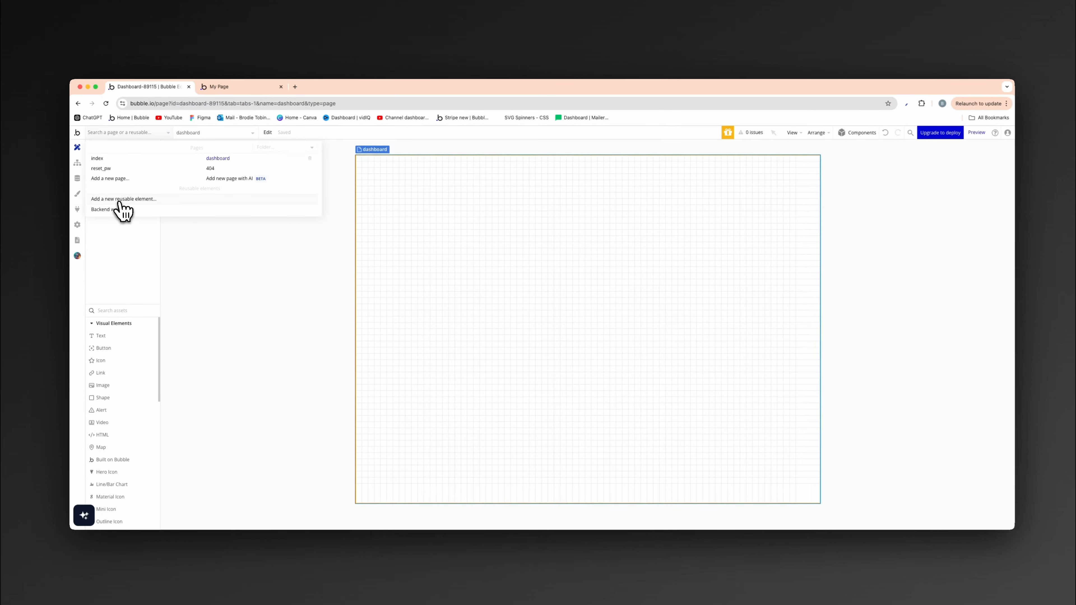
{"action": "left_click", "coordinate": [119, 199]}
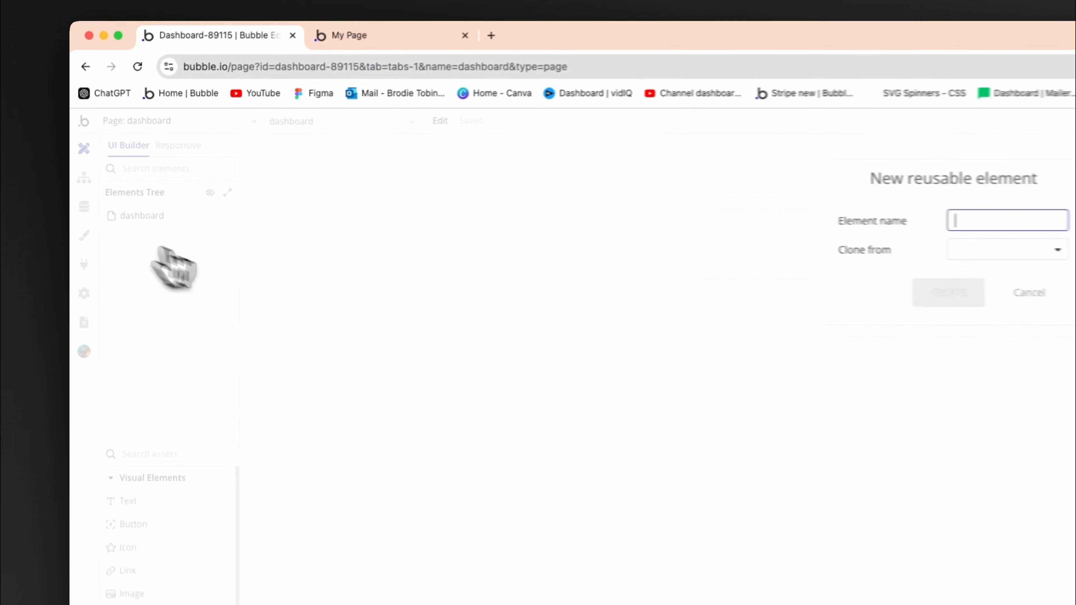
{"action": "type", "text": "sidebar"}
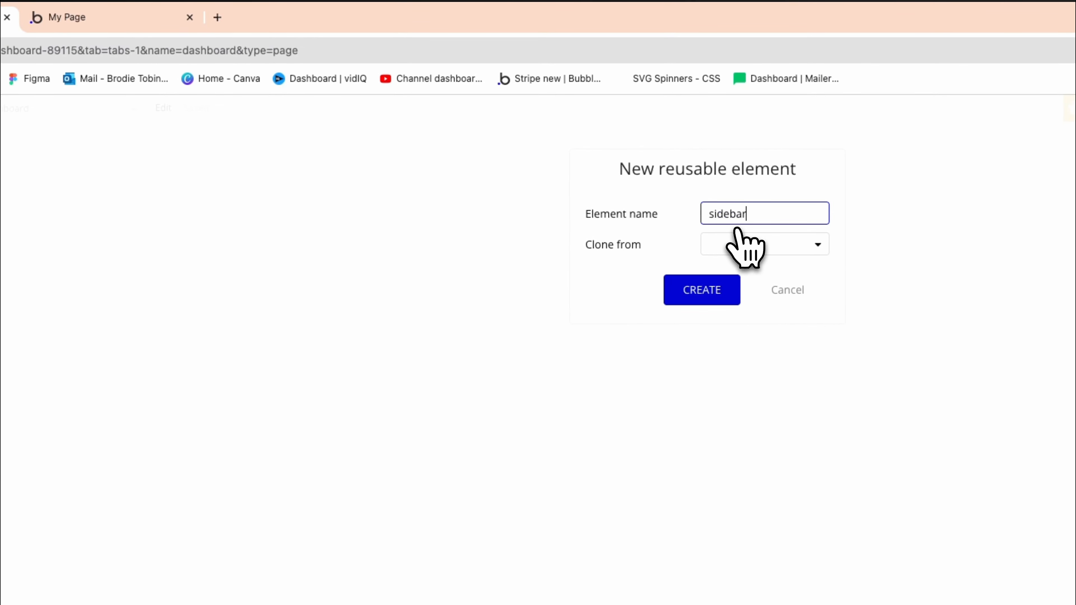
{"action": "left_click", "coordinate": [705, 290]}
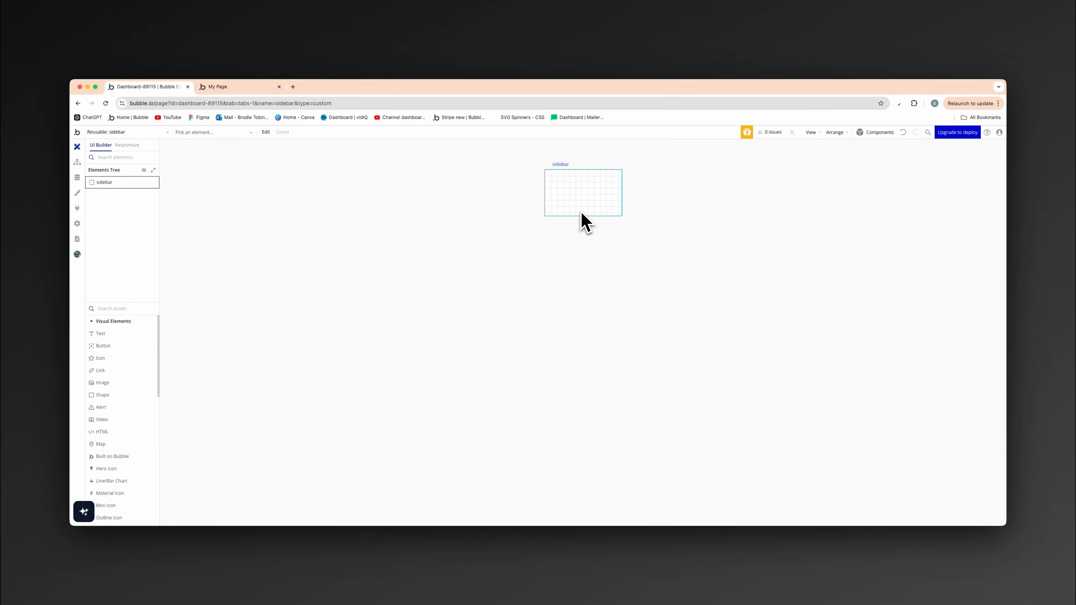
- Set the sidebar element's default builder width to 280 and its minimum height to 900
{"action": "double_click", "coordinate": [582, 210]}
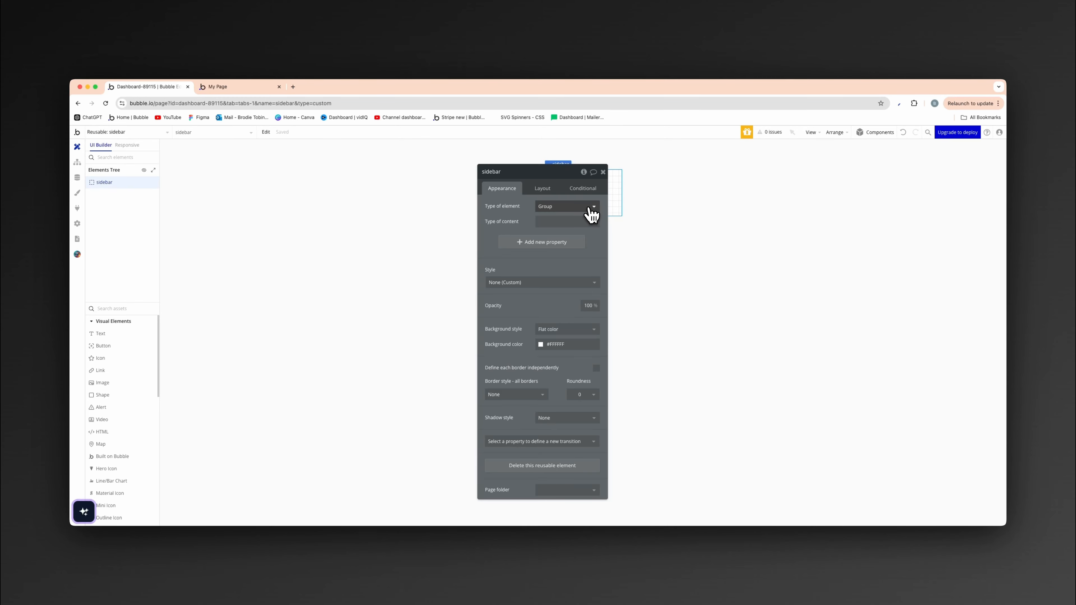
{"action": "left_click", "coordinate": [553, 191]}
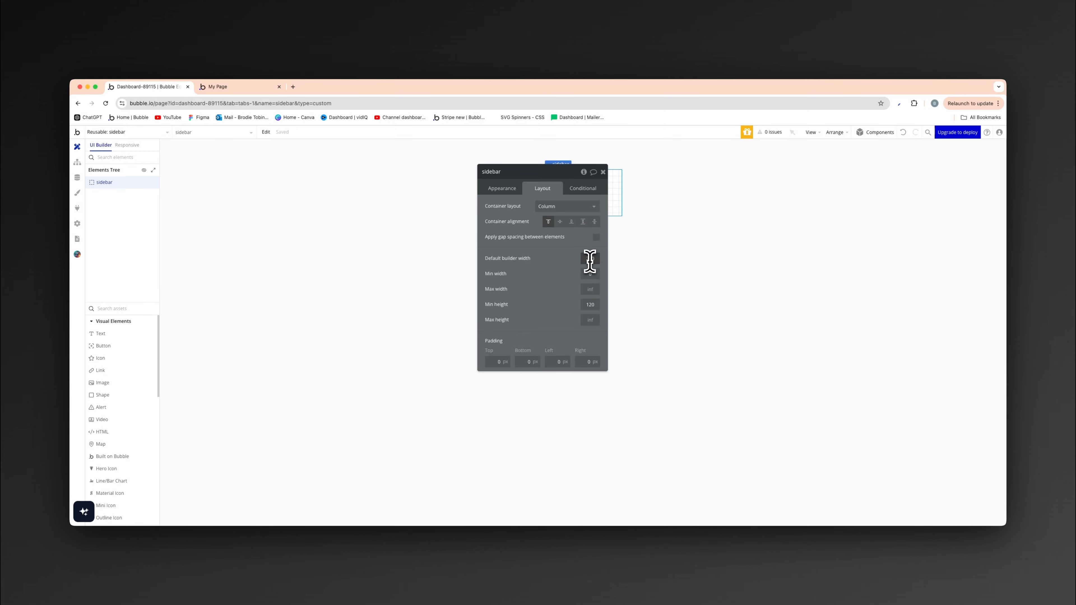
{"action": "left_click_drag", "start_coordinate": [558, 183], "coordinate": [828, 184]}
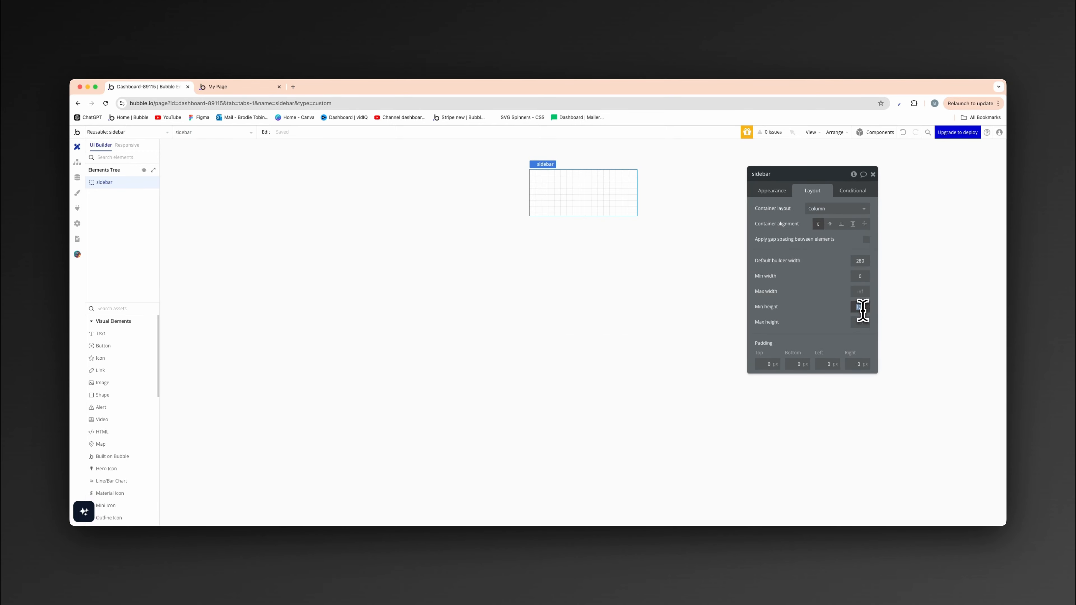
{"action": "key", "text": "Return"}
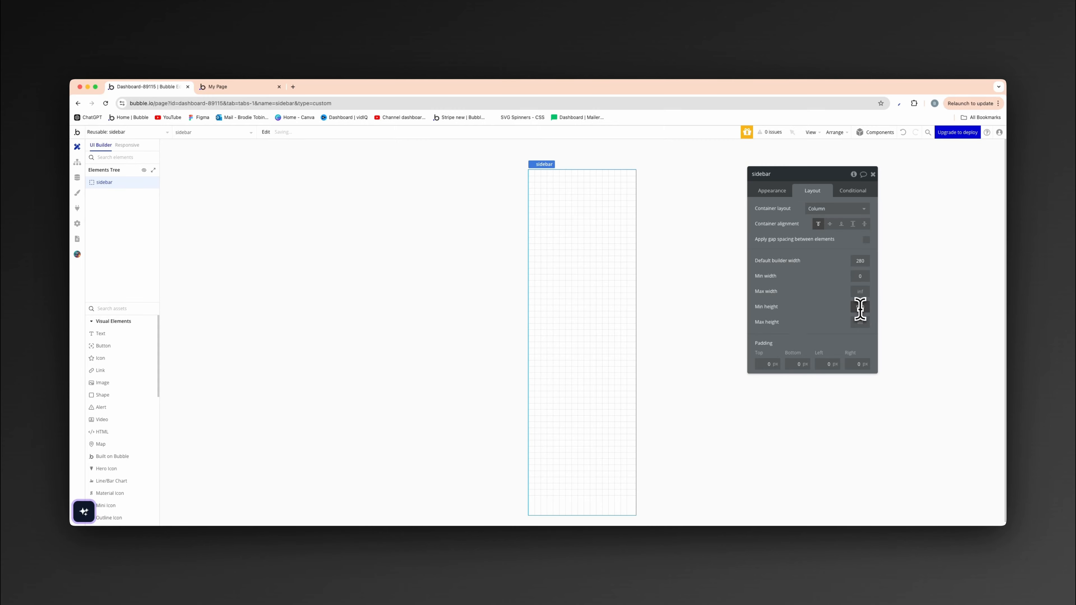
{"action": "scroll", "coordinate": [698, 294], "scroll_direction": "down", "scroll_amount": 1}
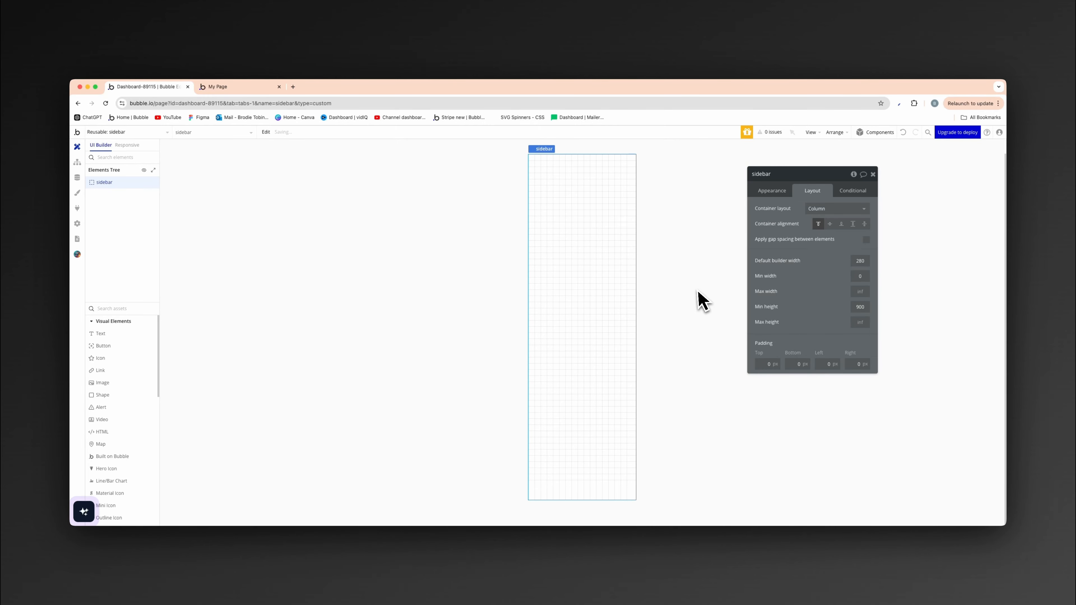
- Change the sidebar's element type to Floating Group and set its floating z-index to Above elements
{"action": "left_click", "coordinate": [773, 192]}
{"action": "left_click", "coordinate": [813, 208]}
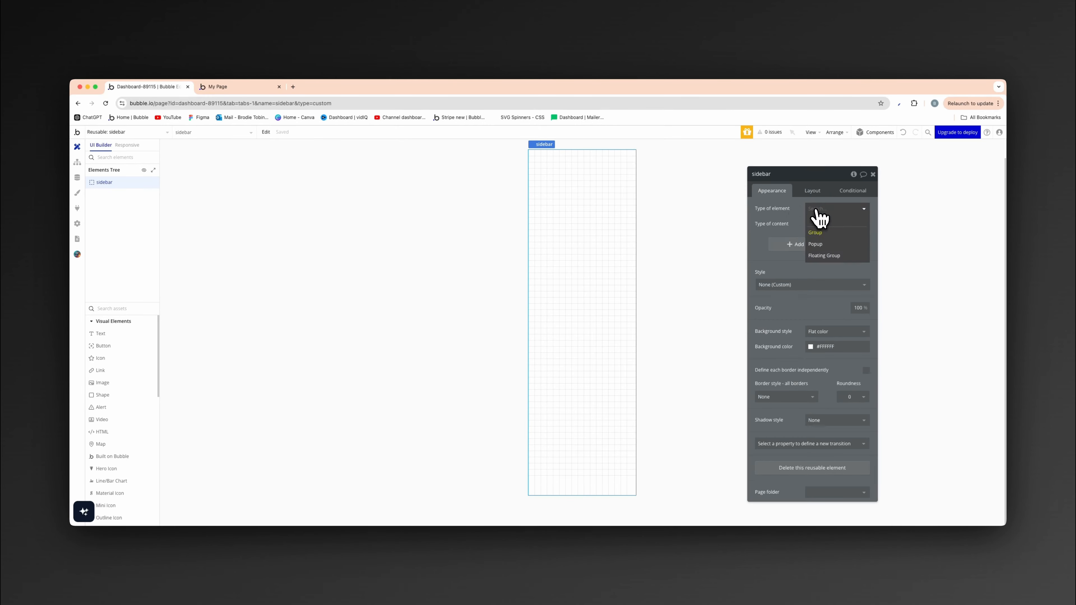
{"action": "left_click", "coordinate": [831, 255]}
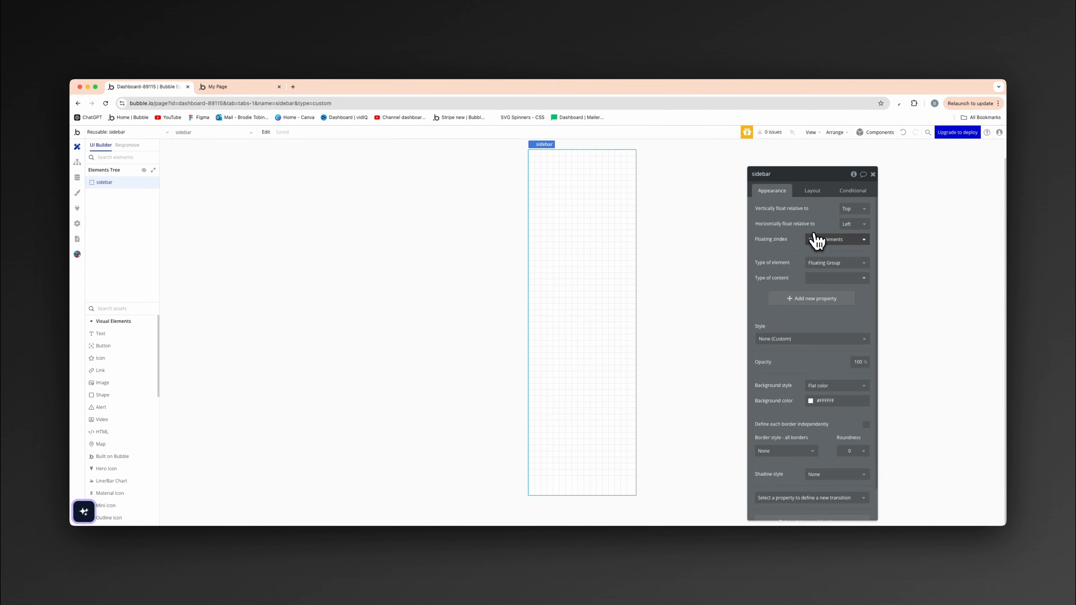
{"action": "left_click", "coordinate": [814, 240]}
{"action": "left_click", "coordinate": [826, 264]}
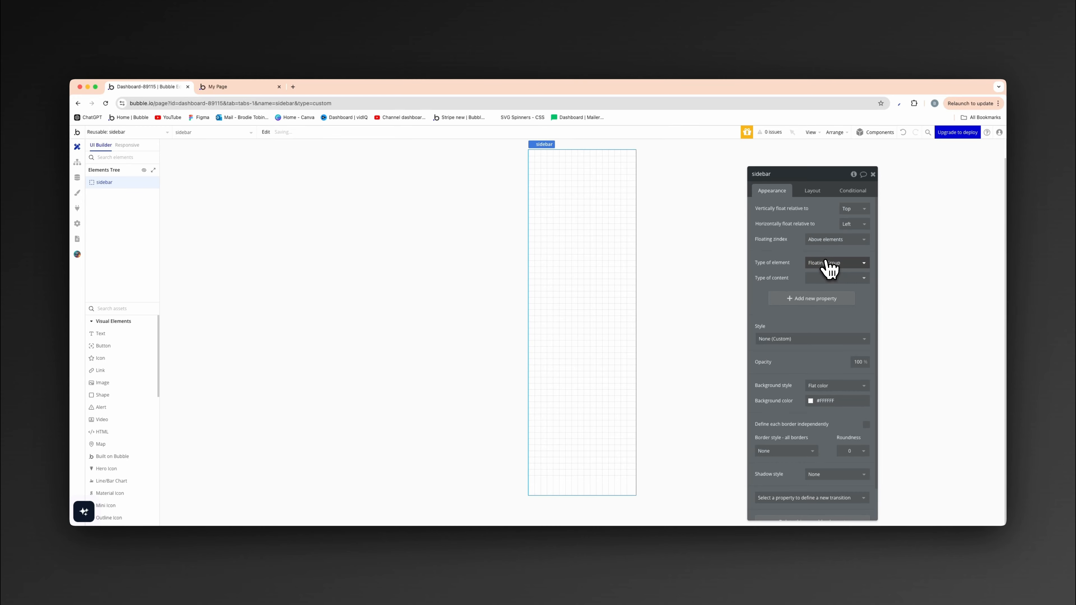
- Set the sidebar's padding to 24 px on all four sides
{"action": "left_click", "coordinate": [818, 194]}
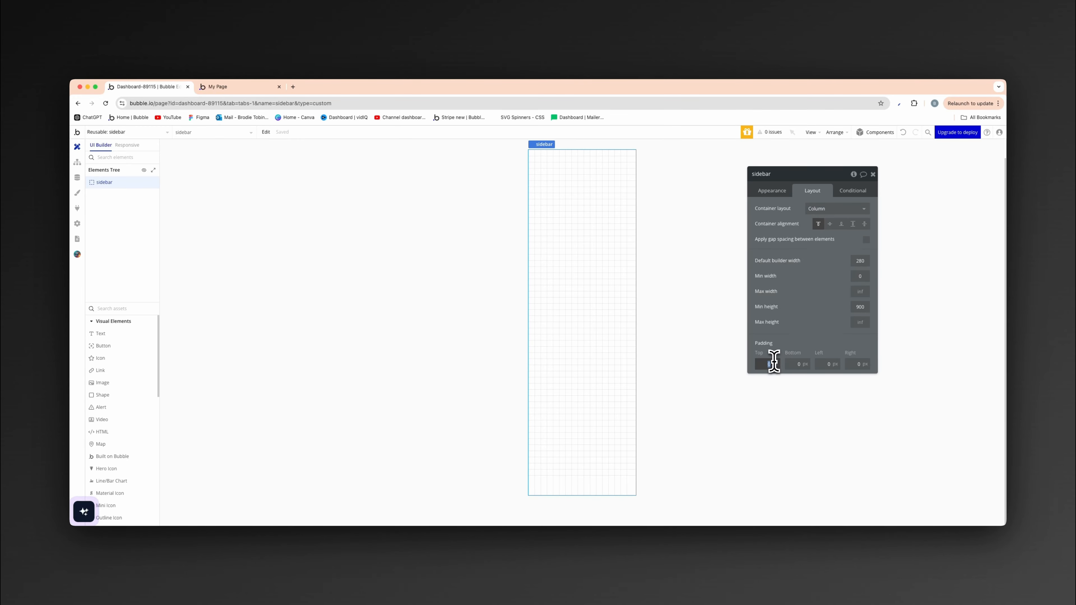
{"action": "type", "text": "24"}
{"action": "key", "text": "Tab"}
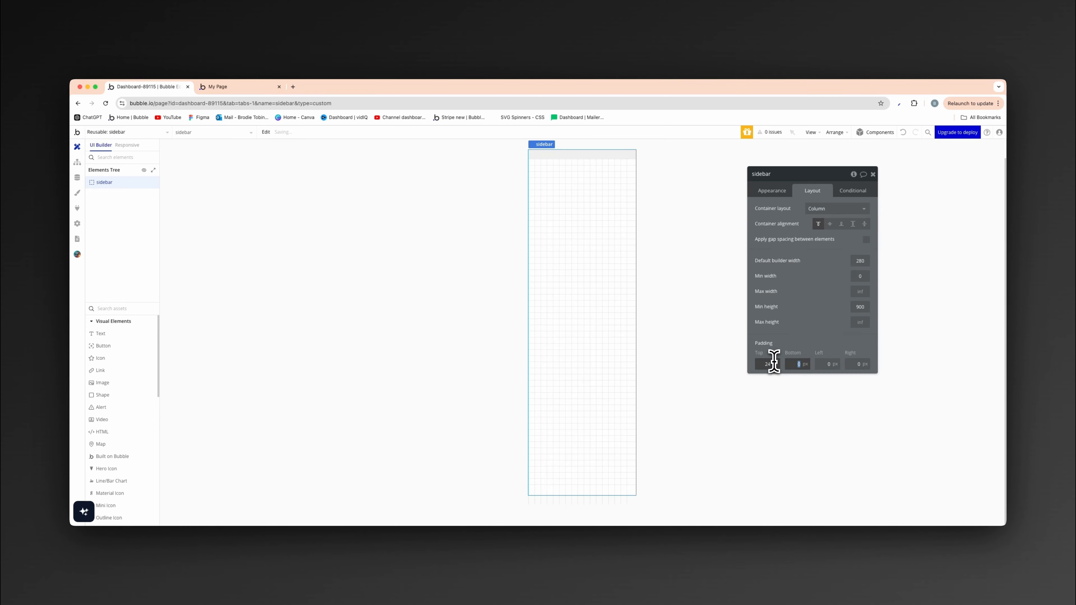
{"action": "type", "text": "24"}
{"action": "key", "text": "Tab"}
{"action": "type", "text": "24"}
{"action": "key", "text": "Tab"}
{"action": "type", "text": "2"}
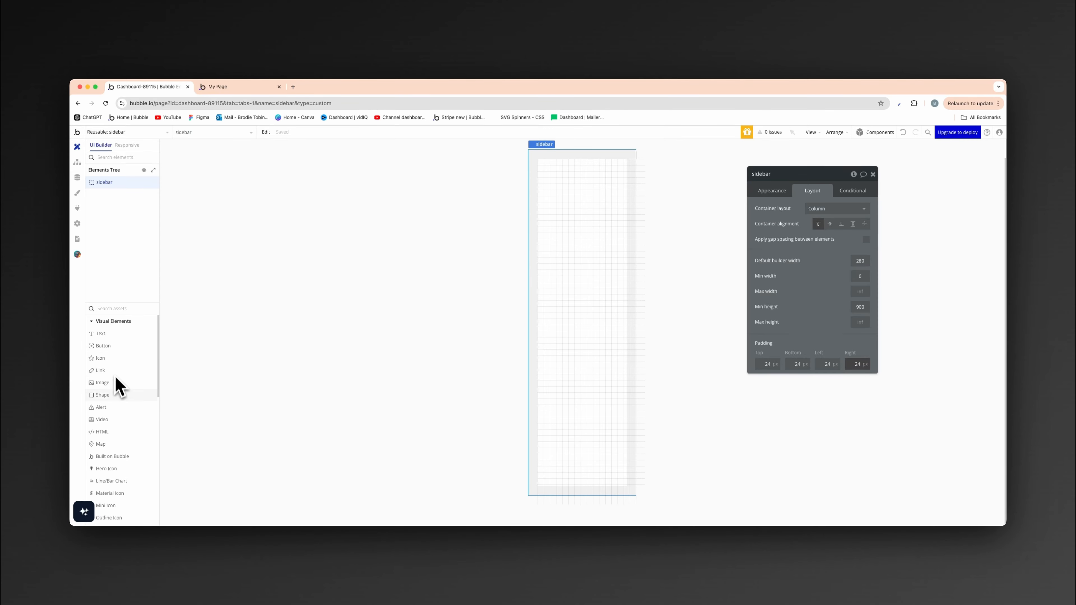
- Add a Group element inside the sidebar and rename it Group logo
{"action": "left_click", "coordinate": [120, 309]}
{"action": "type", "text": "gro"}
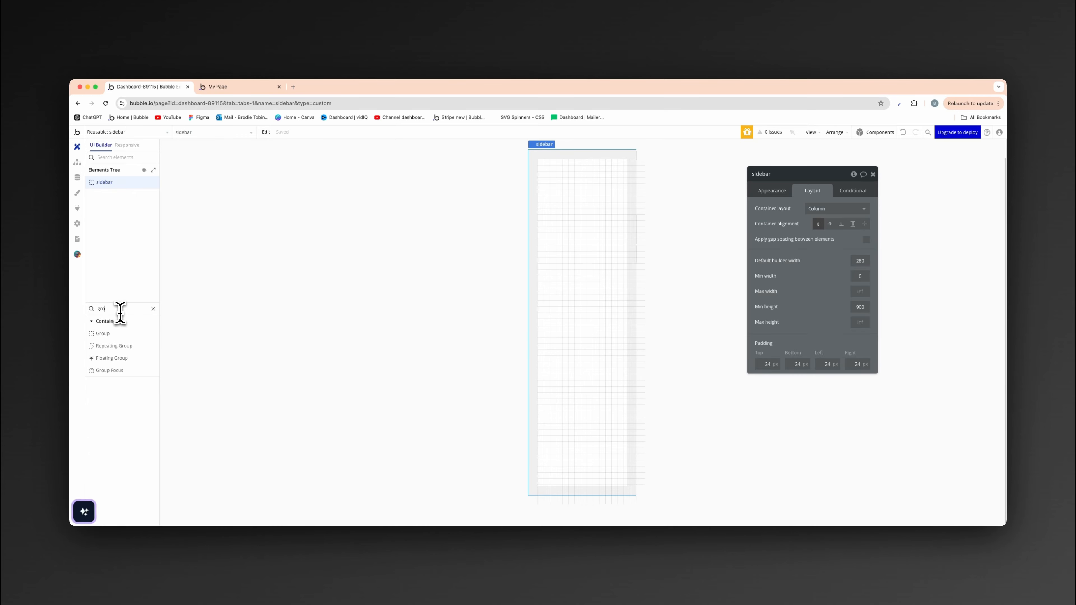
{"action": "left_click_drag", "start_coordinate": [115, 332], "coordinate": [568, 186]}
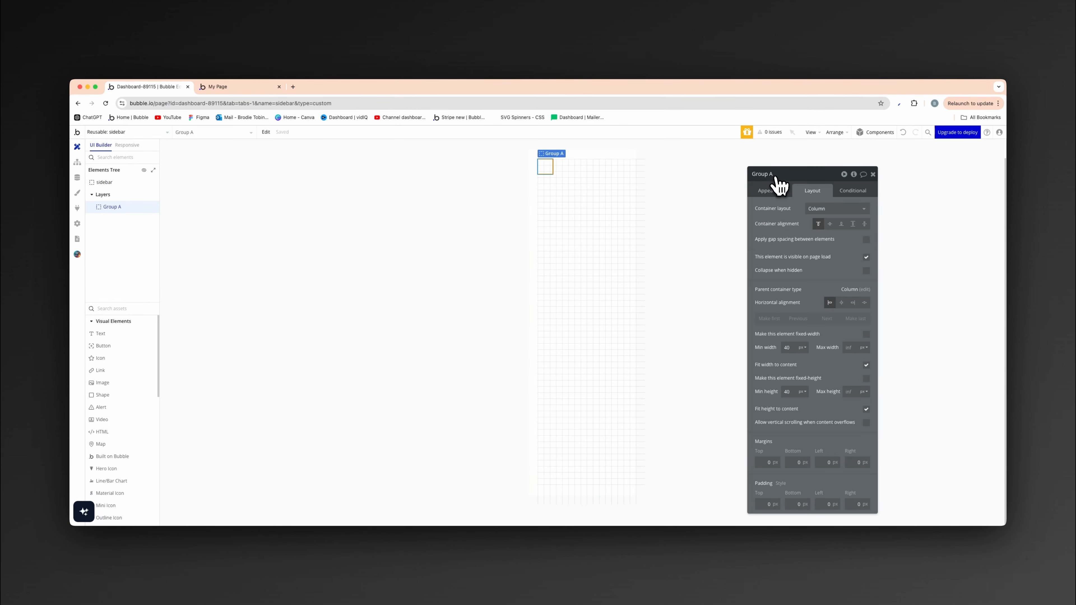
{"action": "key", "text": "Return"}
- Make the logo group fixed-width and fixed-height at 48 by 48 px
{"action": "left_click", "coordinate": [866, 334]}
{"action": "left_click", "coordinate": [866, 365]}
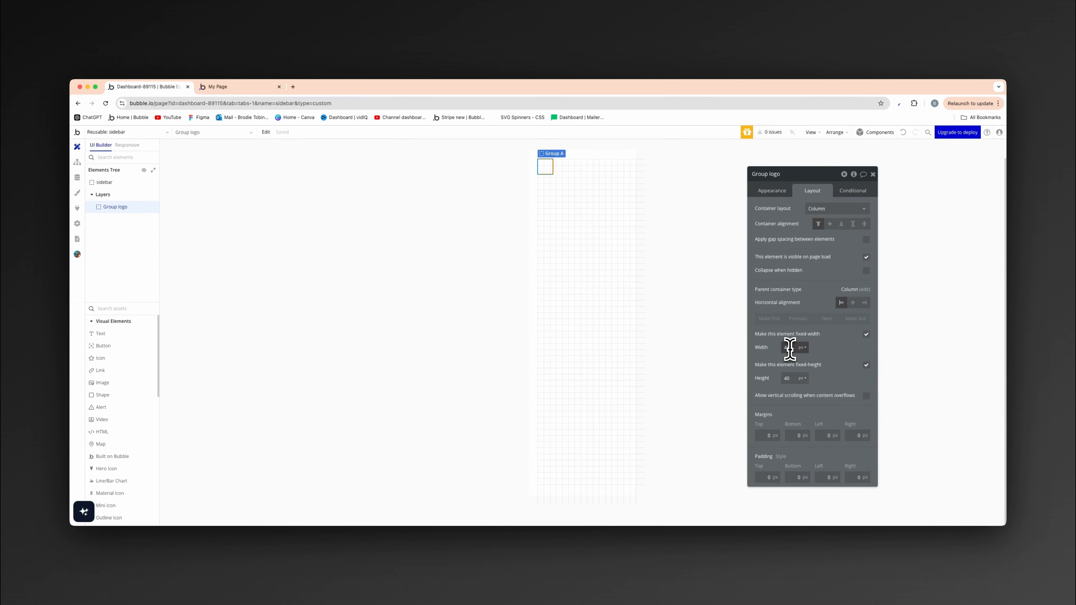
{"action": "double_click", "coordinate": [786, 377]}
{"action": "type", "text": "48"}
{"action": "left_click", "coordinate": [829, 368]}
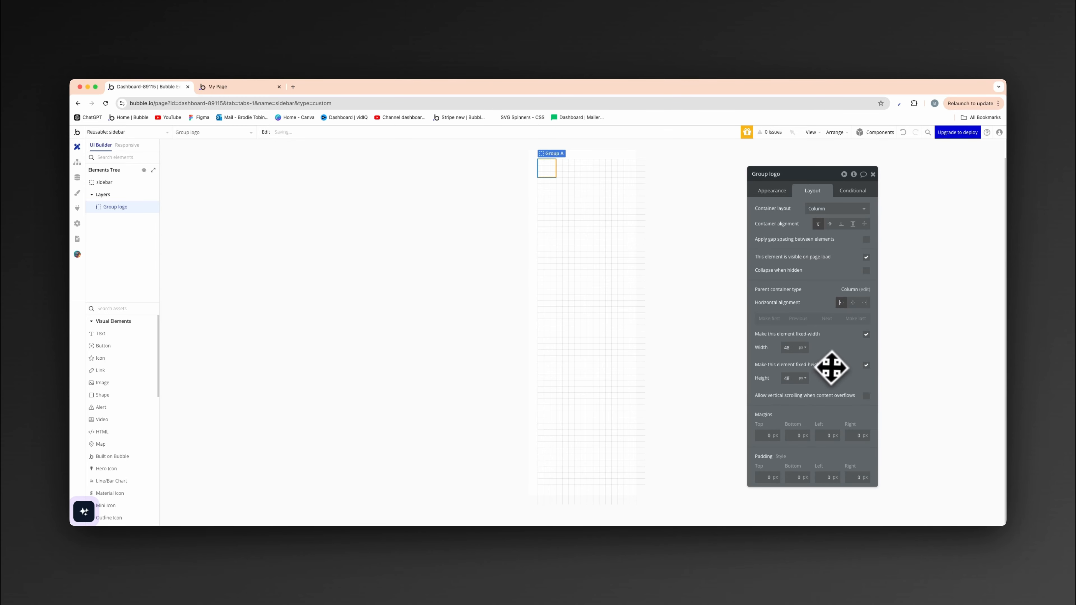
- Set the logo group's border roundness to 8
{"action": "left_click", "coordinate": [772, 192]}
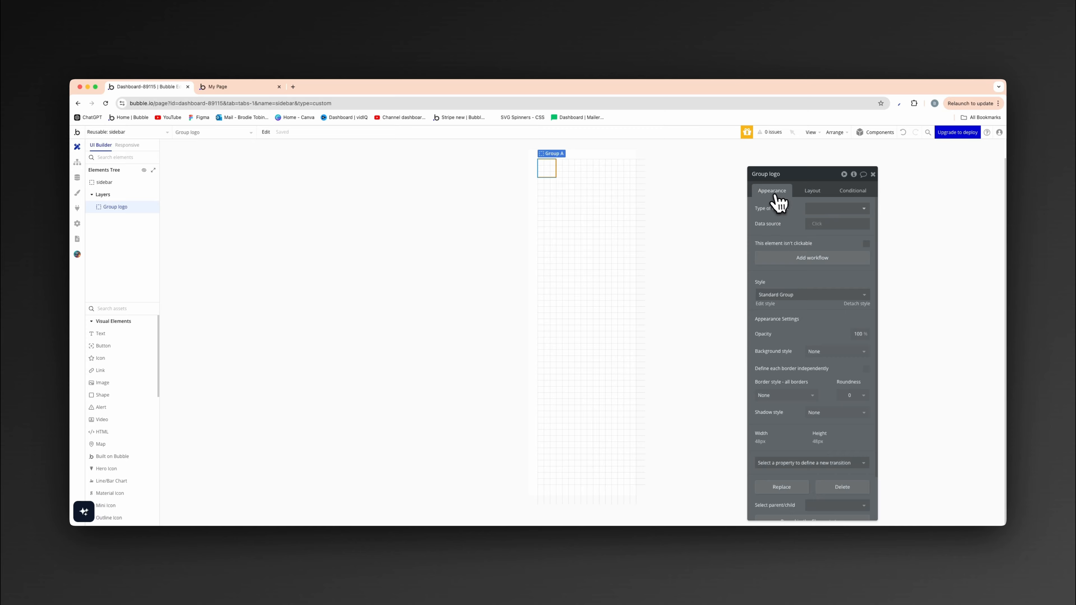
{"action": "left_click", "coordinate": [856, 396]}
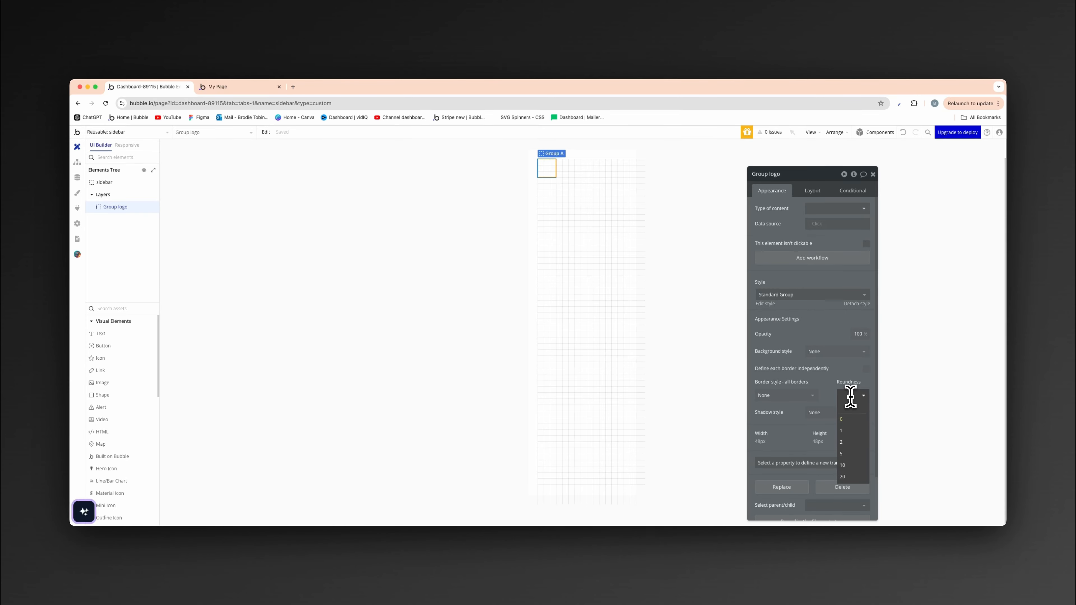
{"action": "type", "text": "8"}
{"action": "left_click", "coordinate": [846, 359]}
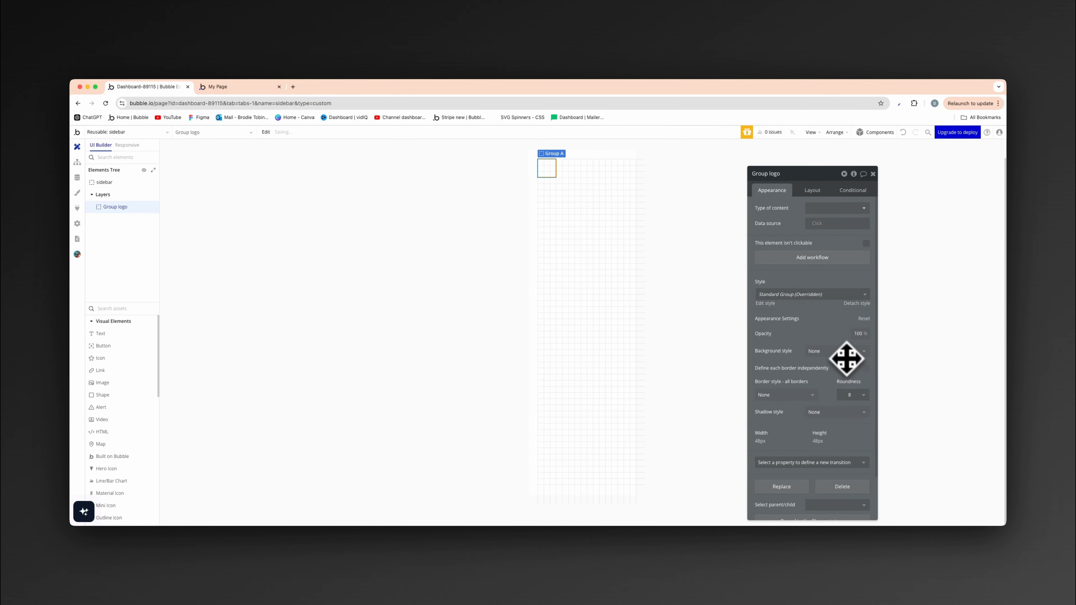
- Give the logo group a flat color background in purple
{"action": "left_click", "coordinate": [825, 352]}
{"action": "left_click", "coordinate": [834, 386]}
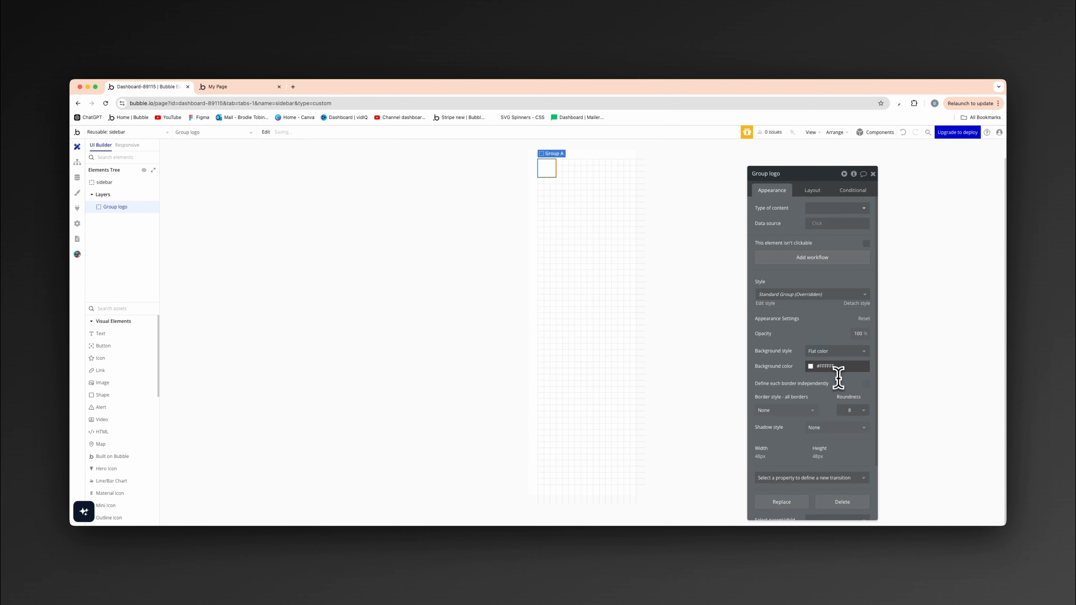
{"action": "left_click", "coordinate": [836, 367]}
{"action": "left_click_drag", "start_coordinate": [846, 413], "coordinate": [869, 380]}
{"action": "mouse_move", "coordinate": [851, 434]}
{"action": "left_mouse_down"}
{"action": "mouse_move", "coordinate": [838, 434]}
{"action": "mouse_move", "coordinate": [861, 434]}
{"action": "mouse_move", "coordinate": [867, 370]}
{"action": "mouse_move", "coordinate": [856, 369]}
{"action": "left_mouse_up"}
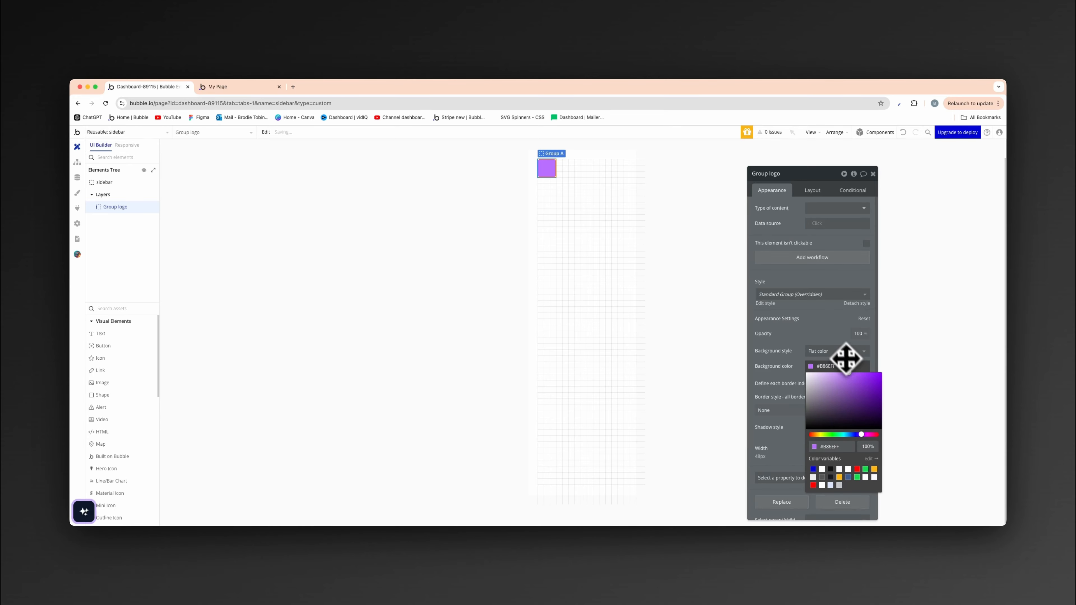
{"action": "left_click", "coordinate": [824, 329]}
- Change the logo group's container layout to Align to parent
{"action": "left_click", "coordinate": [818, 191]}
{"action": "left_click", "coordinate": [837, 207]}
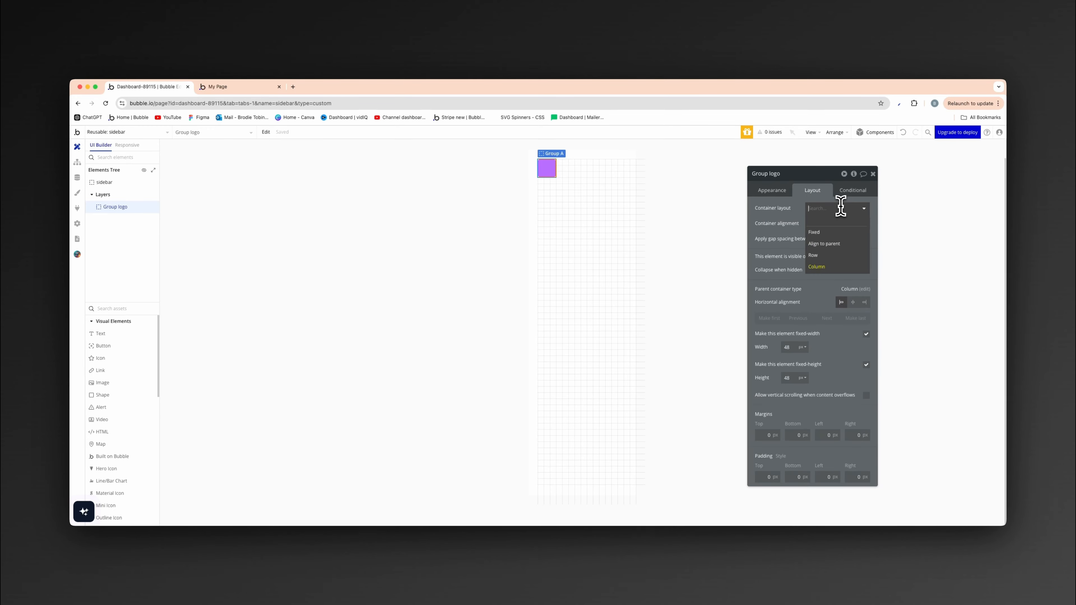
{"action": "left_click", "coordinate": [830, 243]}
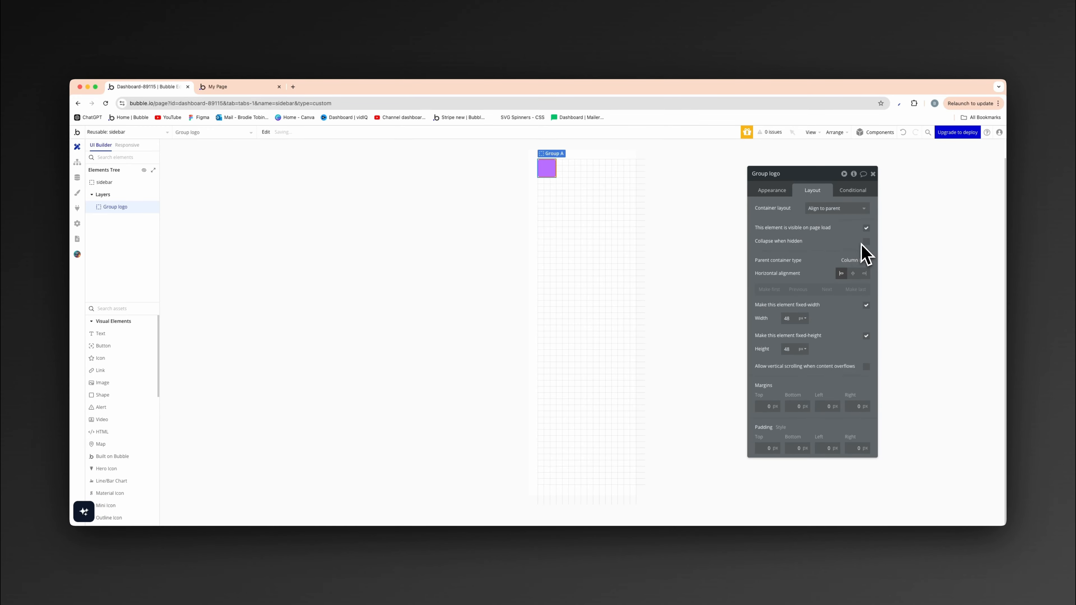
{"action": "left_click", "coordinate": [787, 192]}
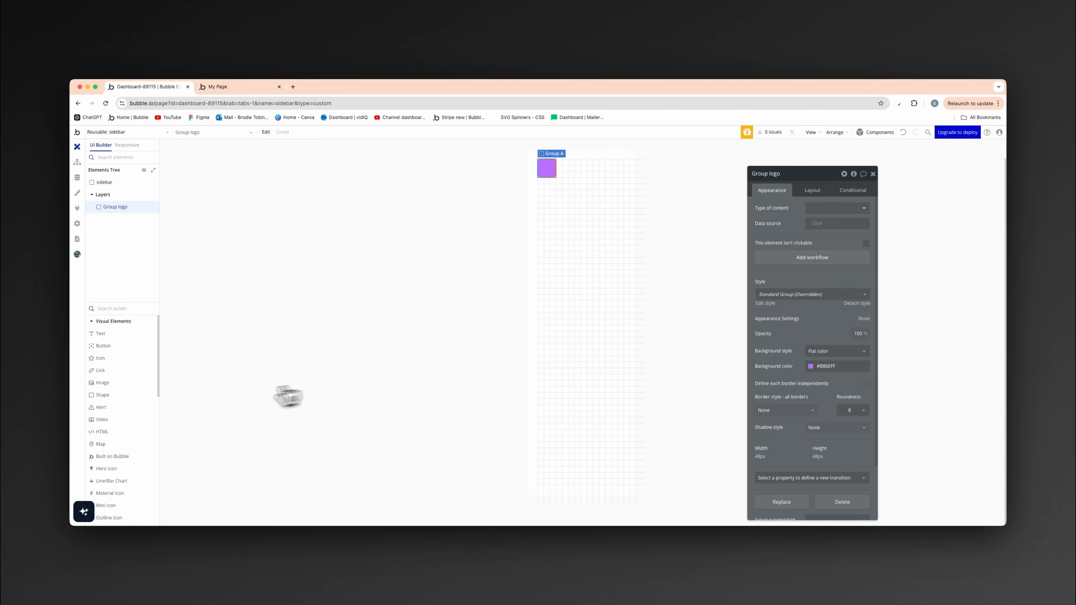
- Add a text element reading "M" at the center of the logo group
{"action": "left_click", "coordinate": [119, 337]}
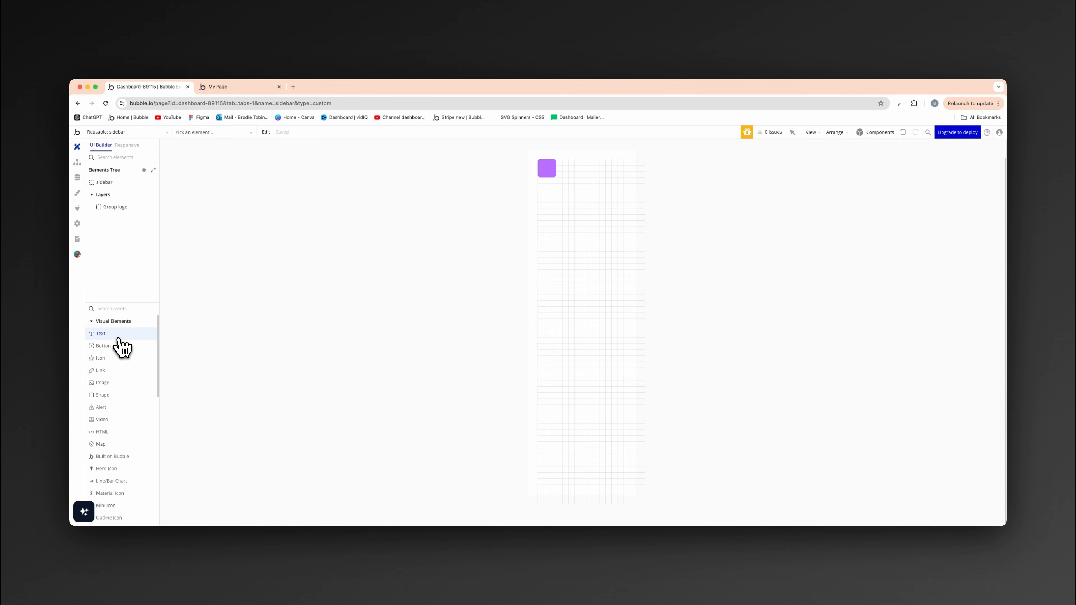
{"action": "left_click", "coordinate": [545, 168]}
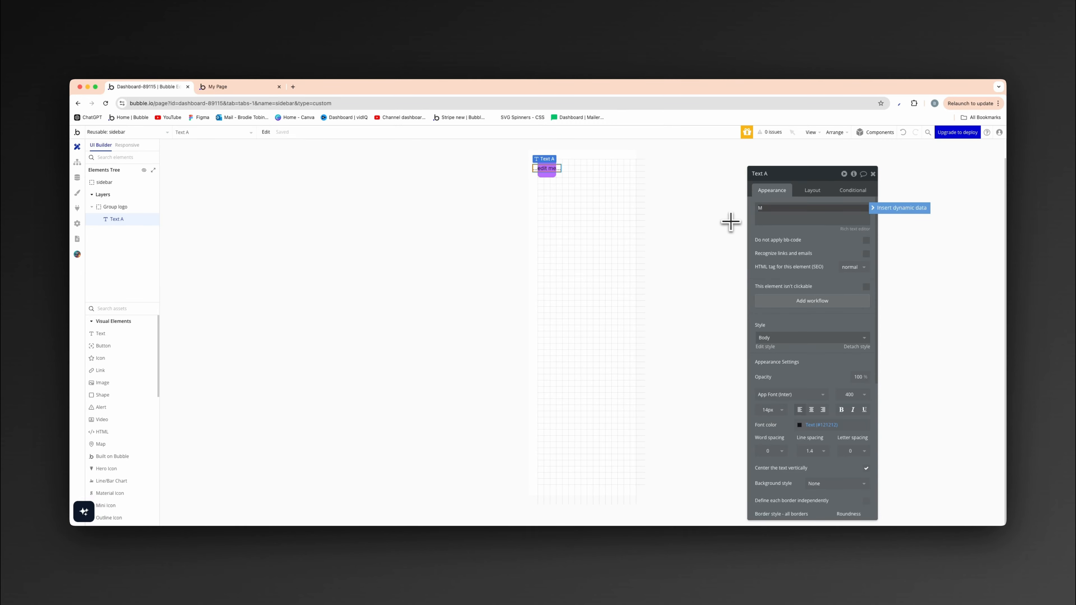
- Try the white Primary contrast font color on the M text while it uses the Body style
{"action": "left_click", "coordinate": [821, 422]}
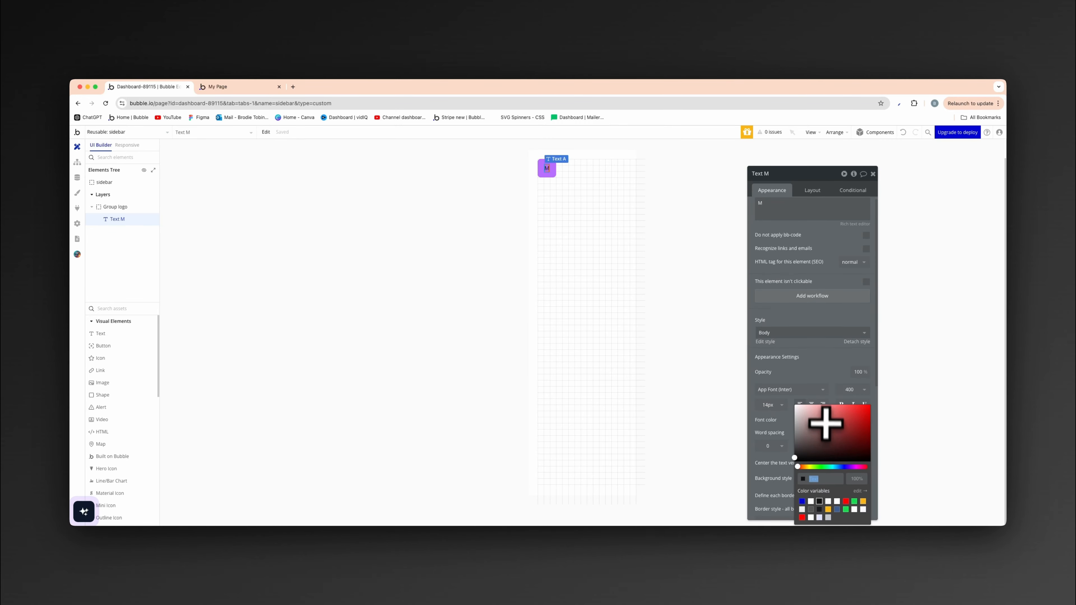
{"action": "left_click", "coordinate": [811, 501]}
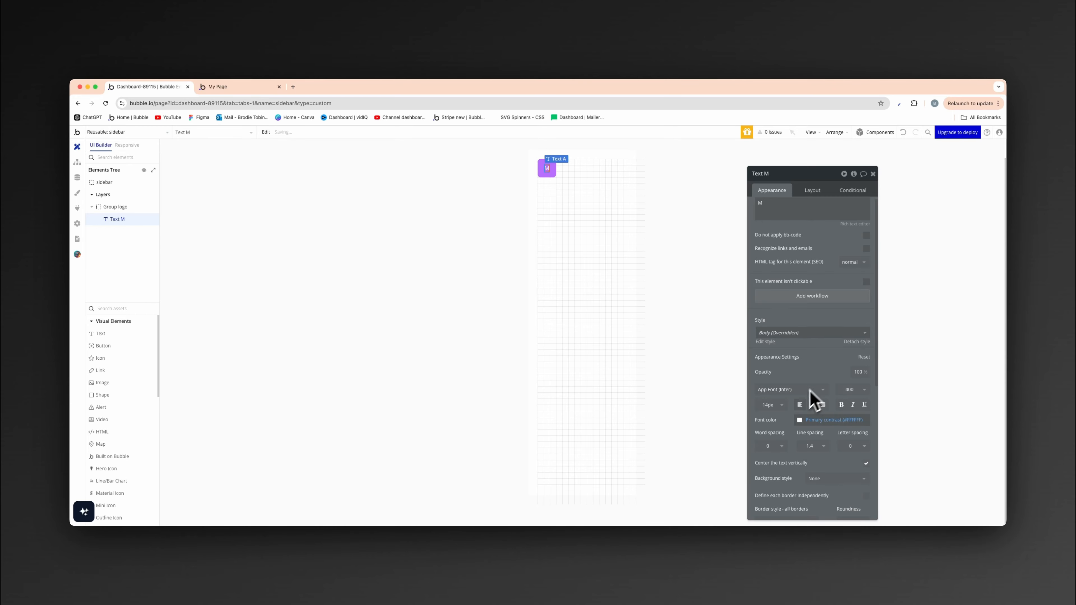
{"action": "left_click", "coordinate": [780, 404]}
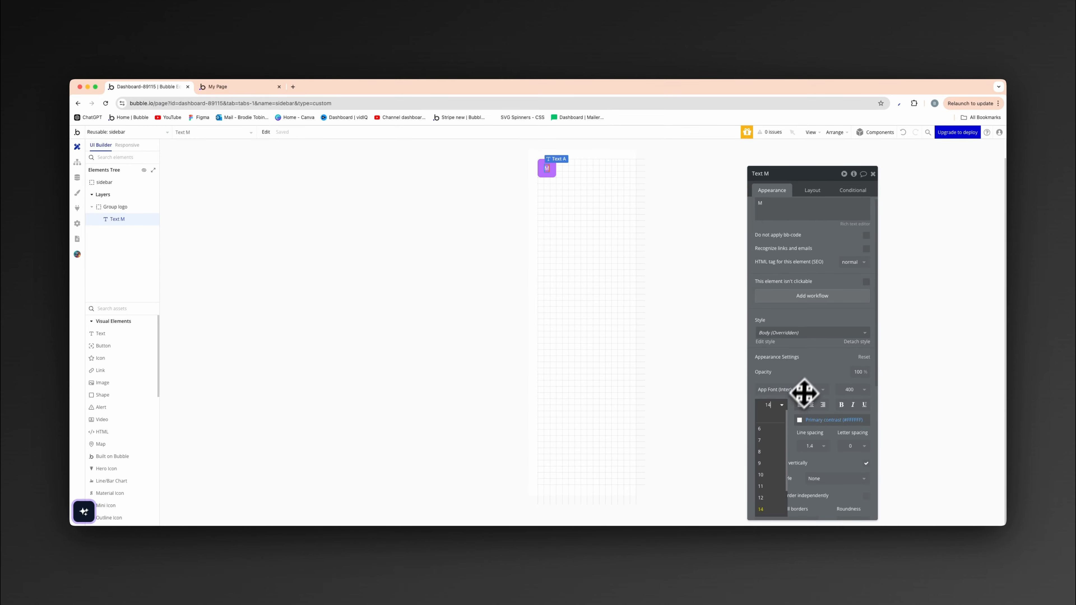
{"action": "left_click", "coordinate": [808, 379]}
- Try Heading 4 and Heading 2 on the M text, and settle on the Heading 3 style
{"action": "left_click", "coordinate": [807, 333]}
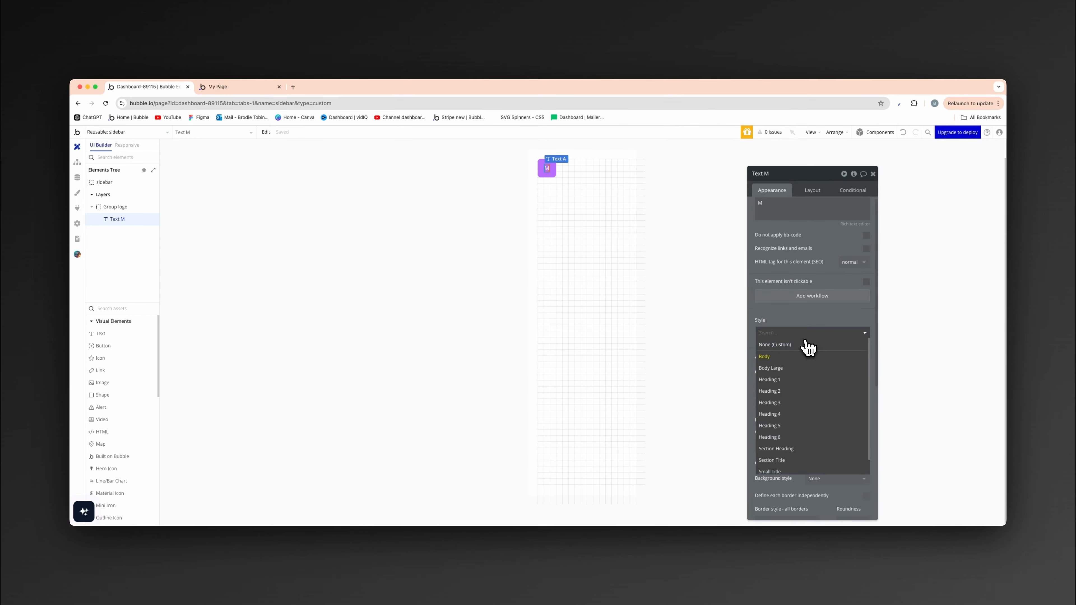
{"action": "left_click", "coordinate": [793, 411]}
{"action": "left_click", "coordinate": [809, 334]}
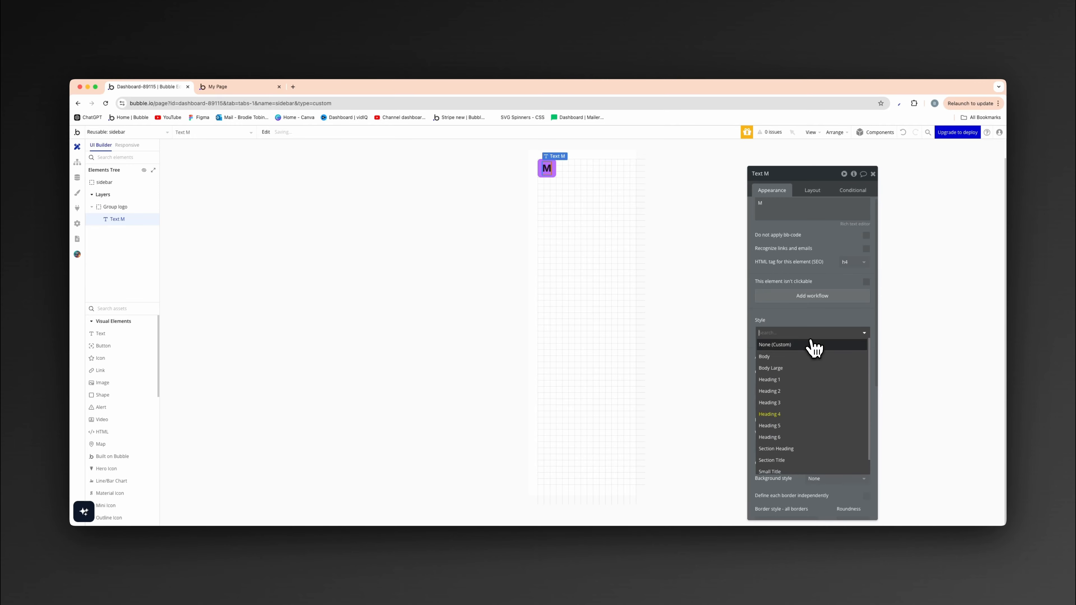
{"action": "left_click", "coordinate": [795, 404]}
{"action": "left_click", "coordinate": [809, 334]}
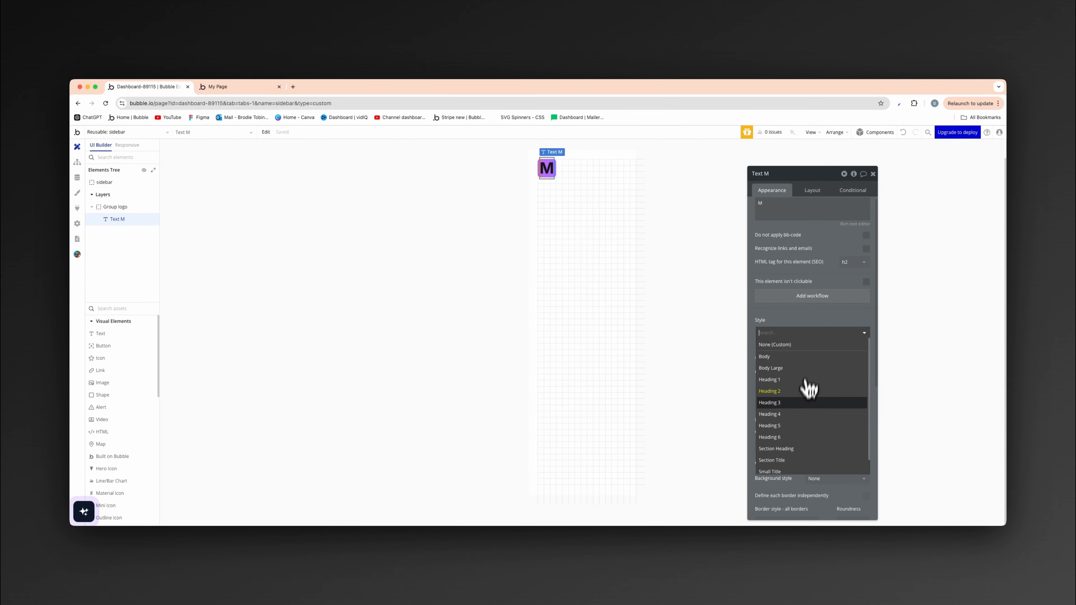
{"action": "left_click", "coordinate": [800, 406]}
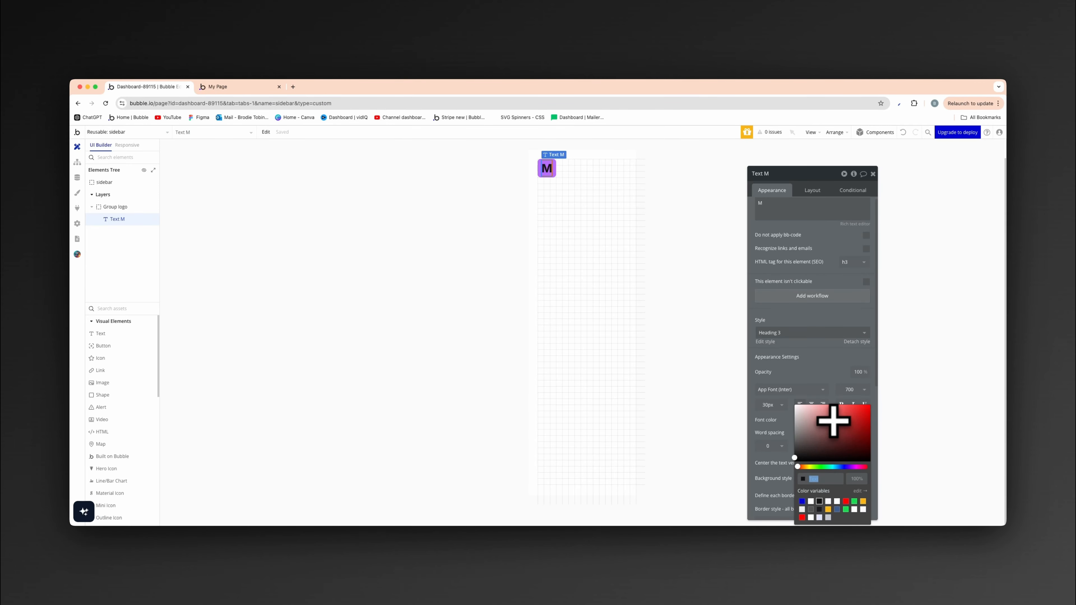
- Set the M heading's font color to Primary contrast (#FFFFFF) and check its layout alignment
{"action": "left_click", "coordinate": [828, 420]}
{"action": "left_click", "coordinate": [810, 501]}
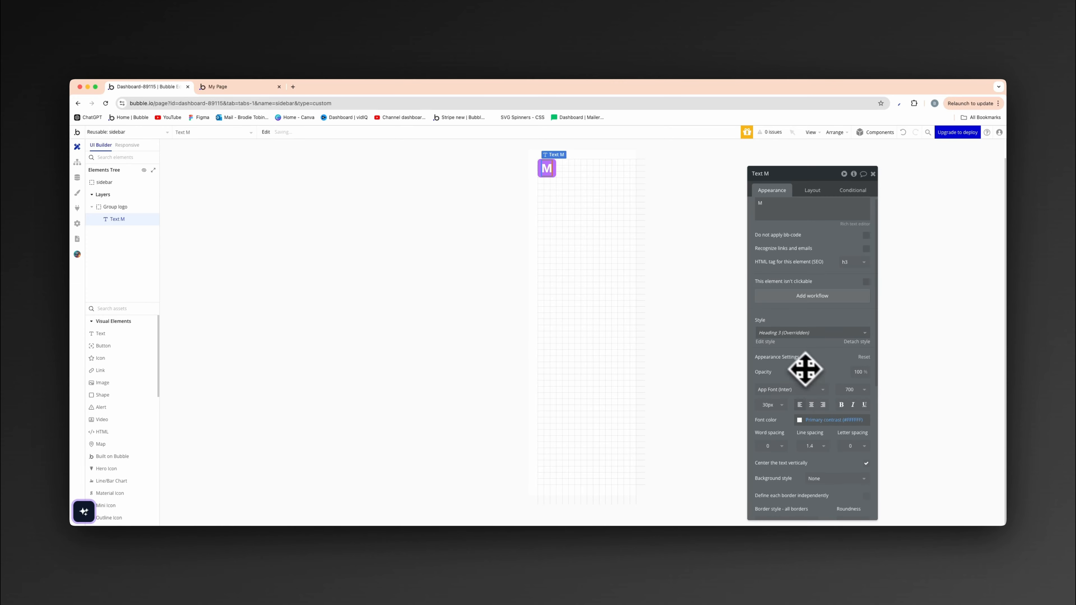
{"action": "left_click", "coordinate": [812, 191]}
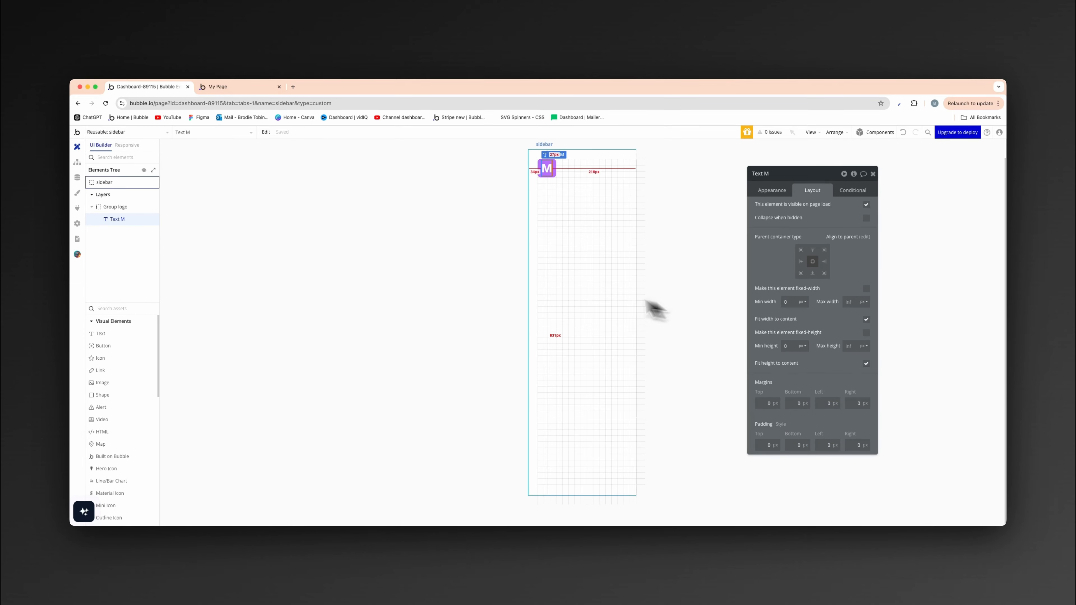
{"action": "left_click", "coordinate": [650, 307]}
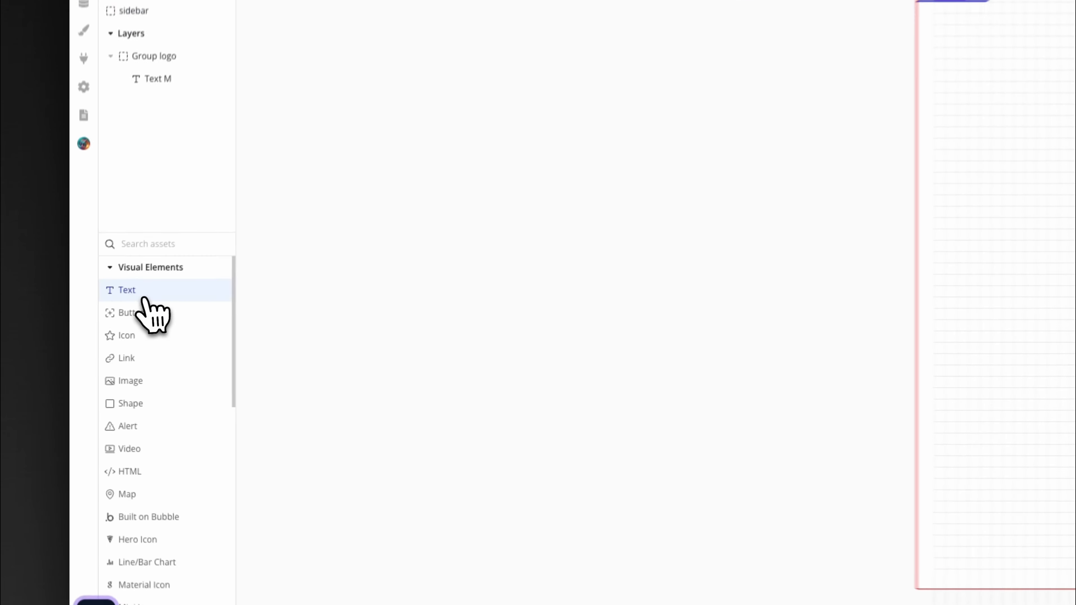
- Add a text element reading "Momentum" to the sidebar below the logo group
{"action": "left_click", "coordinate": [100, 333]}
{"action": "left_click", "coordinate": [553, 212]}
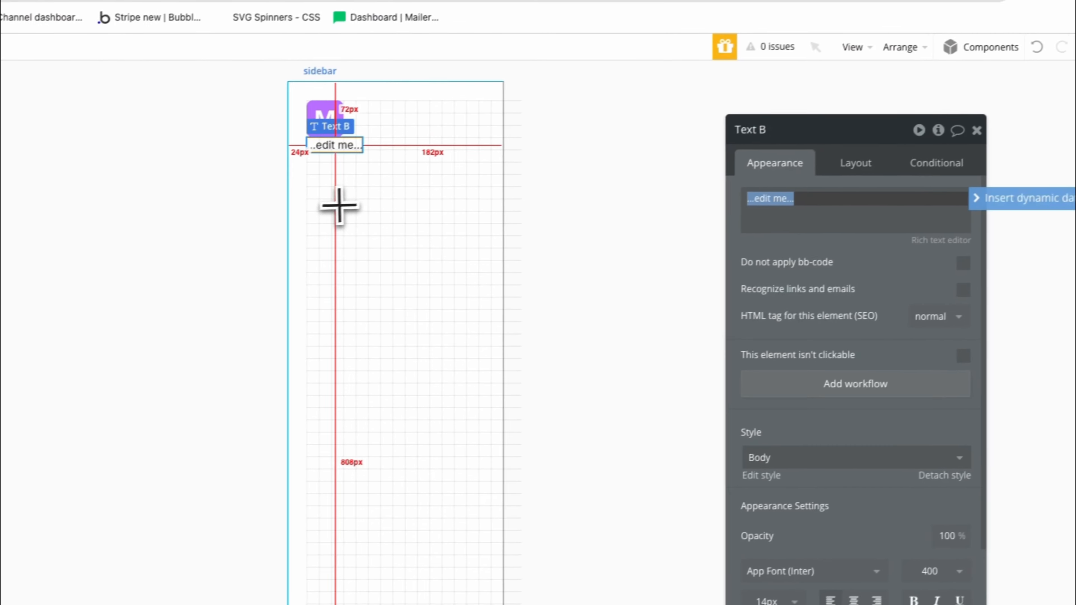
{"action": "type", "text": "M"}
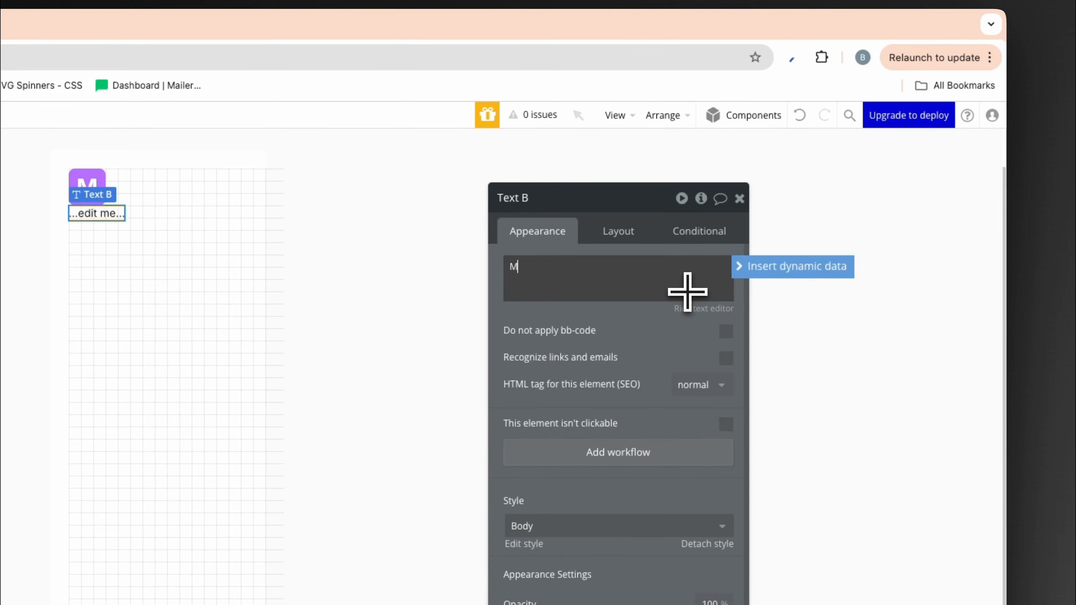
{"action": "type", "text": "omentum"}
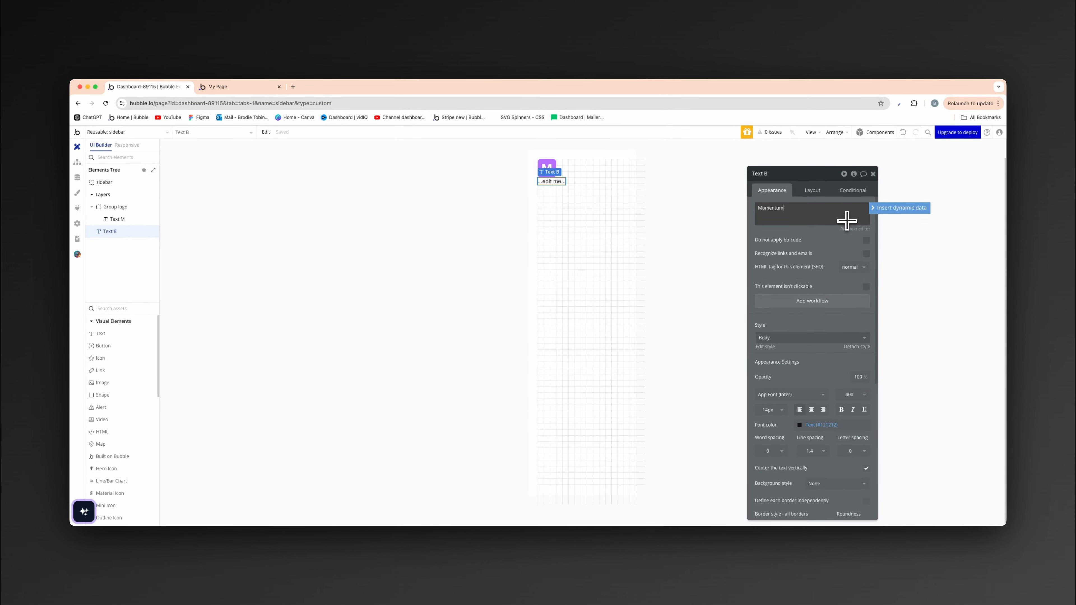
- Apply the Heading 5 style to the Momentum text
{"action": "left_click", "coordinate": [789, 337]}
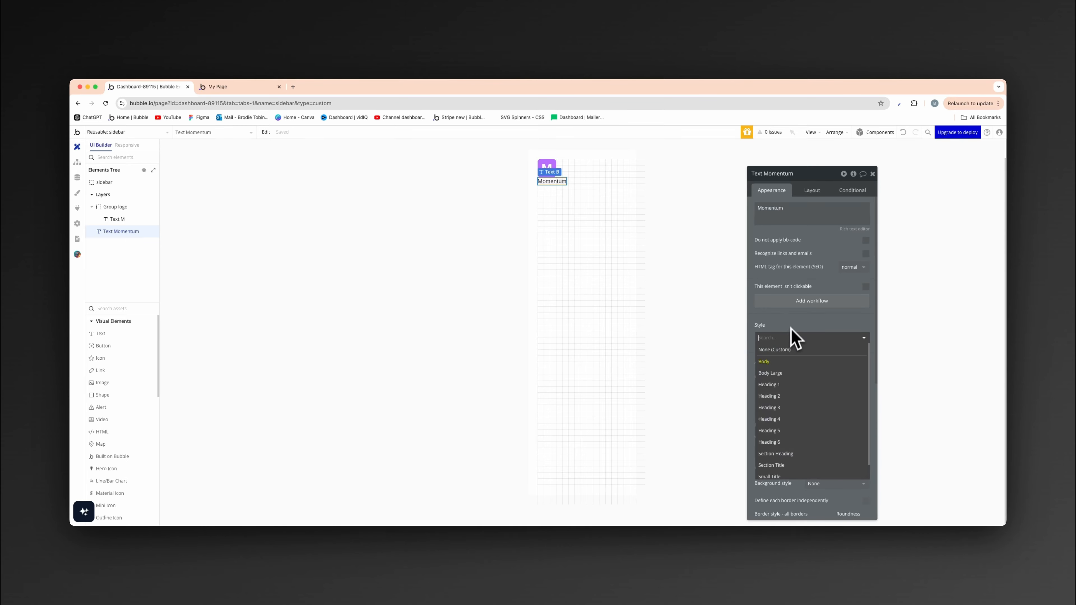
{"action": "left_click", "coordinate": [787, 430]}
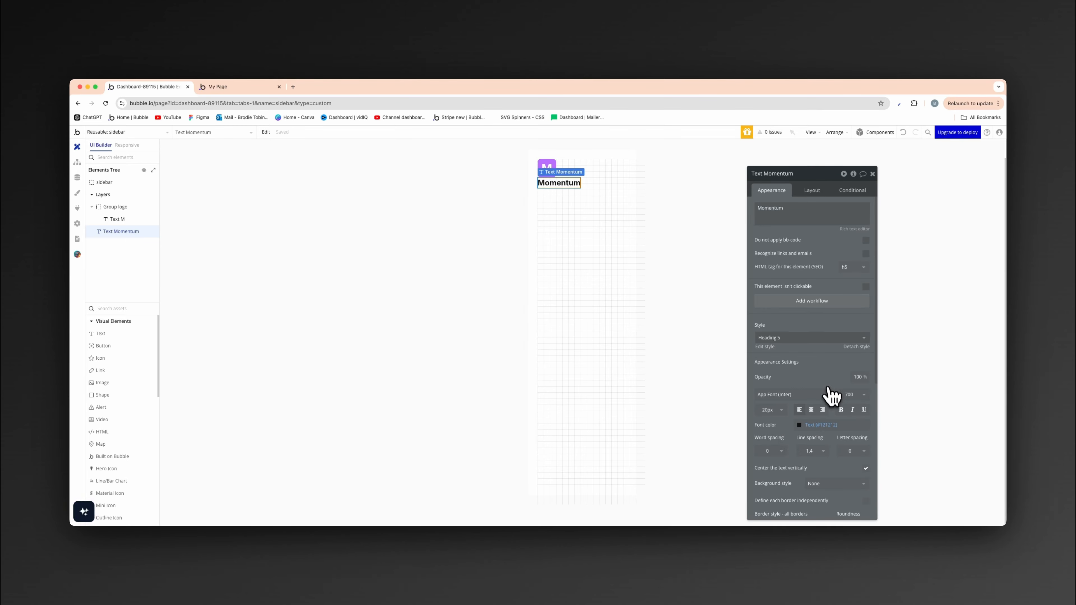
{"action": "left_click", "coordinate": [408, 343]}
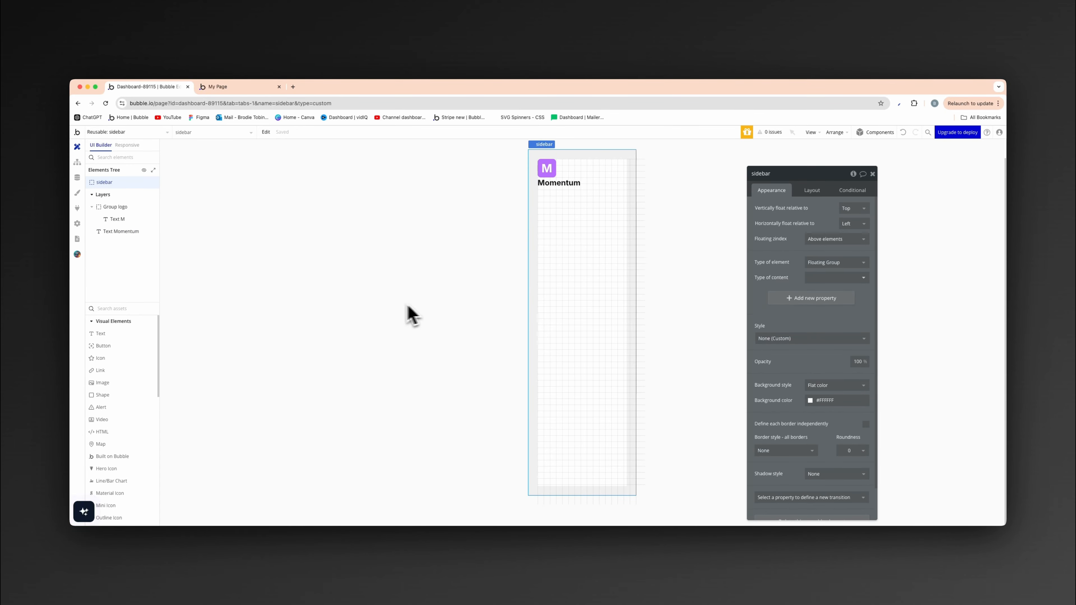
- Group the logo group and the Momentum text together in a row container
{"action": "left_click", "coordinate": [551, 175]}
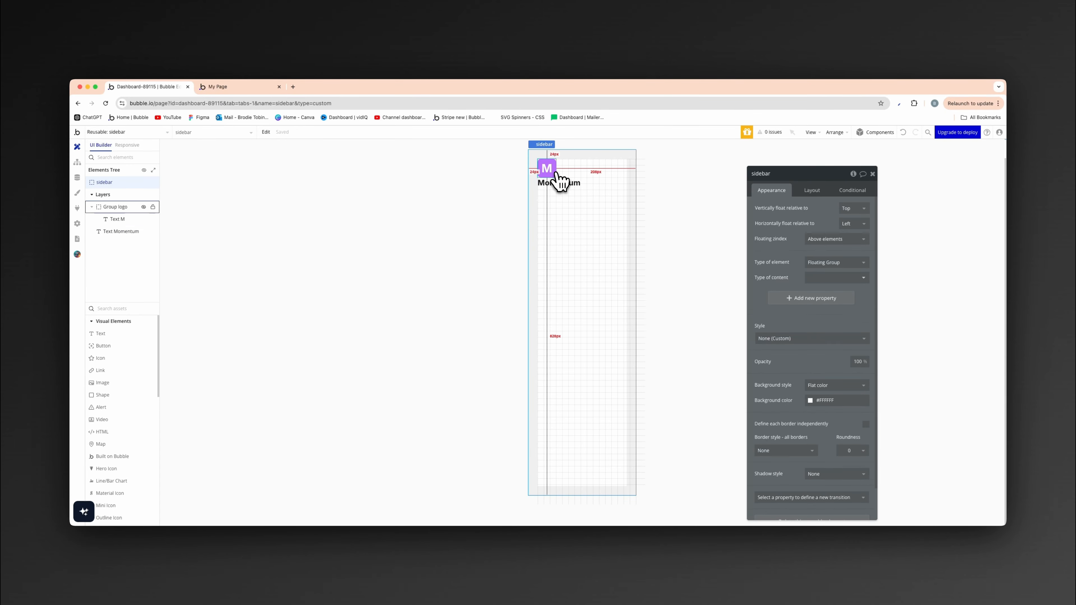
{"action": "left_click", "coordinate": [557, 185], "text": "shift"}
{"action": "right_click", "coordinate": [556, 186]}
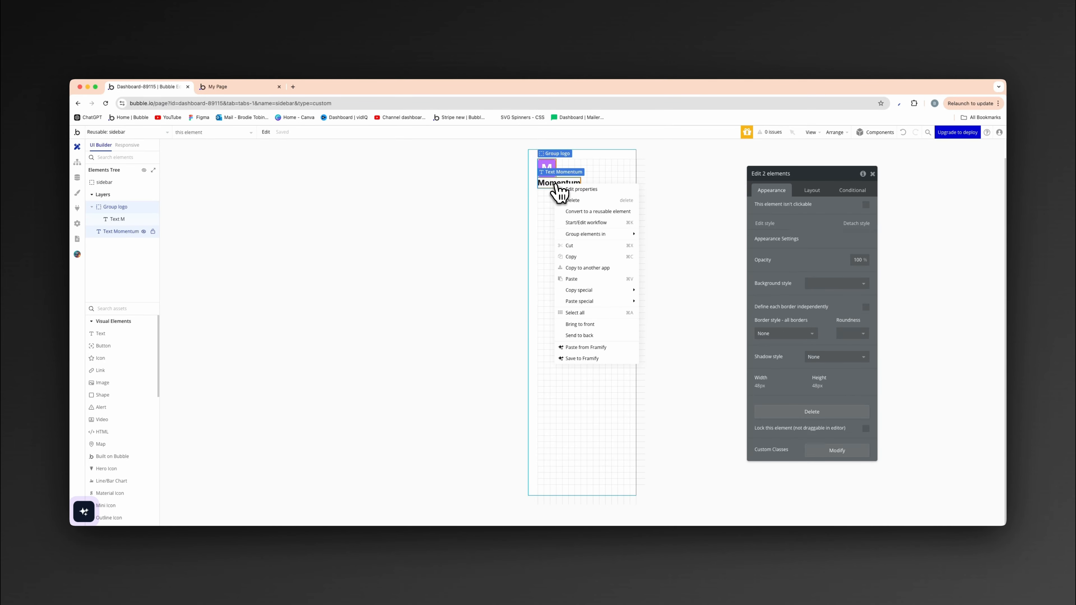
{"action": "mouse_move", "coordinate": [602, 239]}
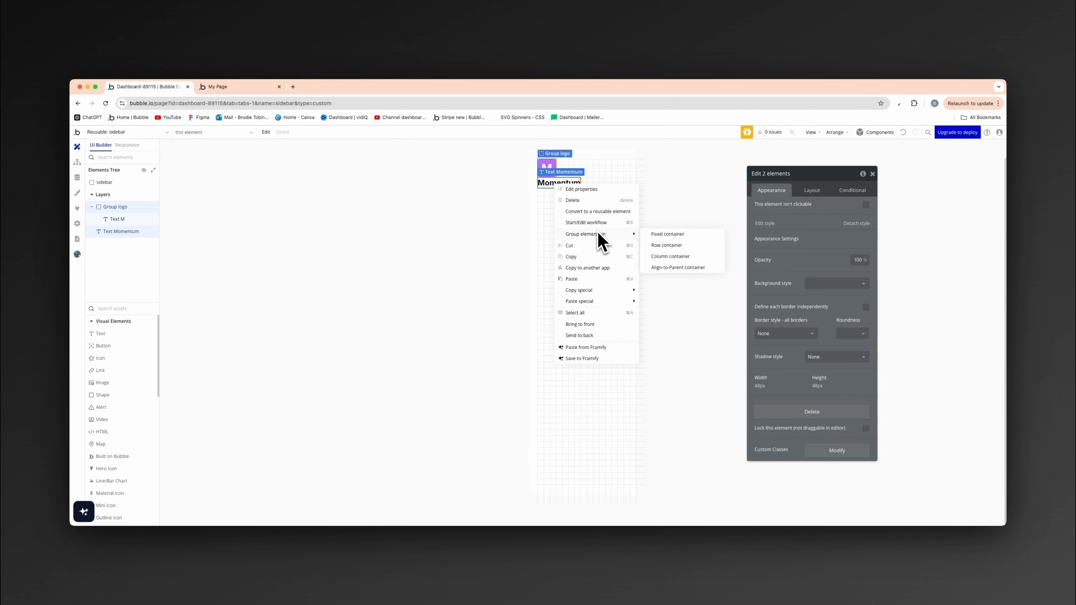
{"action": "left_click", "coordinate": [652, 246]}
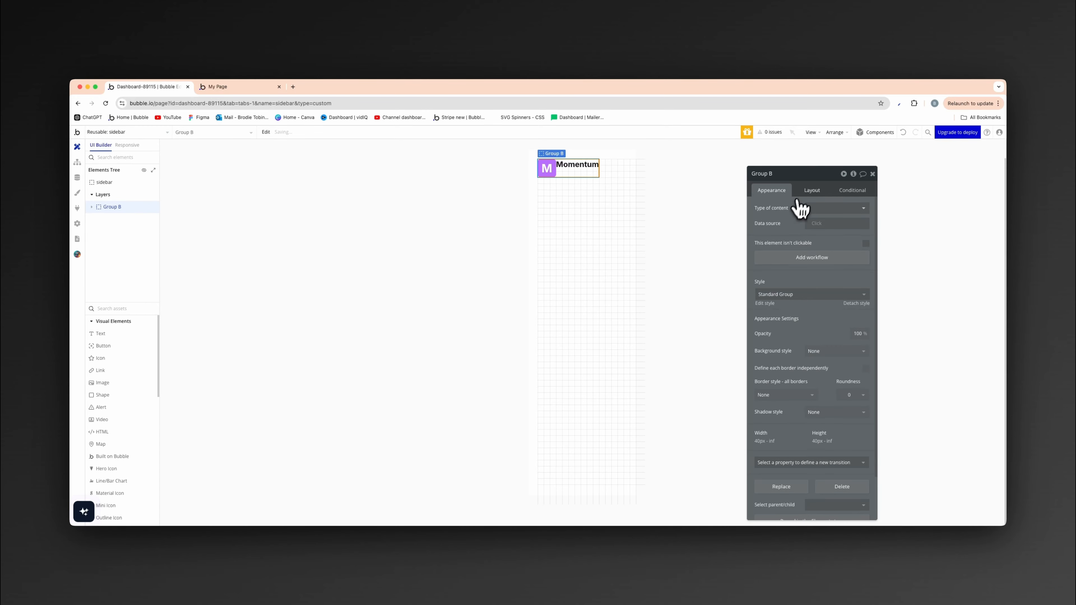
- Set the new row group's minimum width and height to 0 px and turn off fitting its width to content
{"action": "left_click", "coordinate": [808, 191]}
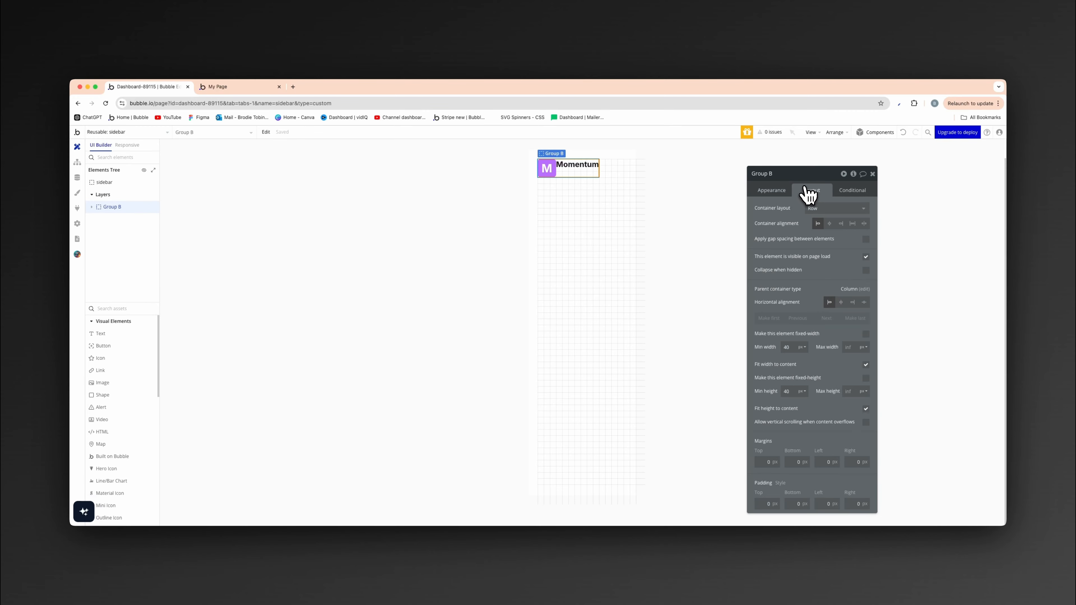
{"action": "double_click", "coordinate": [791, 347]}
{"action": "type", "text": "0"}
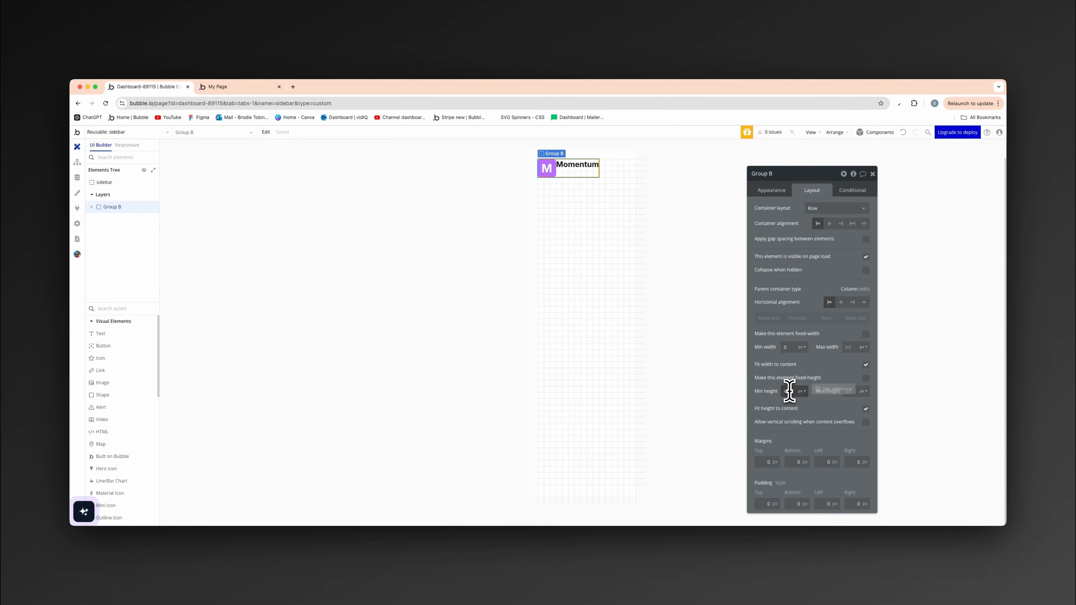
{"action": "type", "text": "0"}
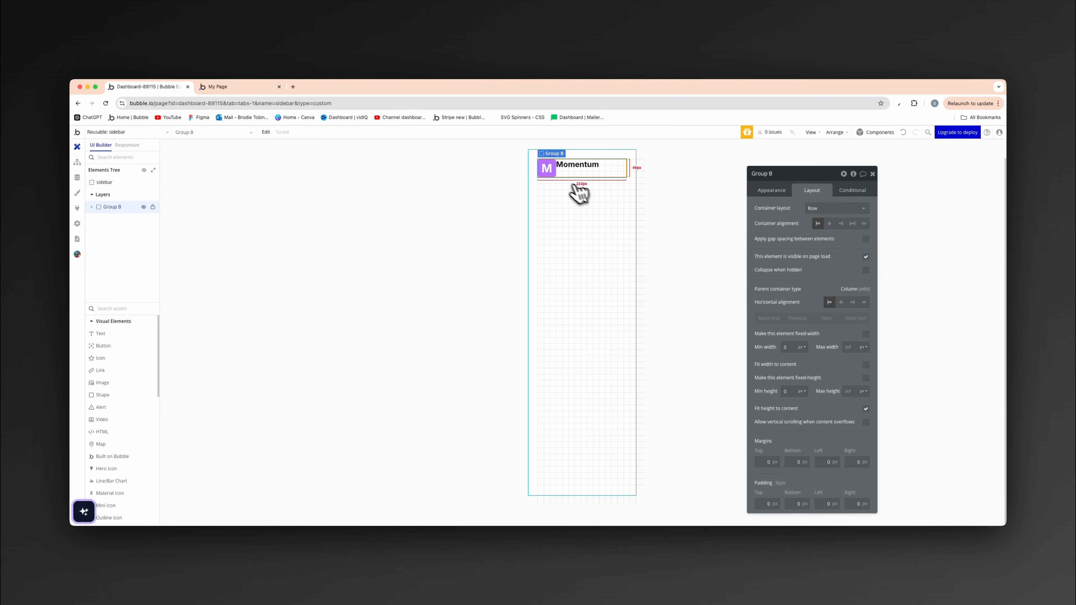
- Center the Momentum text vertically within its row group
{"action": "left_click", "coordinate": [565, 171]}
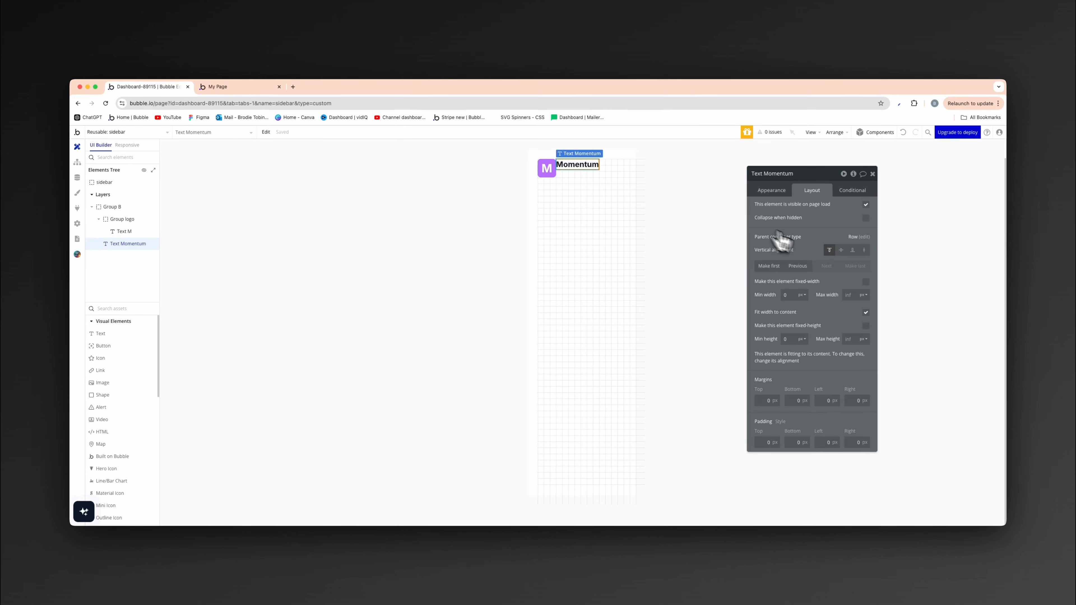
{"action": "left_click", "coordinate": [842, 250]}
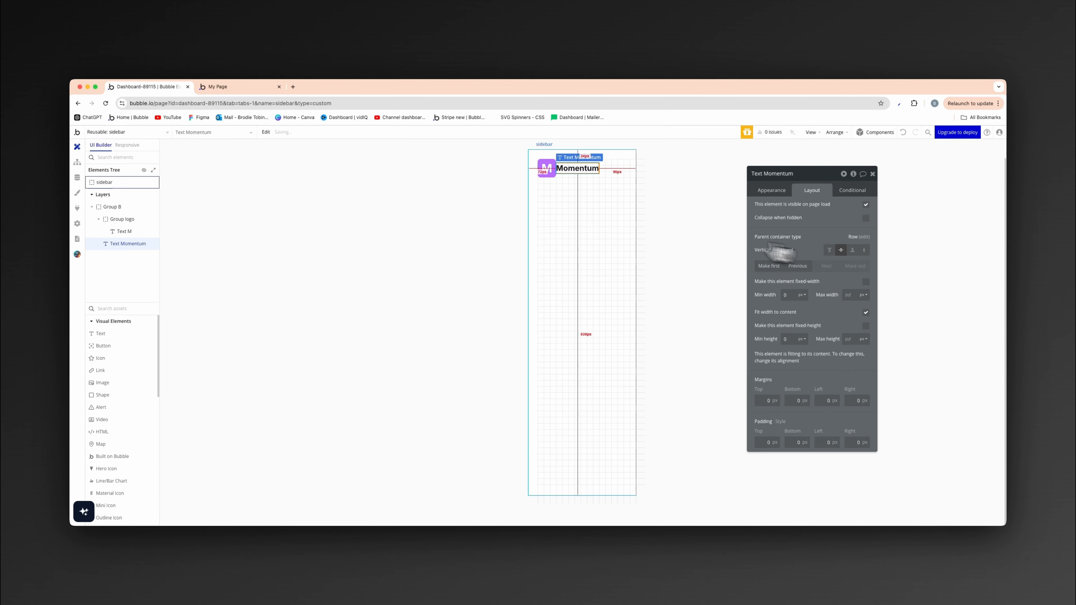
- Apply gap spacing between elements in the logo and title row group, adding a column gap between the logo and Momentum
{"action": "left_click", "coordinate": [547, 179]}
{"action": "left_click", "coordinate": [545, 184]}
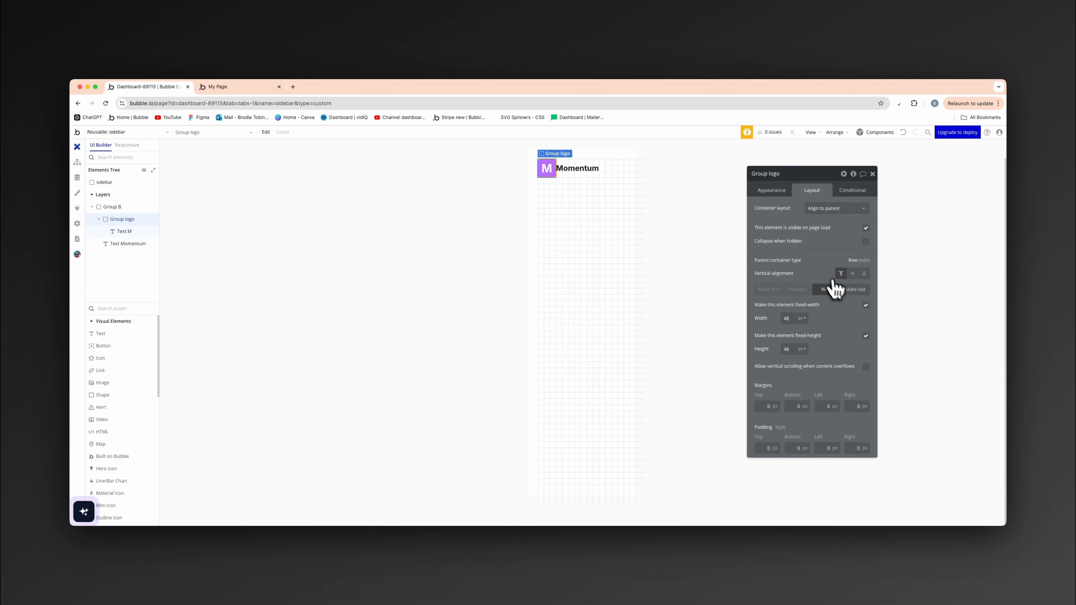
{"action": "left_click", "coordinate": [456, 240]}
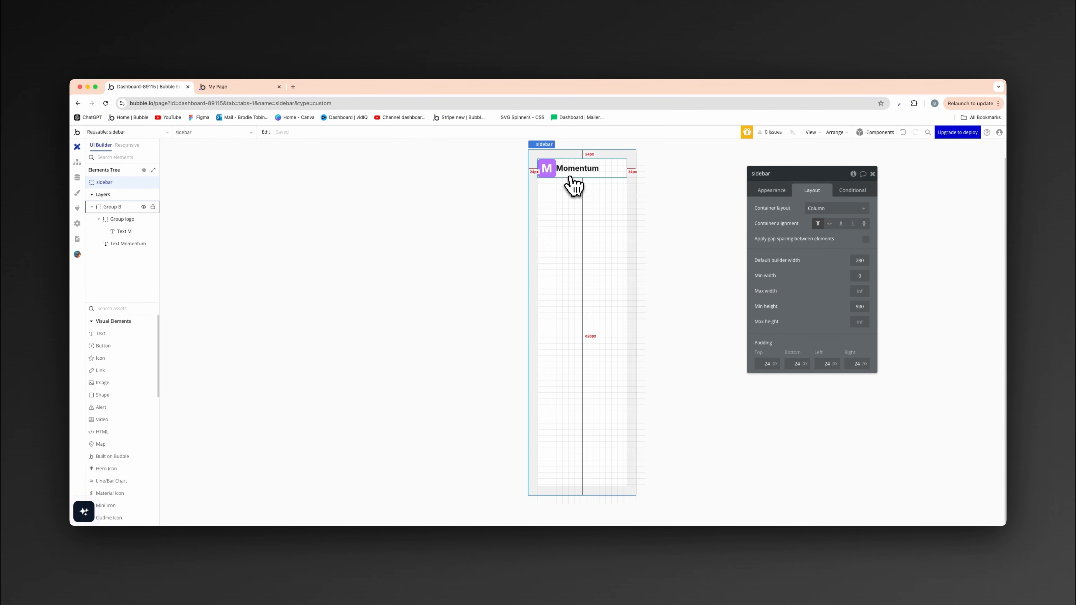
{"action": "left_click", "coordinate": [573, 184]}
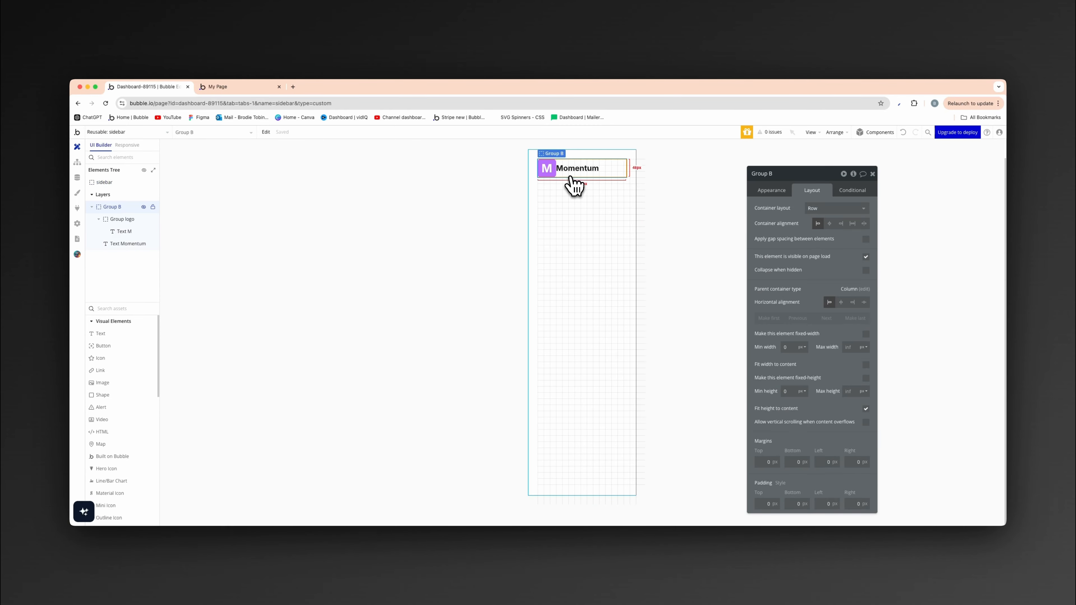
{"action": "left_click", "coordinate": [865, 240]}
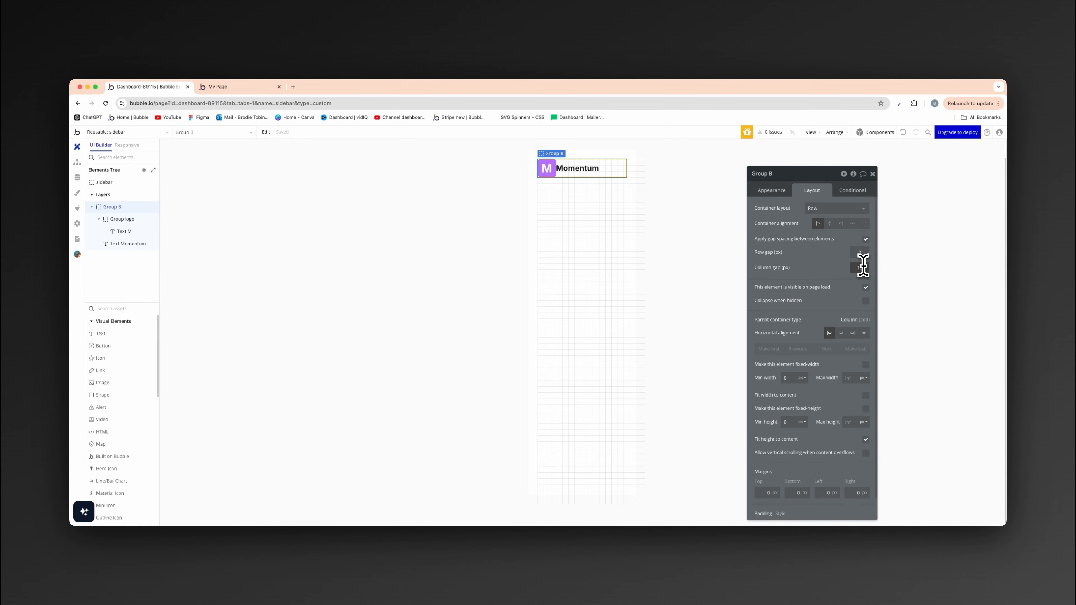
{"action": "left_click", "coordinate": [532, 264]}
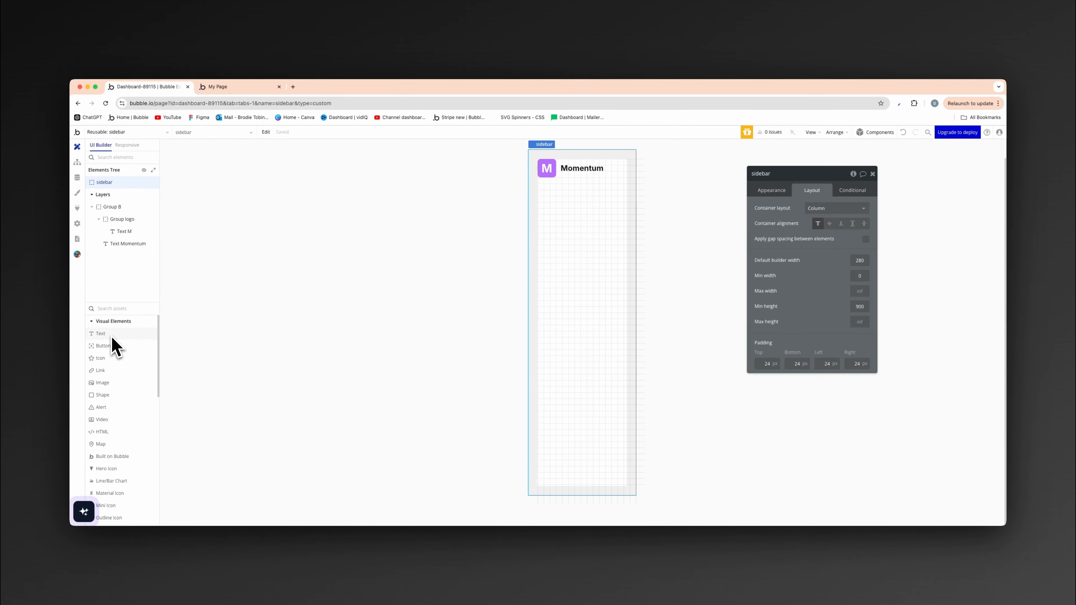
- Add a Material Icon element to the sidebar below the logo row and choose the home icon for it
{"action": "left_click", "coordinate": [117, 312]}
{"action": "type", "text": "mater"}
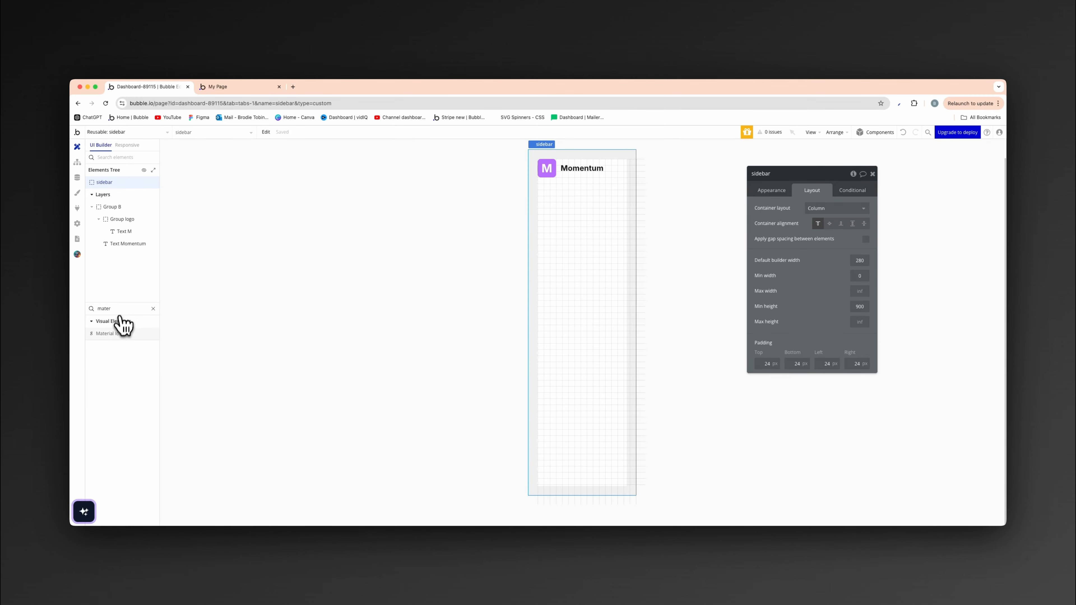
{"action": "left_click", "coordinate": [113, 334]}
{"action": "left_click", "coordinate": [549, 220]}
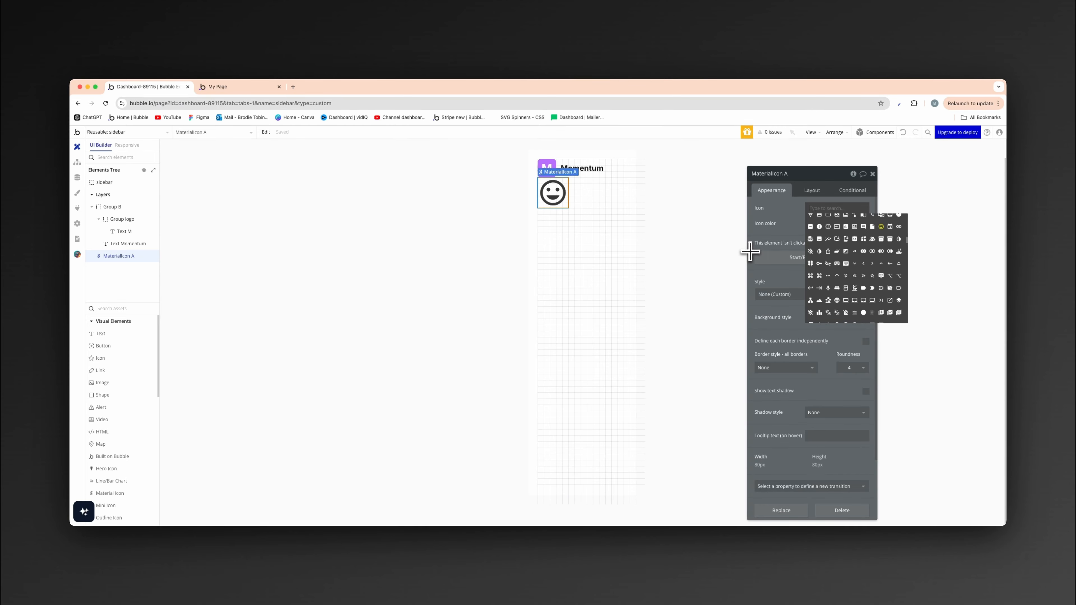
{"action": "type", "text": "home"}
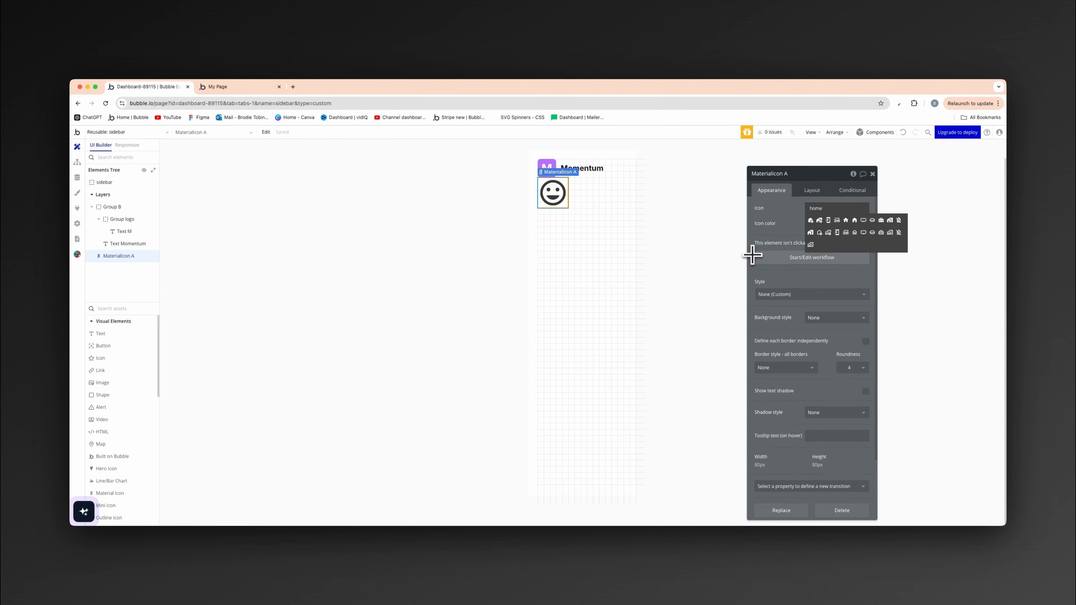
{"action": "left_click", "coordinate": [850, 221]}
- Set the home icon's fixed width and height to 24 px
{"action": "left_click", "coordinate": [812, 194]}
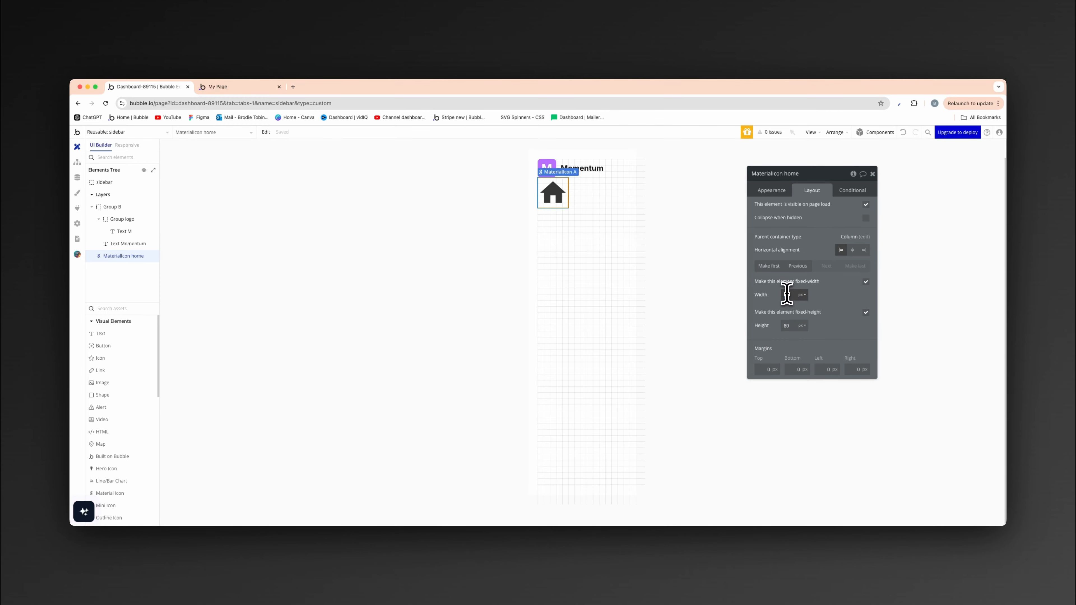
{"action": "type", "text": "24"}
{"action": "double_click", "coordinate": [787, 326]}
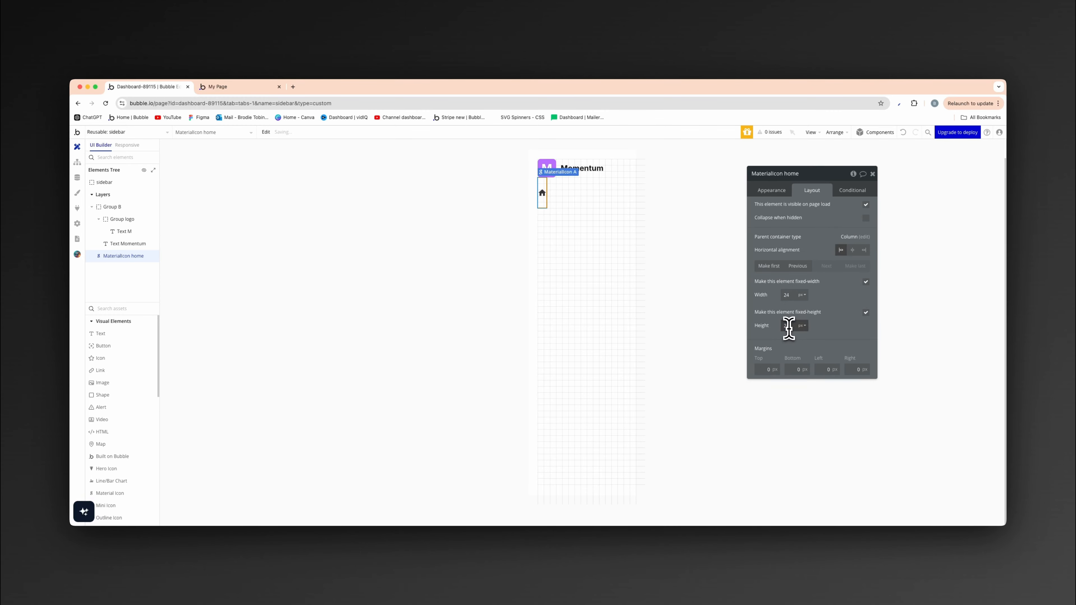
{"action": "left_click", "coordinate": [827, 325]}
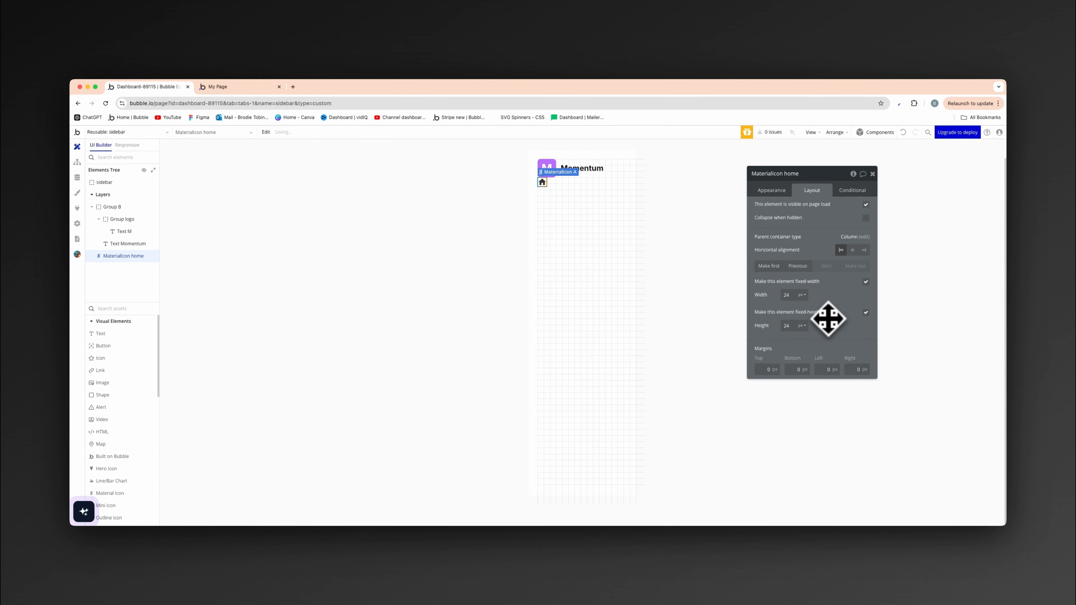
{"action": "left_click", "coordinate": [546, 269]}
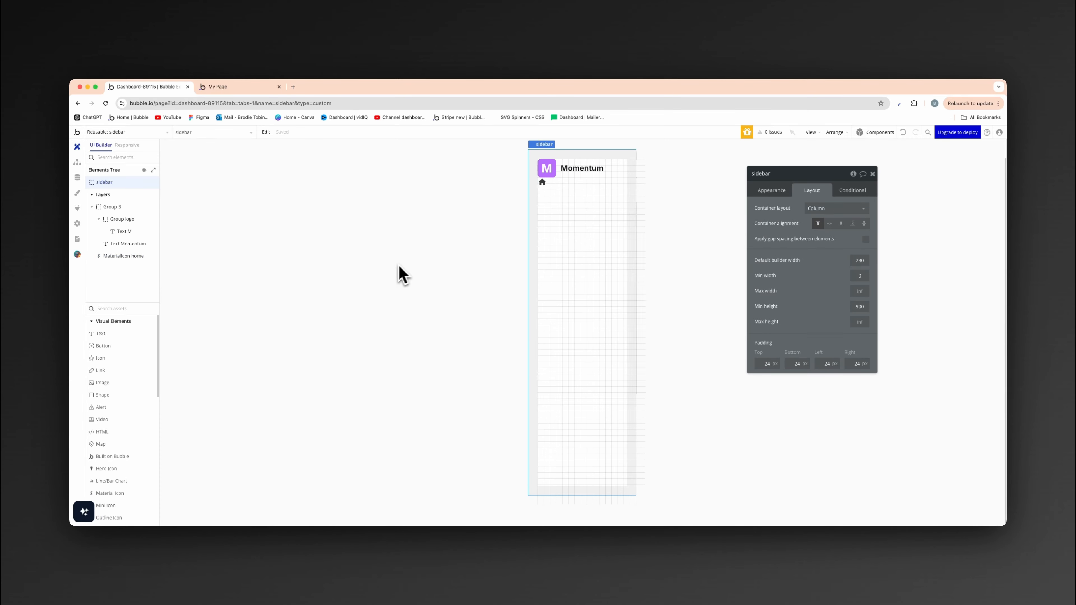
- Add a text element reading Dashboard below the home icon and apply the Body Large style
{"action": "left_click", "coordinate": [101, 333]}
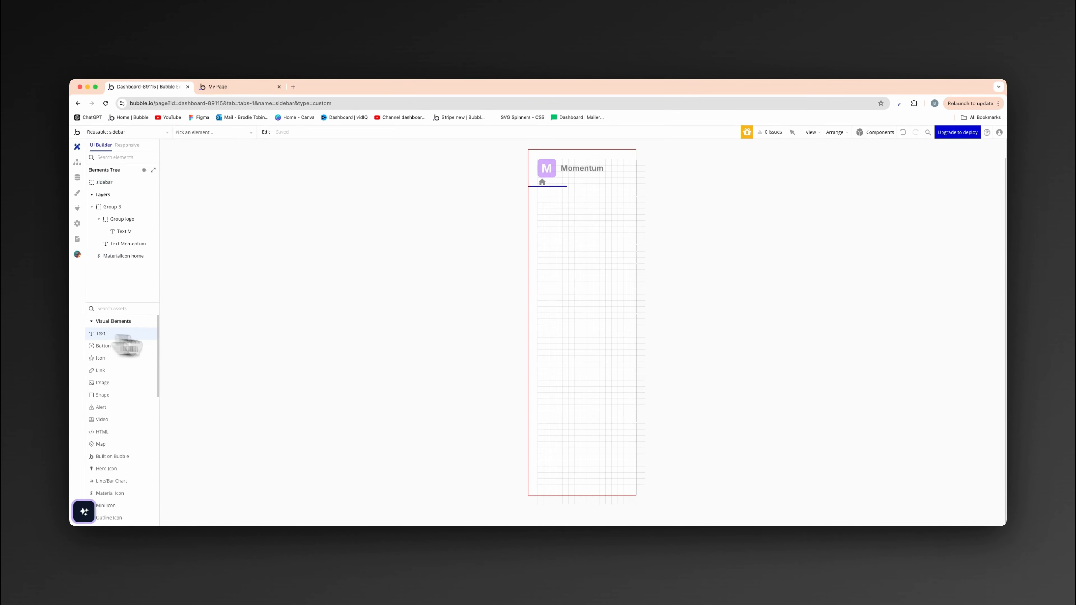
{"action": "left_click", "coordinate": [552, 232]}
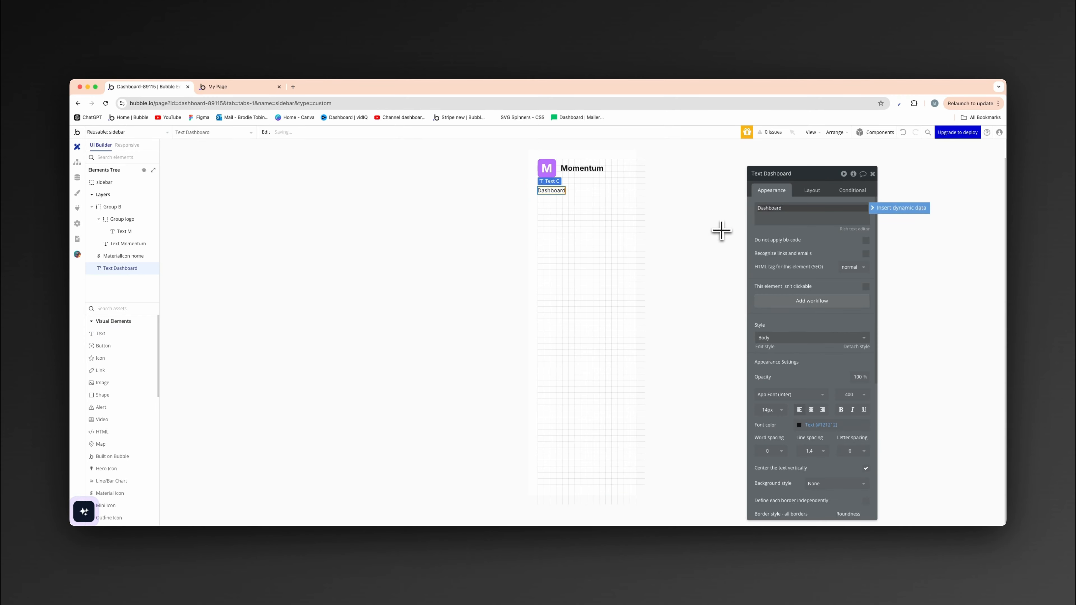
{"action": "left_click", "coordinate": [761, 339]}
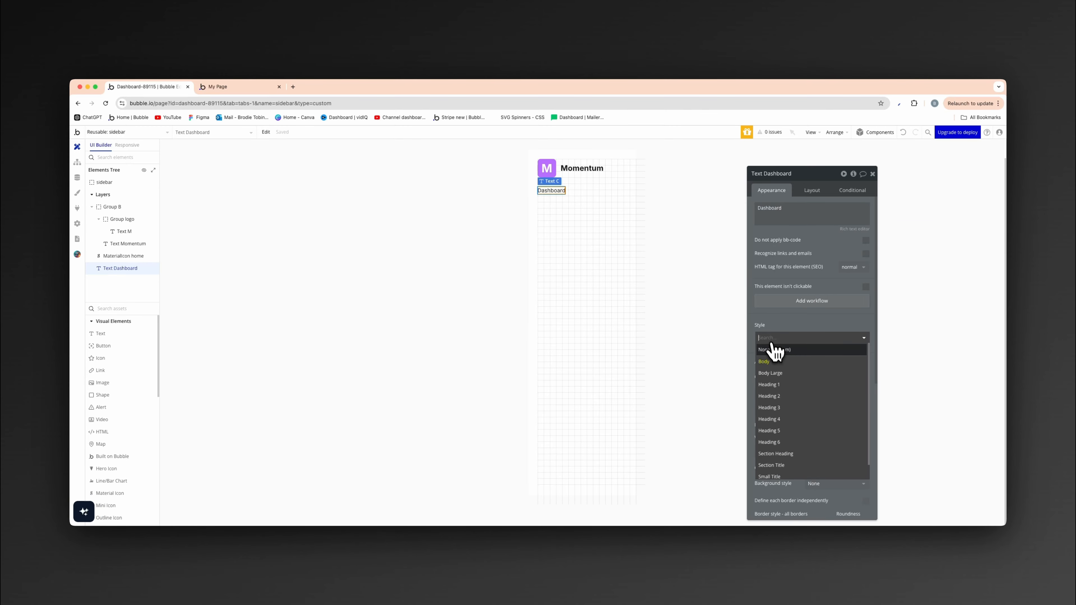
{"action": "left_click", "coordinate": [793, 432]}
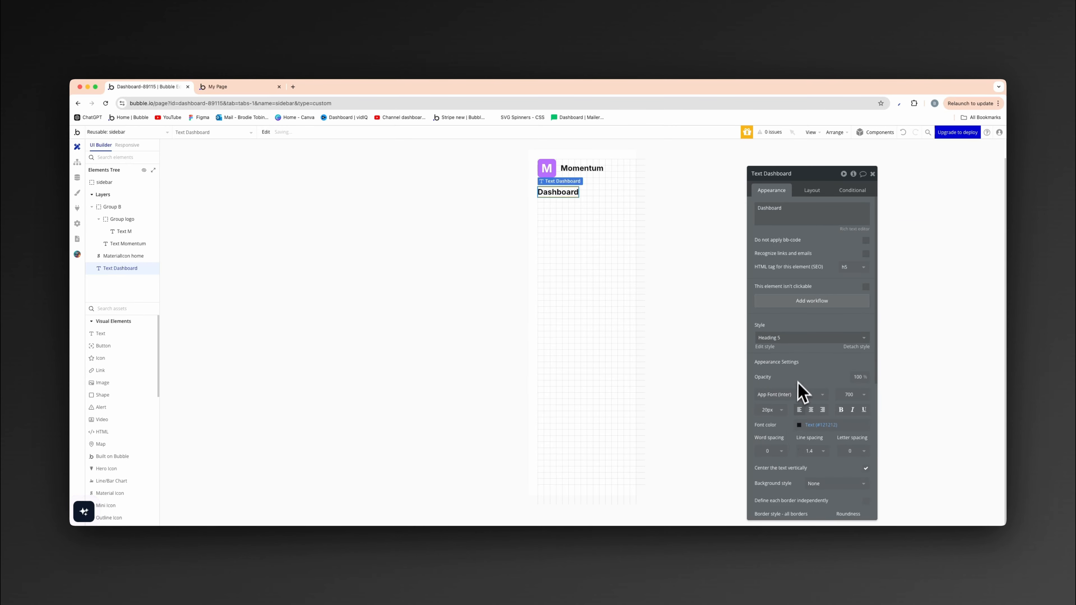
{"action": "left_click", "coordinate": [812, 339]}
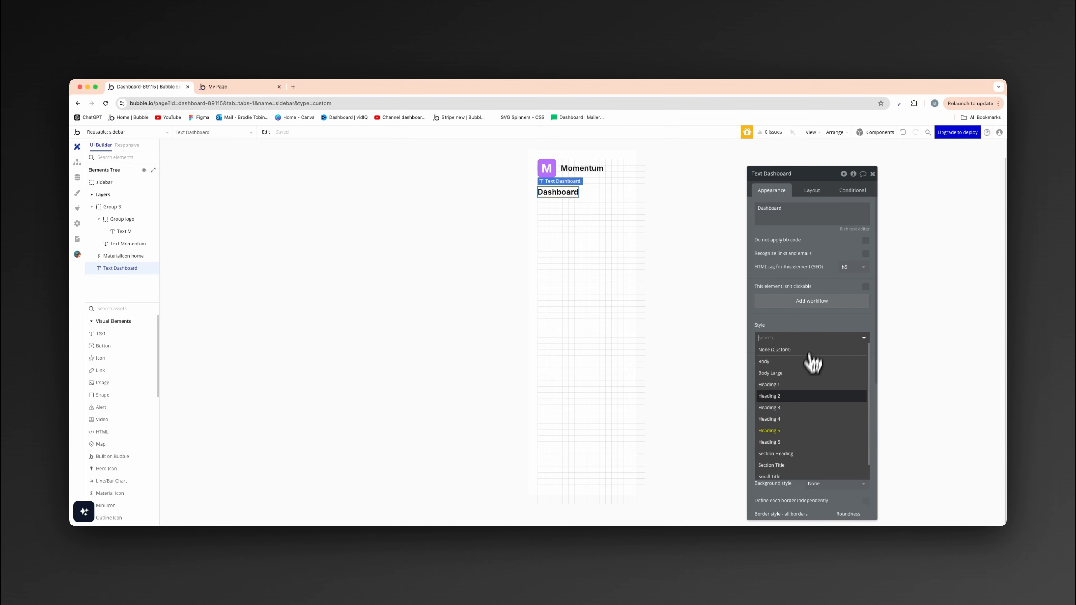
{"action": "left_click", "coordinate": [795, 384]}
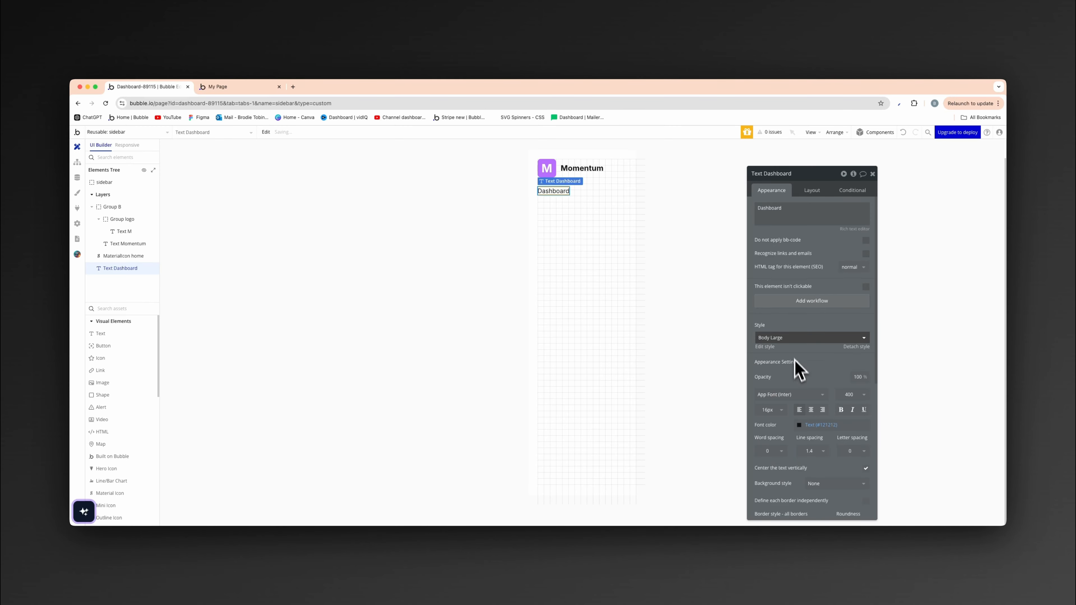
- Set the Dashboard text's font size to 18 px and its weight to 600 (Semi Bold)
{"action": "left_click", "coordinate": [771, 410]}
{"action": "type", "text": "18"}
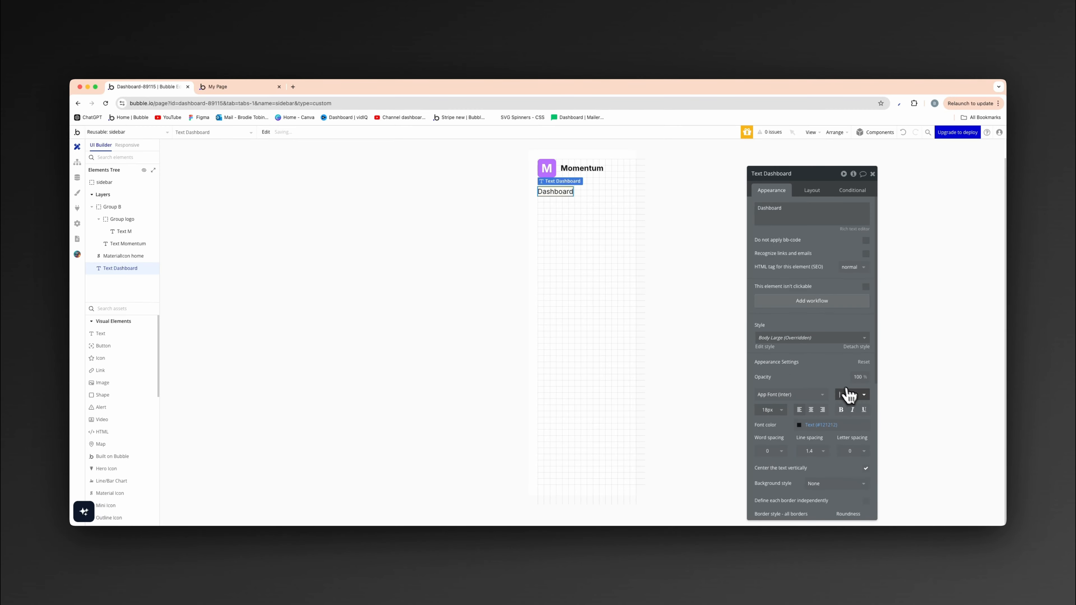
{"action": "left_click", "coordinate": [849, 394]}
{"action": "left_click", "coordinate": [852, 477]}
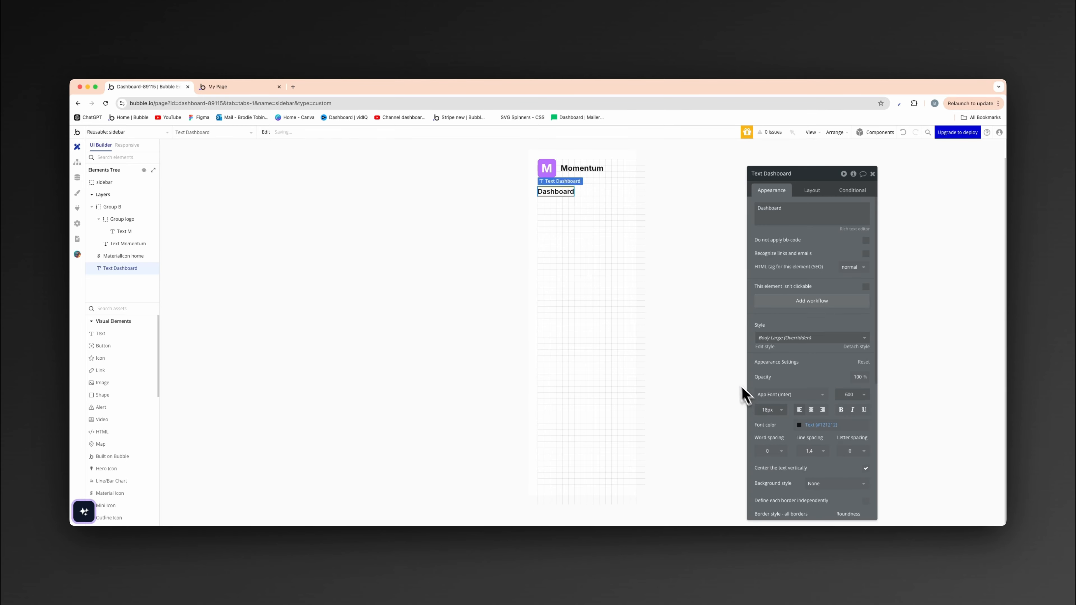
{"action": "left_click", "coordinate": [728, 382]}
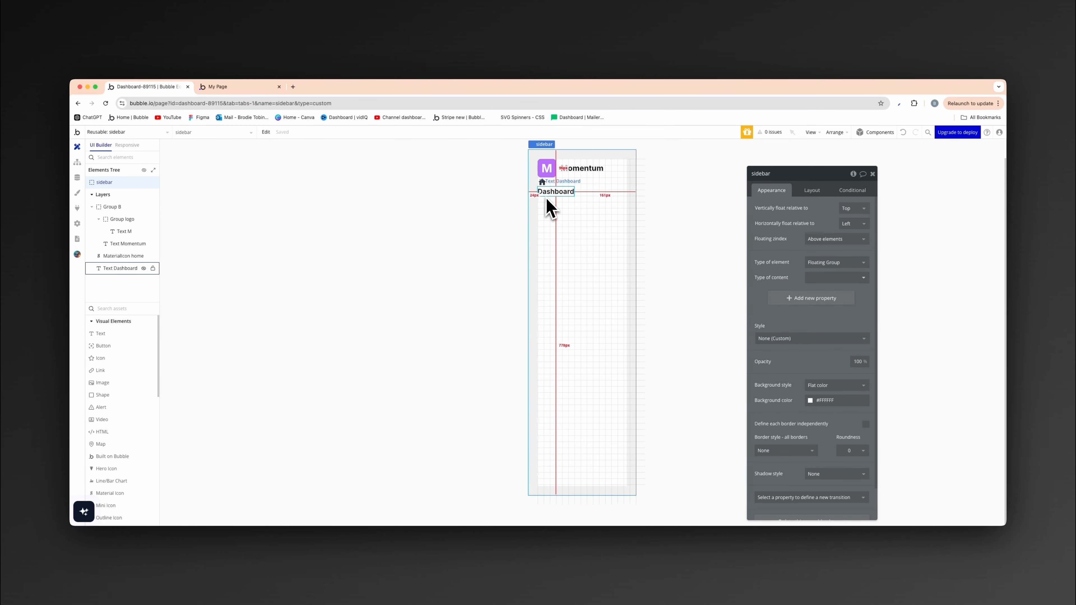
{"action": "left_click", "coordinate": [362, 243]}
- Reduce the Dashboard text's font size to 16 px
{"action": "left_click", "coordinate": [557, 193]}
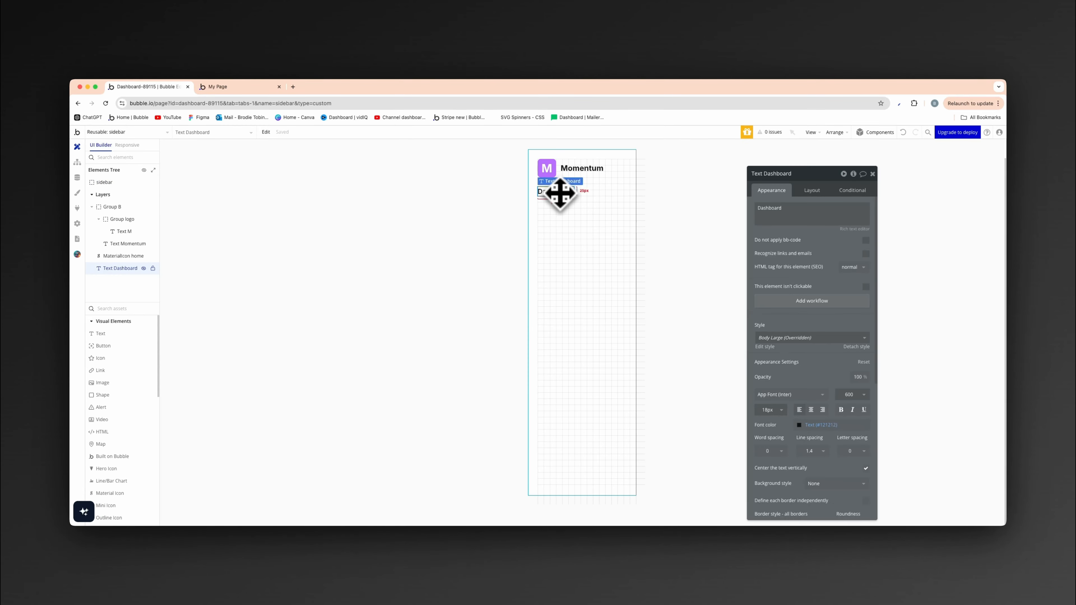
{"action": "left_click", "coordinate": [775, 410]}
{"action": "double_click", "coordinate": [770, 410]}
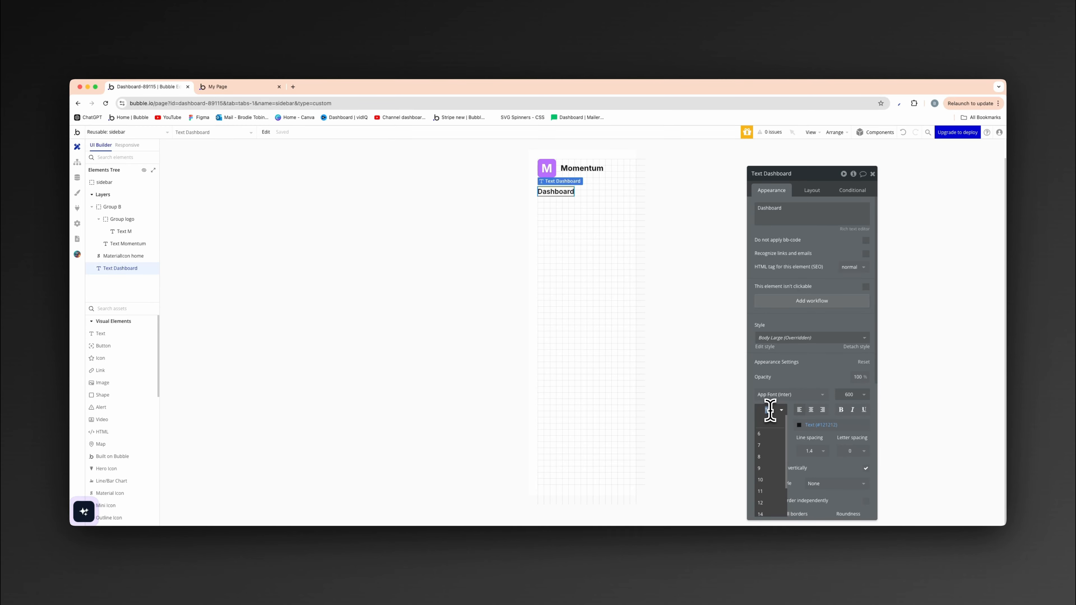
{"action": "type", "text": "16"}
{"action": "left_click", "coordinate": [811, 383]}
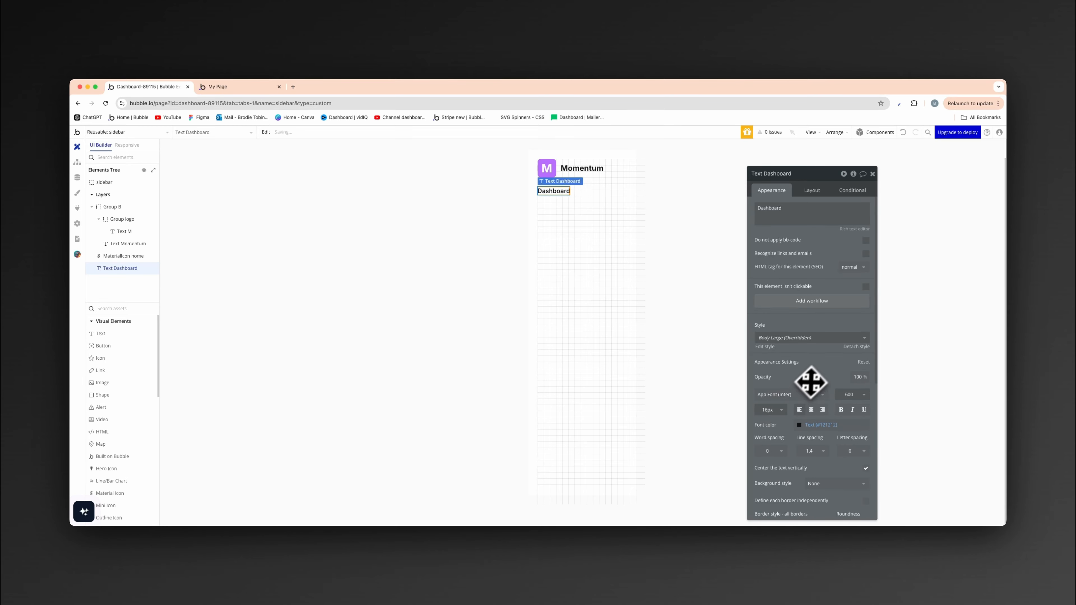
{"action": "left_click", "coordinate": [610, 342]}
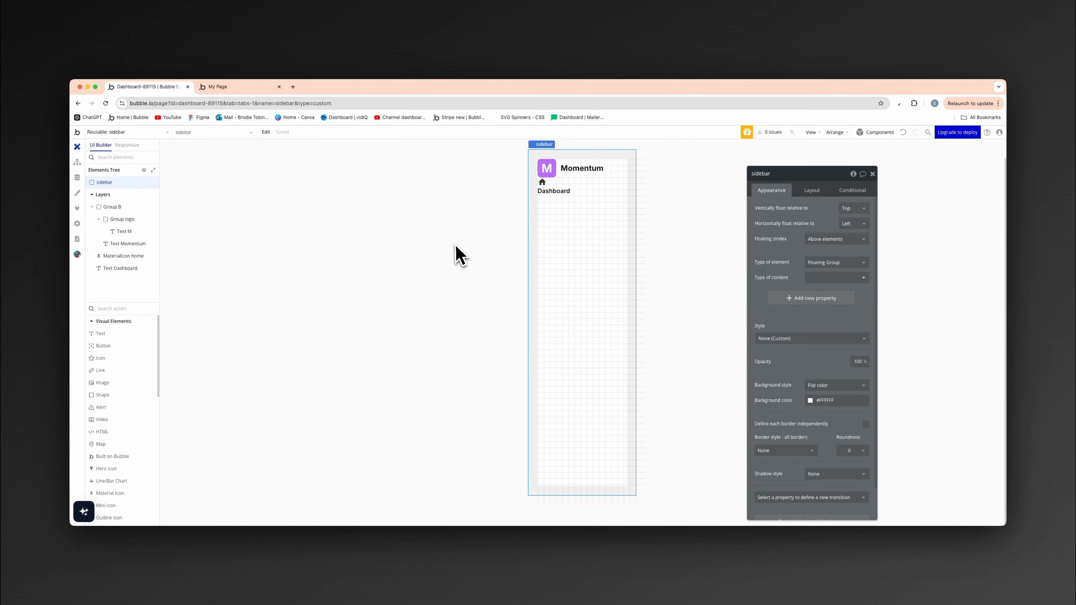
- Try the 500 (Medium) font weight on the Dashboard text and set it back to 600 (Semi Bold)
{"action": "left_click", "coordinate": [553, 192]}
{"action": "left_click", "coordinate": [851, 394]}
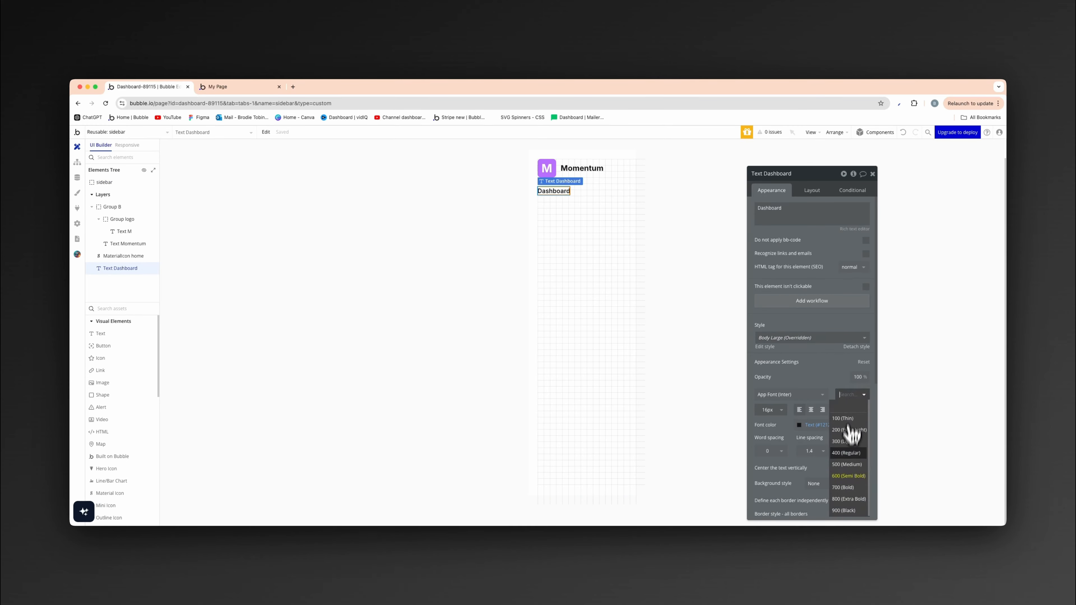
{"action": "left_click", "coordinate": [848, 474]}
{"action": "left_click", "coordinate": [492, 355]}
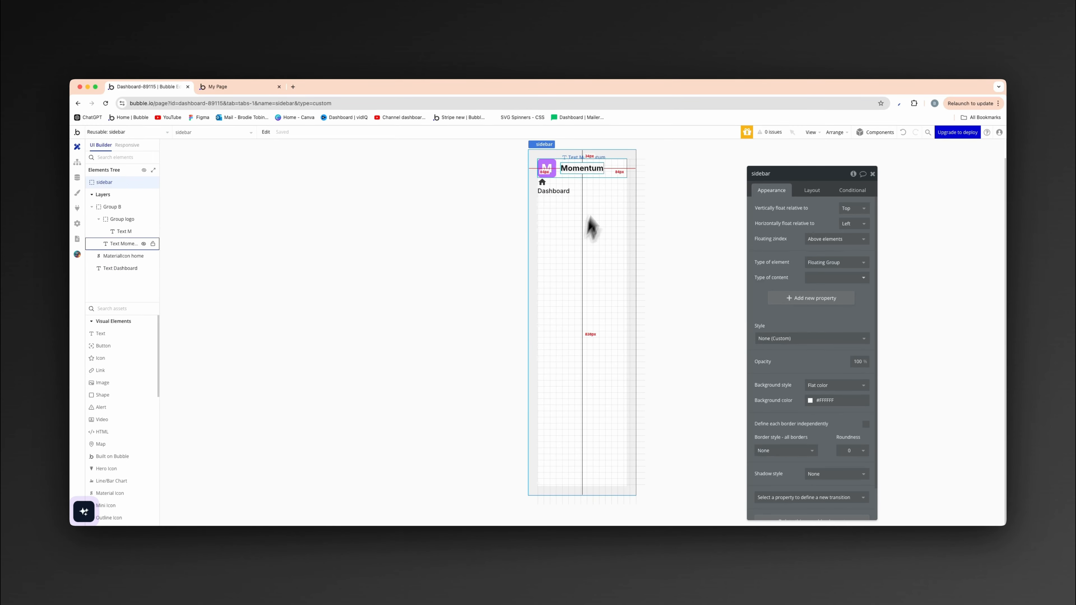
{"action": "left_click", "coordinate": [566, 192]}
{"action": "left_click", "coordinate": [858, 396]}
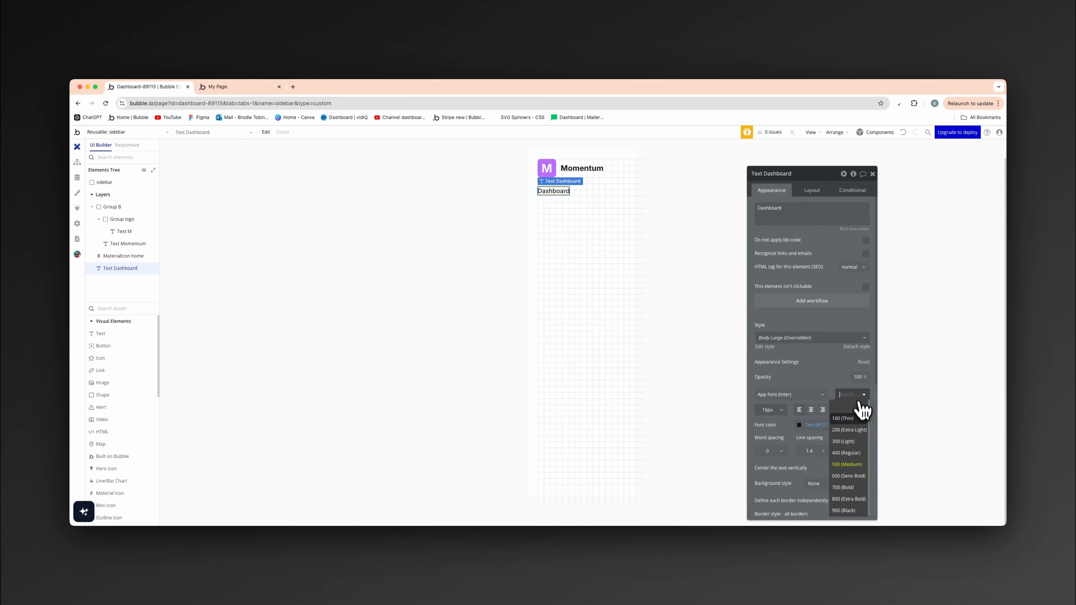
{"action": "left_click", "coordinate": [849, 475]}
{"action": "left_click", "coordinate": [440, 301]}
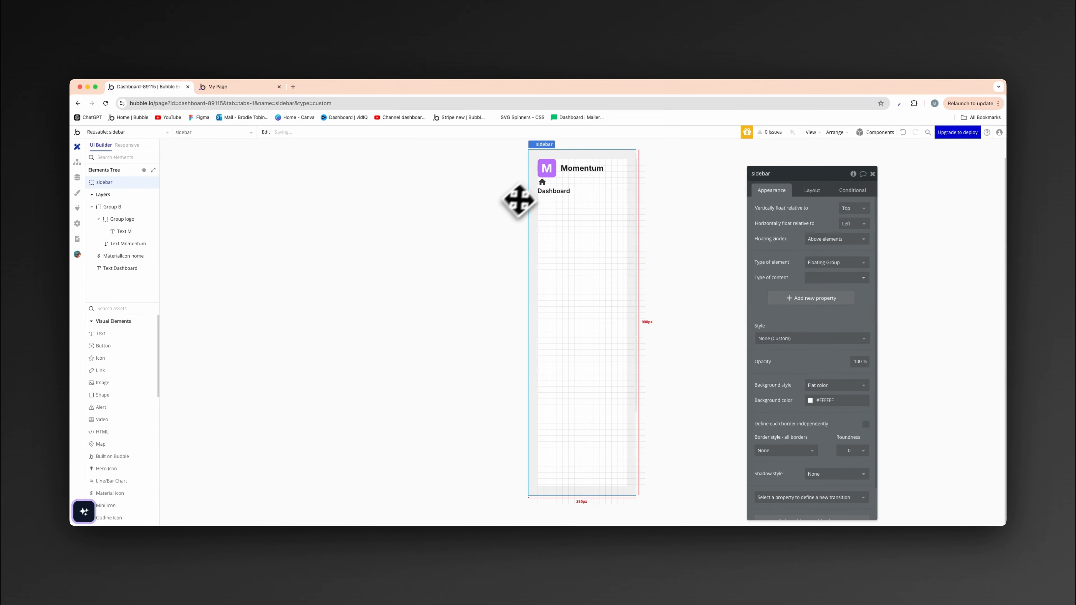
- Group the home icon and the Dashboard text together in a row container
{"action": "left_click", "coordinate": [543, 183]}
{"action": "left_click", "coordinate": [548, 192], "text": "shift"}
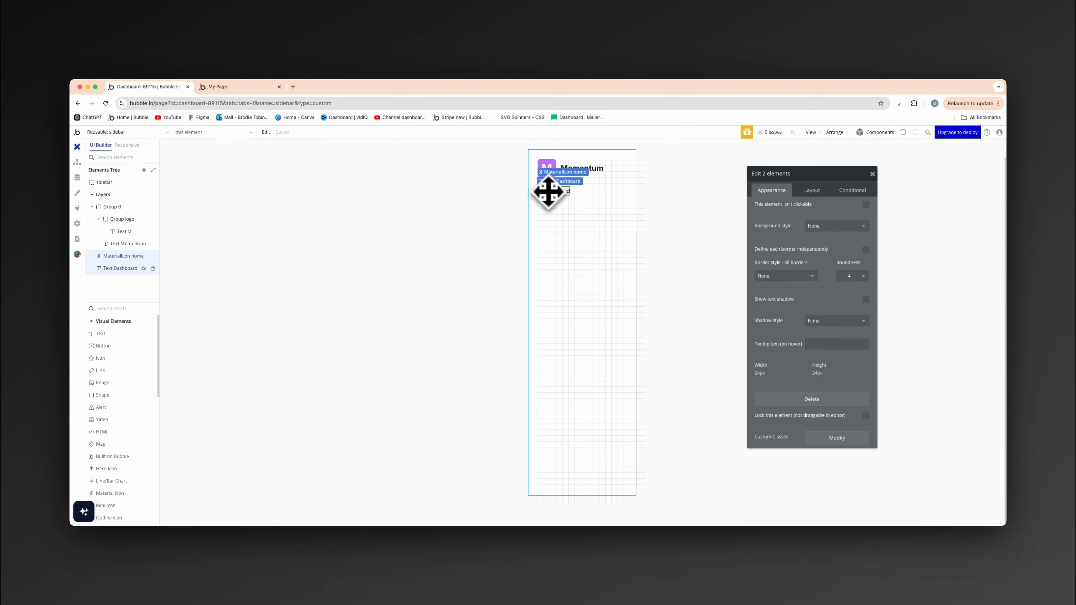
{"action": "right_click", "coordinate": [547, 192]}
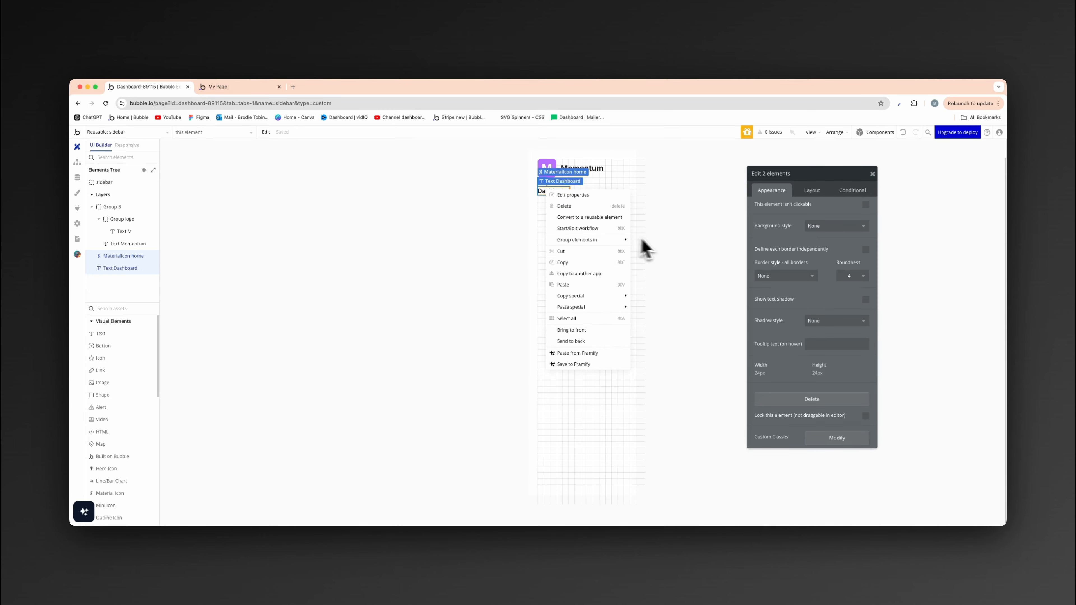
{"action": "mouse_move", "coordinate": [610, 240]}
{"action": "left_click", "coordinate": [652, 258]}
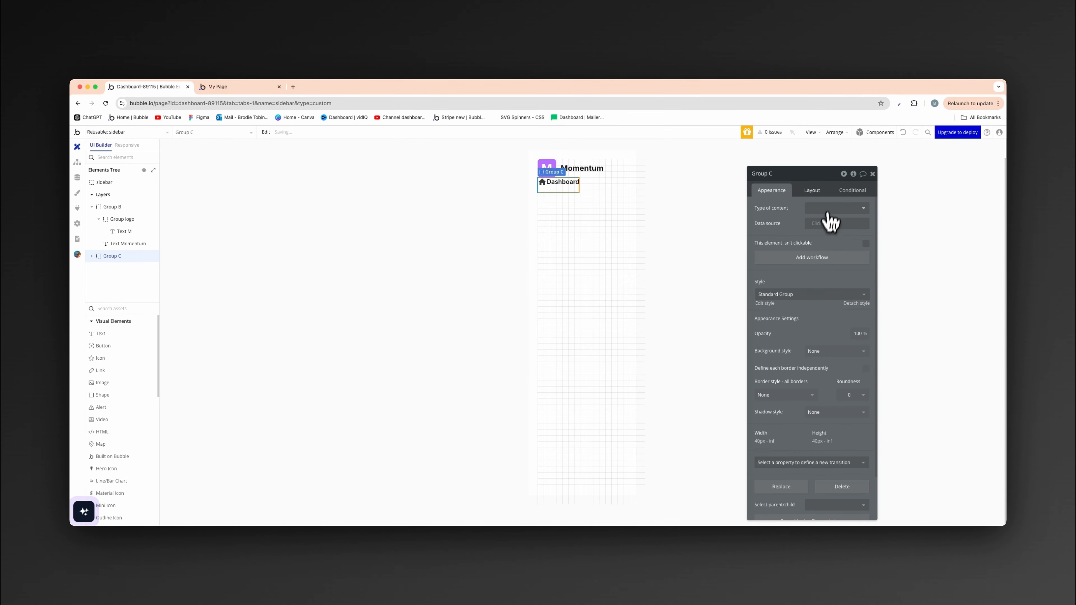
- Turn off fitting the Dashboard row group's width to content and fix its height at 44 px
{"action": "left_click", "coordinate": [810, 191]}
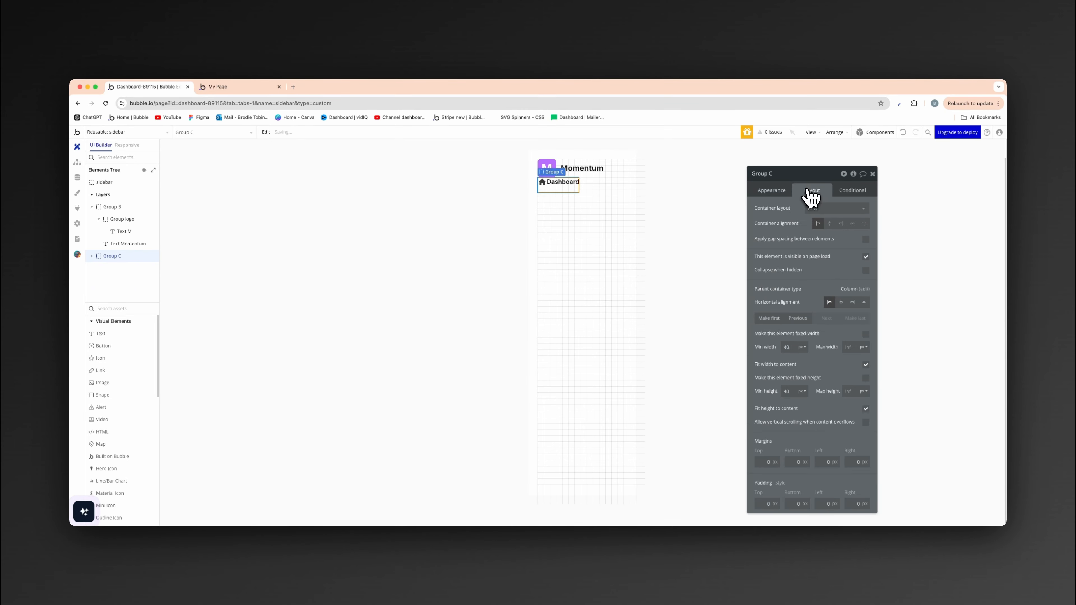
{"action": "left_click", "coordinate": [865, 378]}
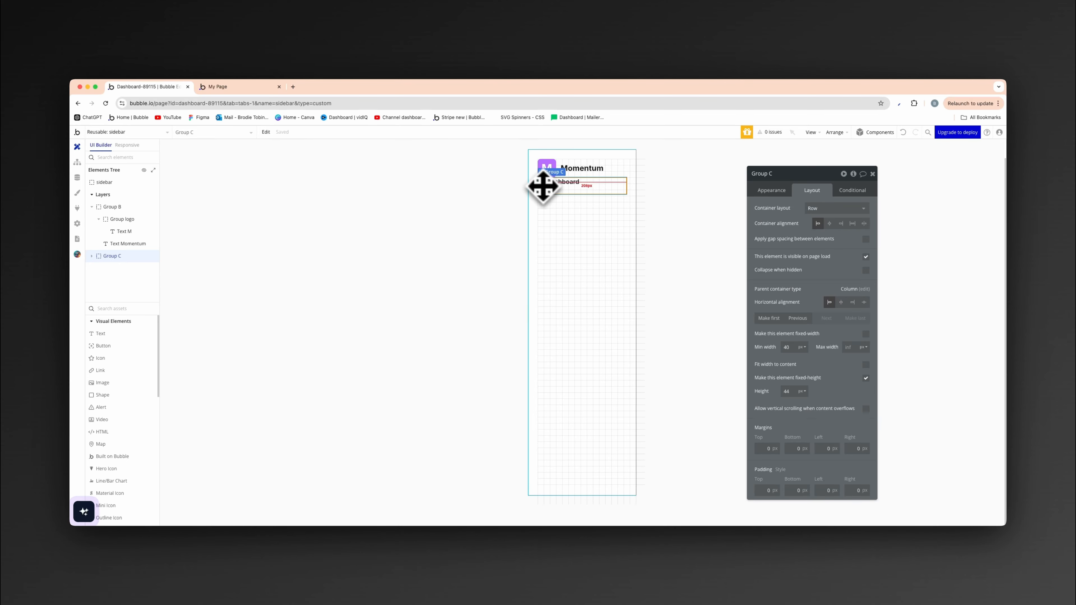
- Vertically centre the home icon and the Dashboard text within their row group
{"action": "left_click_drag", "start_coordinate": [543, 185], "coordinate": [553, 189]}
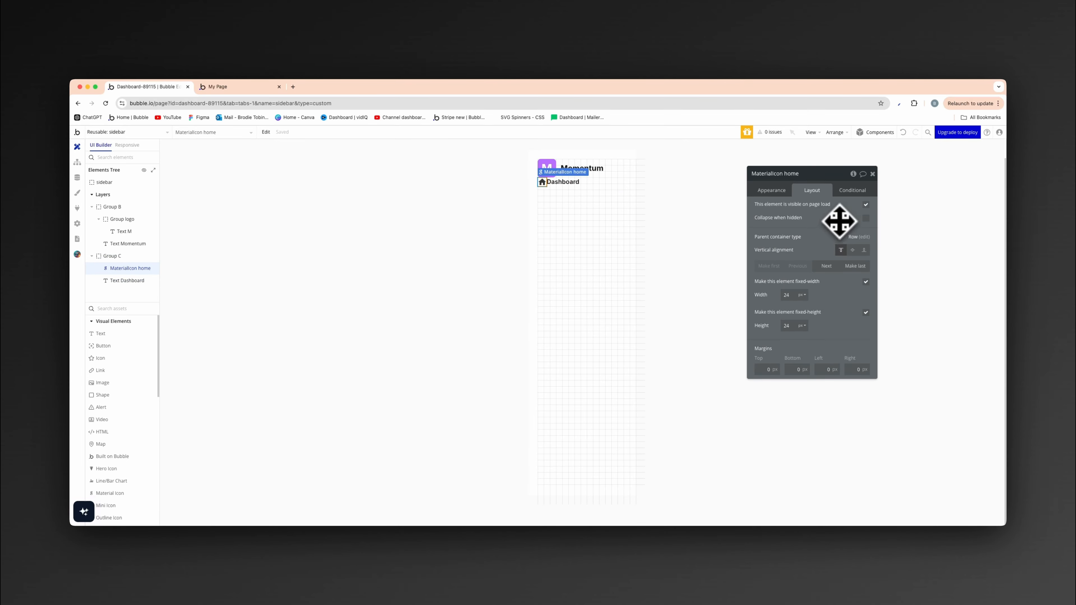
{"action": "left_click", "coordinate": [566, 182]}
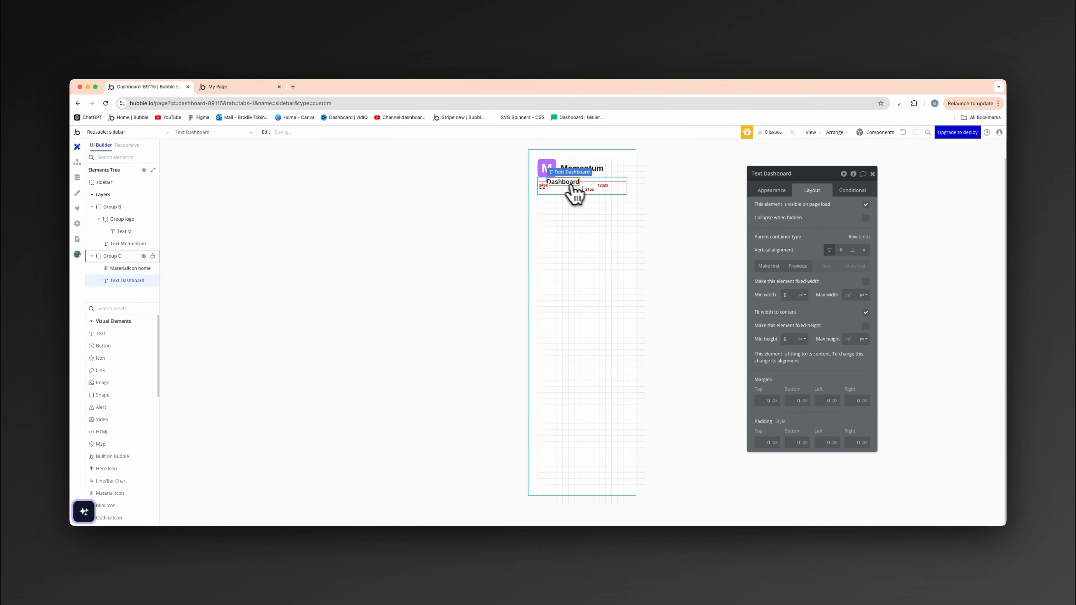
{"action": "left_click", "coordinate": [841, 250]}
{"action": "left_click", "coordinate": [433, 277]}
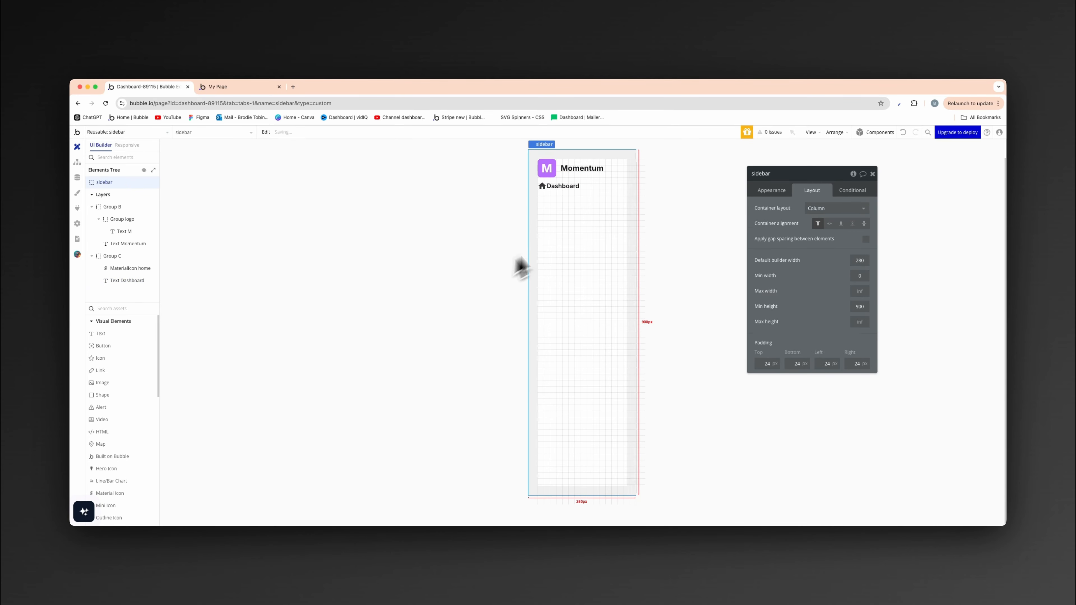
- Apply gap spacing to the Dashboard row group with a column gap of 12 px
{"action": "left_click", "coordinate": [594, 192]}
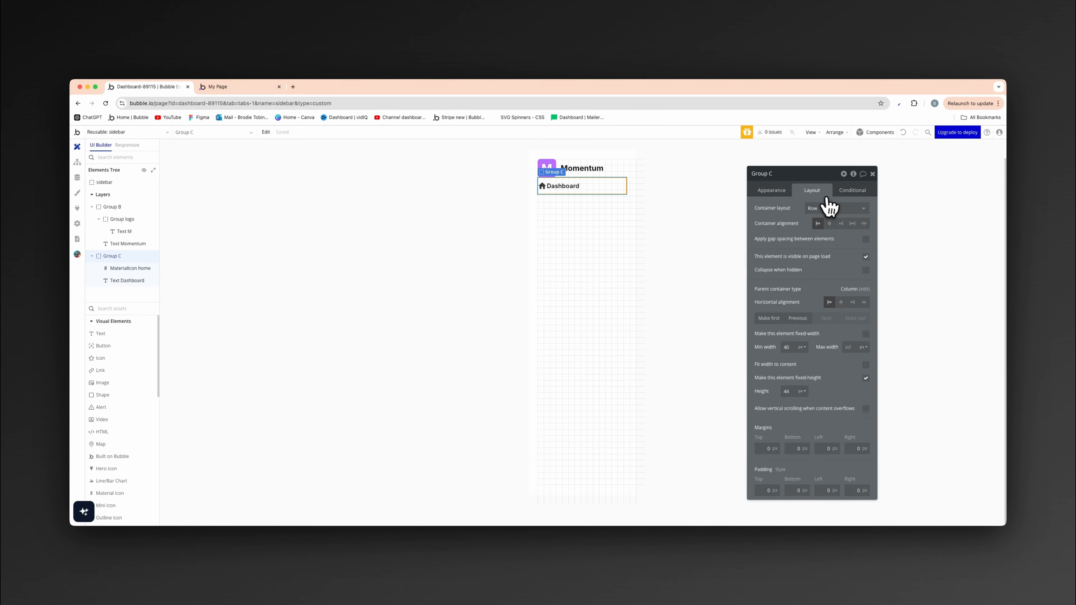
{"action": "left_click", "coordinate": [865, 240]}
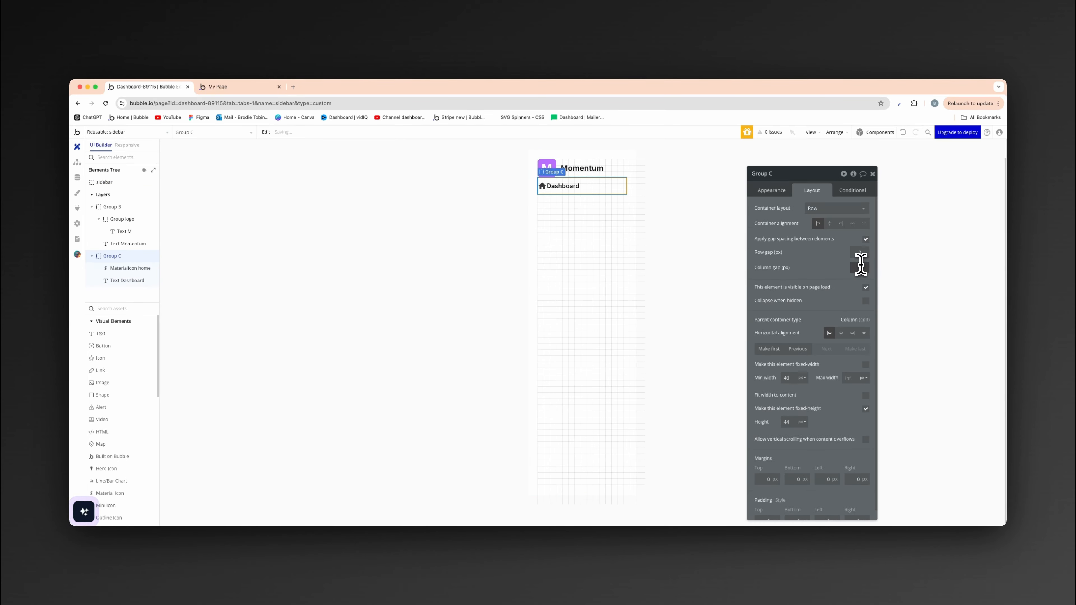
{"action": "type", "text": "12"}
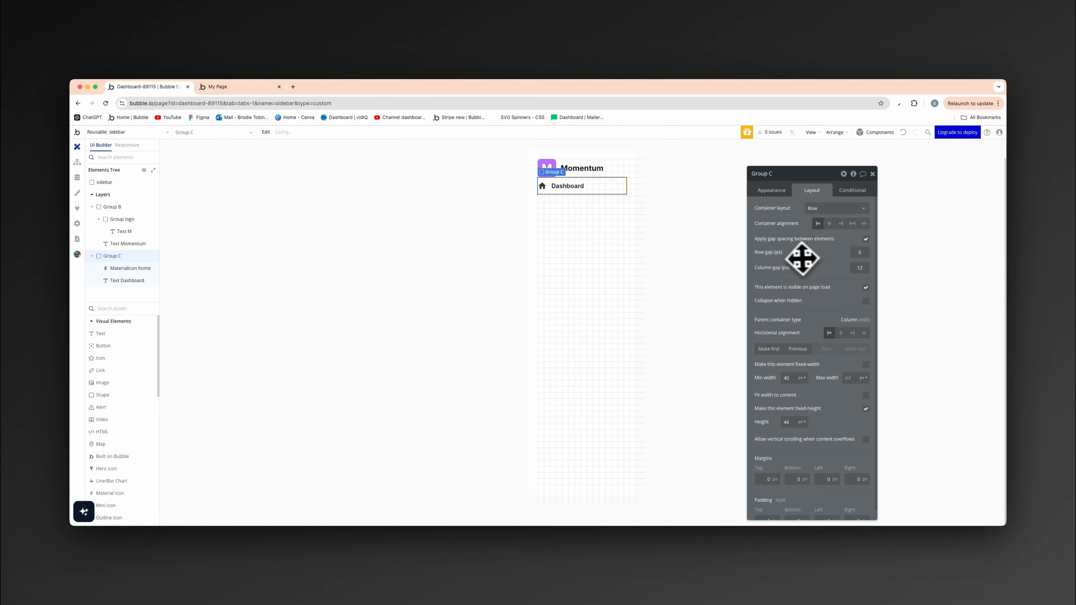
{"action": "left_click", "coordinate": [327, 237]}
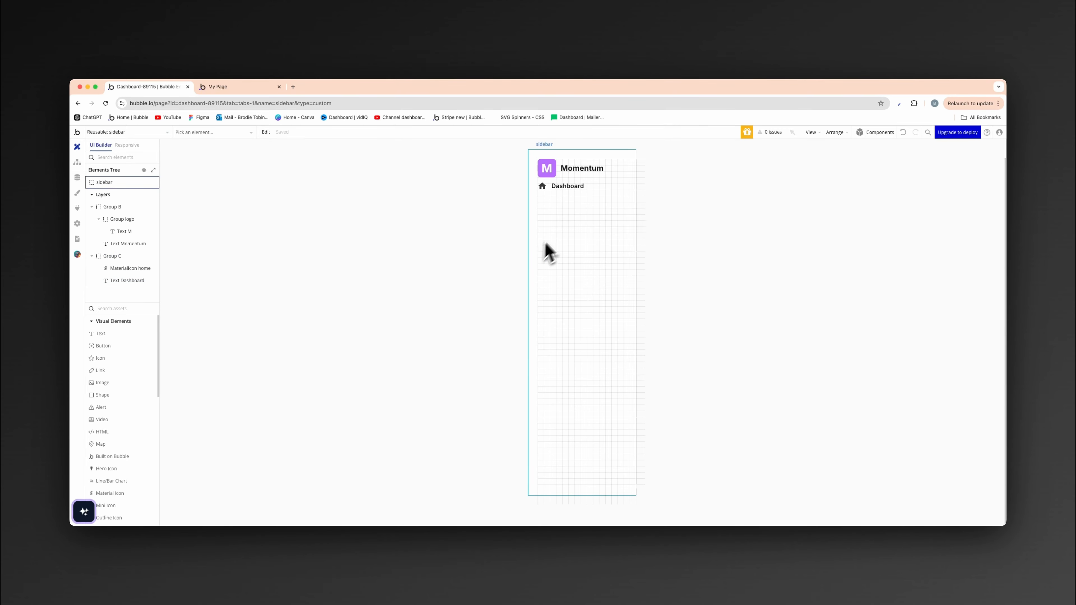
- Set the Dashboard row group's left padding to 10 px and its right padding to 11 px
{"action": "left_click", "coordinate": [557, 204]}
{"action": "left_click", "coordinate": [531, 225]}
{"action": "left_click", "coordinate": [570, 203]}
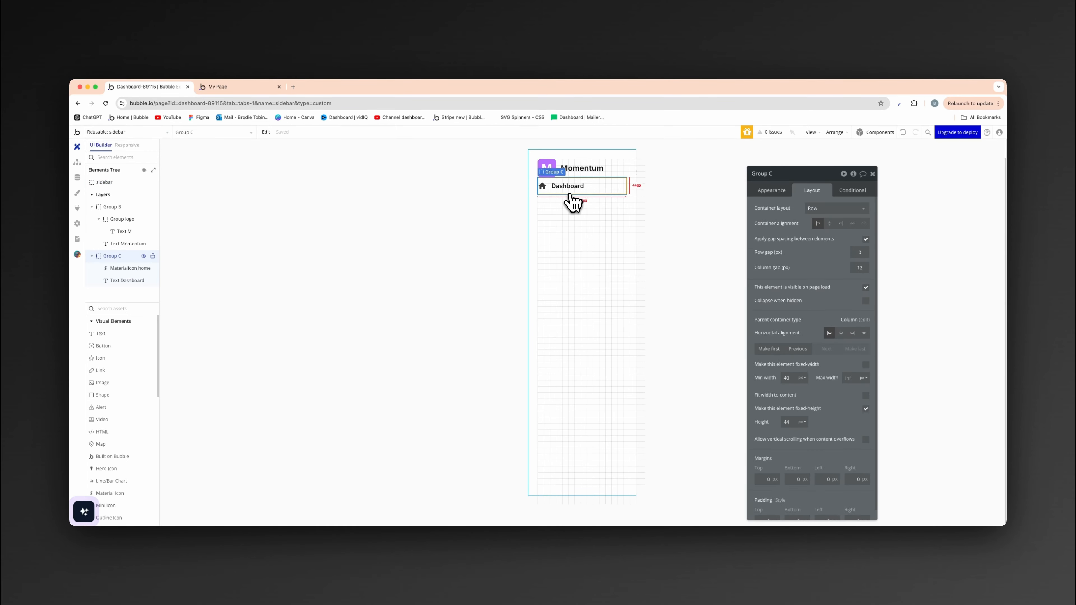
{"action": "scroll", "coordinate": [844, 339], "scroll_direction": "down", "scroll_amount": 1}
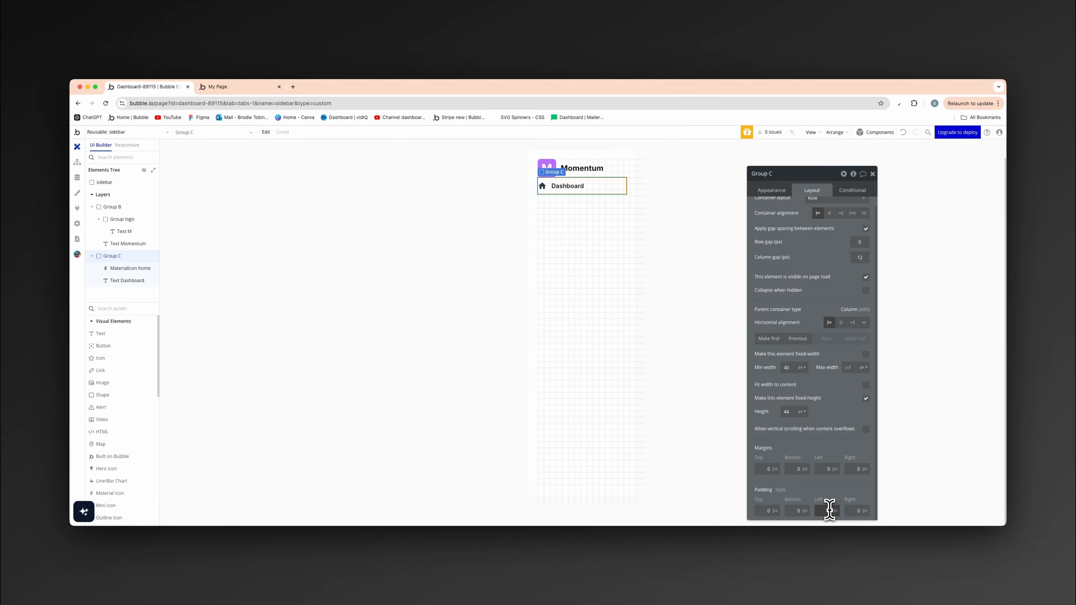
{"action": "key", "text": "Tab"}
{"action": "type", "text": "11"}
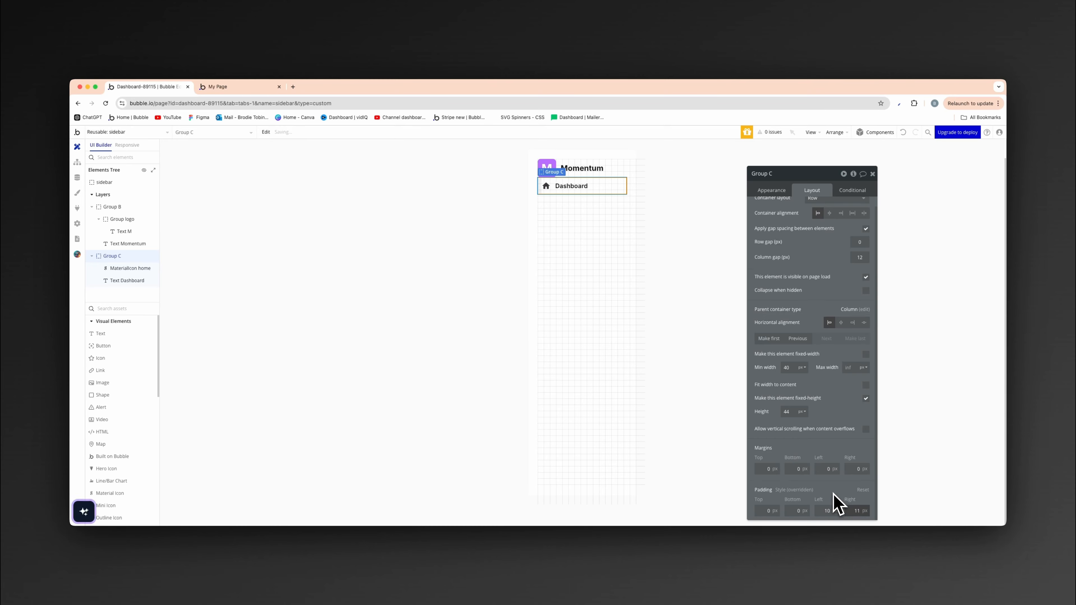
{"action": "left_click", "coordinate": [537, 410]}
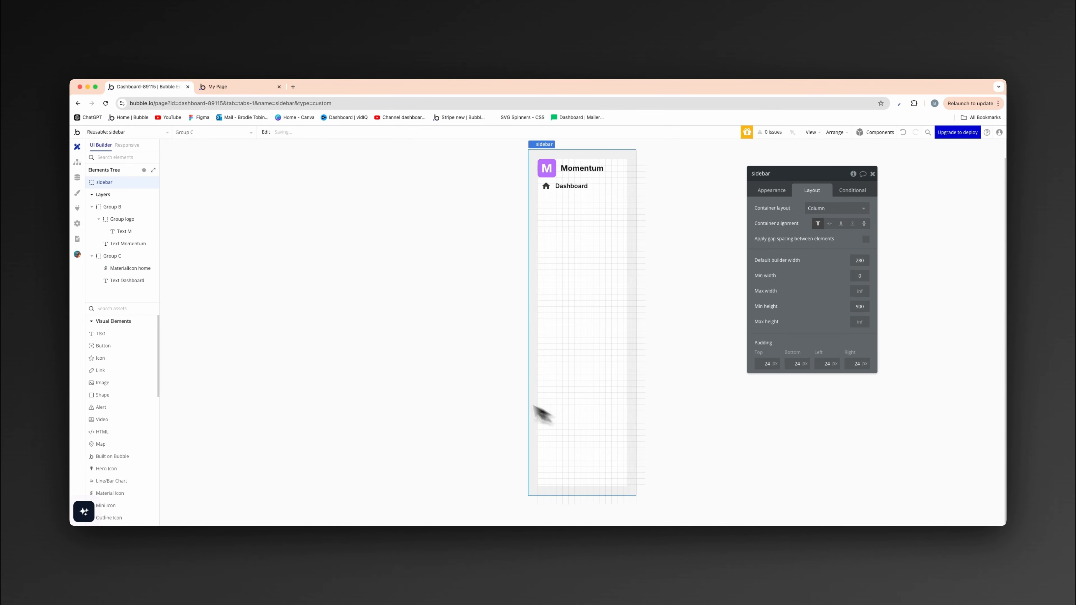
- Set the left and right padding of the Momentum logo row group to 10 px
{"action": "left_click", "coordinate": [612, 184]}
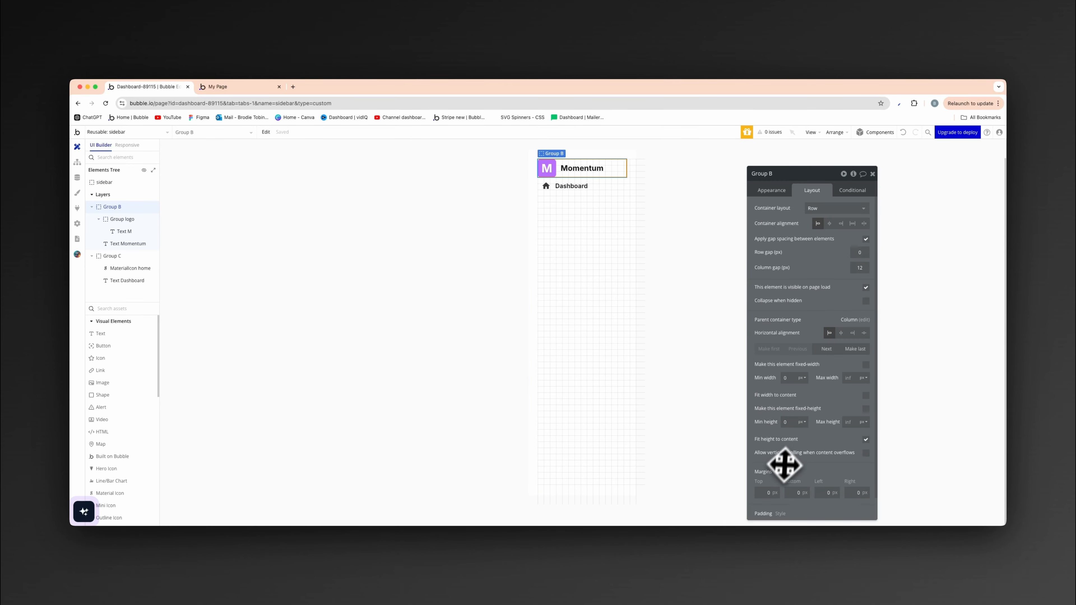
{"action": "scroll", "coordinate": [796, 475], "scroll_direction": "down", "scroll_amount": 1}
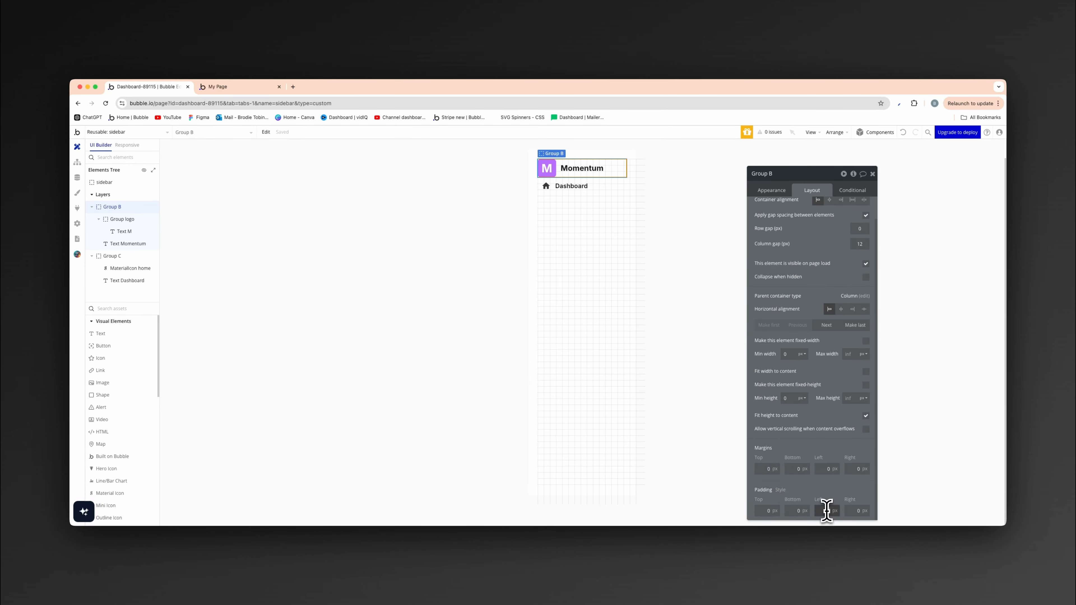
{"action": "key", "text": "Tab"}
{"action": "type", "text": "10"}
{"action": "left_click", "coordinate": [471, 382]}
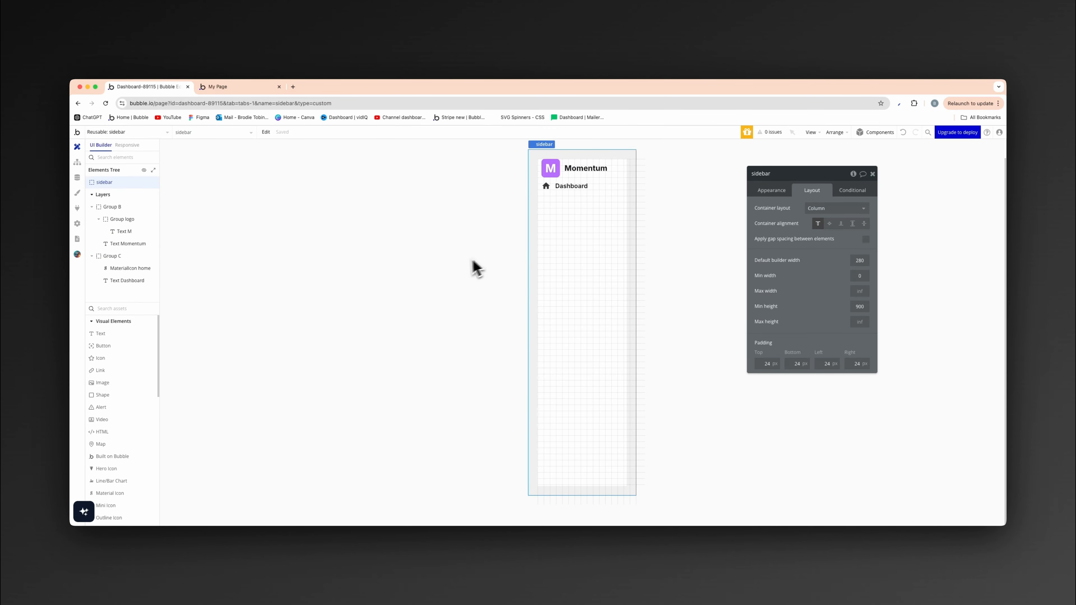
- Duplicate the Dashboard row group three times to make four stacked navigation rows
{"action": "left_click", "coordinate": [598, 194]}
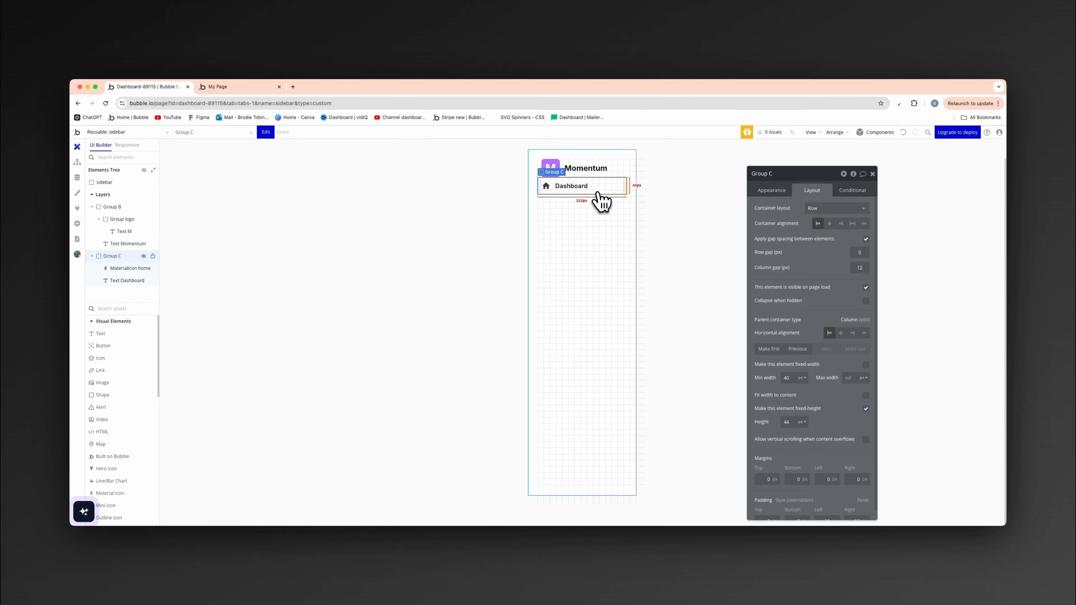
{"action": "key", "text": "super+d"}
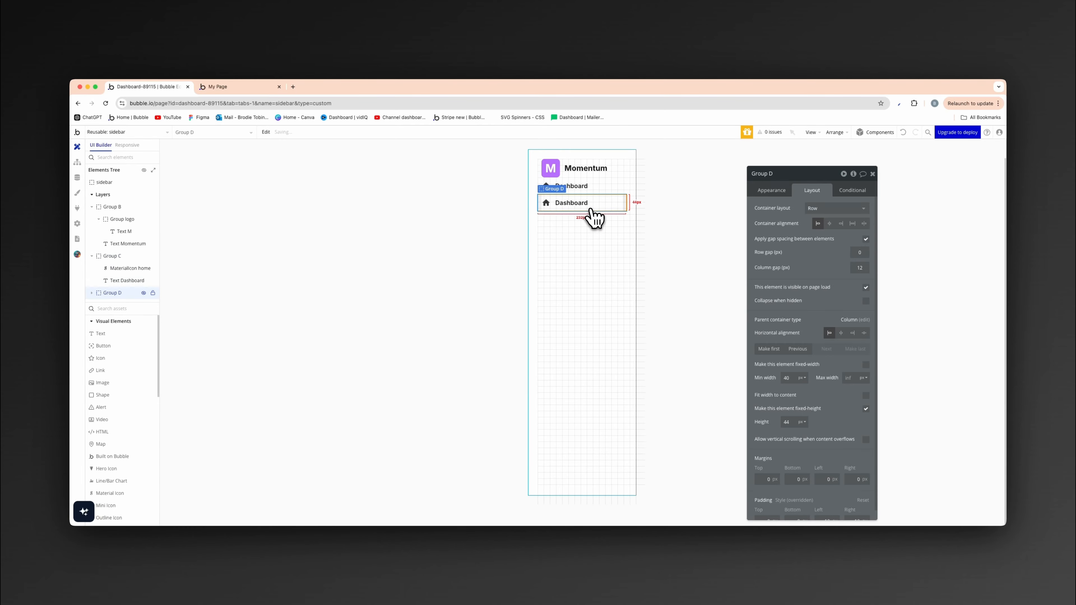
{"action": "key", "text": "super+d"}
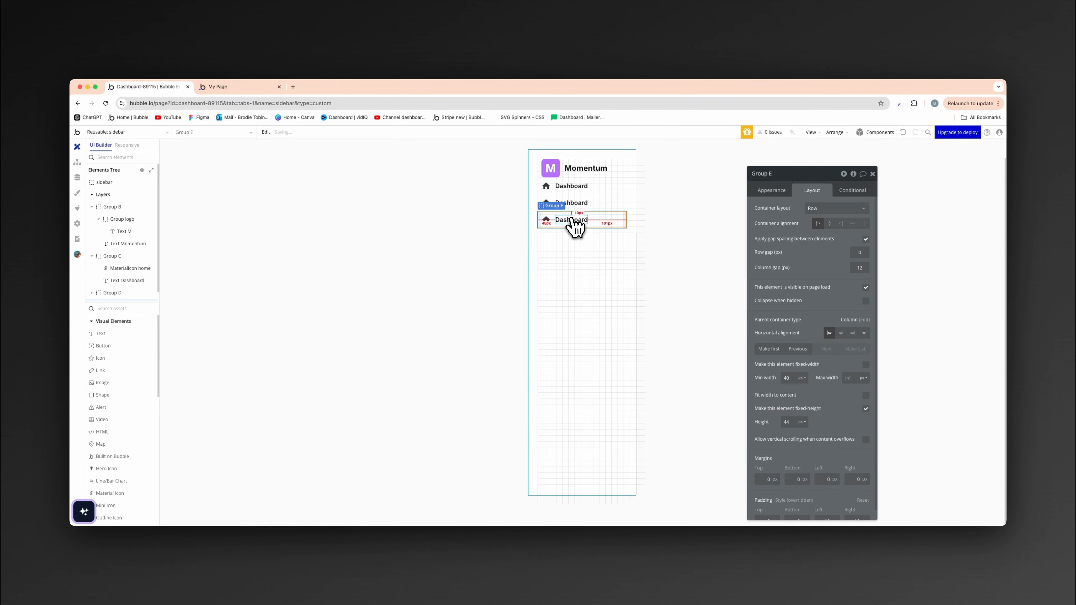
{"action": "key", "text": "super+d"}
{"action": "left_click", "coordinate": [534, 290]}
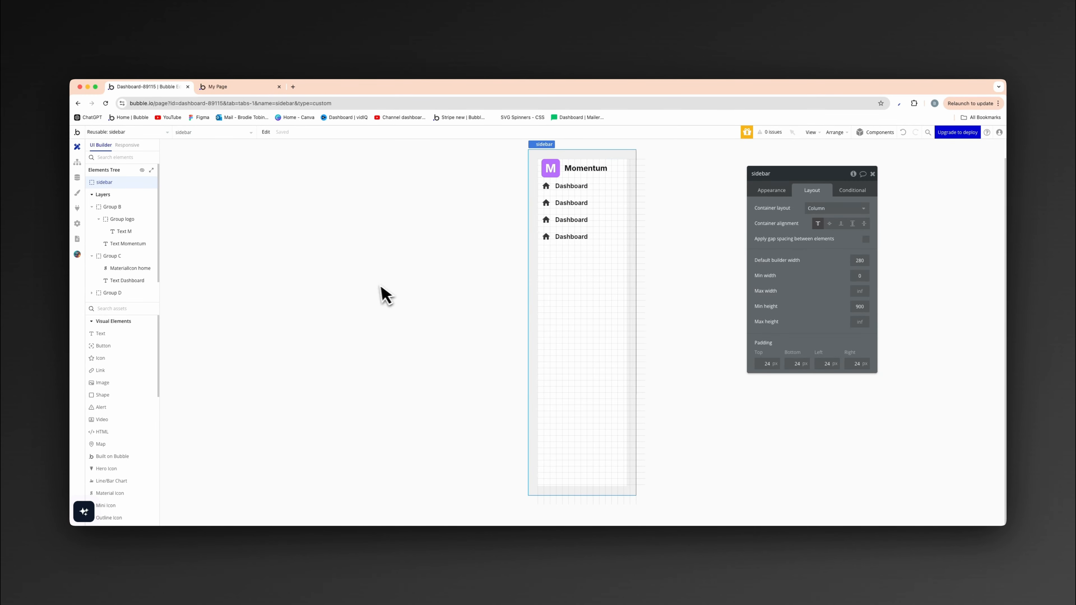
- Group the four Dashboard navigation rows together in a column container
{"action": "left_click", "coordinate": [569, 237]}
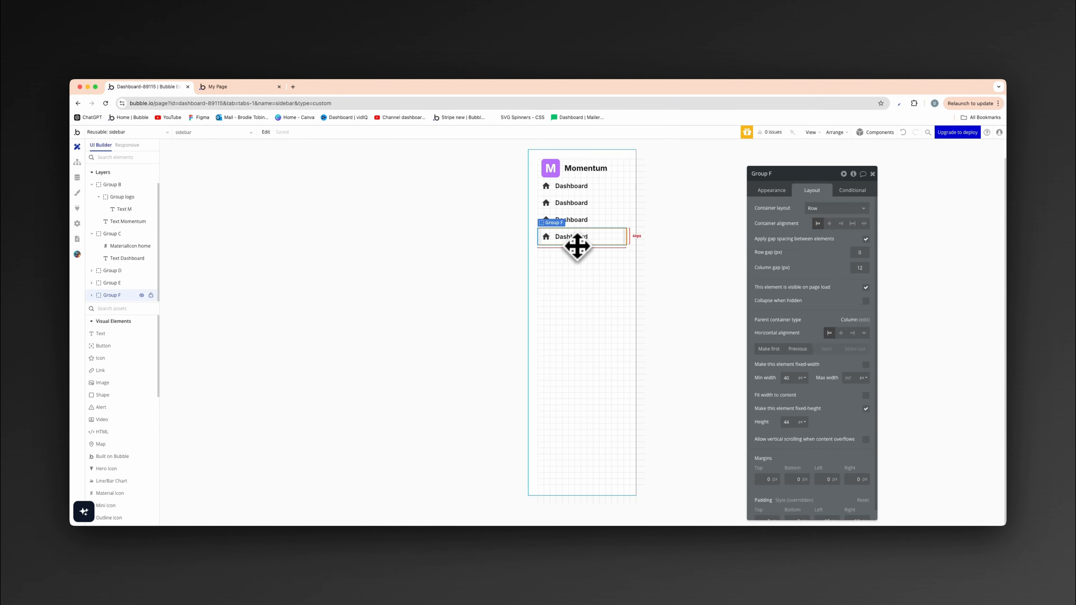
{"action": "left_click", "coordinate": [588, 220], "text": "shift"}
{"action": "left_click", "coordinate": [586, 203], "text": "shift"}
{"action": "left_click", "coordinate": [588, 188], "text": "shift"}
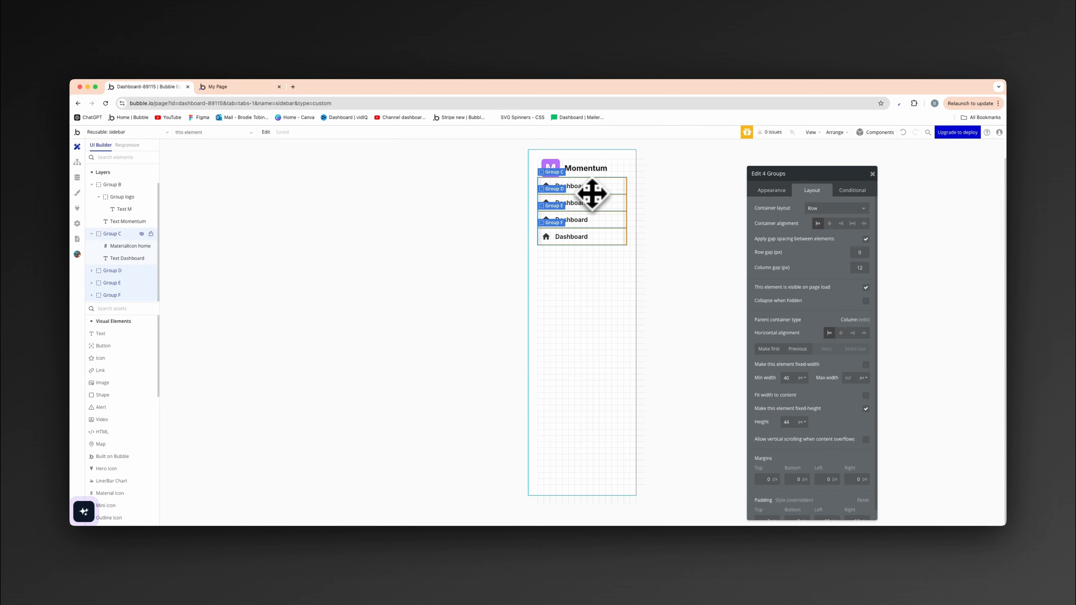
{"action": "right_click", "coordinate": [594, 195]}
{"action": "mouse_move", "coordinate": [629, 240]}
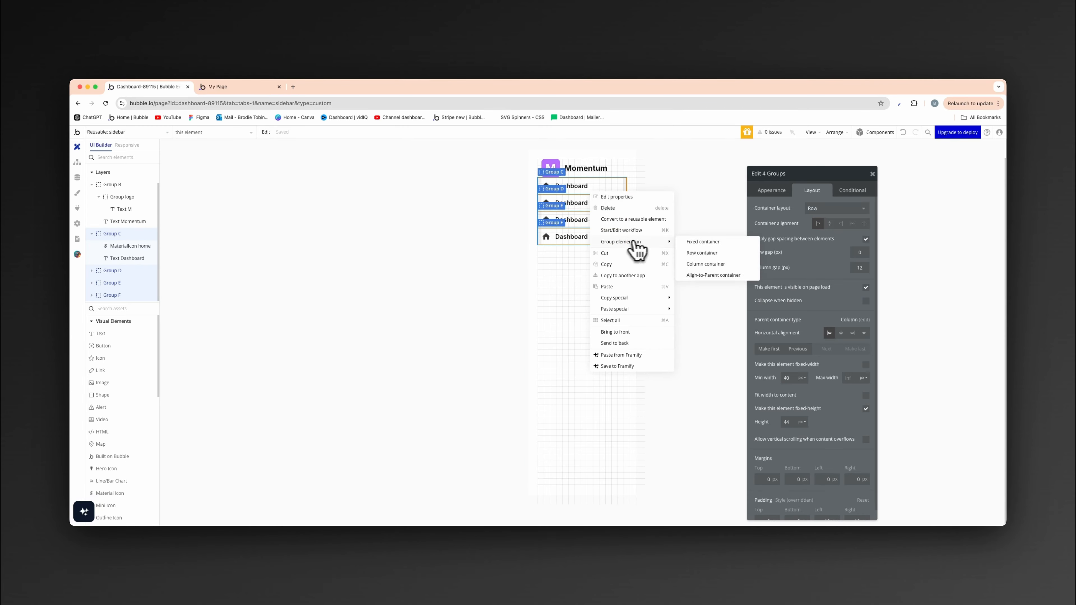
{"action": "left_click", "coordinate": [711, 265]}
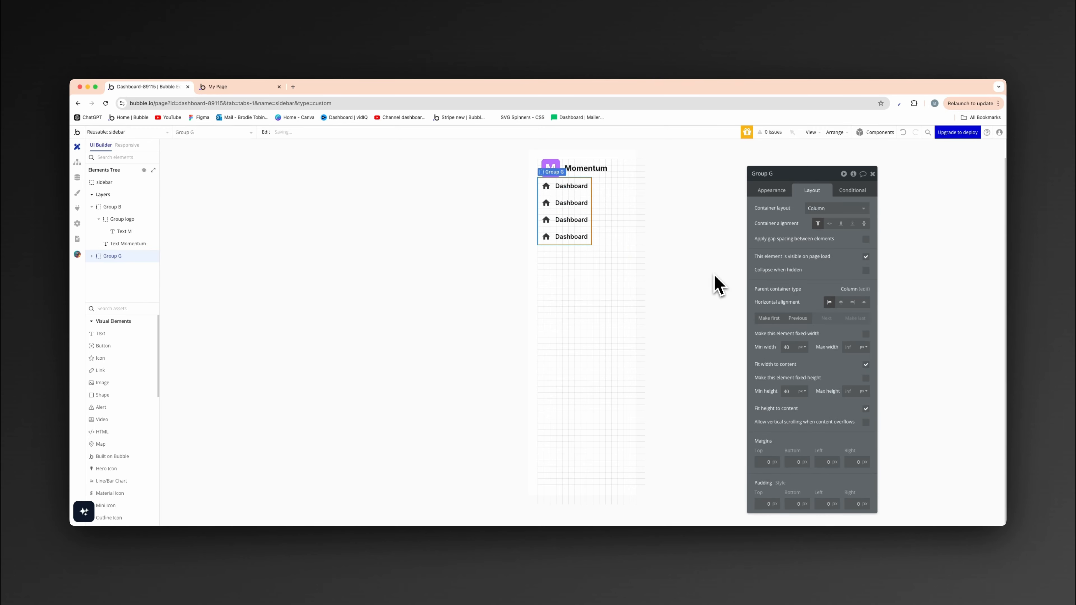
- Rename the new column group holding the navigation rows as Group buttons
{"action": "left_click", "coordinate": [796, 177]}
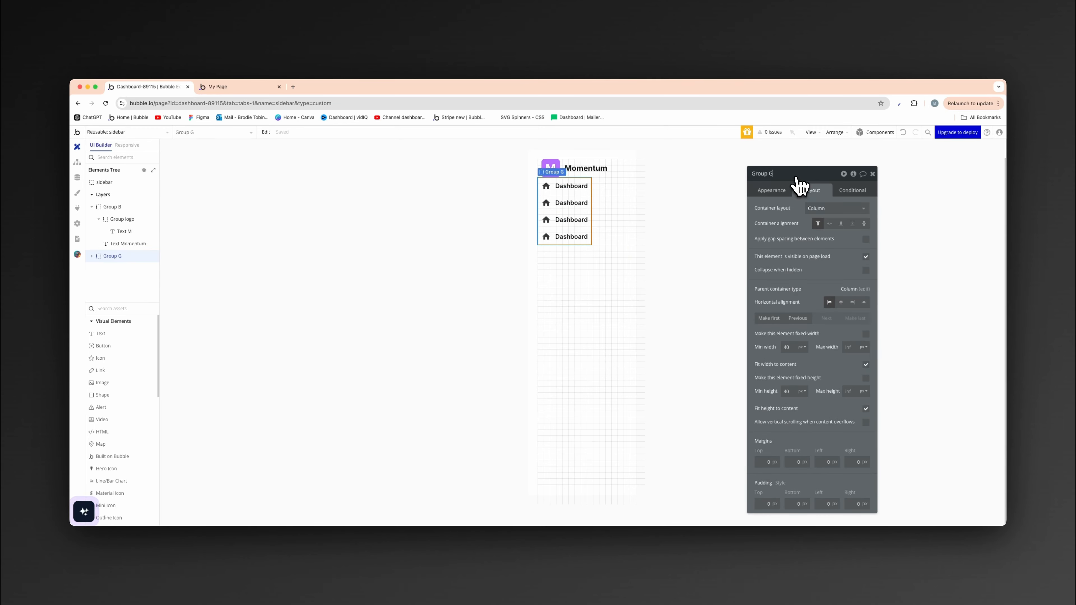
{"action": "type", "text": "buttons"}
{"action": "key", "text": "Return"}
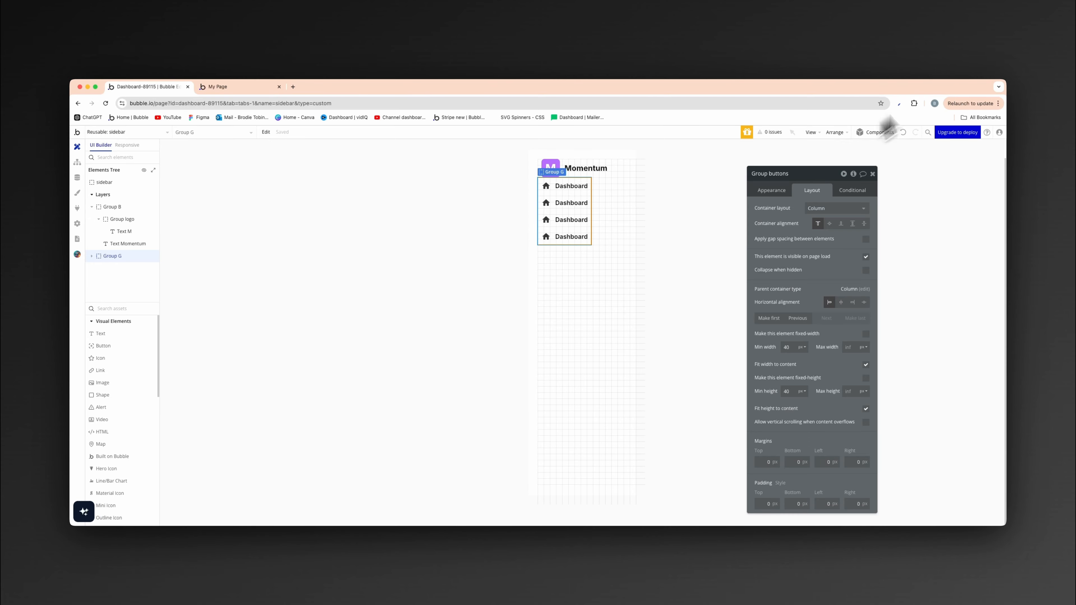
- Turn off fitting the buttons group's width to content and set its minimum width and minimum height to 0
{"action": "left_click", "coordinate": [865, 366]}
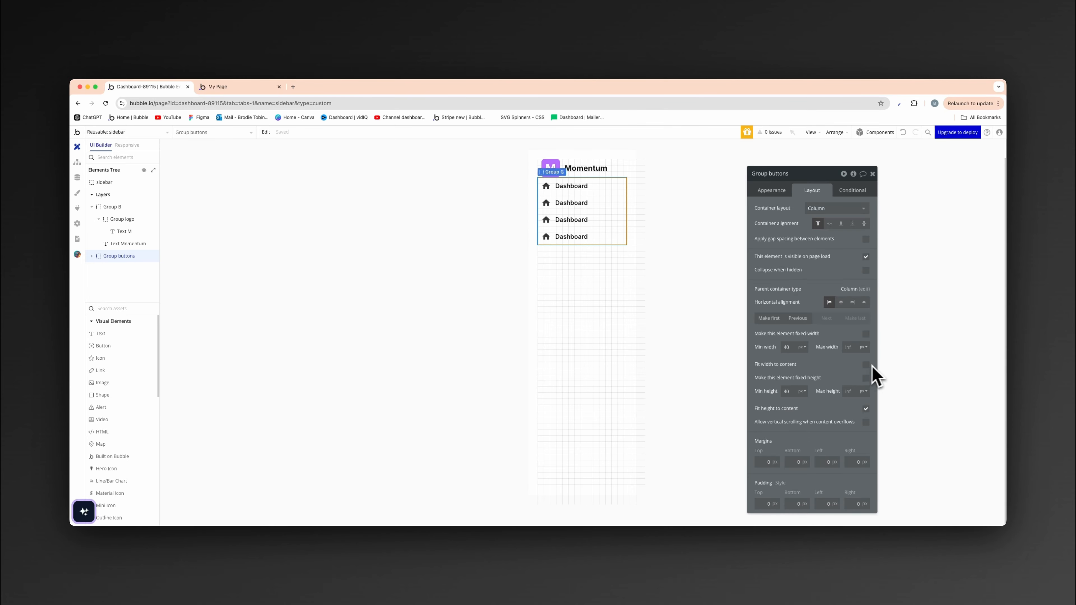
{"action": "left_click", "coordinate": [791, 348]}
{"action": "key", "text": "BackSpace"}
{"action": "key", "text": "BackSpace"}
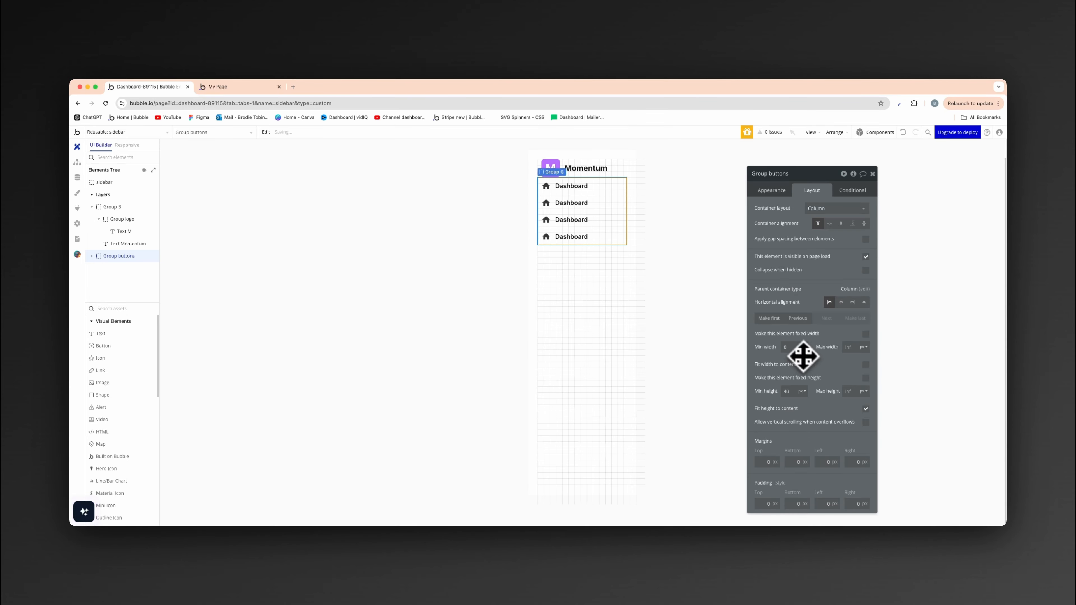
{"action": "type", "text": "0"}
{"action": "left_click", "coordinate": [792, 393]}
{"action": "key", "text": "BackSpace"}
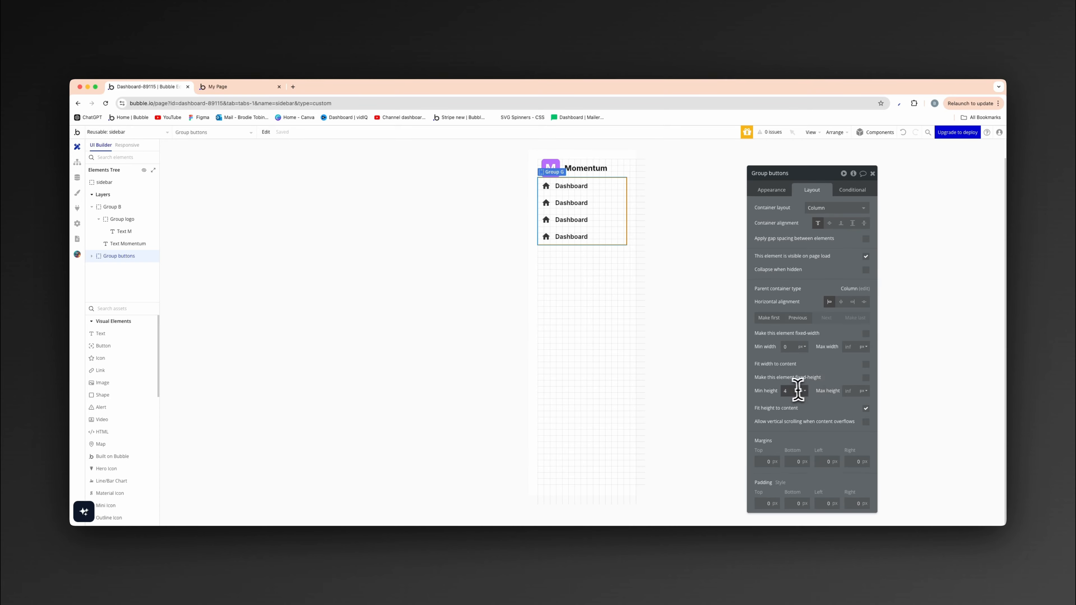
{"action": "type", "text": "0"}
- Apply gap spacing with a 12 px row gap to the buttons group and a 48 px row gap to the sidebar
{"action": "left_click", "coordinate": [866, 239]}
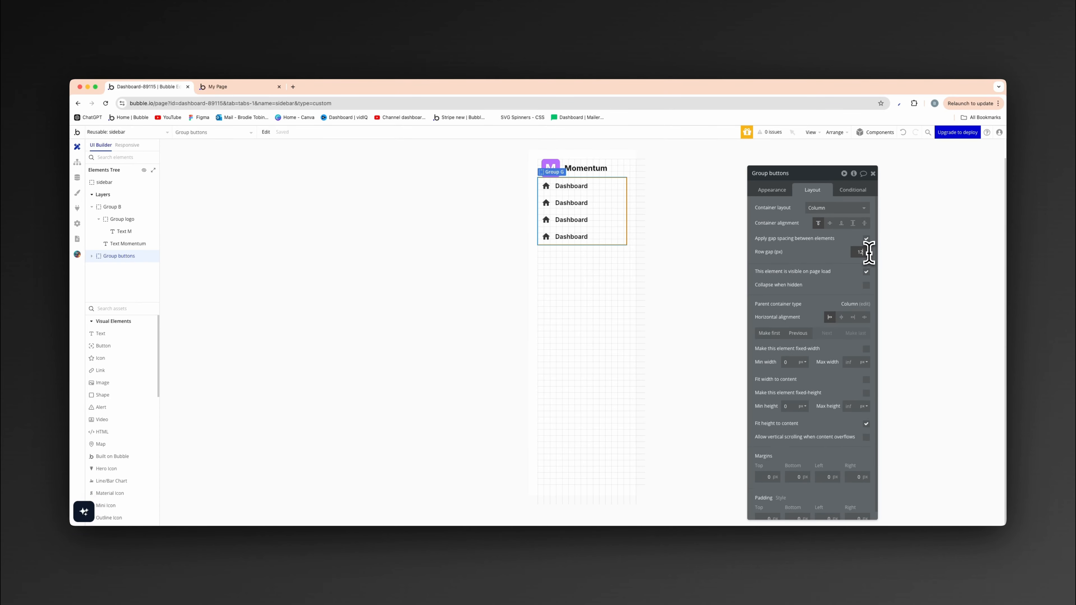
{"action": "left_click", "coordinate": [441, 271]}
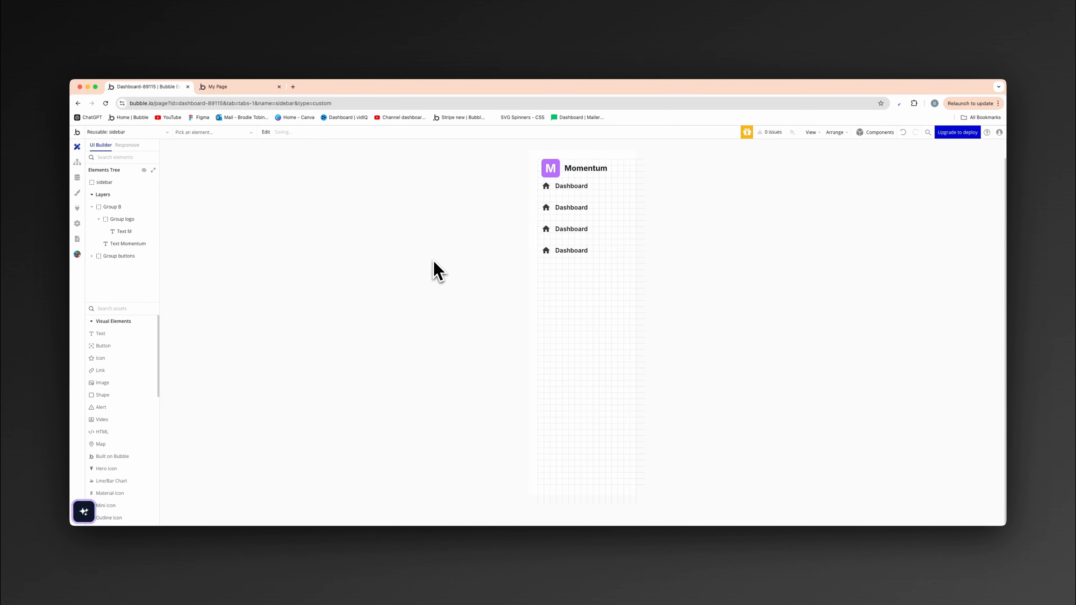
{"action": "left_click", "coordinate": [502, 244]}
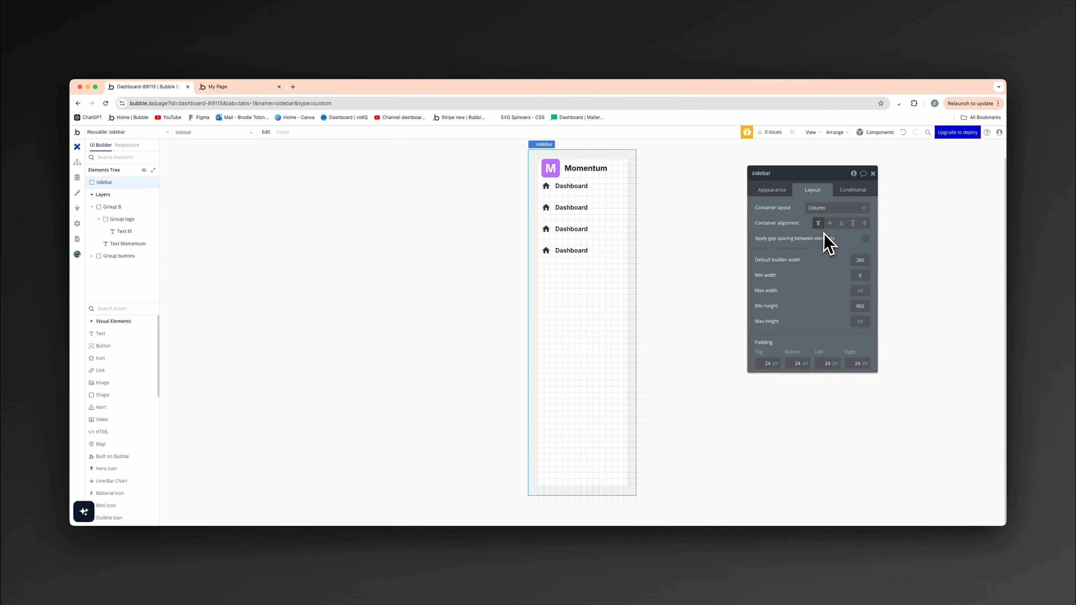
{"action": "left_click", "coordinate": [866, 239]}
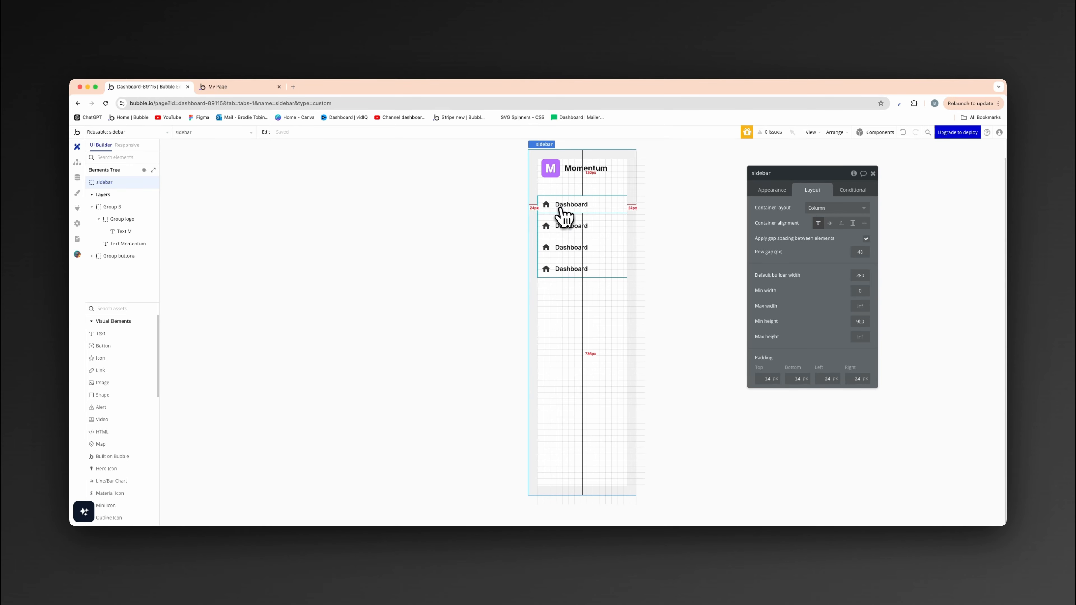
- Change the second navigation row's text to "Clients"
{"action": "left_click", "coordinate": [546, 225]}
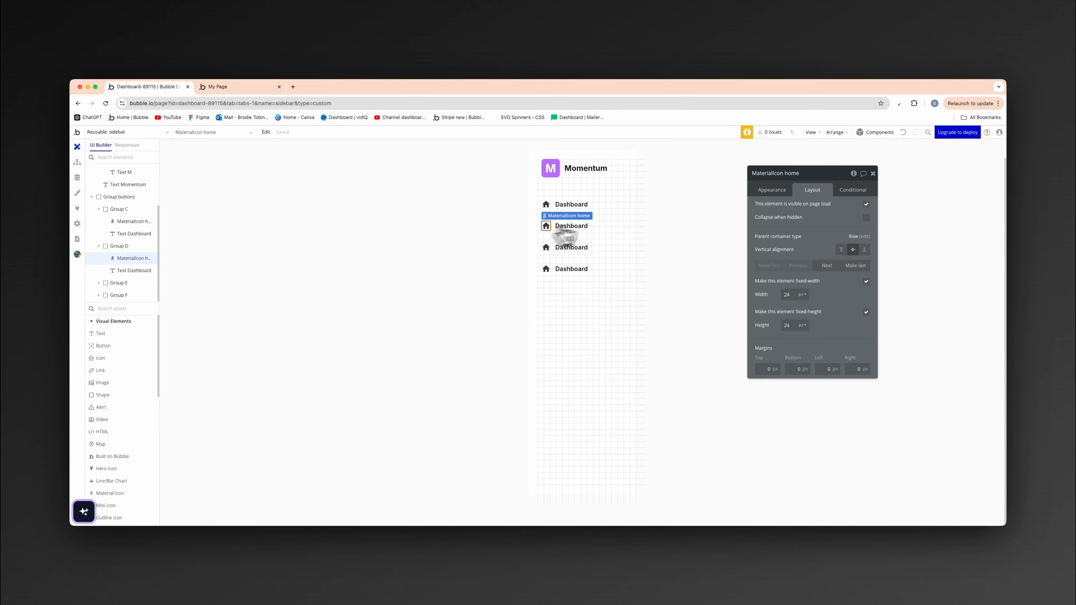
{"action": "left_click", "coordinate": [783, 198]}
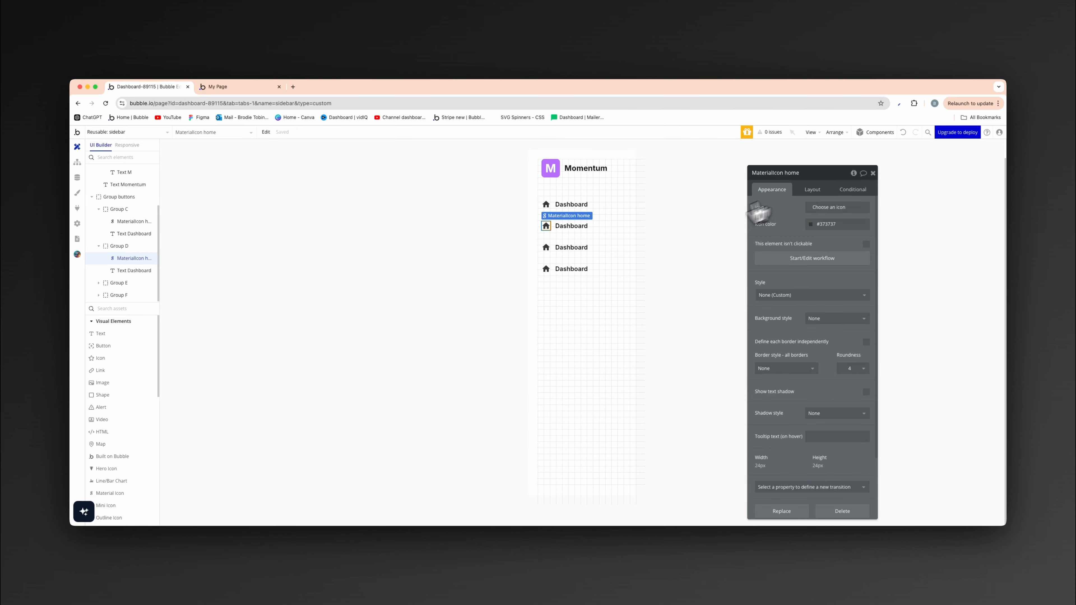
{"action": "left_click", "coordinate": [574, 226]}
{"action": "triple_click", "coordinate": [802, 208]}
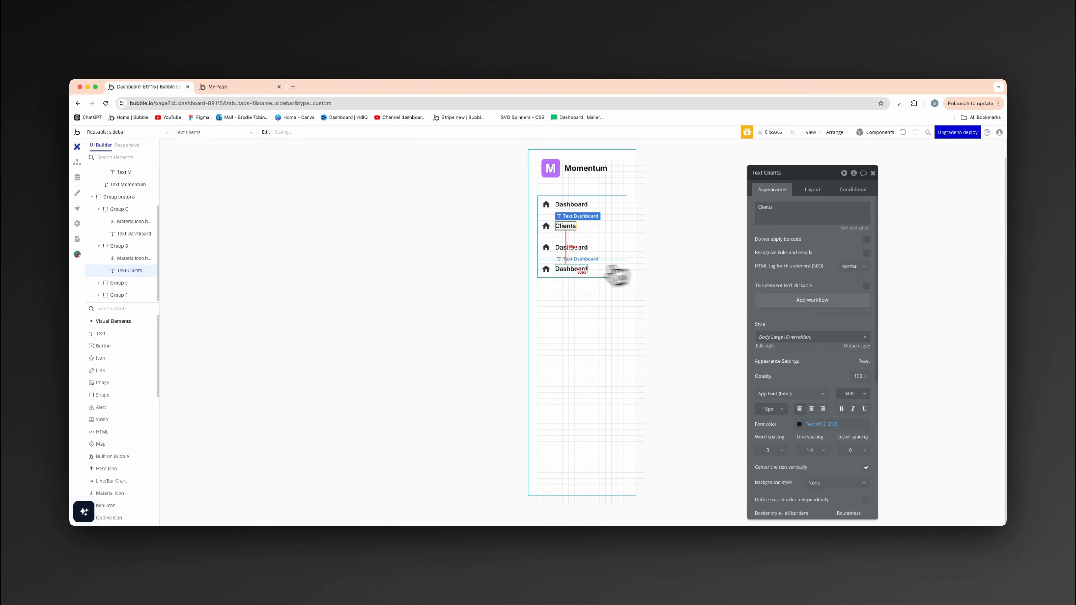
- Change the third navigation row's text to "Projects" and the fourth row's text to "Tasks"
{"action": "left_click", "coordinate": [568, 249]}
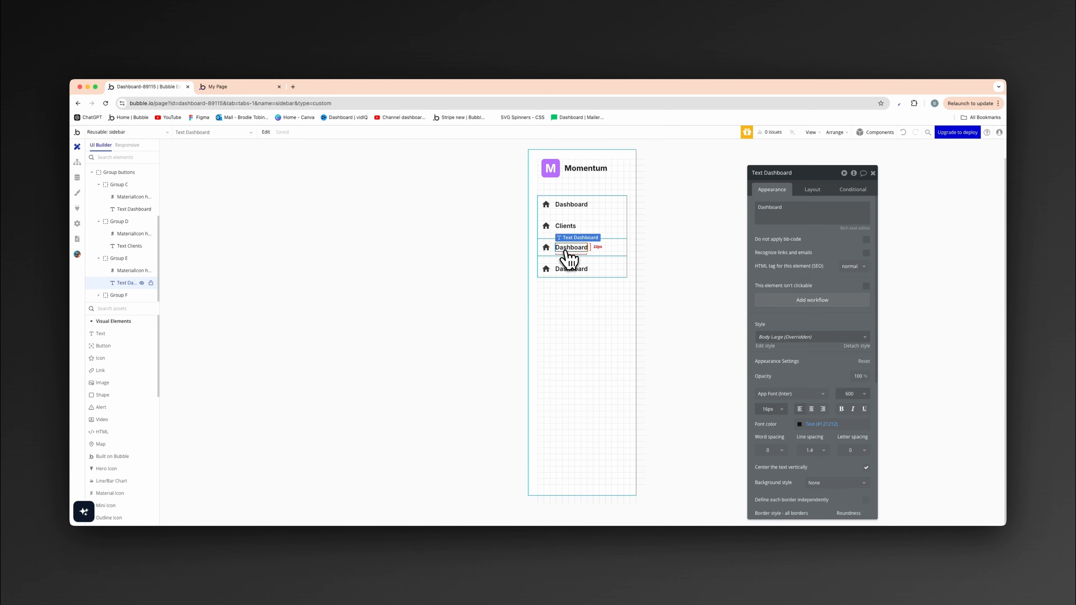
{"action": "triple_click", "coordinate": [779, 210]}
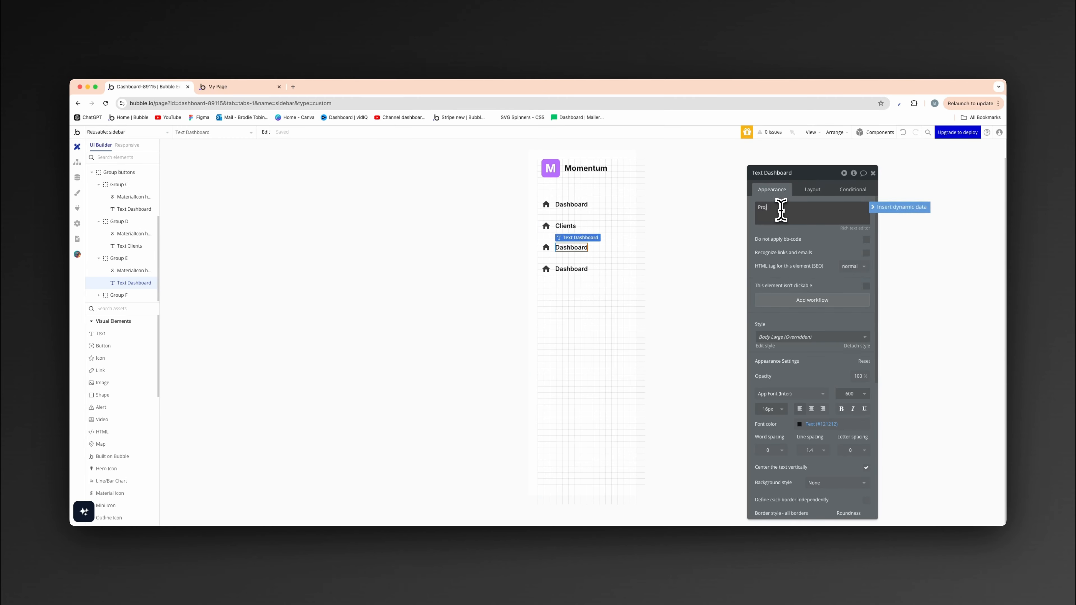
{"action": "left_click", "coordinate": [569, 269]}
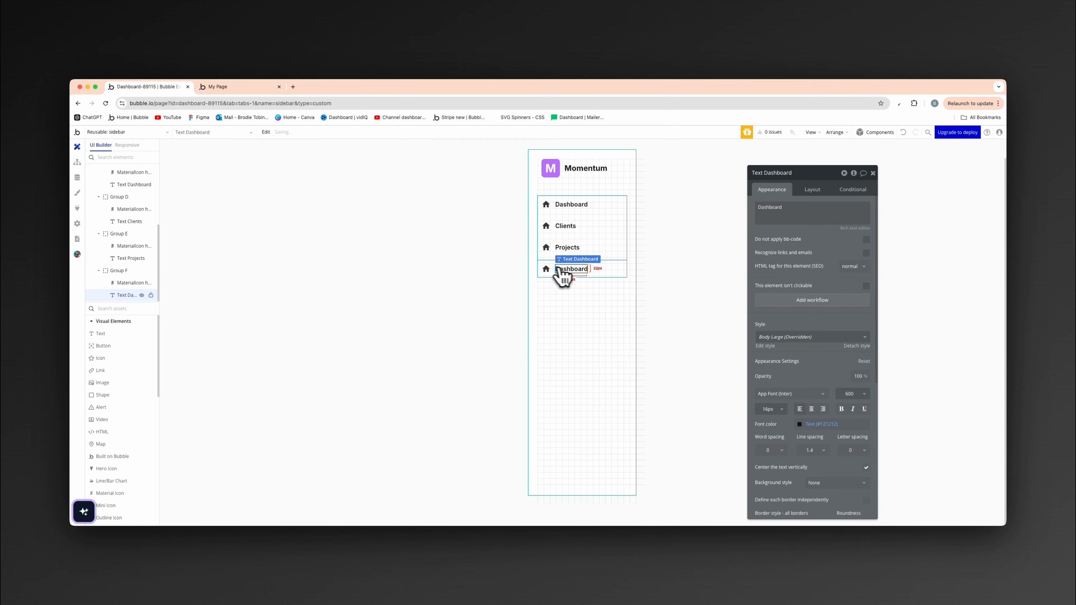
{"action": "triple_click", "coordinate": [781, 208]}
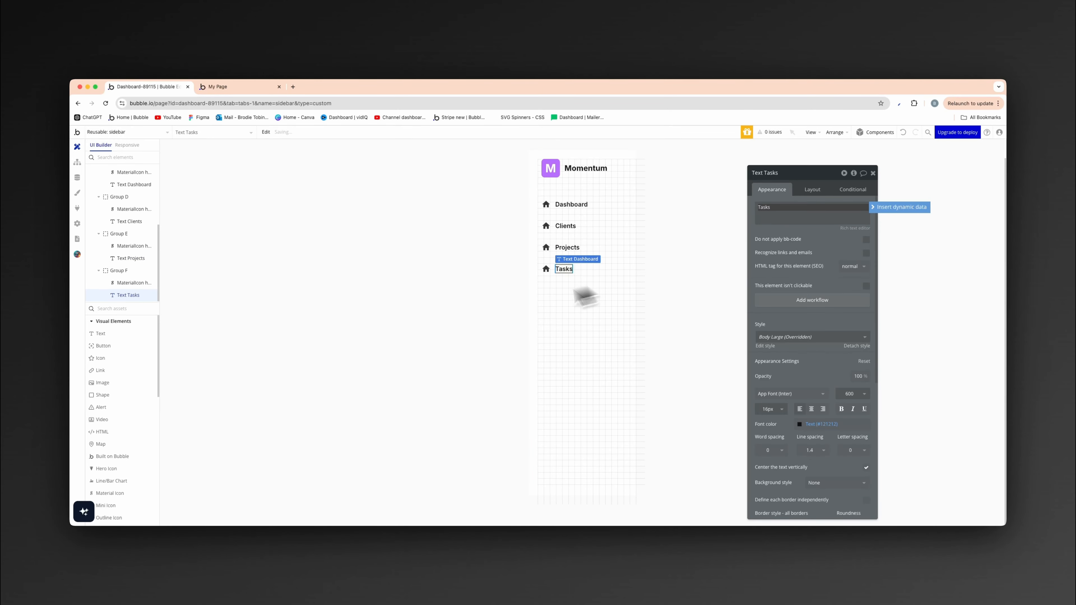
{"action": "left_click", "coordinate": [467, 303]}
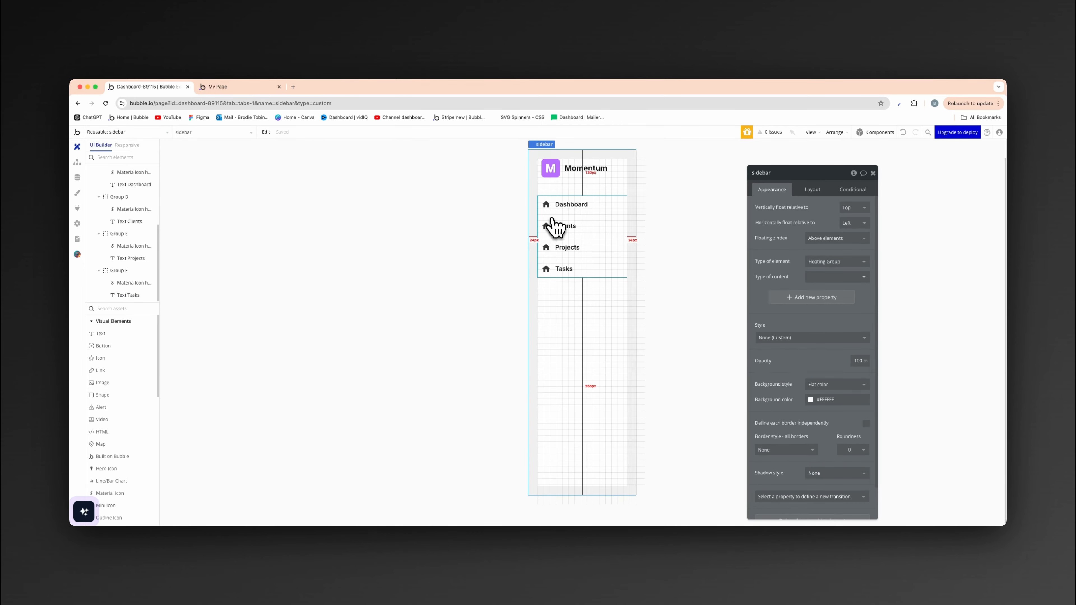
- Replace the home icon in the Clients row with the people icon
{"action": "left_click", "coordinate": [546, 226]}
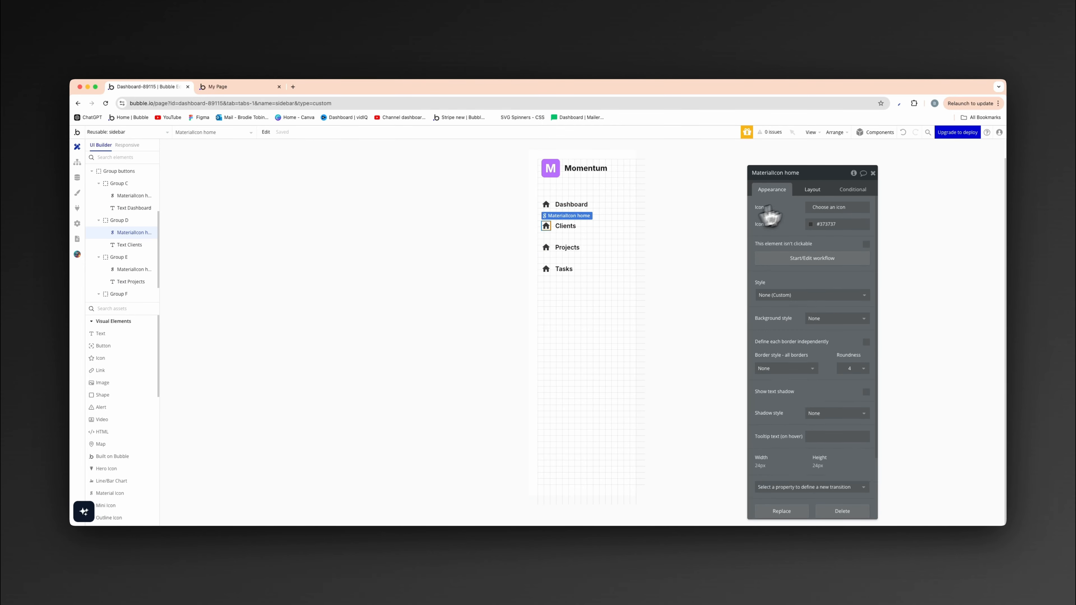
{"action": "left_click", "coordinate": [834, 209]}
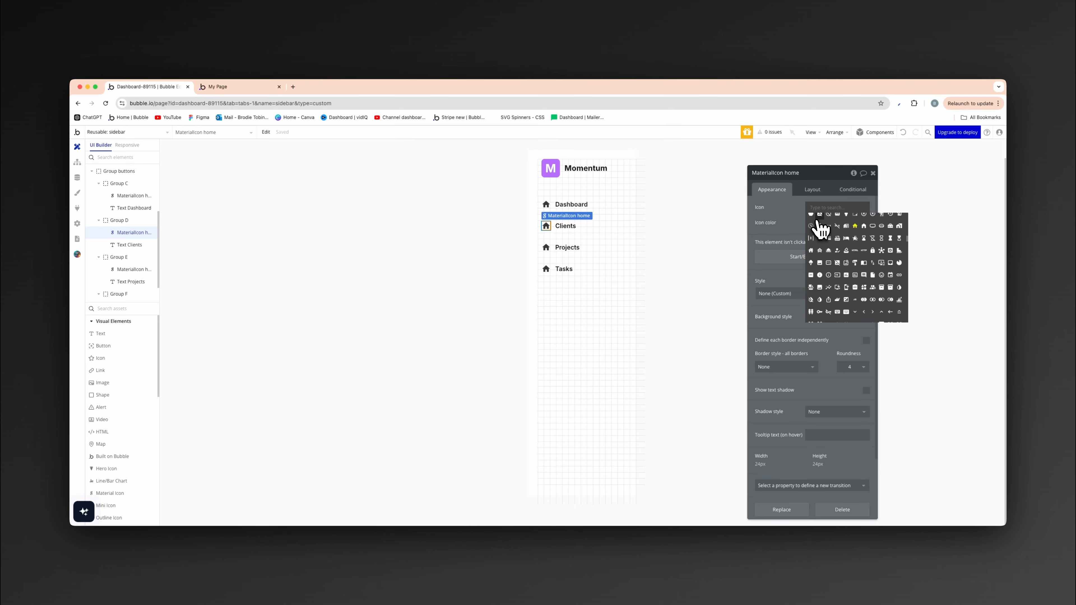
{"action": "type", "text": "peop"}
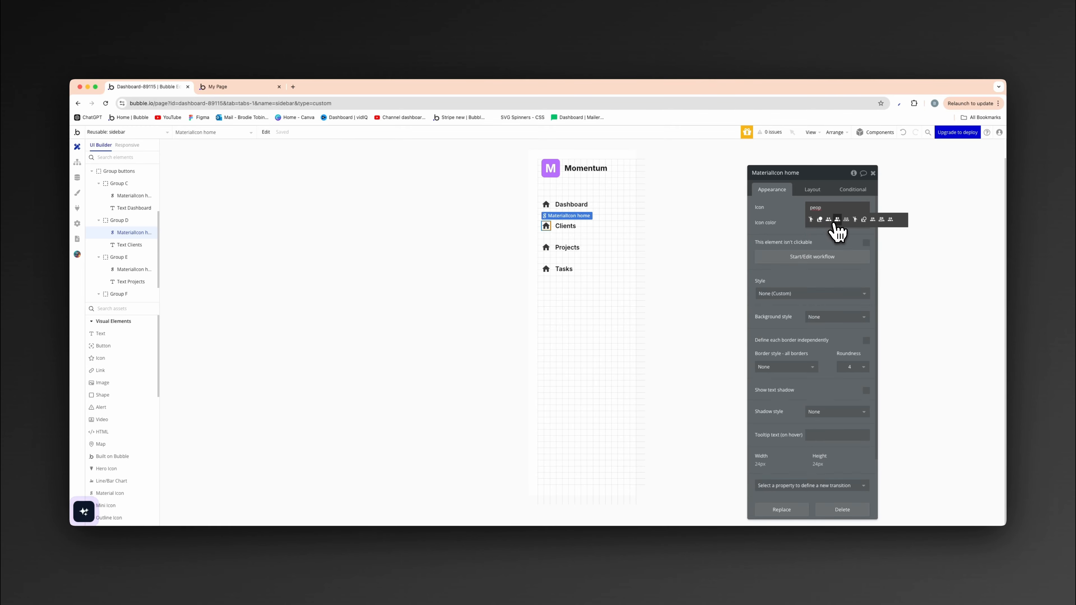
{"action": "left_click", "coordinate": [838, 219]}
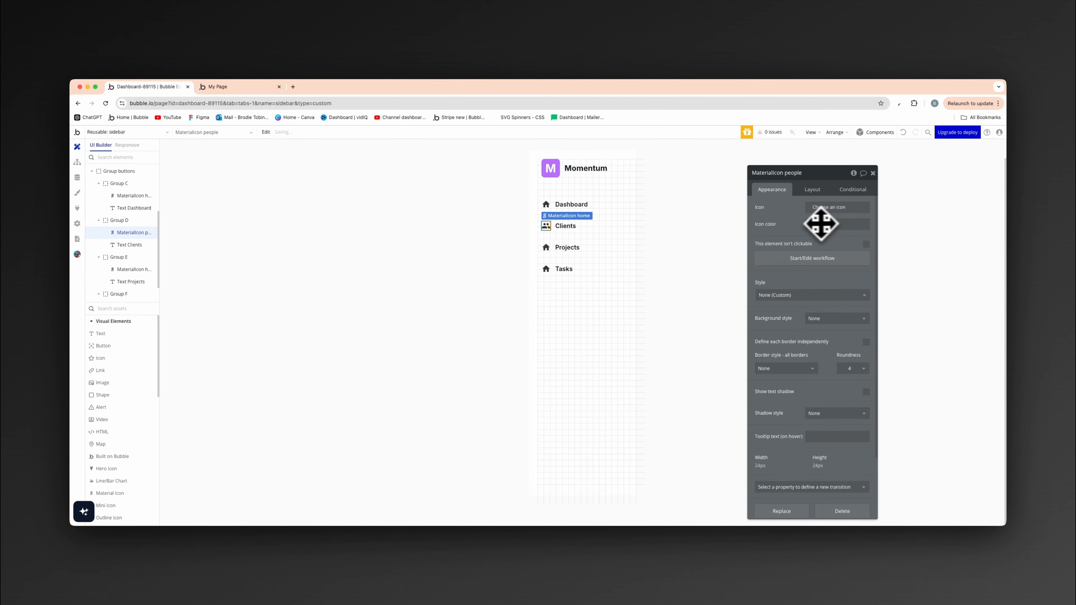
{"action": "left_click", "coordinate": [670, 249]}
- Replace the home icon in the Projects row with the stacked_line_chart icon, searching the icons for "chart"
{"action": "left_click", "coordinate": [546, 248]}
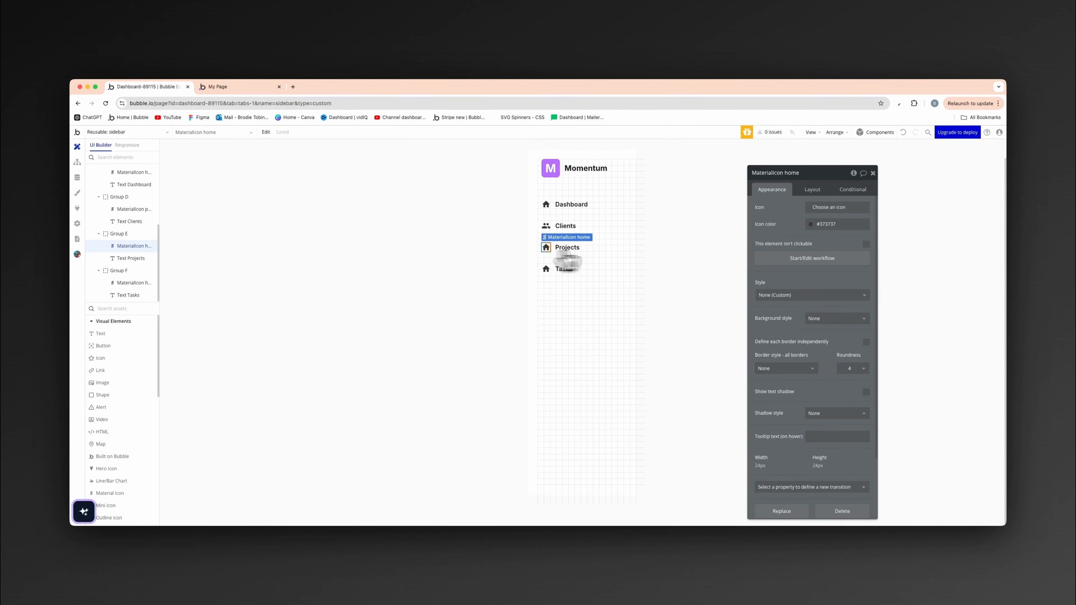
{"action": "left_click", "coordinate": [837, 212]}
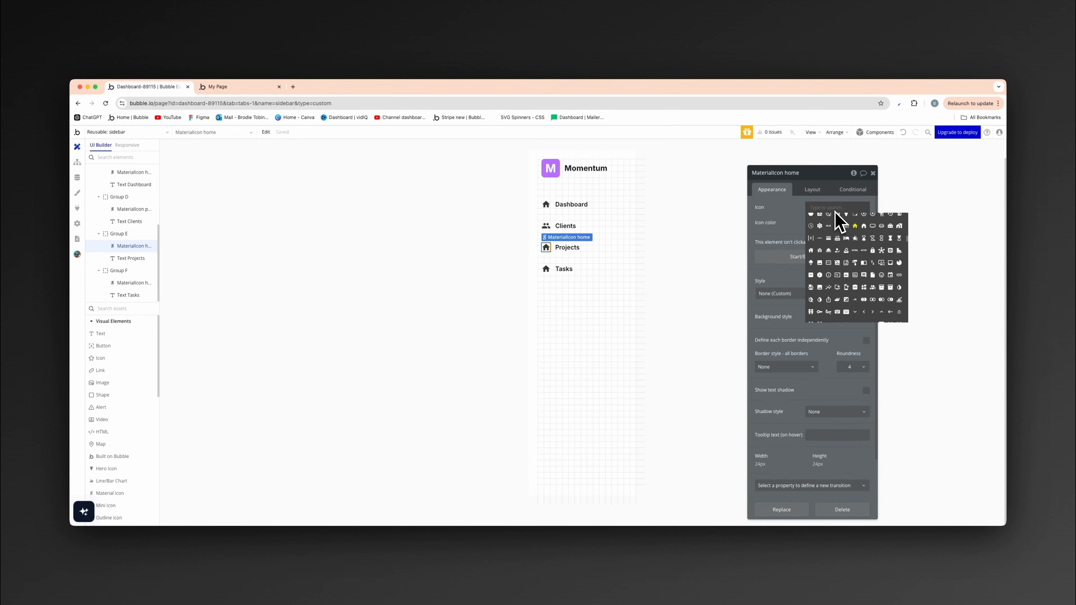
{"action": "type", "text": "chart"}
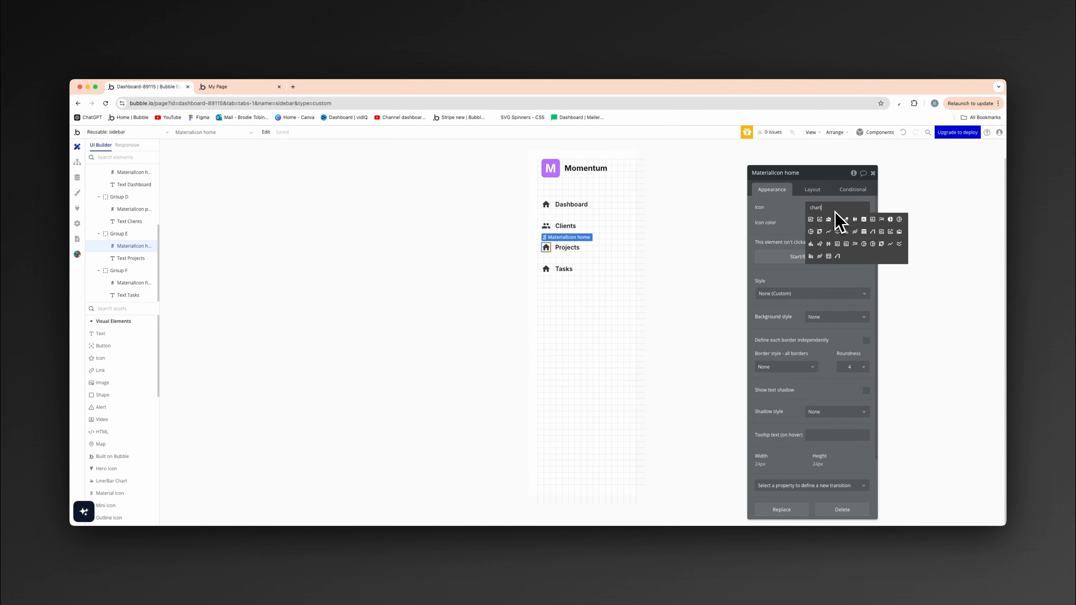
{"action": "left_click", "coordinate": [858, 232]}
- Replace the home icon in the Tasks row with the circled check-and-plus icon, searching the icons for "task"
{"action": "left_click", "coordinate": [546, 269]}
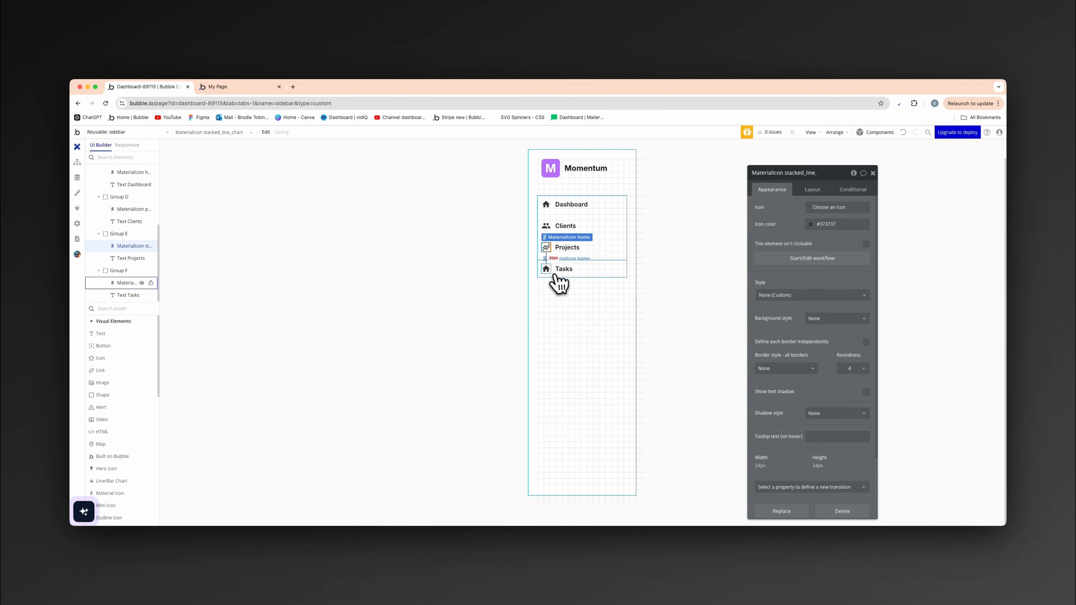
{"action": "left_click", "coordinate": [811, 207]}
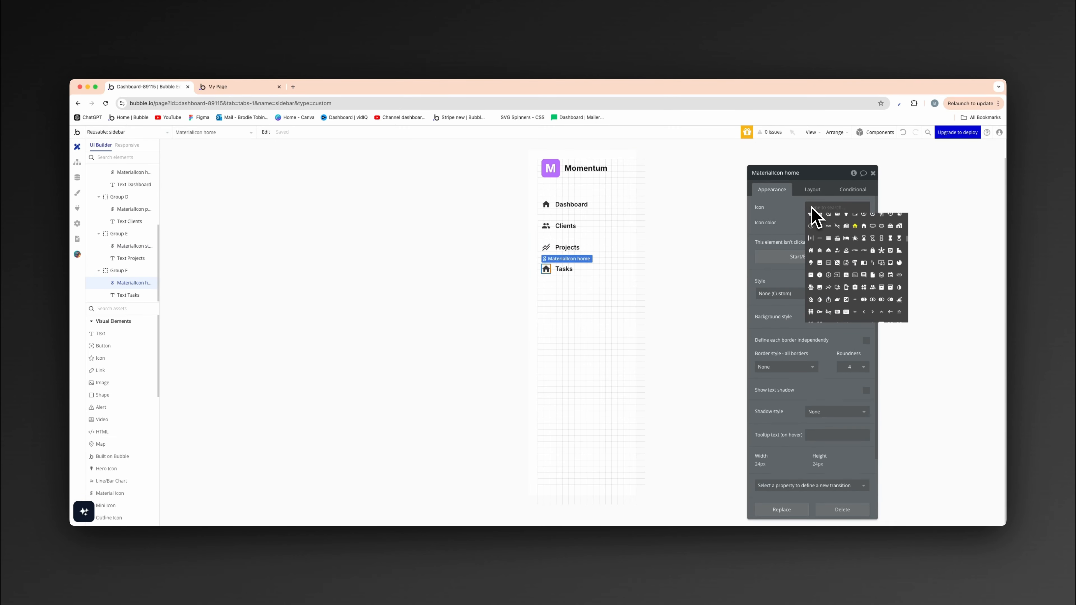
{"action": "type", "text": "task"}
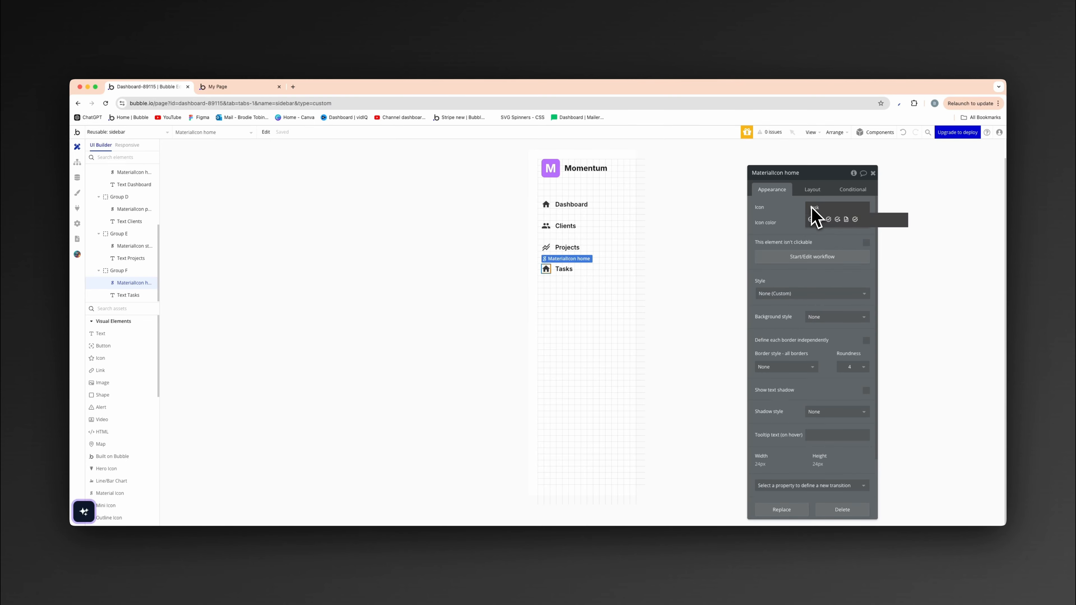
{"action": "left_click", "coordinate": [838, 219]}
{"action": "left_click", "coordinate": [461, 298]}
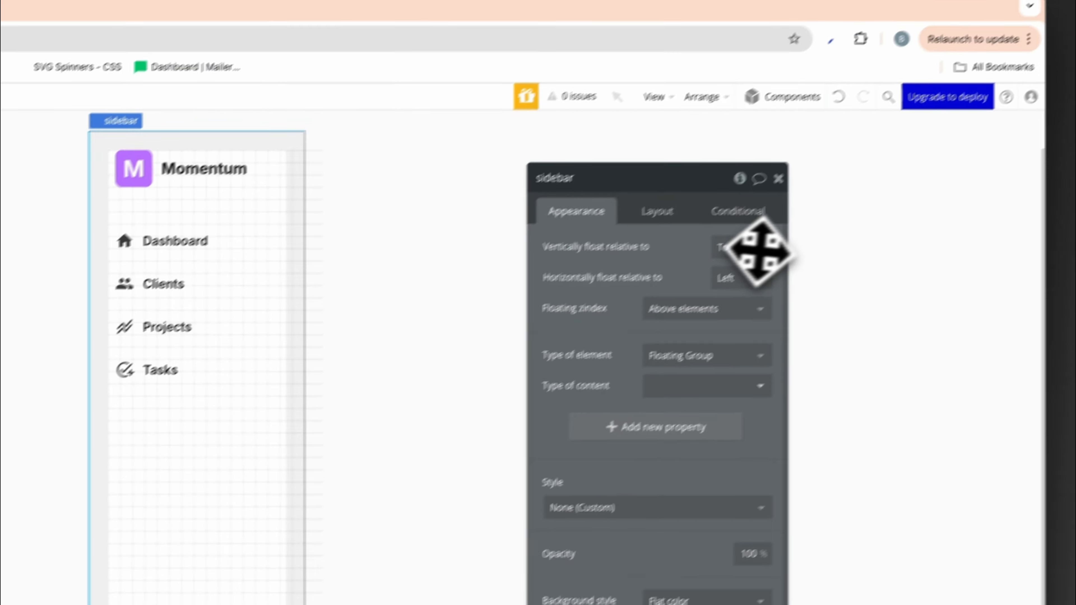
- Add a text element to the sidebar and order it last, below the navigation buttons
{"action": "left_click", "coordinate": [902, 103]}
{"action": "left_click", "coordinate": [847, 106]}
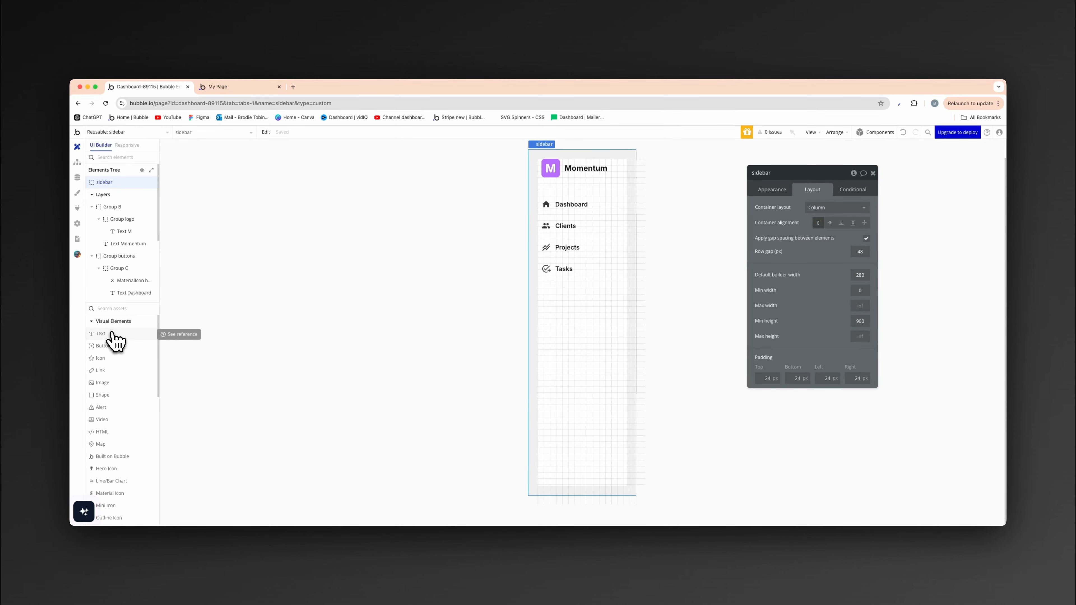
{"action": "left_click_drag", "start_coordinate": [113, 335], "coordinate": [514, 398]}
{"action": "left_click_drag", "start_coordinate": [551, 344], "coordinate": [549, 342]}
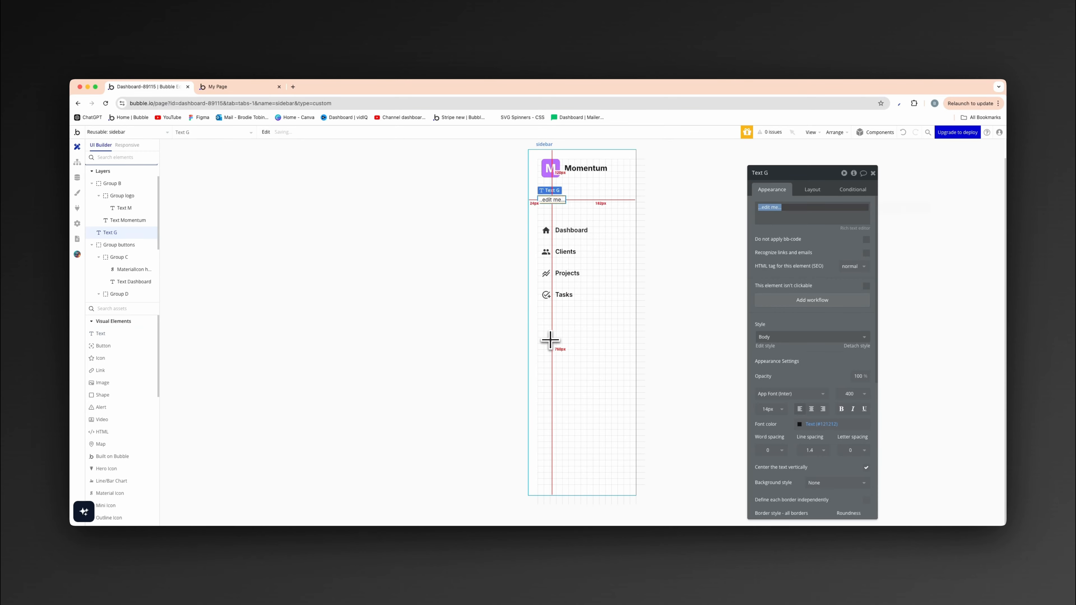
{"action": "left_click", "coordinate": [824, 193]}
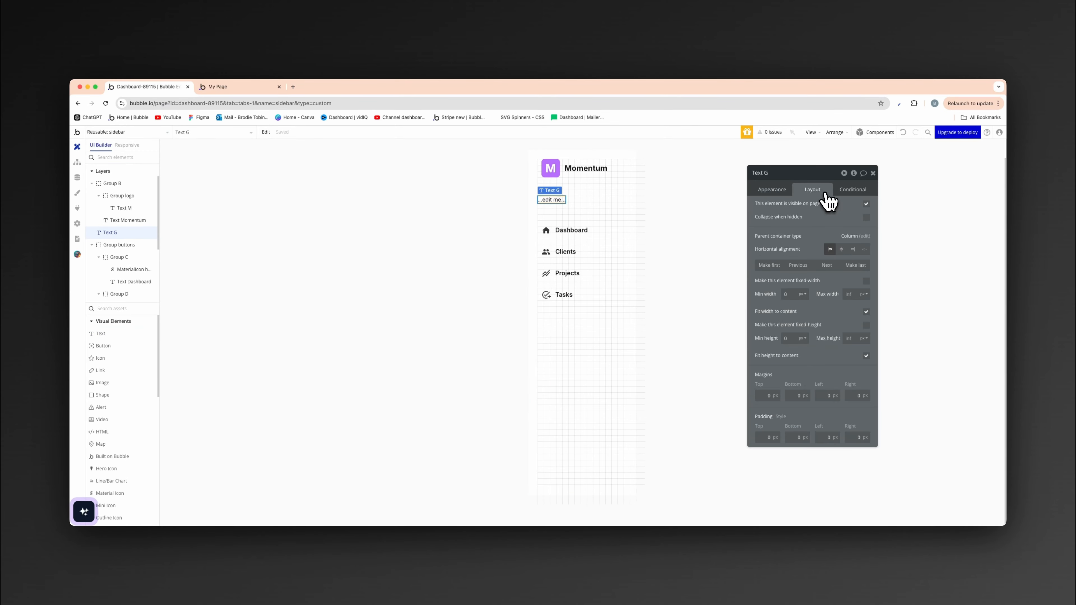
{"action": "left_click", "coordinate": [855, 266]}
- Replace the new text's placeholder content with the dynamic expression Current User's Name
{"action": "left_click", "coordinate": [773, 191]}
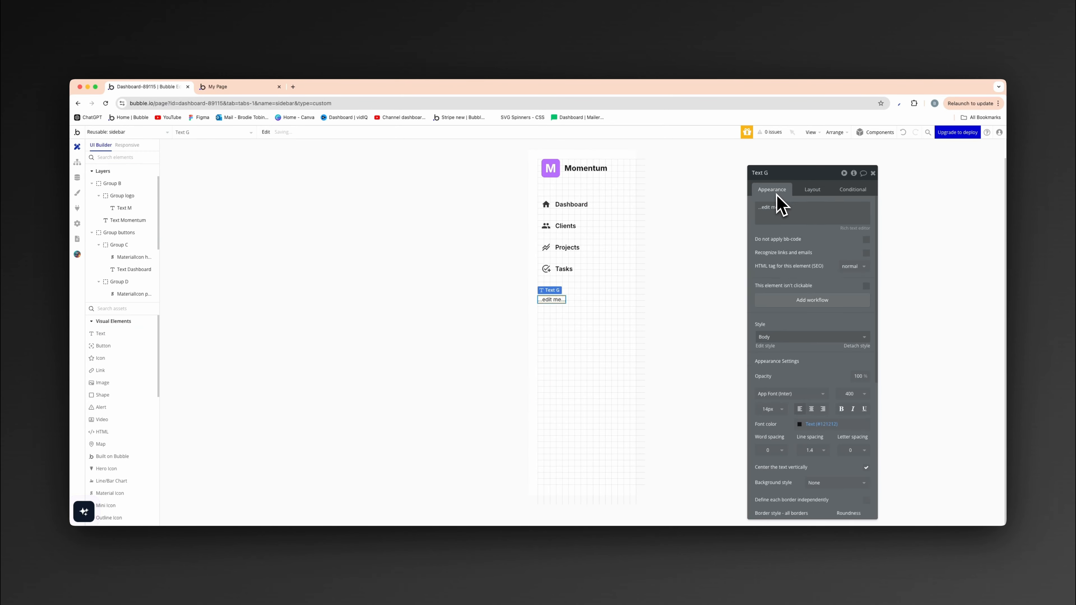
{"action": "triple_click", "coordinate": [781, 207]}
{"action": "left_click", "coordinate": [893, 208]}
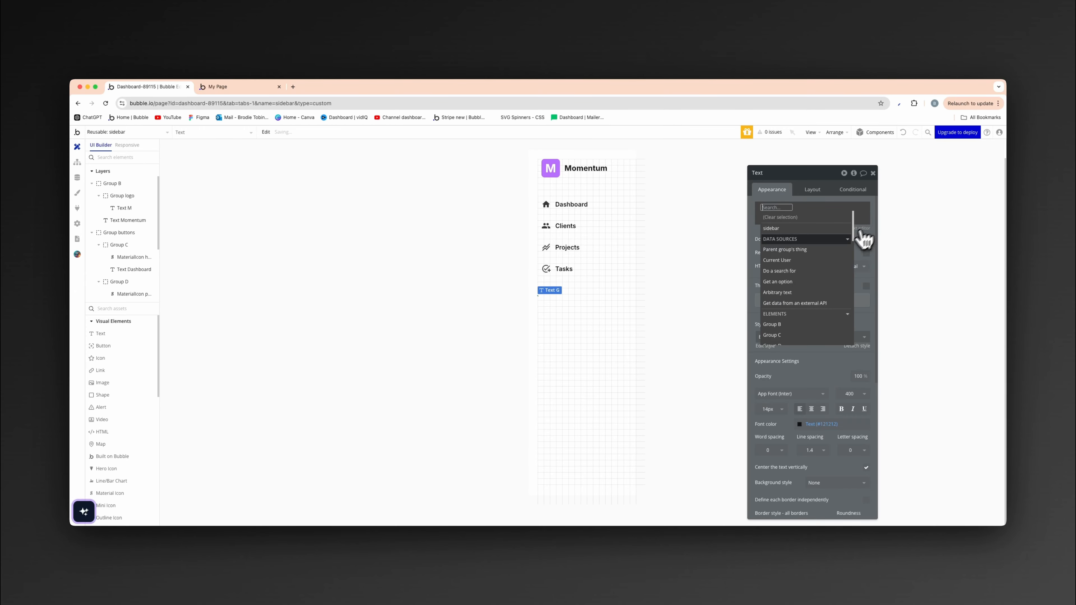
{"action": "left_click", "coordinate": [818, 261]}
{"action": "left_click", "coordinate": [817, 271]}
{"action": "left_click", "coordinate": [788, 238]}
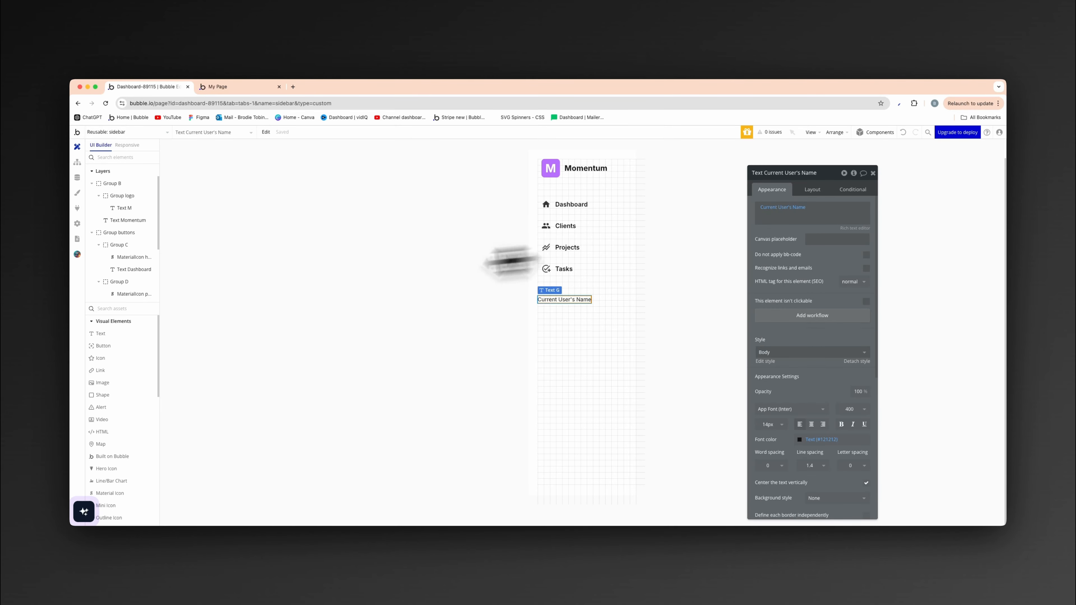
- Add a second text element to the sidebar and order it last, below the user's name text
{"action": "left_click", "coordinate": [148, 336]}
{"action": "left_click", "coordinate": [539, 339]}
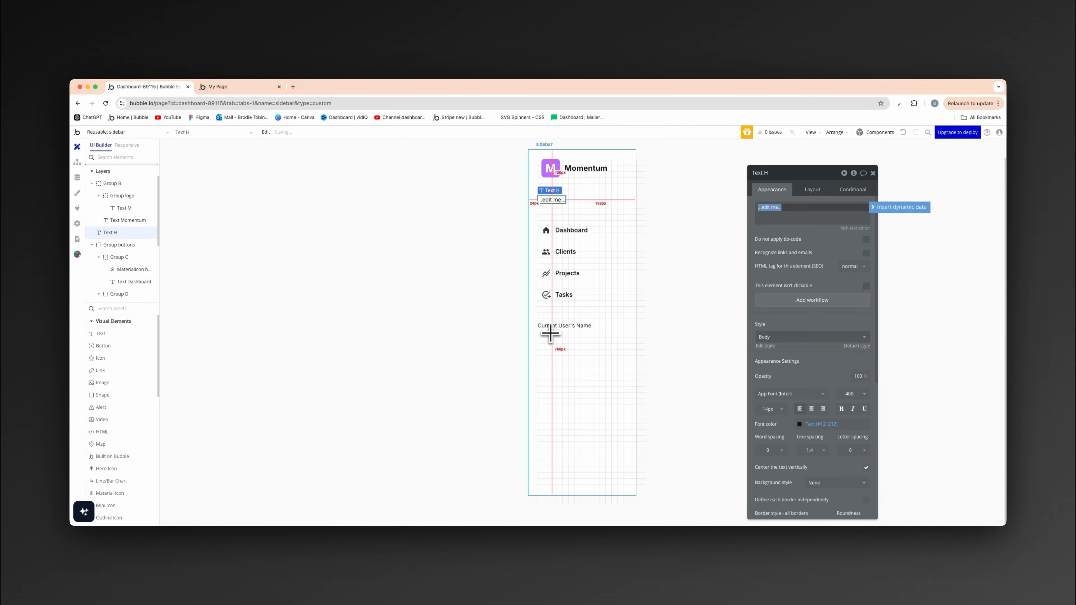
{"action": "left_click", "coordinate": [812, 192]}
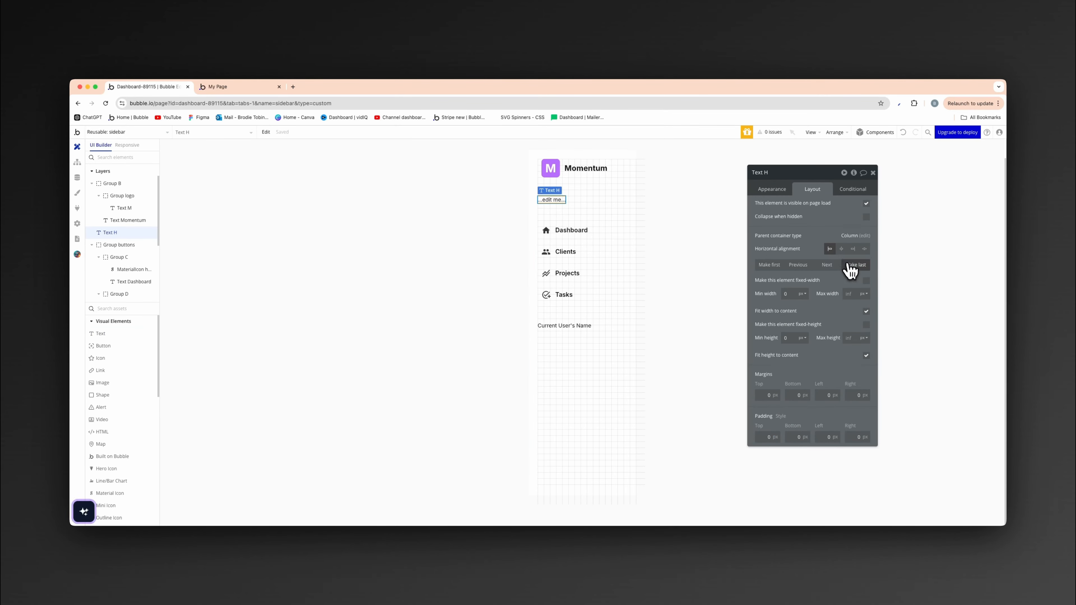
{"action": "left_click", "coordinate": [849, 265]}
{"action": "left_click", "coordinate": [782, 192]}
{"action": "left_click", "coordinate": [784, 209]}
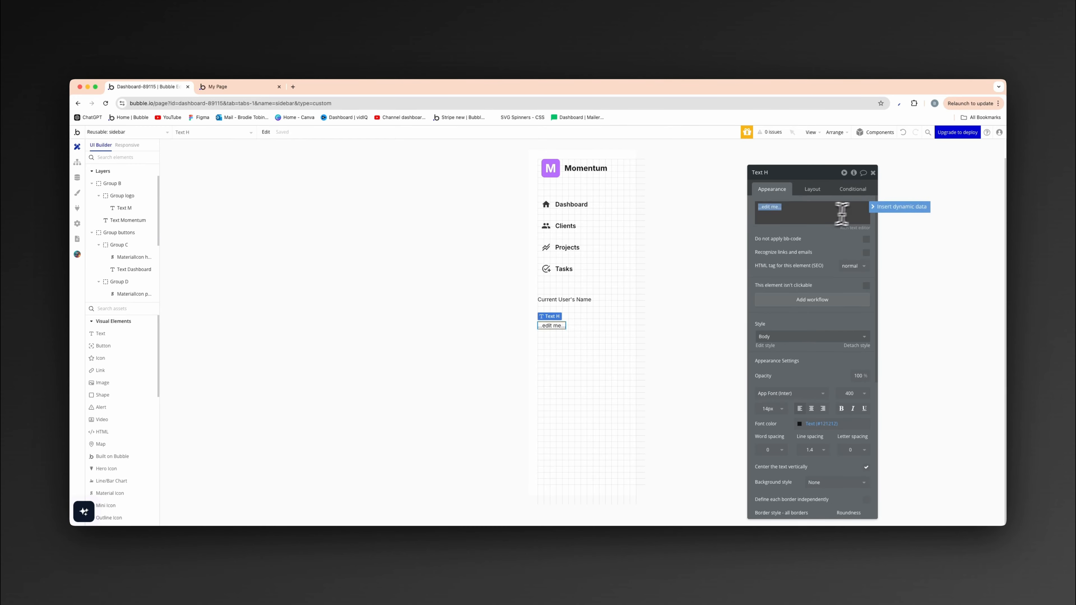
{"action": "left_click", "coordinate": [876, 207]}
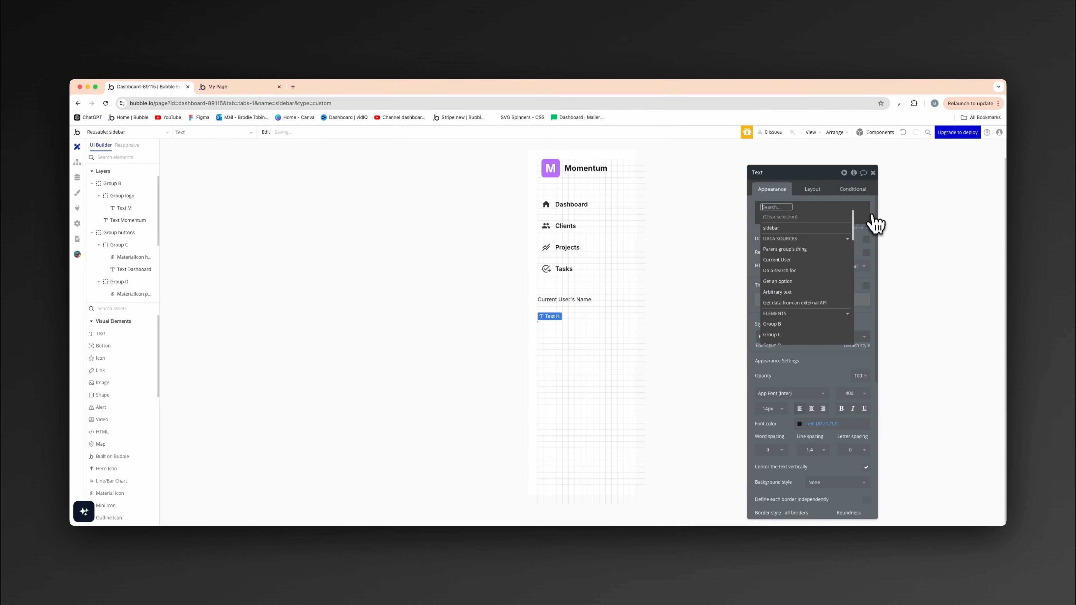
{"action": "left_click", "coordinate": [800, 260]}
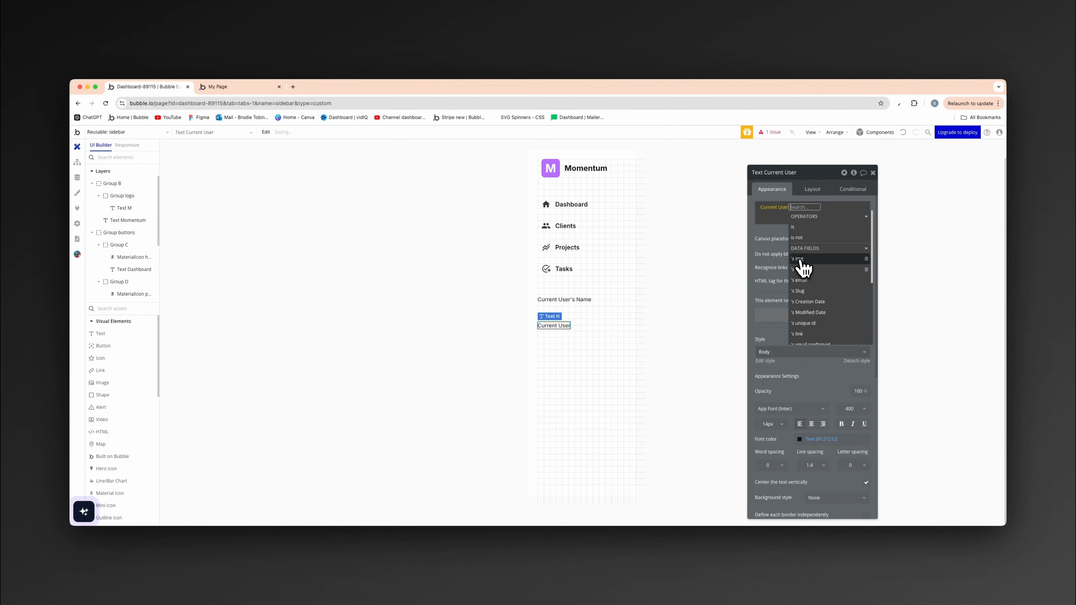
{"action": "left_click", "coordinate": [804, 283]}
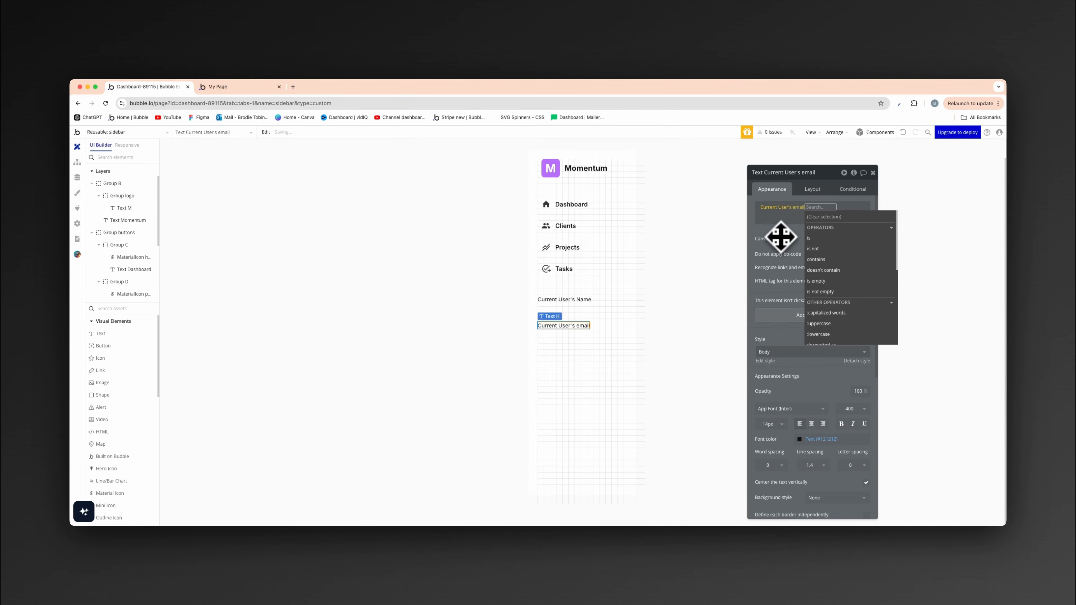
{"action": "left_click", "coordinate": [703, 281]}
- Set the font size of the Current User's Name text to 16 px
{"action": "left_click", "coordinate": [583, 304]}
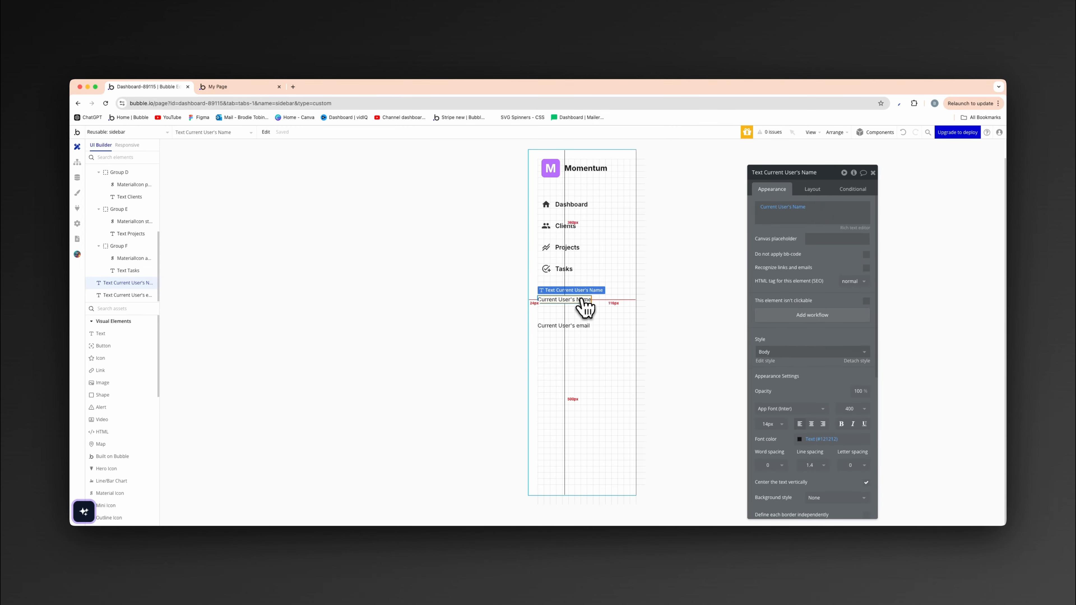
{"action": "left_click", "coordinate": [779, 425]}
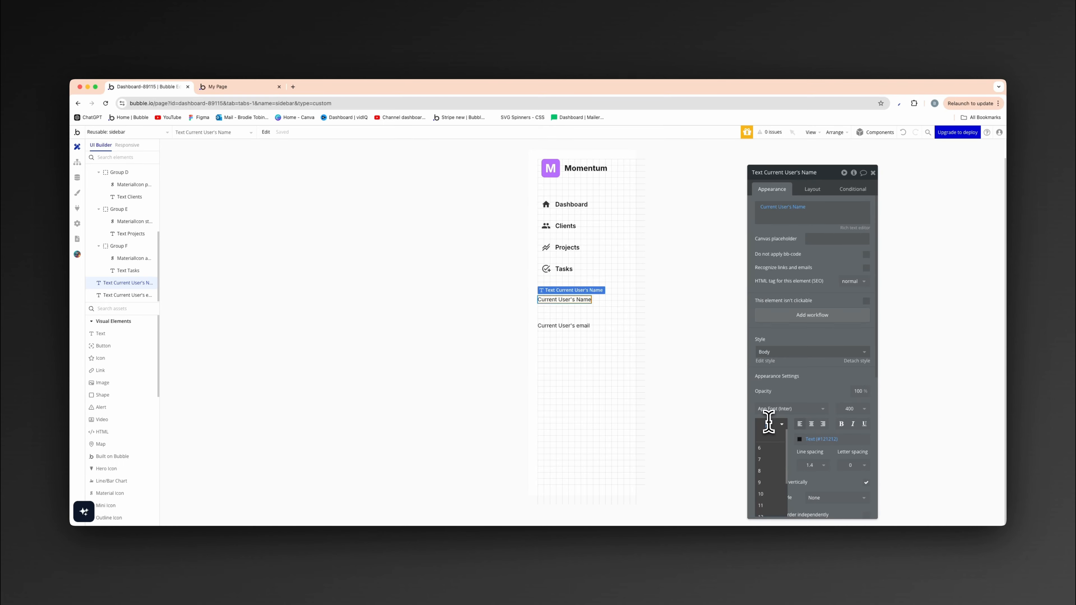
{"action": "type", "text": "16"}
{"action": "key", "text": "Return"}
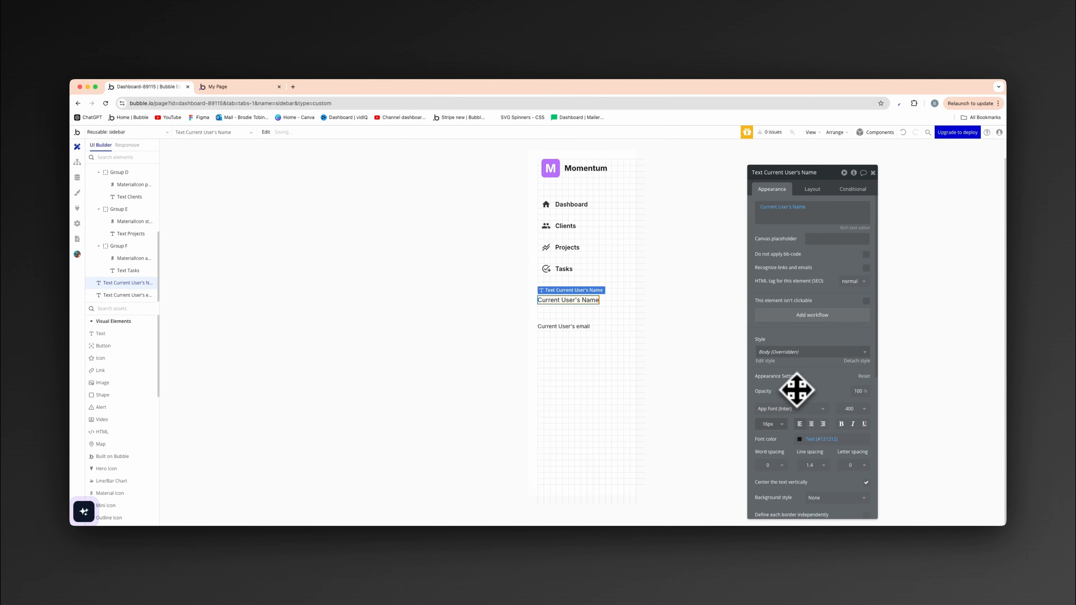
{"action": "left_click", "coordinate": [457, 334]}
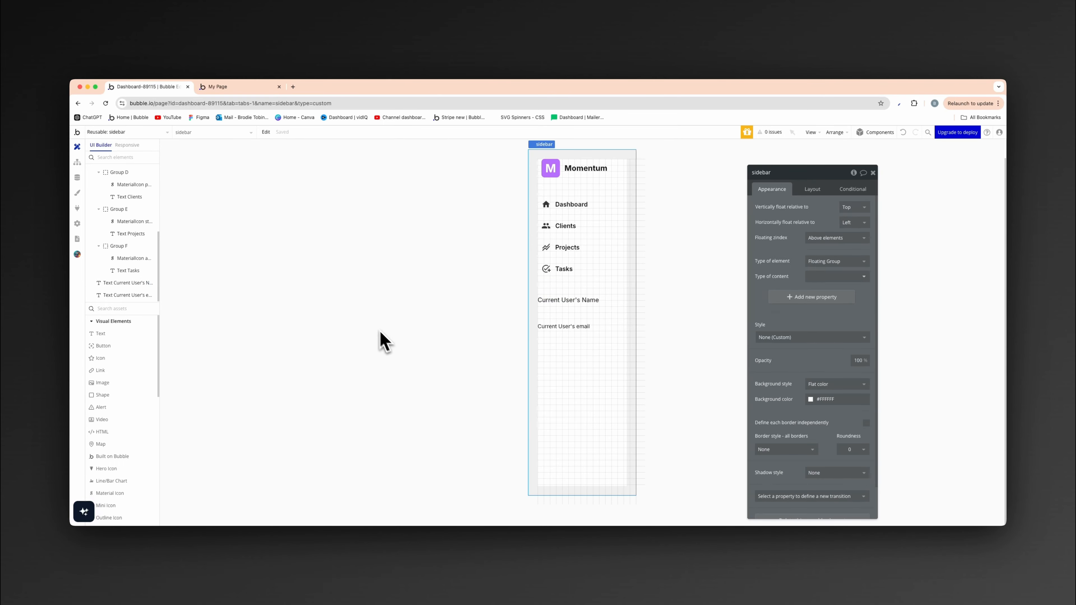
{"action": "left_click", "coordinate": [551, 300]}
{"action": "left_click", "coordinate": [556, 327], "text": "shift"}
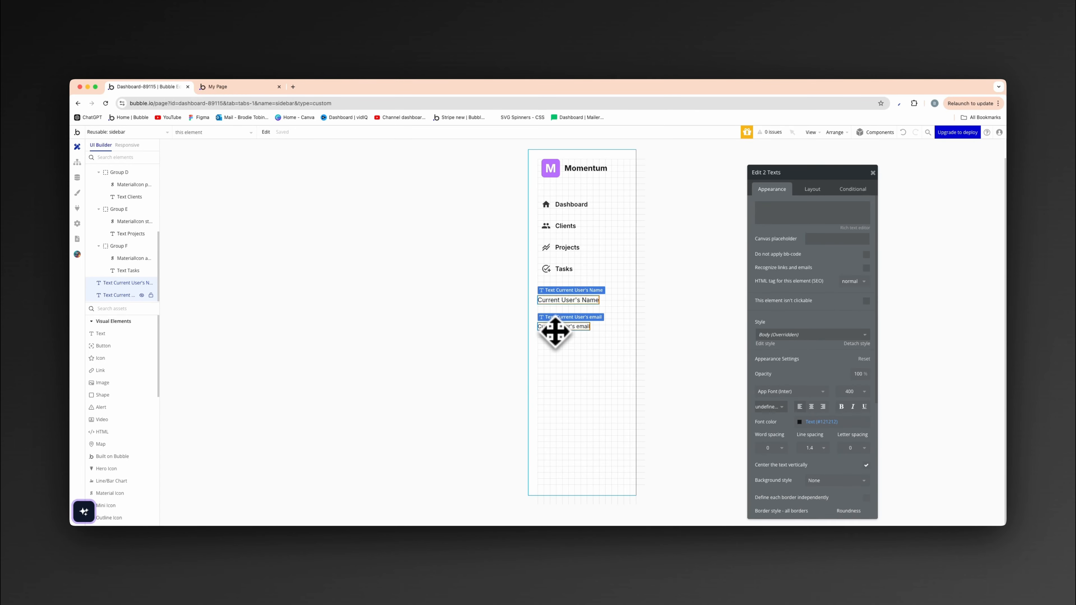
{"action": "right_click", "coordinate": [557, 333]}
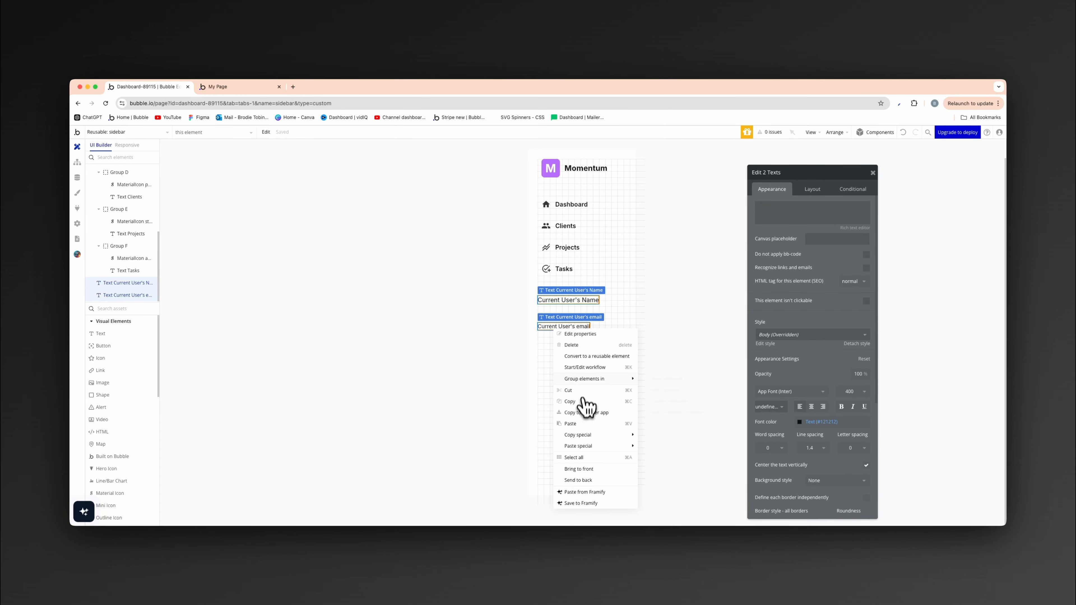
{"action": "mouse_move", "coordinate": [595, 380]}
{"action": "left_click", "coordinate": [662, 401]}
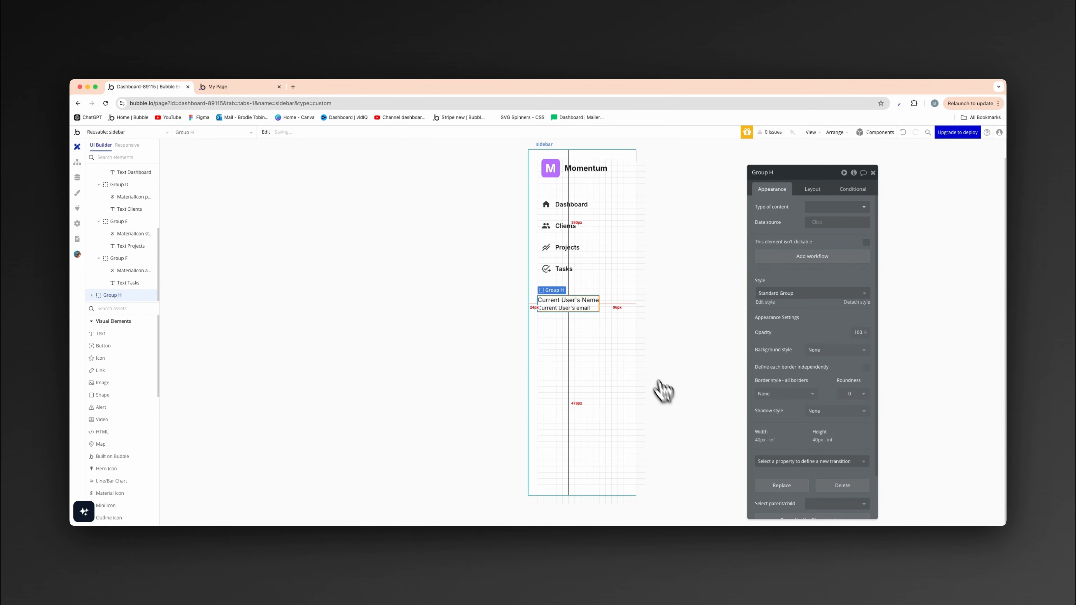
- Review the fields of the User data type, then return to the sidebar design
{"action": "left_click", "coordinate": [415, 335]}
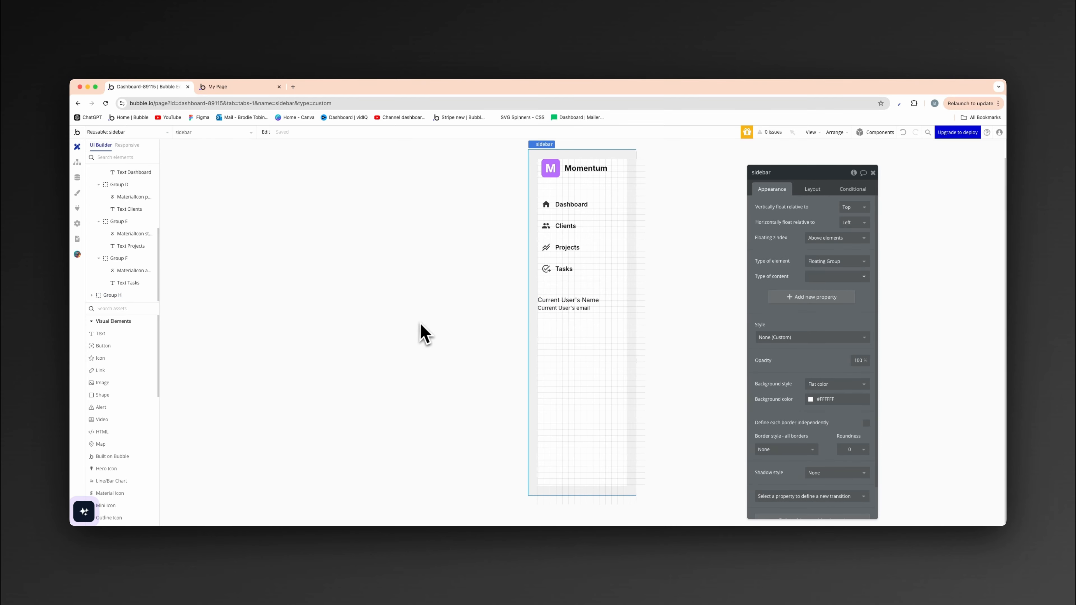
{"action": "left_click", "coordinate": [77, 178]}
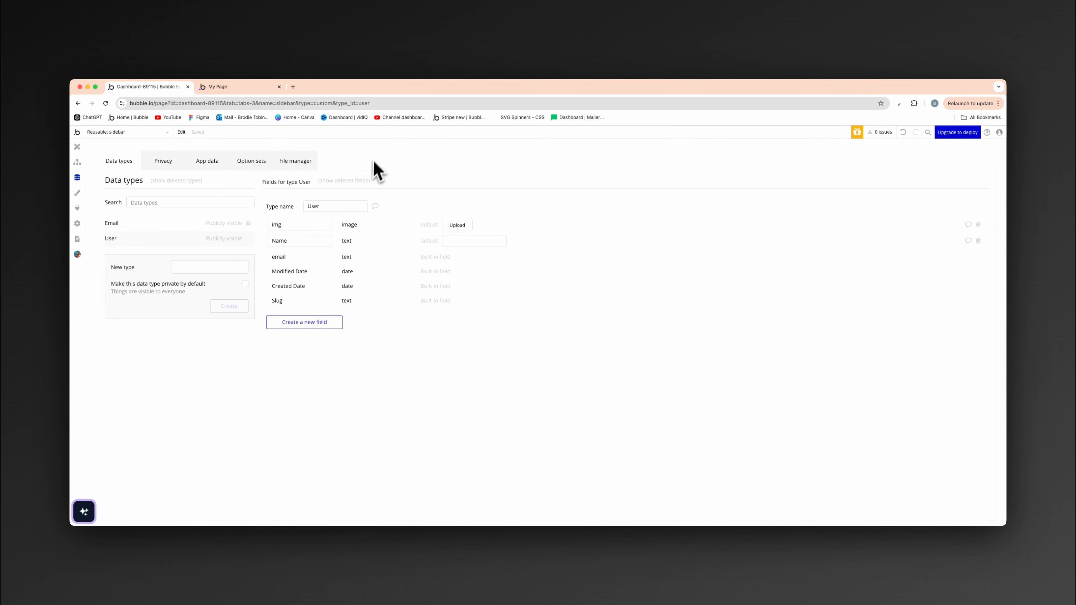
{"action": "left_click", "coordinate": [77, 149]}
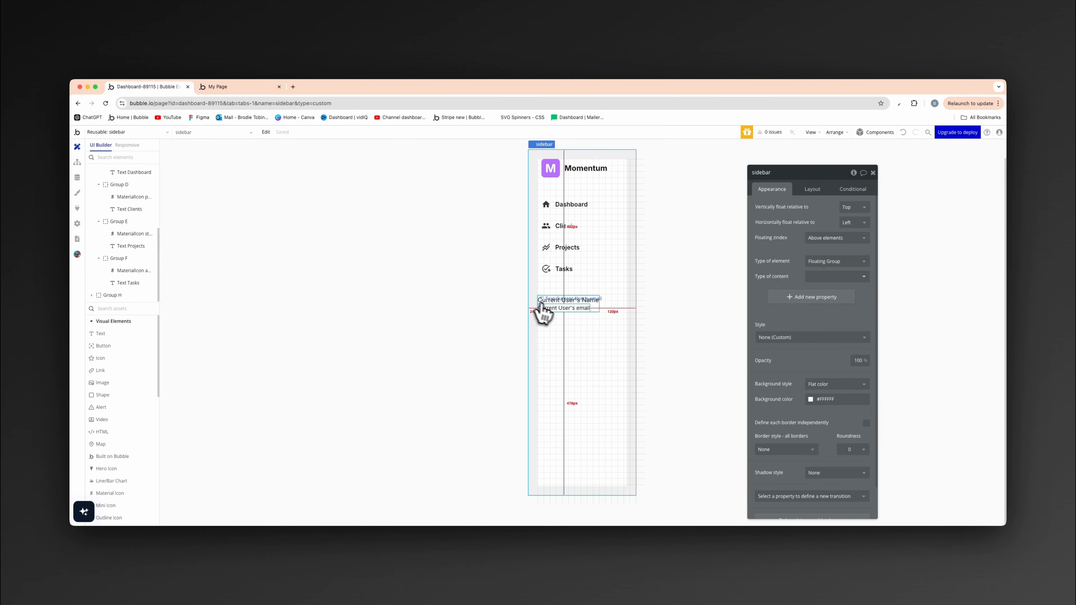
- Add an image element to the sidebar and order it last, below the current user's name and email
{"action": "left_click", "coordinate": [144, 308]}
{"action": "type", "text": "ima"}
{"action": "left_click", "coordinate": [133, 335]}
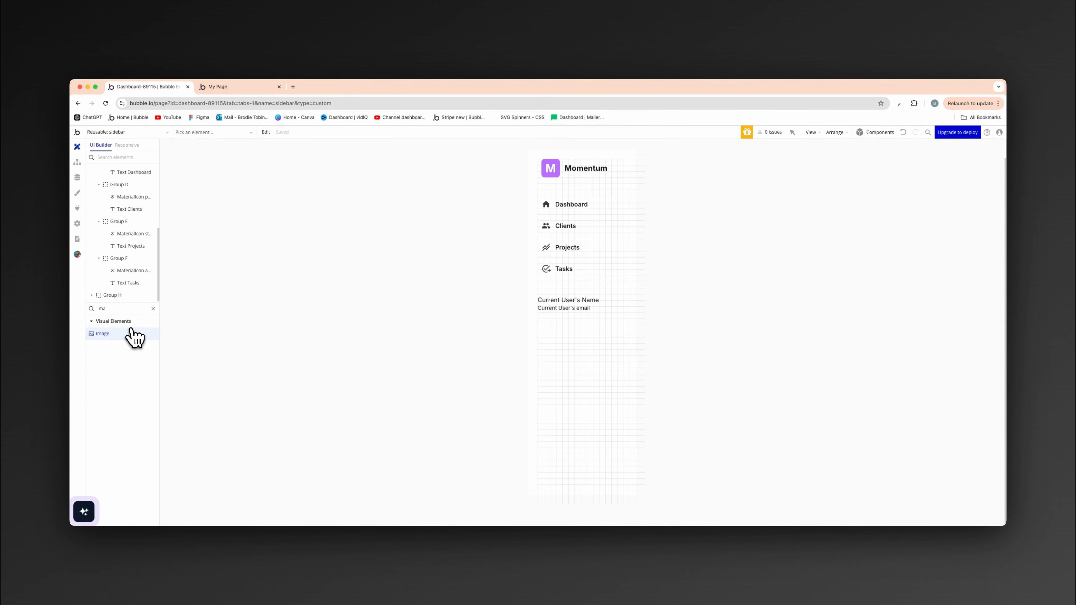
{"action": "left_click", "coordinate": [572, 352]}
{"action": "left_click", "coordinate": [815, 191]}
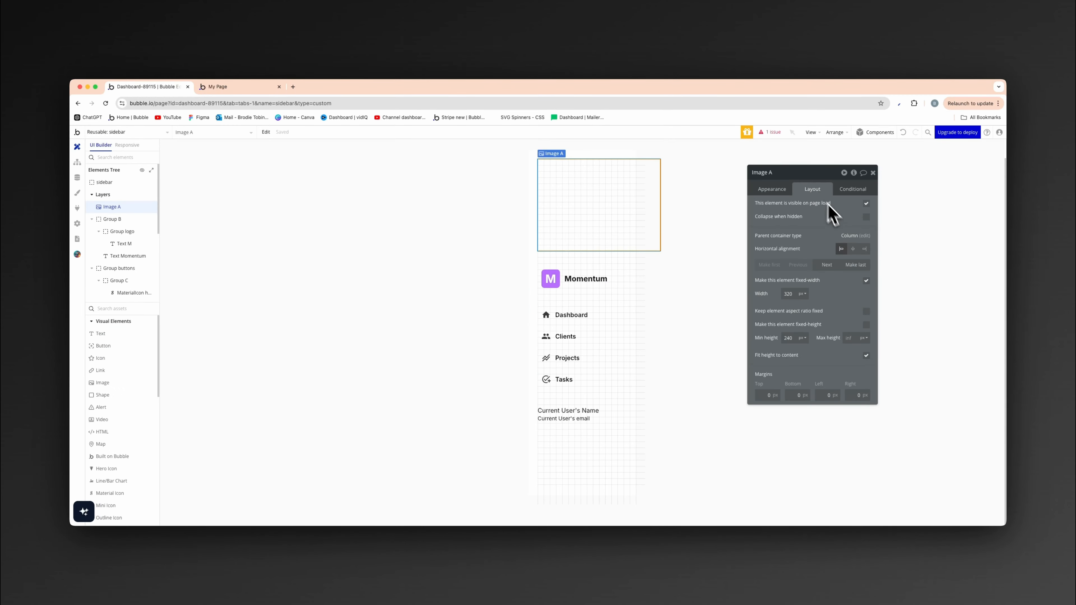
{"action": "left_click", "coordinate": [857, 265]}
- Set the image's fixed width to 48 px and keep its aspect ratio fixed
{"action": "left_click", "coordinate": [772, 190]}
{"action": "left_click", "coordinate": [813, 189]}
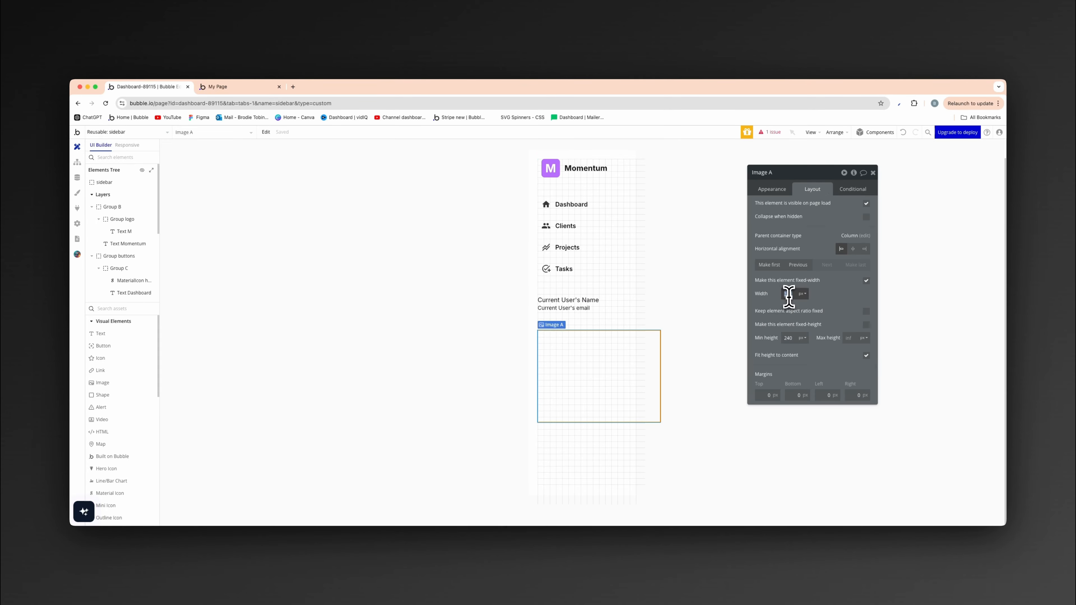
{"action": "left_click", "coordinate": [866, 312]}
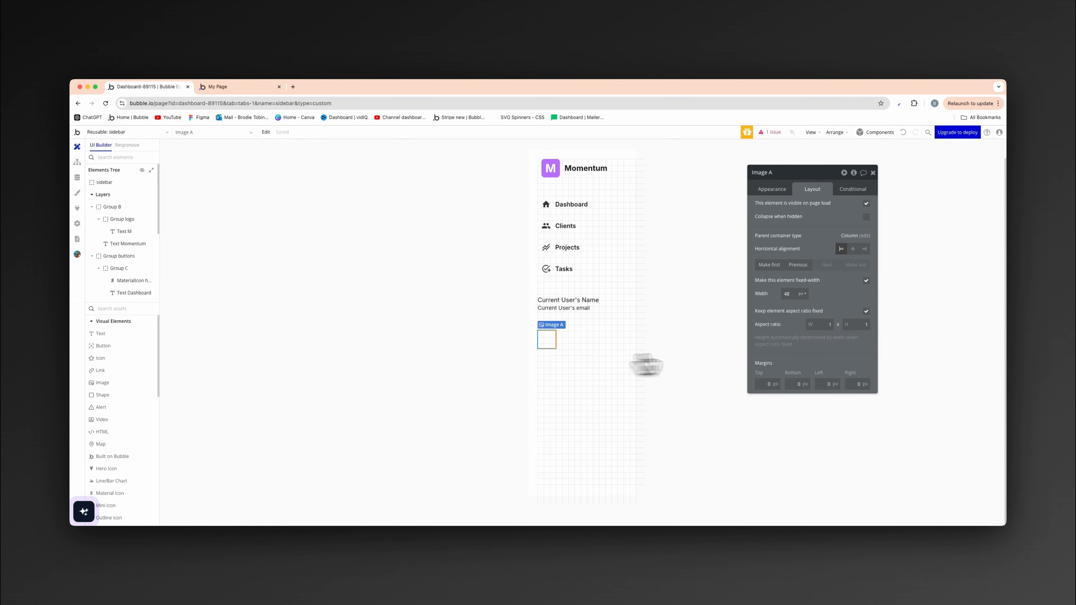
- Set the image's corner roundness to 100
{"action": "left_click", "coordinate": [775, 191]}
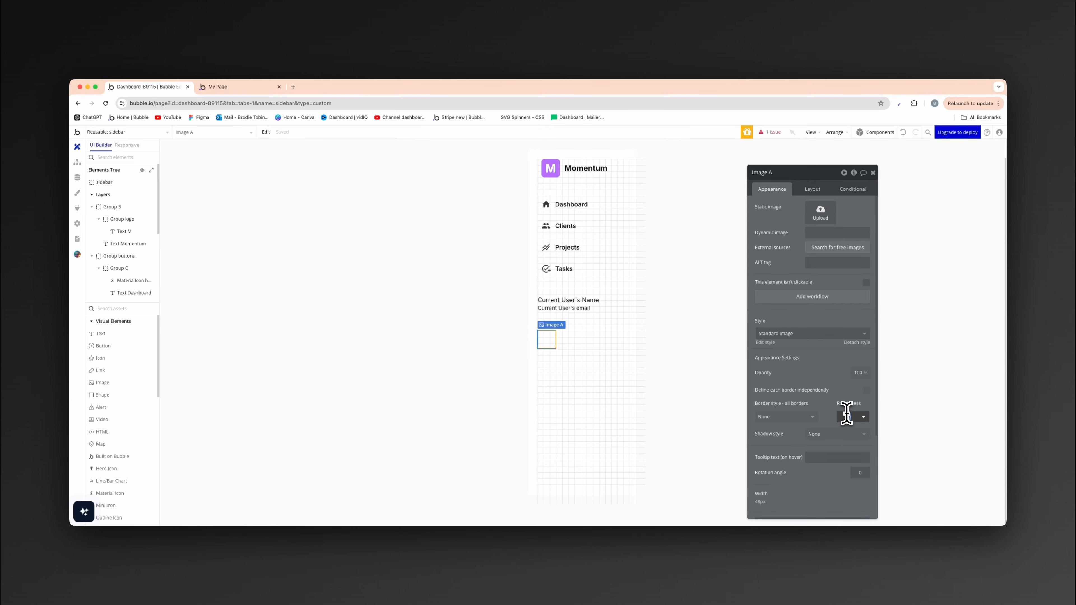
{"action": "left_click", "coordinate": [826, 376]}
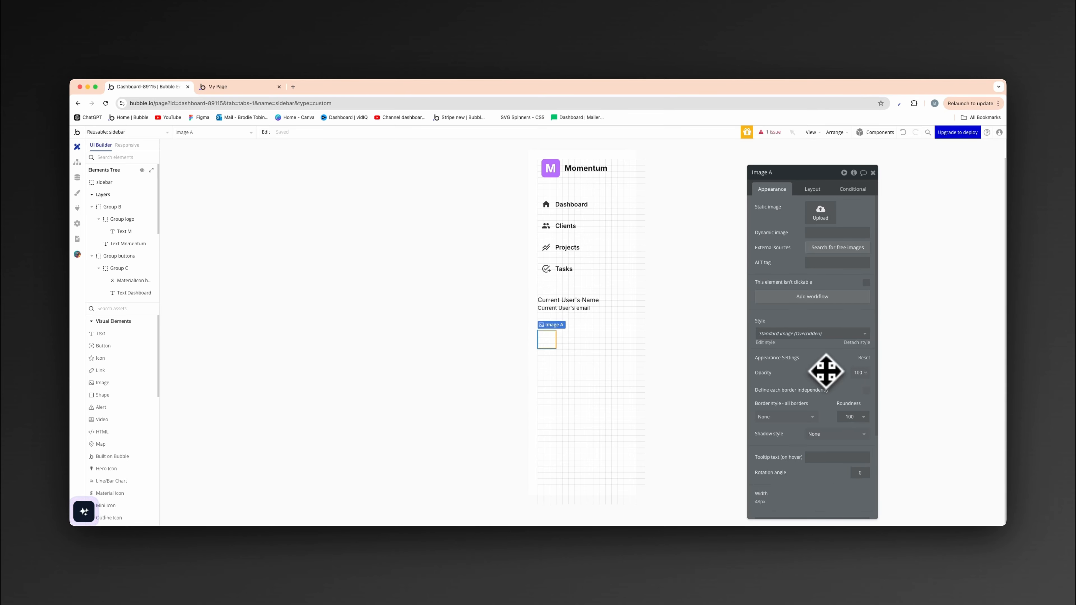
{"action": "left_click", "coordinate": [473, 373]}
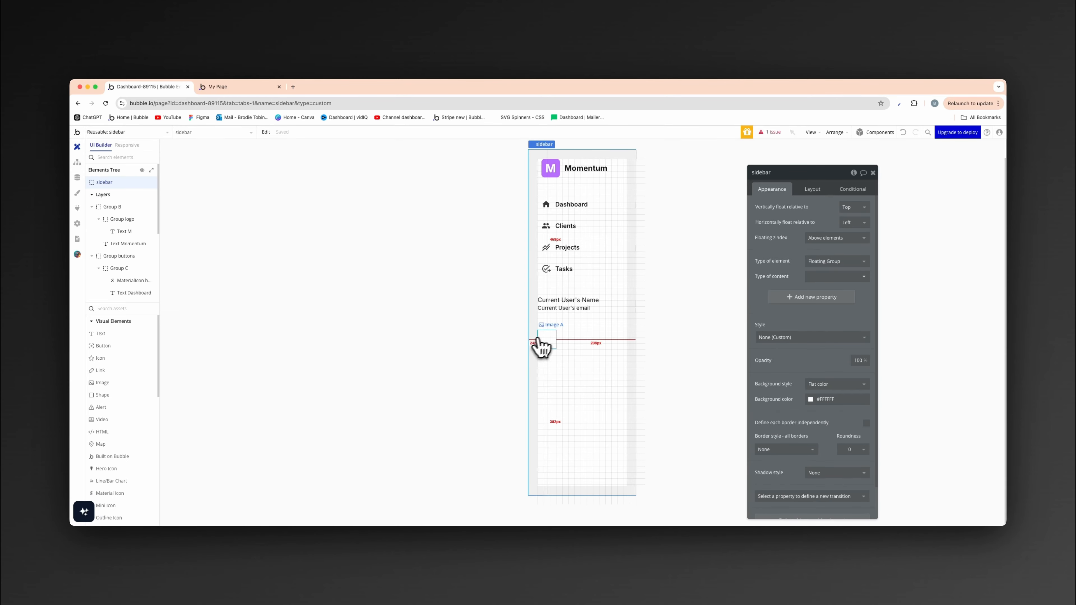
- Set the image's dynamic source to the expression Current User's img
{"action": "left_click", "coordinate": [548, 339]}
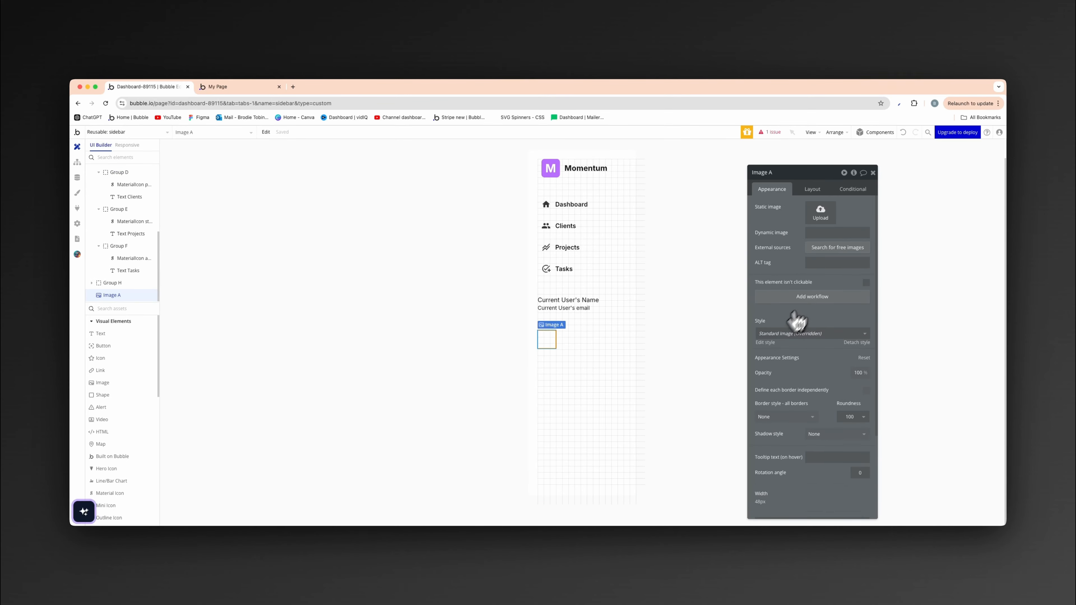
{"action": "left_click", "coordinate": [823, 232]}
{"action": "left_click", "coordinate": [883, 233]}
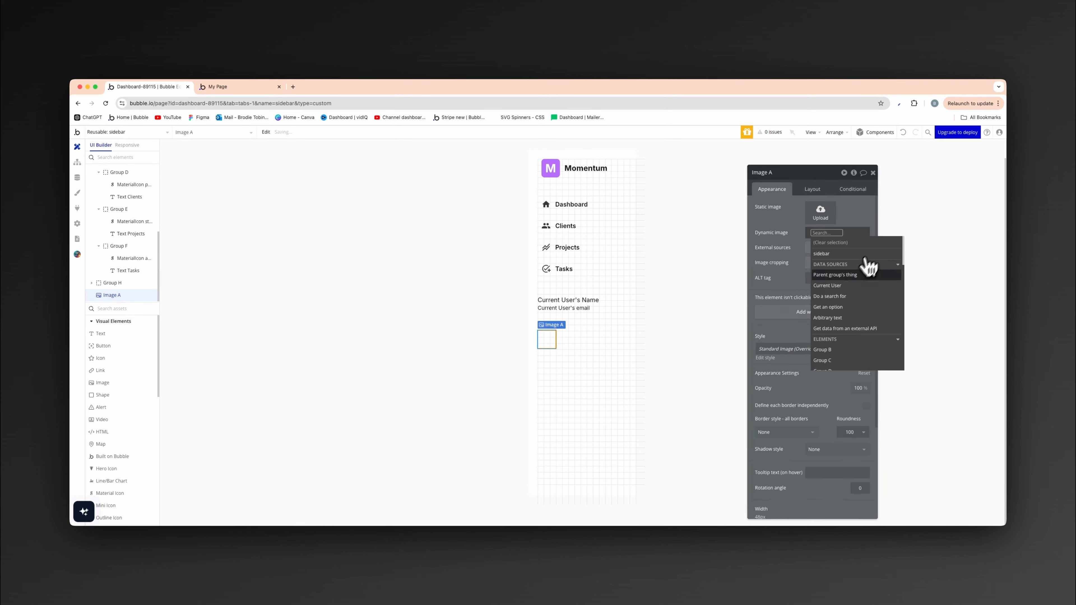
{"action": "left_click", "coordinate": [864, 266]}
{"action": "left_click", "coordinate": [841, 291]}
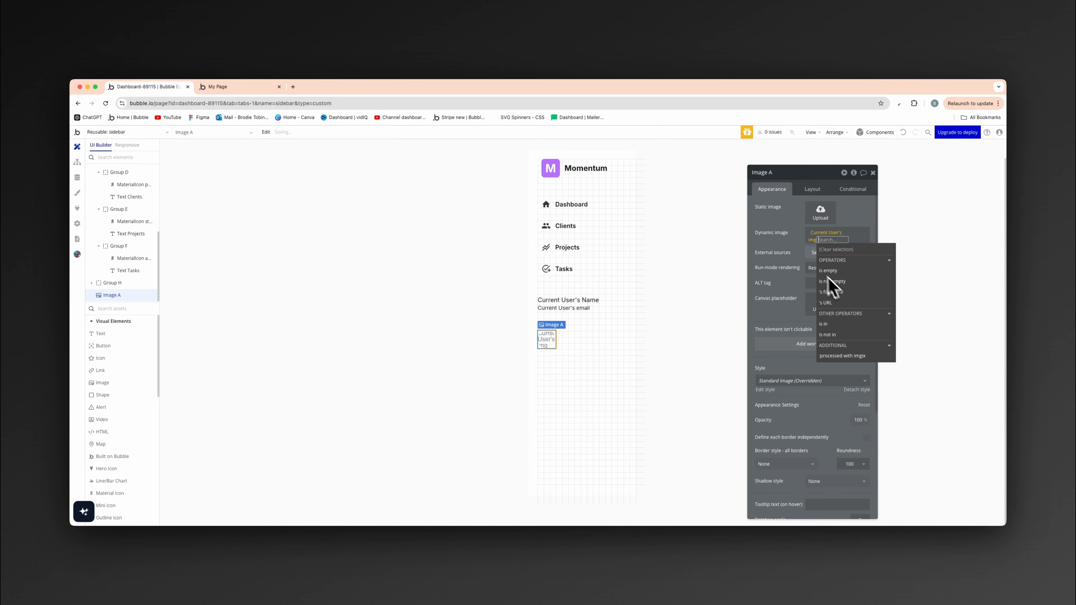
{"action": "left_click", "coordinate": [792, 241]}
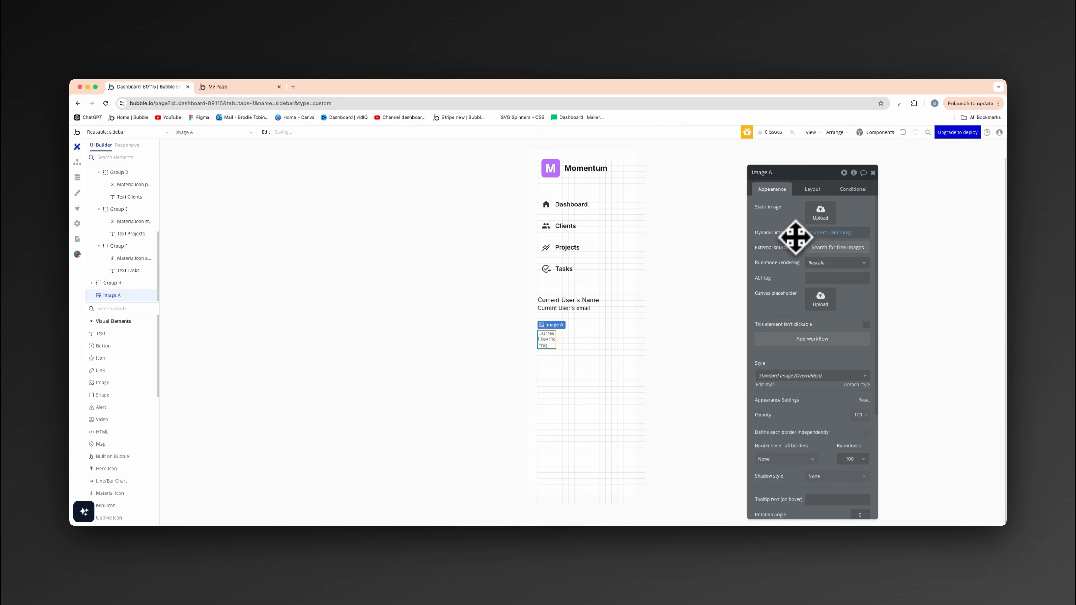
- Set the profile image's run-mode rendering to Zoom
{"action": "left_click", "coordinate": [815, 267]}
{"action": "left_click", "coordinate": [819, 305]}
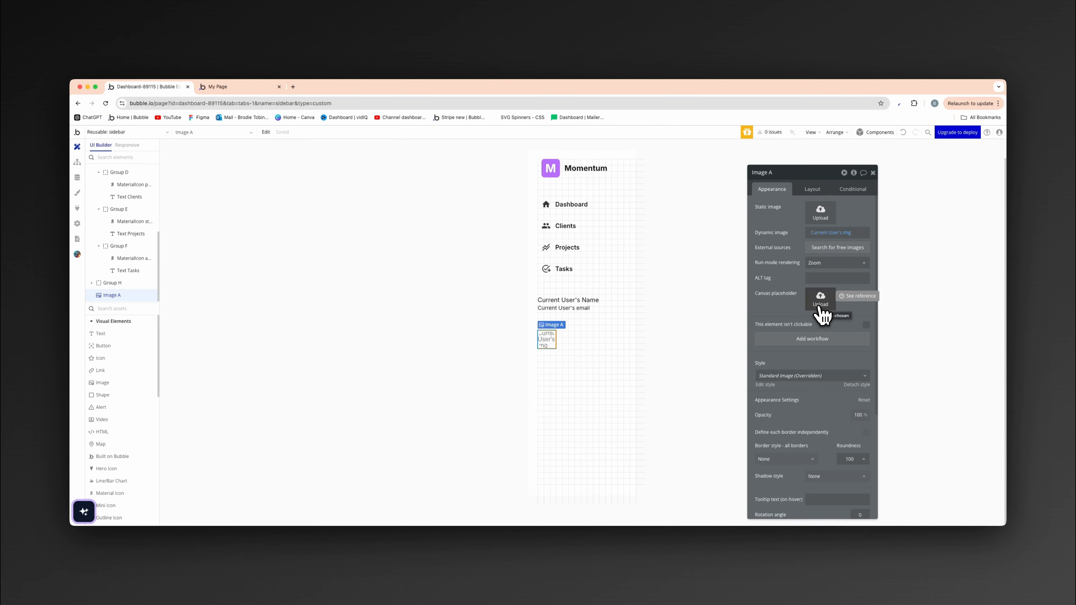
{"action": "left_click", "coordinate": [641, 361]}
{"action": "left_click", "coordinate": [443, 390]}
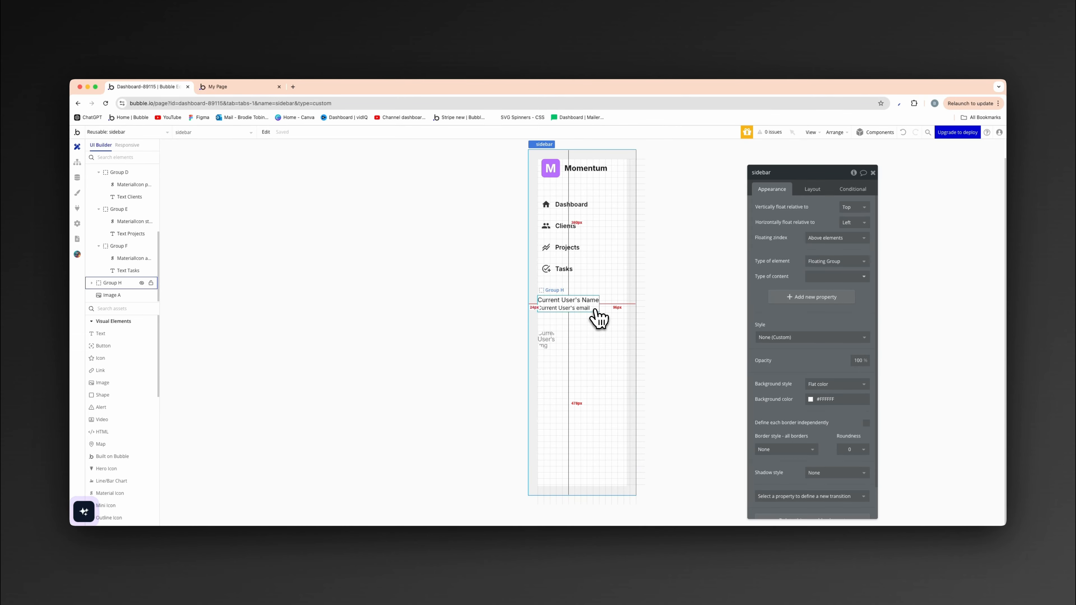
- Group the name-and-email group and the profile image together in a row container
{"action": "left_click", "coordinate": [598, 317]}
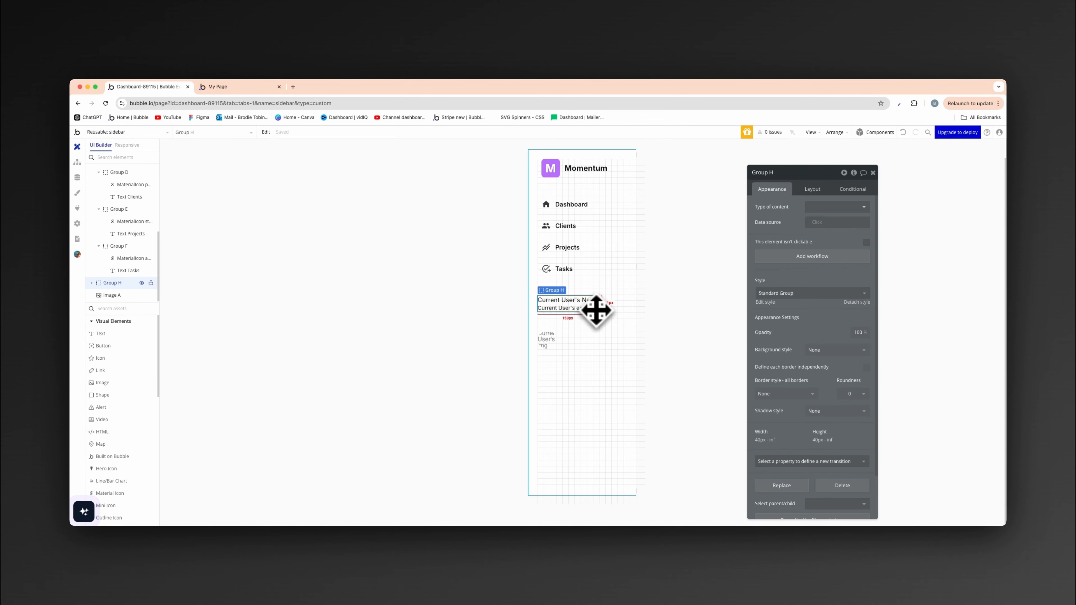
{"action": "left_click", "coordinate": [553, 344], "text": "shift"}
{"action": "right_click", "coordinate": [555, 345]}
{"action": "mouse_move", "coordinate": [593, 394]}
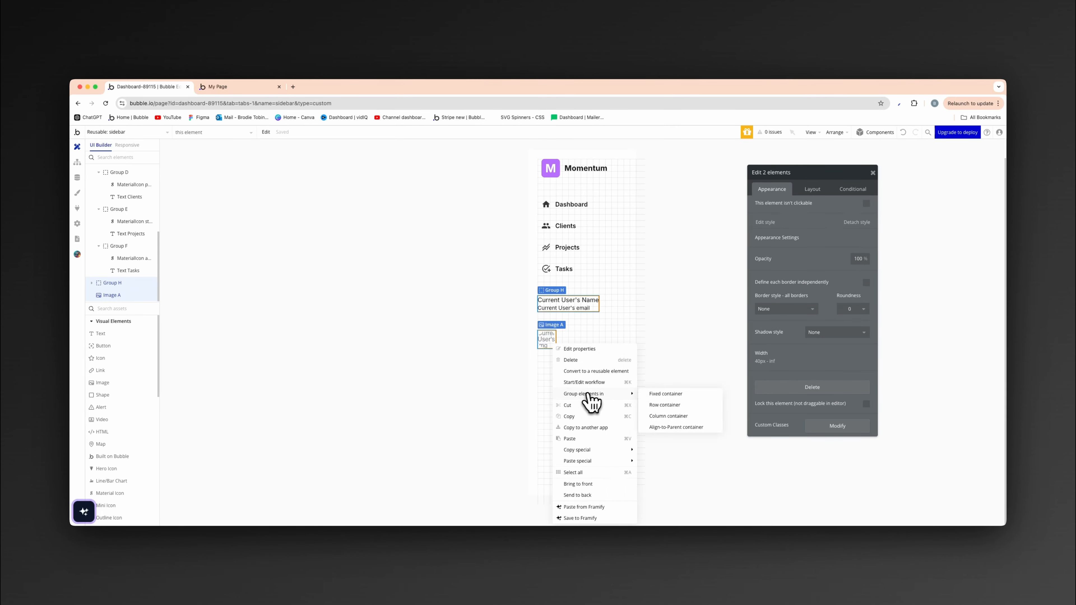
{"action": "left_click", "coordinate": [674, 406]}
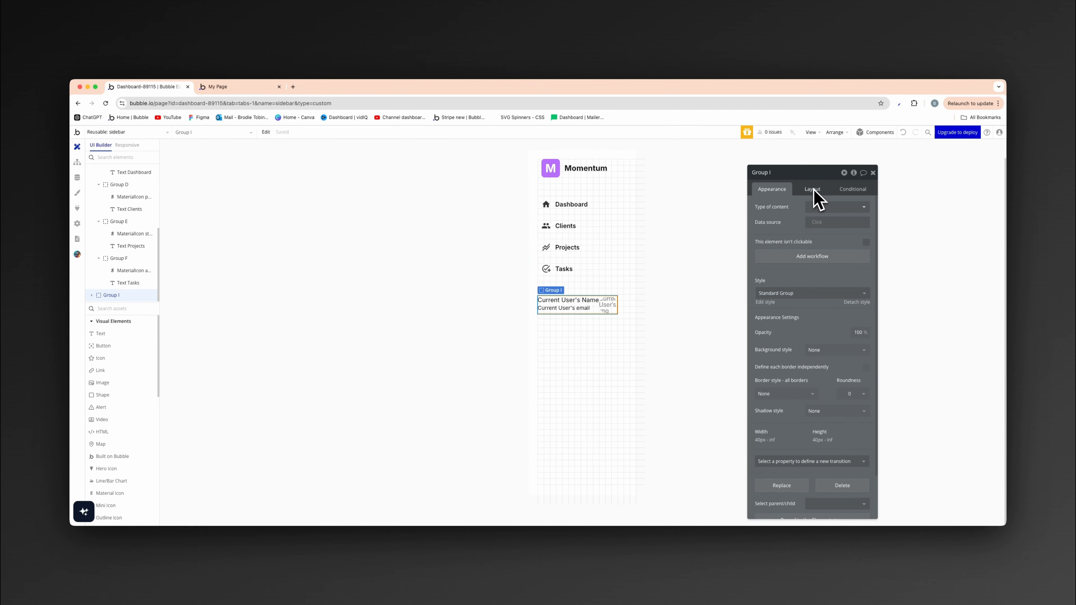
- Order the profile image first in its row, before the name and email texts
{"action": "left_click", "coordinate": [615, 312]}
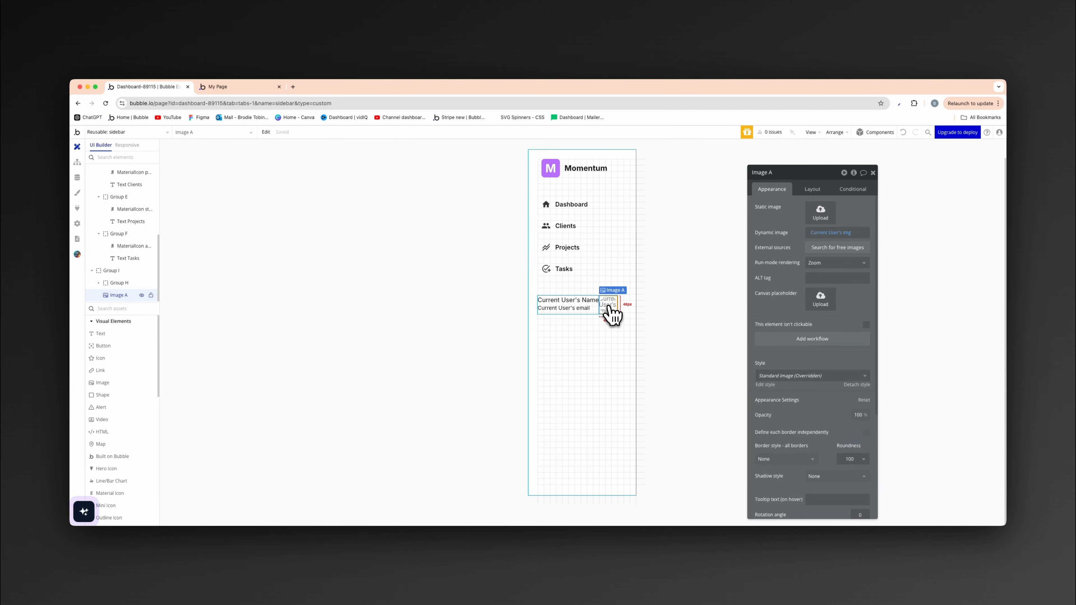
{"action": "left_click", "coordinate": [807, 189]}
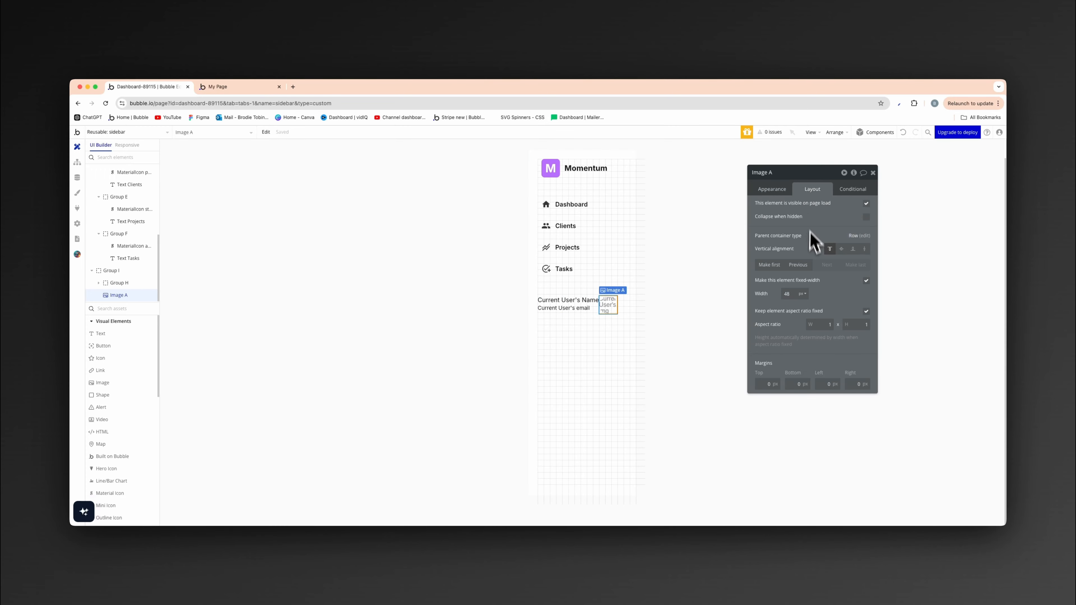
{"action": "left_click", "coordinate": [769, 267]}
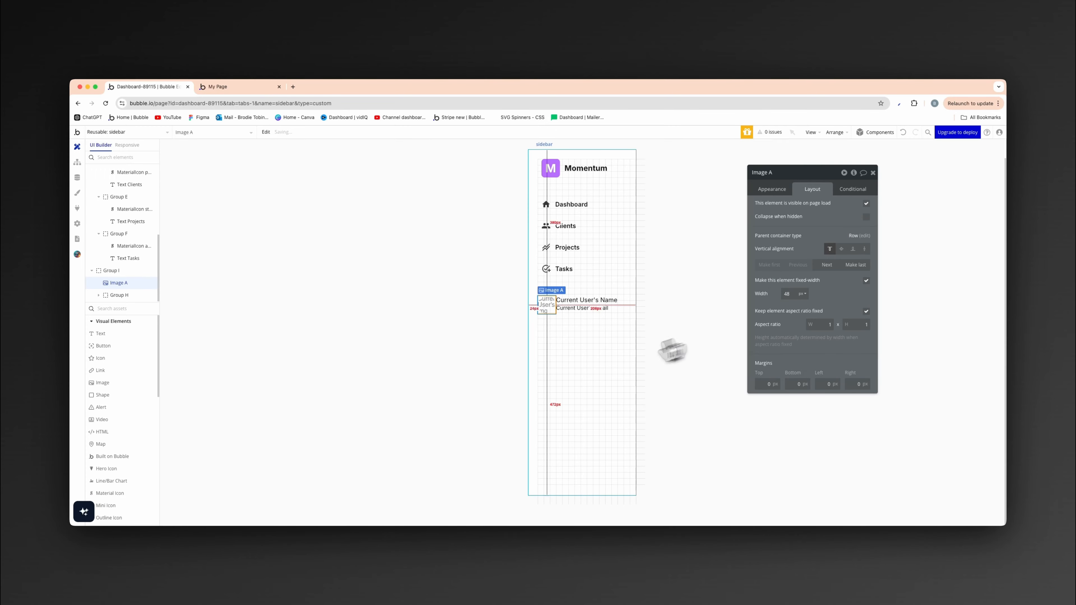
- Set the user profile row group's minimum width and height to 0 and apply a column gap of 8 px
{"action": "left_click", "coordinate": [575, 314]}
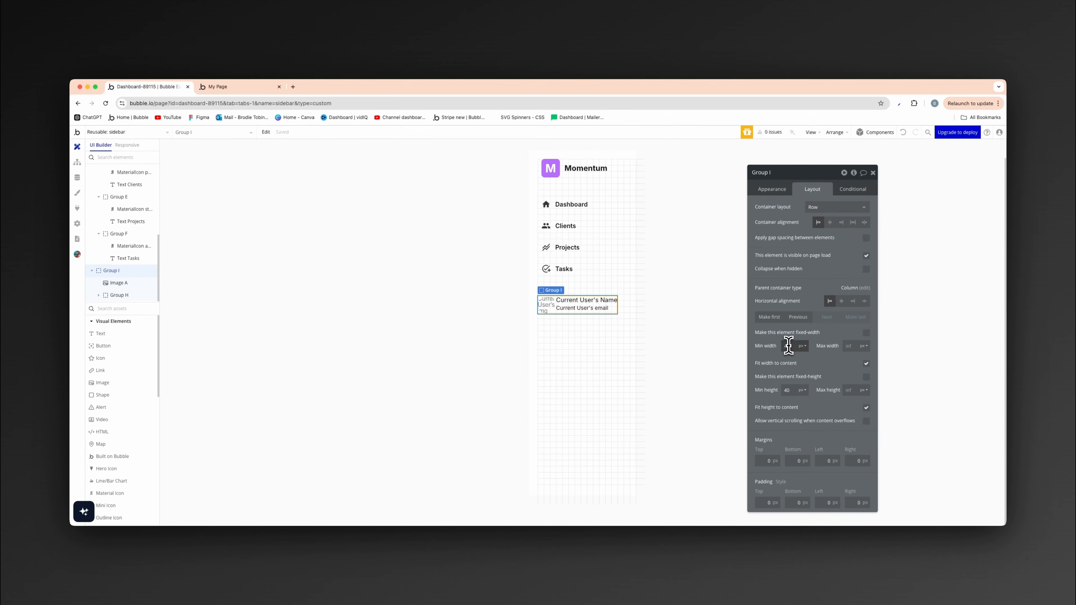
{"action": "double_click", "coordinate": [786, 389]}
{"action": "type", "text": "0"}
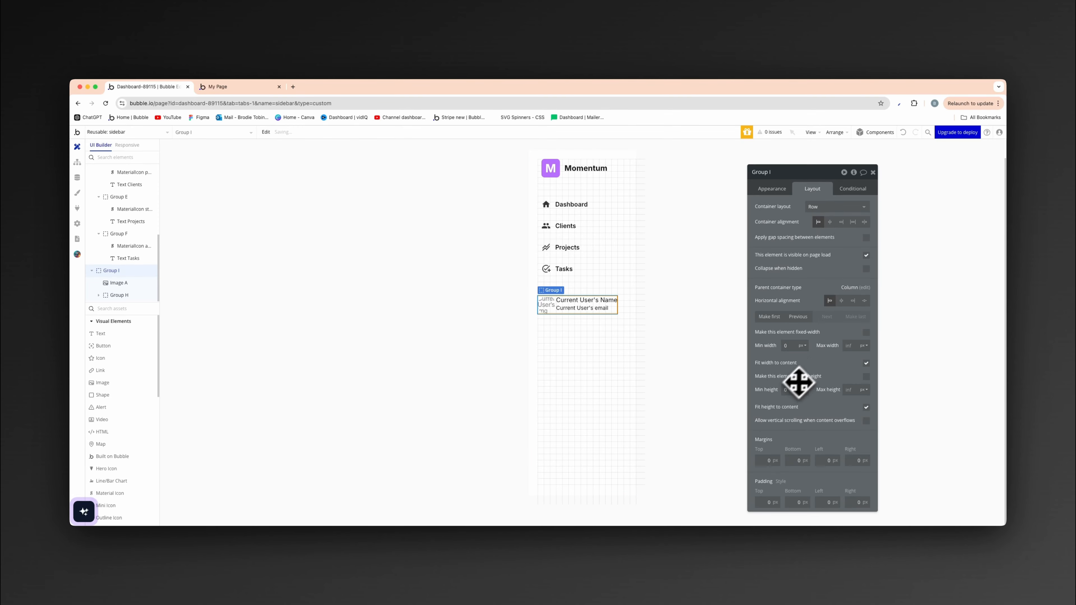
{"action": "left_click", "coordinate": [865, 238]}
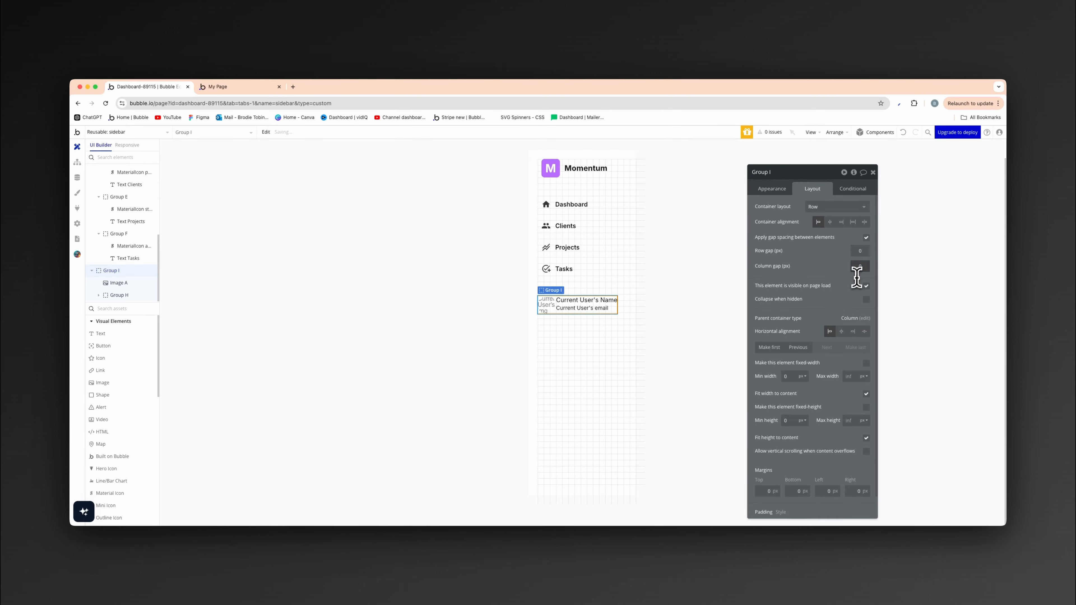
{"action": "type", "text": "8"}
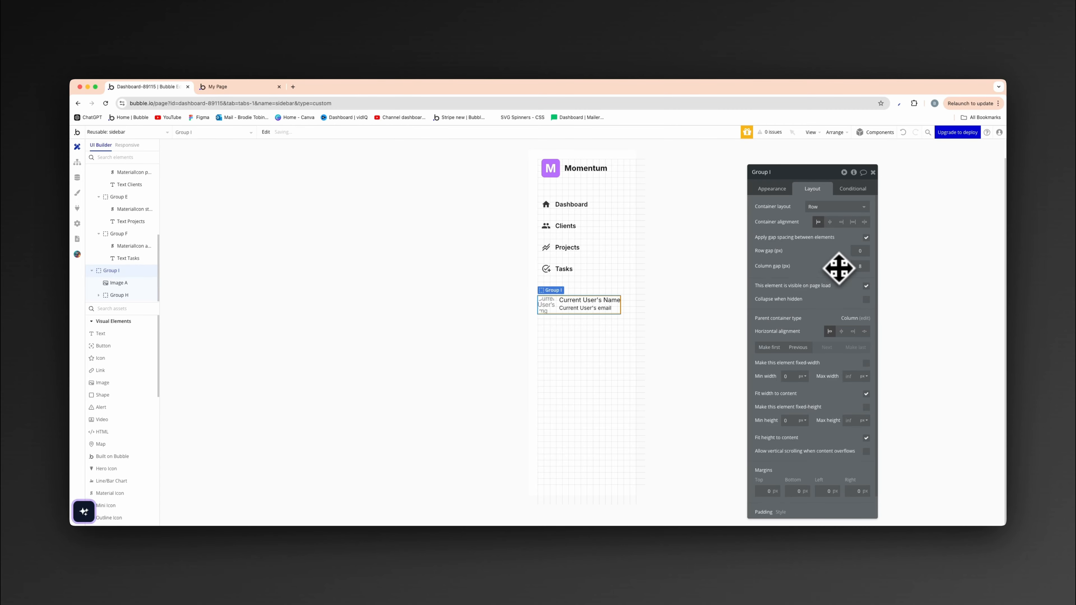
- Set the sidebar's container alignment to space between, spreading its groups over the full height
{"action": "left_click", "coordinate": [443, 320]}
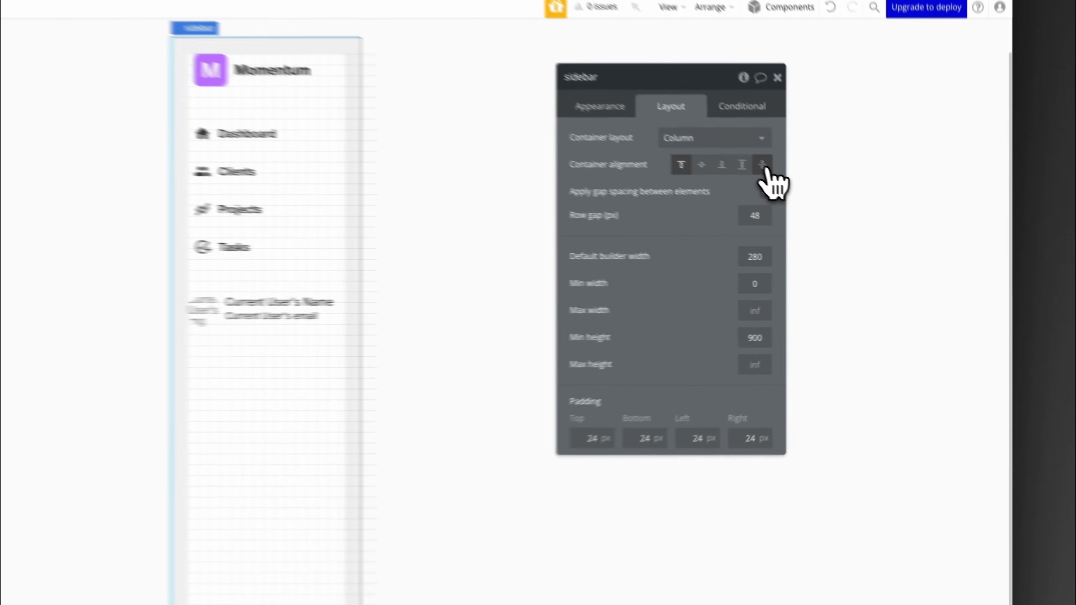
{"action": "left_click", "coordinate": [864, 221]}
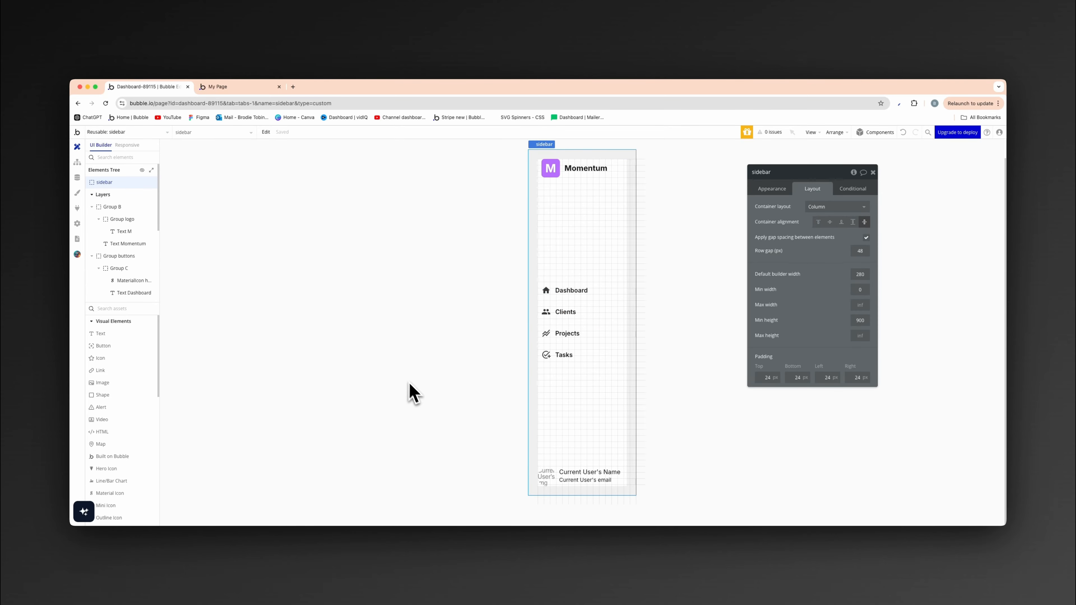
- Group the Momentum logo group and the navigation buttons group together in a column container
{"action": "left_click", "coordinate": [596, 348]}
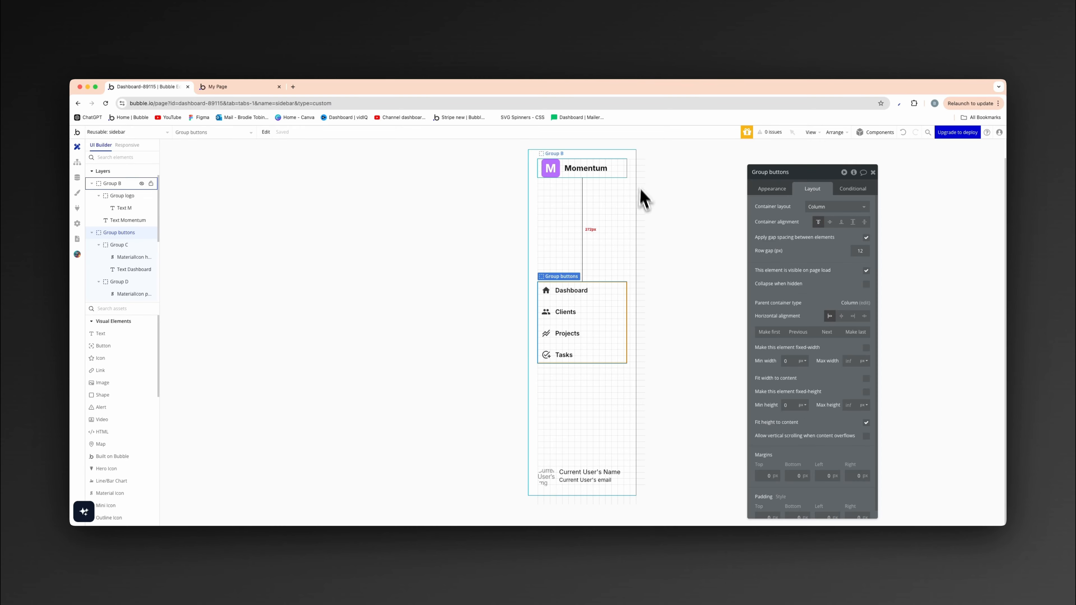
{"action": "left_click", "coordinate": [600, 178], "text": "shift"}
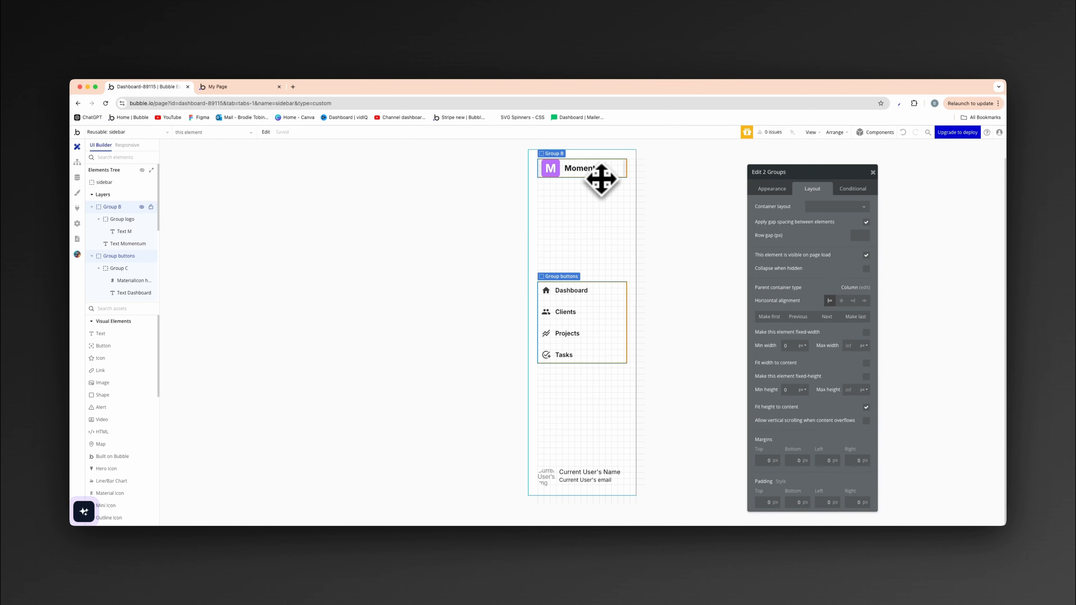
{"action": "right_click", "coordinate": [601, 179]}
{"action": "mouse_move", "coordinate": [630, 226]}
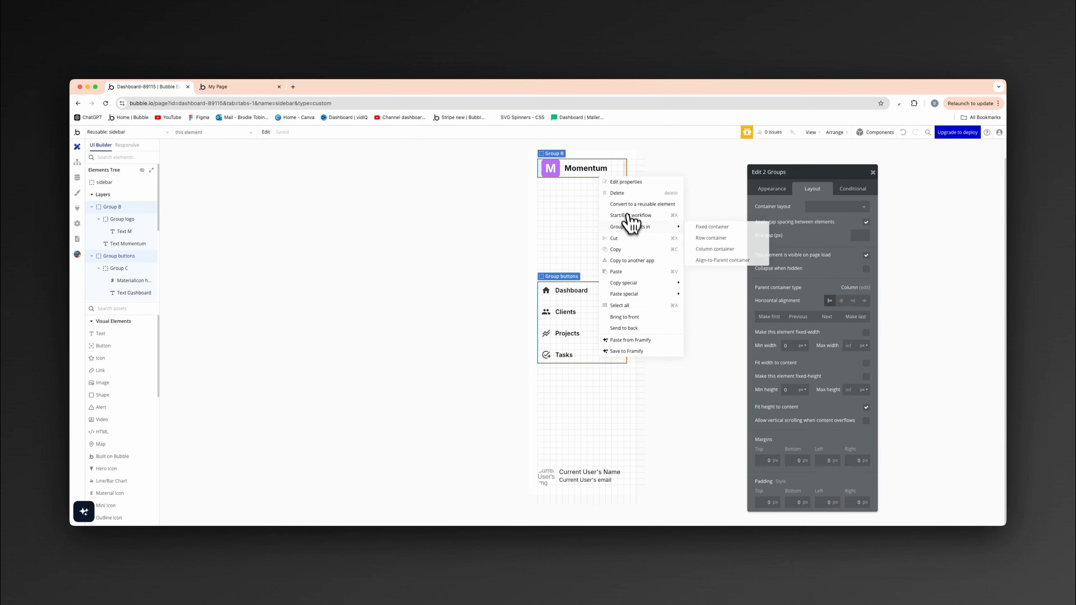
{"action": "left_click", "coordinate": [715, 249]}
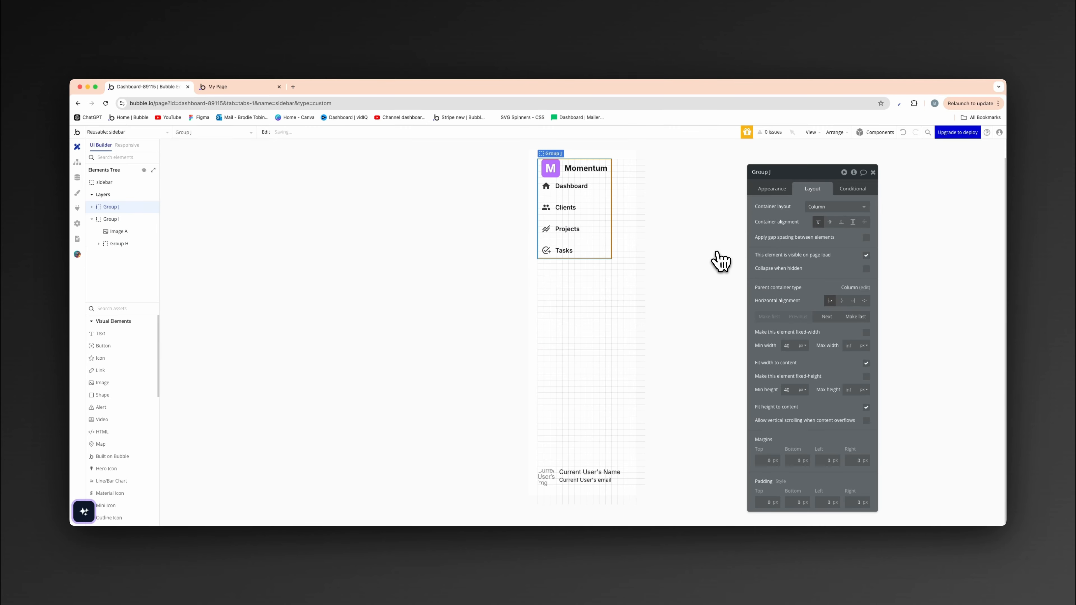
- Turn off fit width to content for the logo-and-navigation group and set its minimum width and height to 0
{"action": "left_click", "coordinate": [866, 363]}
{"action": "left_click", "coordinate": [790, 350]}
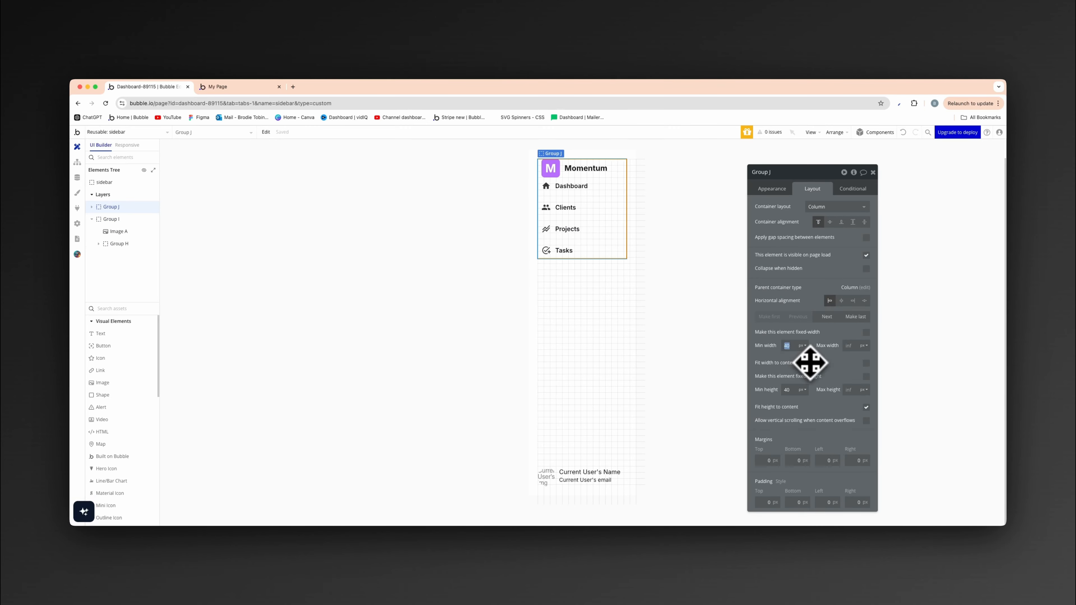
{"action": "type", "text": "0"}
{"action": "double_click", "coordinate": [790, 389]}
{"action": "type", "text": "0"}
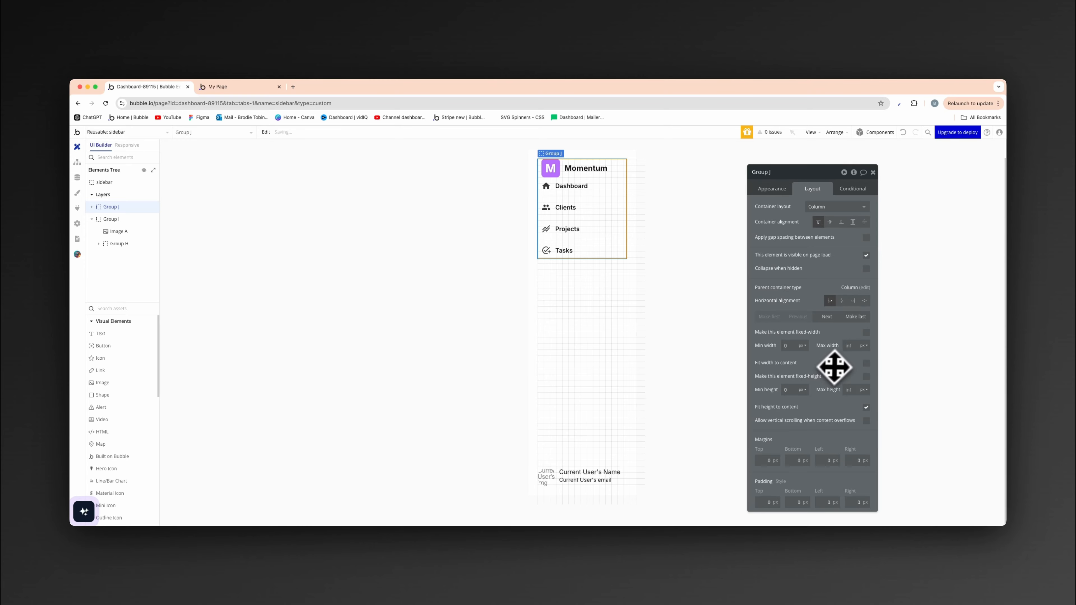
- Apply gap spacing to the logo-and-navigation group with a row gap of 48 px
{"action": "left_click", "coordinate": [866, 238]}
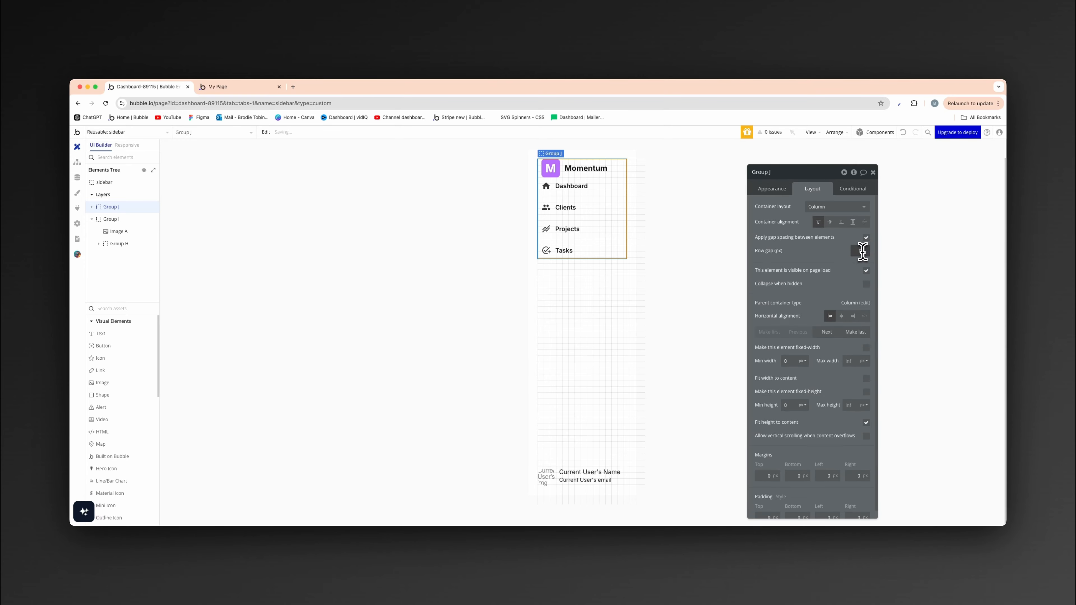
{"action": "left_click", "coordinate": [862, 253]}
{"action": "type", "text": "48"}
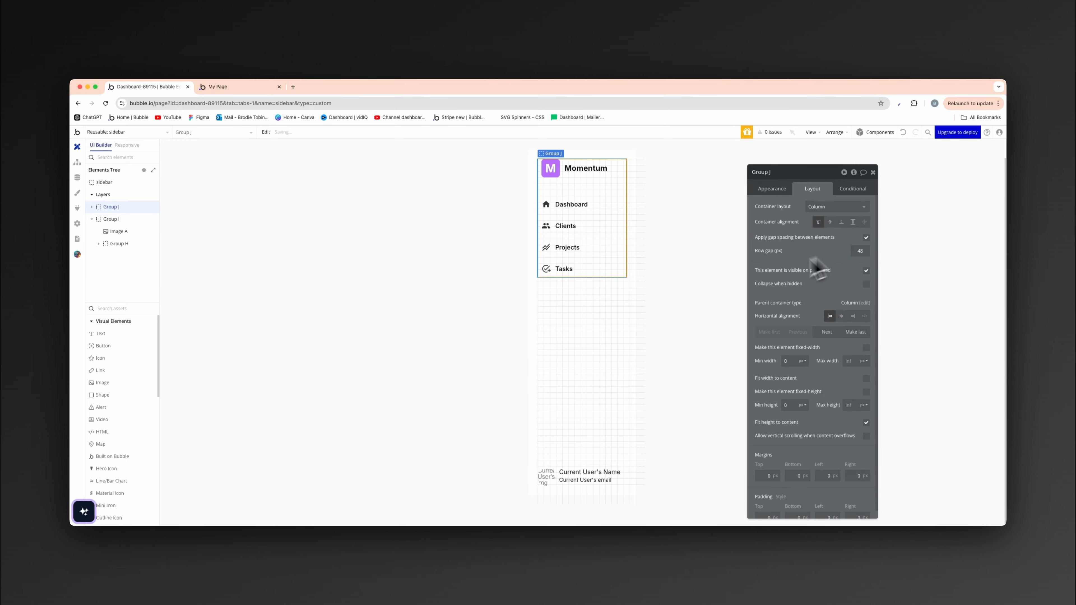
{"action": "left_click", "coordinate": [349, 281]}
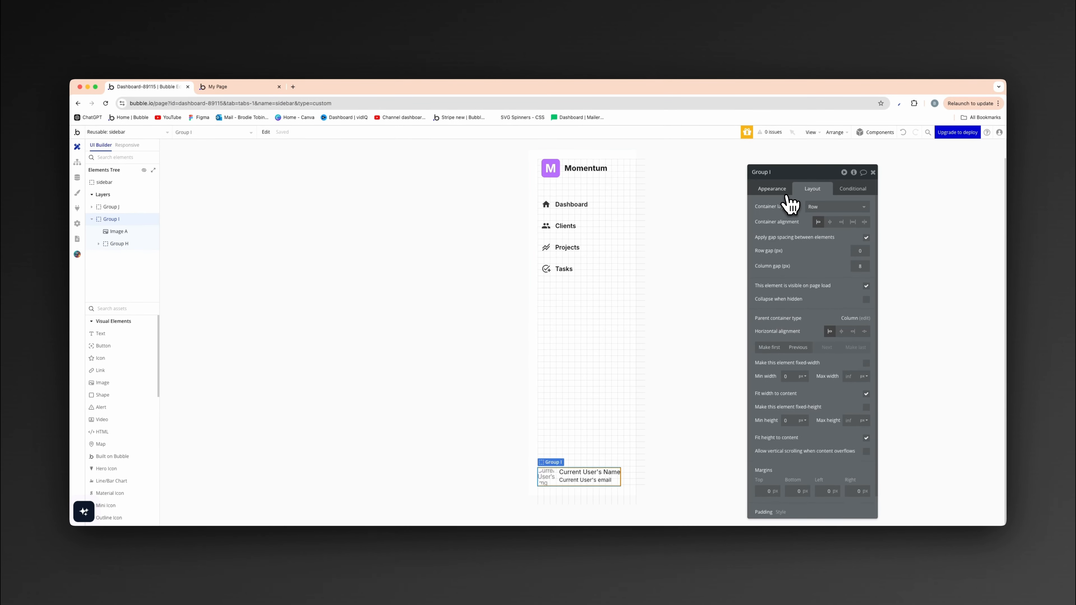
- Set the user profile group's padding to 24 px at the top, 10 px at the left and 0 at the right
{"action": "scroll", "coordinate": [805, 297], "scroll_direction": "down", "scroll_amount": 1}
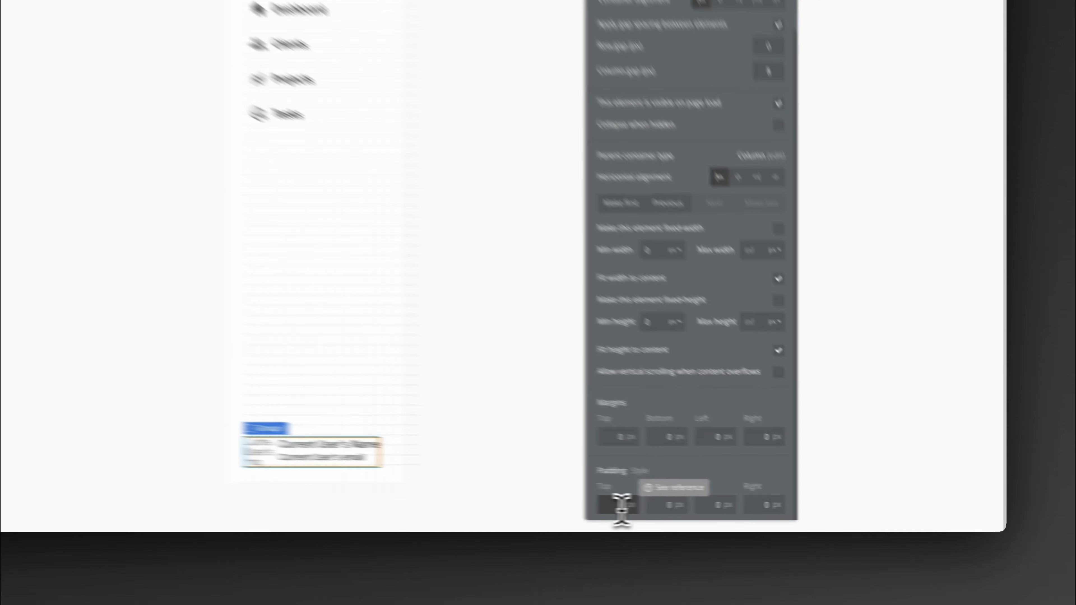
{"action": "double_click", "coordinate": [770, 510]}
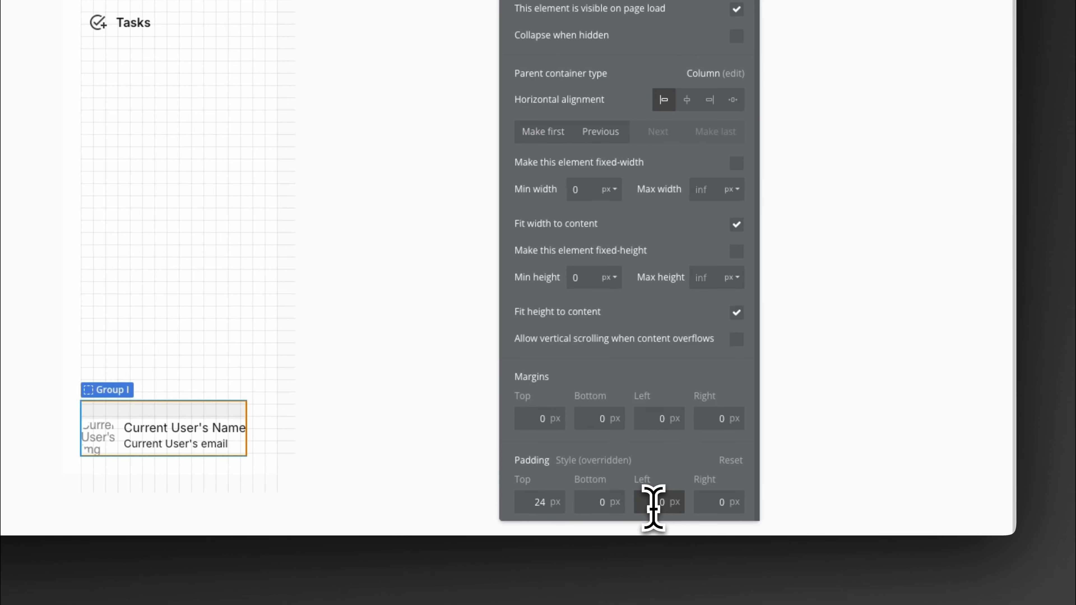
{"action": "left_click", "coordinate": [652, 504]}
{"action": "type", "text": "10"}
{"action": "key", "text": "Tab"}
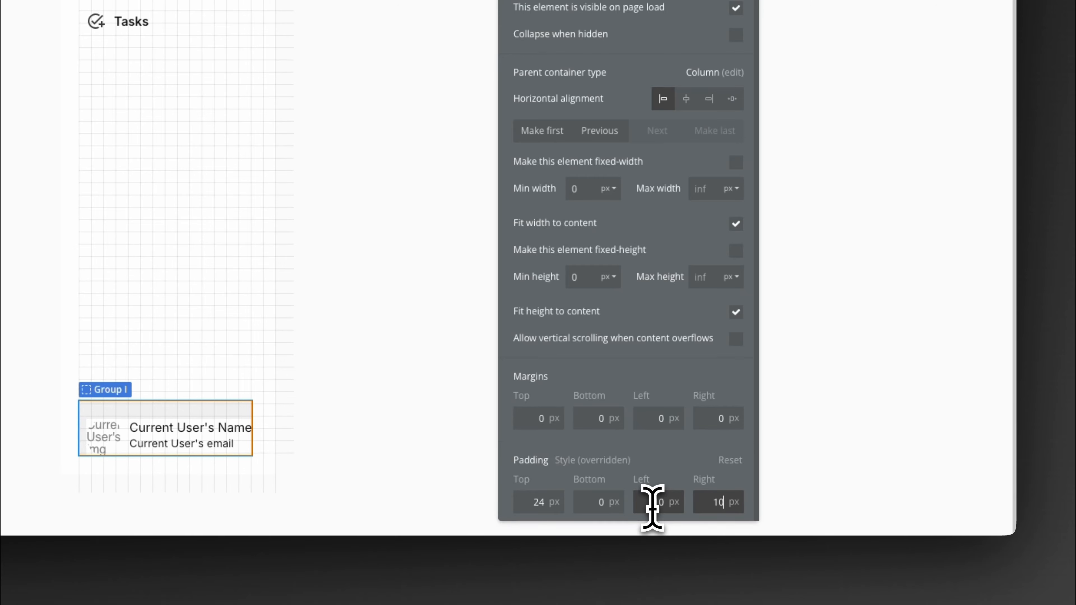
{"action": "type", "text": "10"}
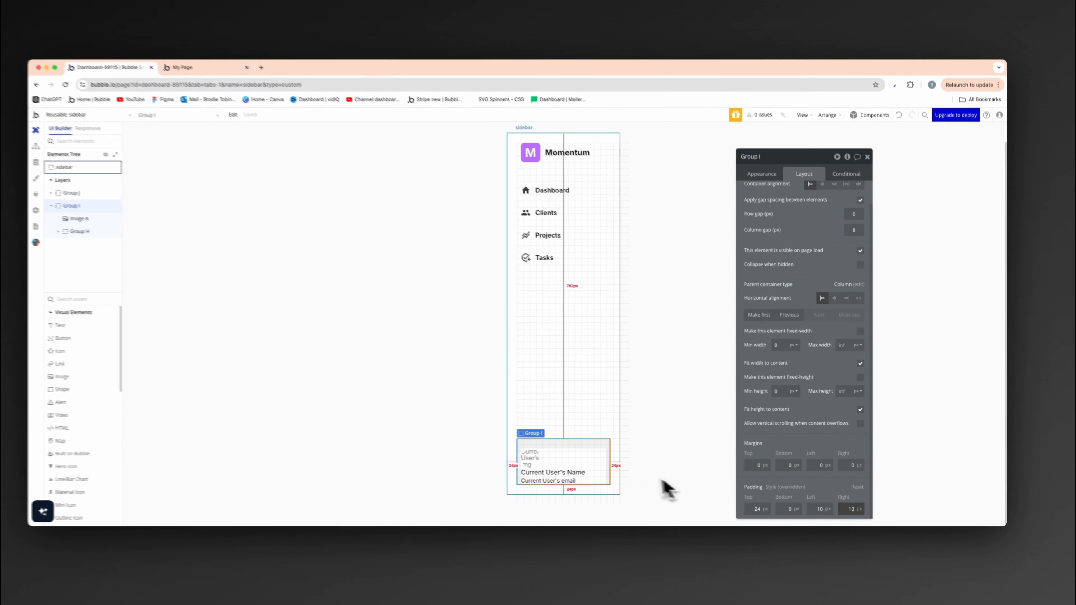
{"action": "key", "text": "BackSpace"}
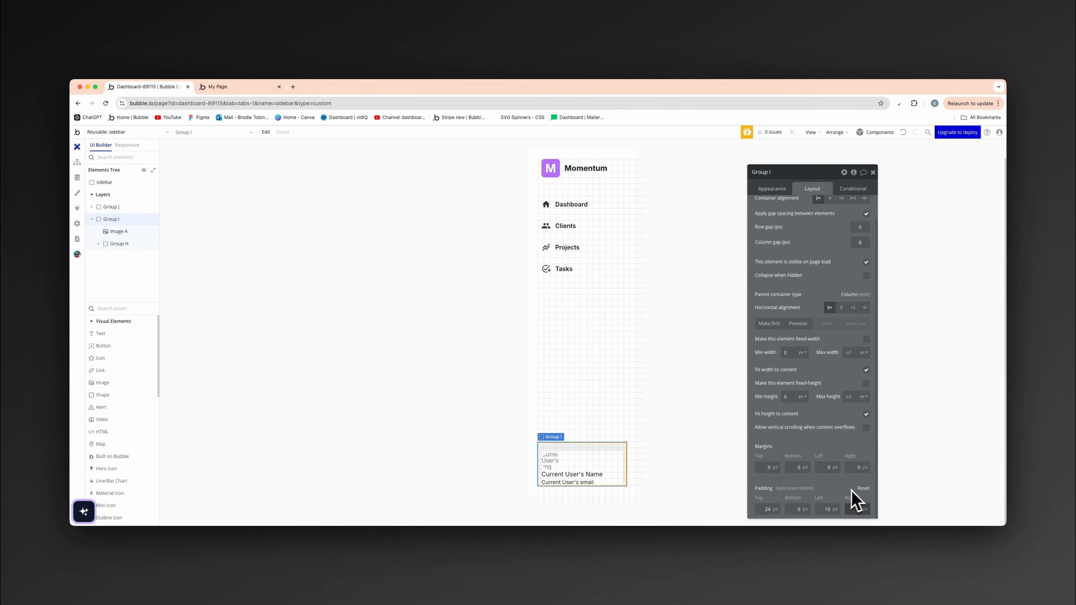
{"action": "type", "text": "0"}
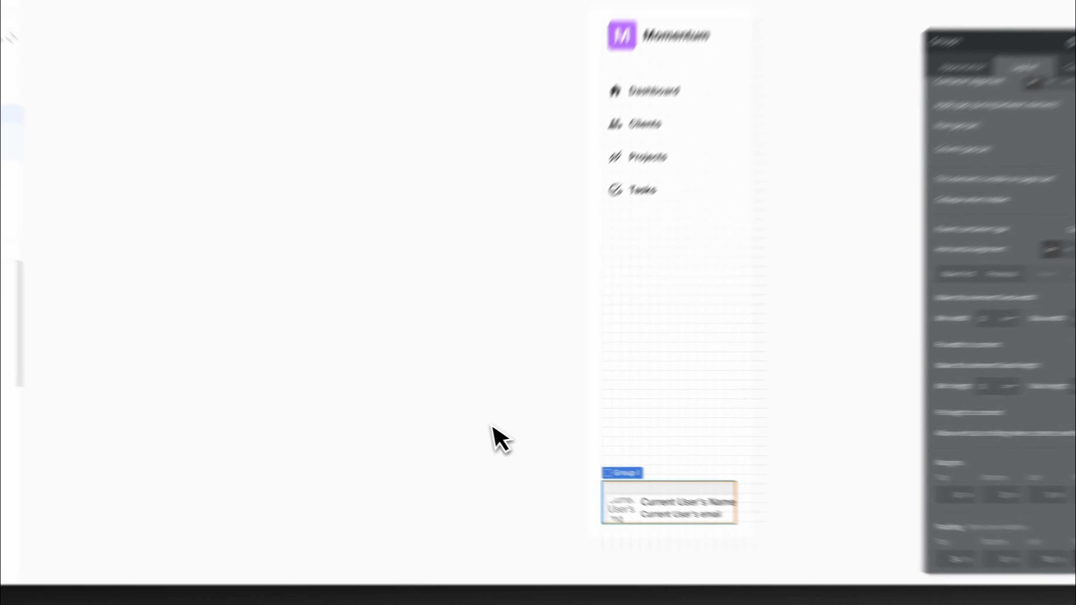
{"action": "left_click", "coordinate": [444, 412]}
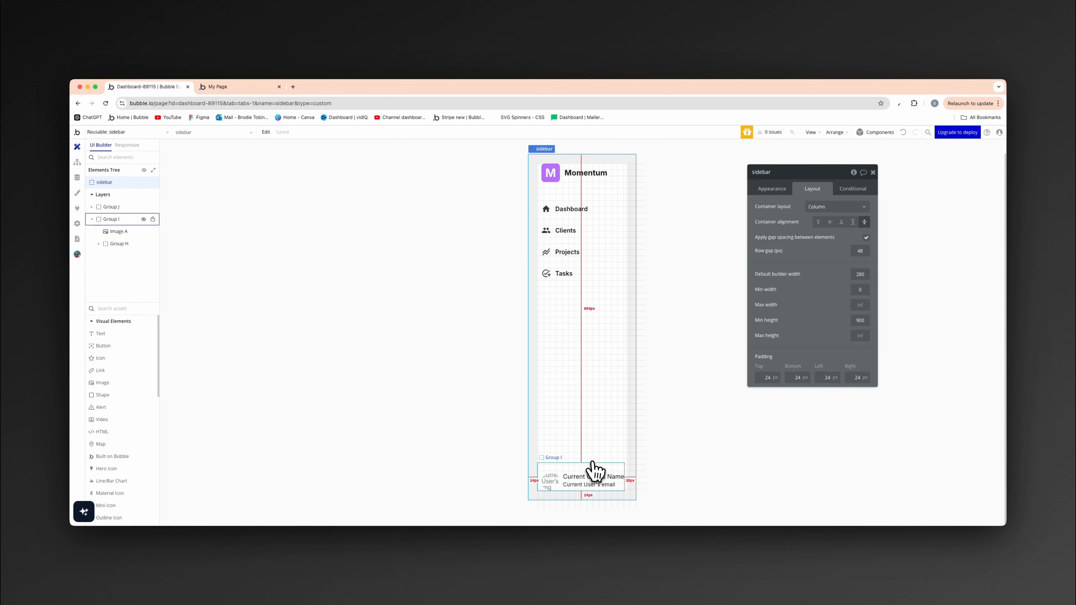
- Define the user profile group's borders independently and give it a solid top border in the Borders color variable
{"action": "left_click", "coordinate": [592, 474]}
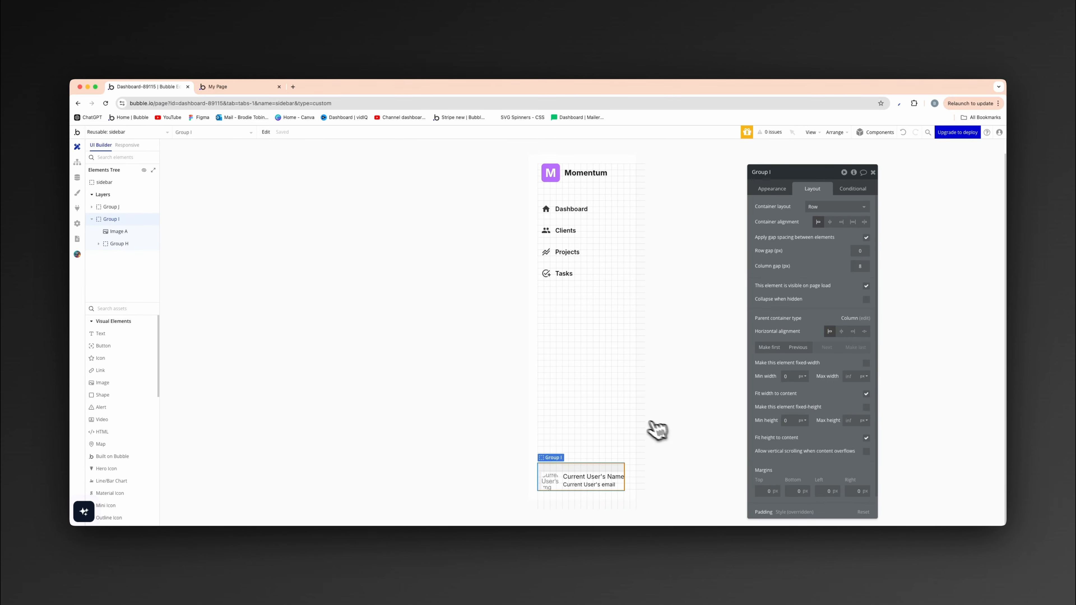
{"action": "left_click", "coordinate": [772, 189]}
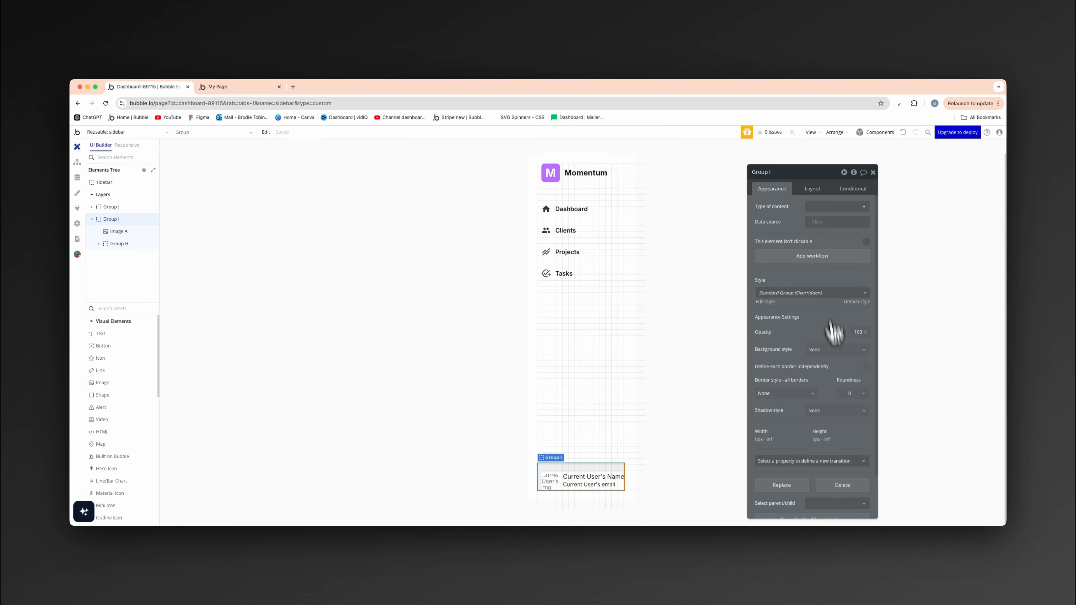
{"action": "scroll", "coordinate": [832, 339], "scroll_direction": "down", "scroll_amount": 1}
{"action": "left_click", "coordinate": [803, 374]}
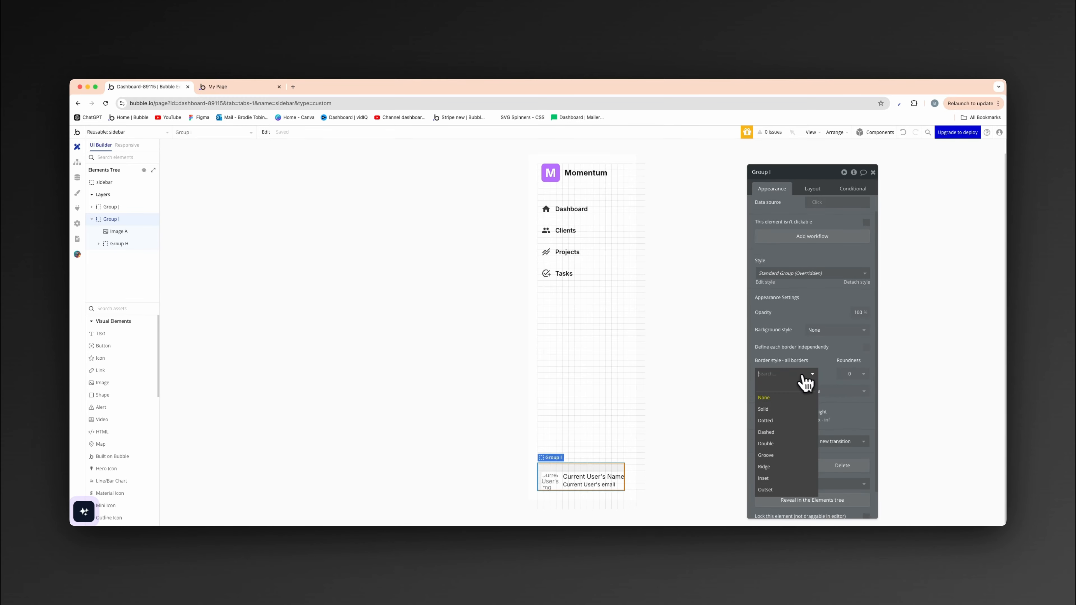
{"action": "left_click", "coordinate": [831, 355]}
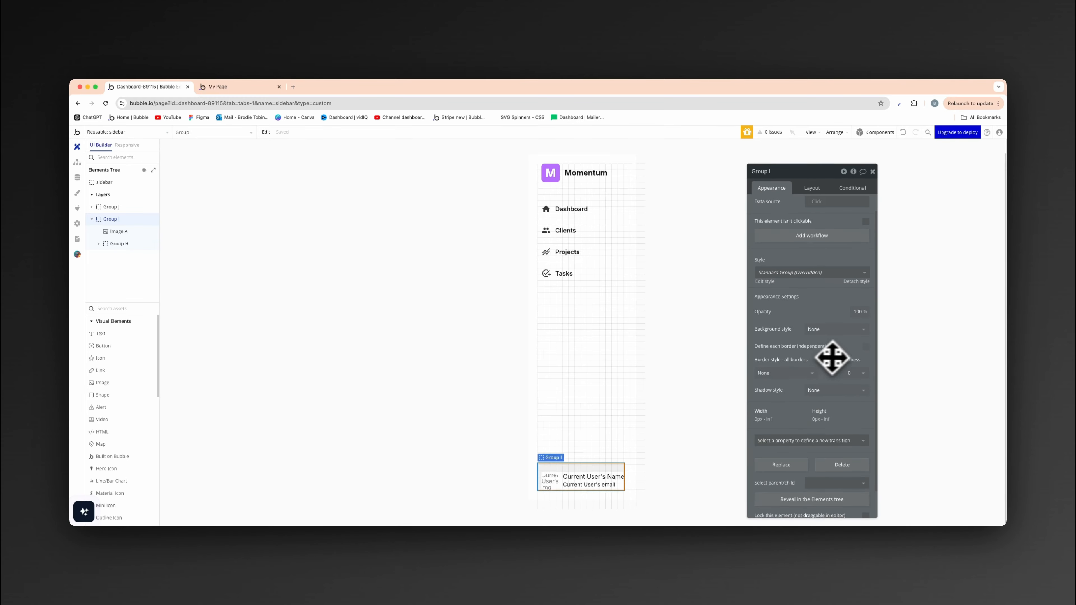
{"action": "left_click", "coordinate": [866, 347]}
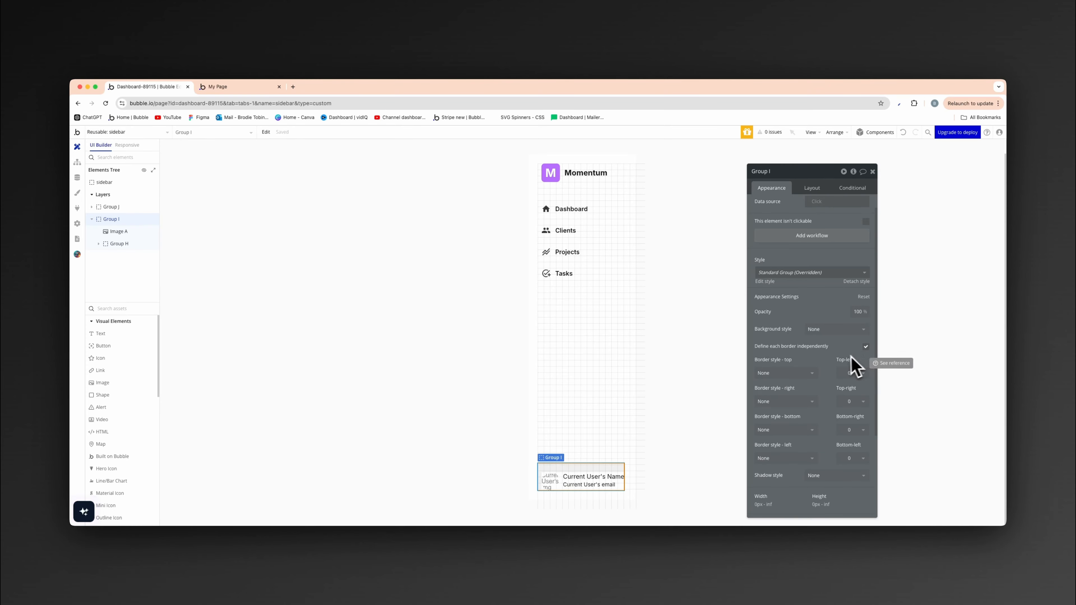
{"action": "left_click", "coordinate": [810, 374]}
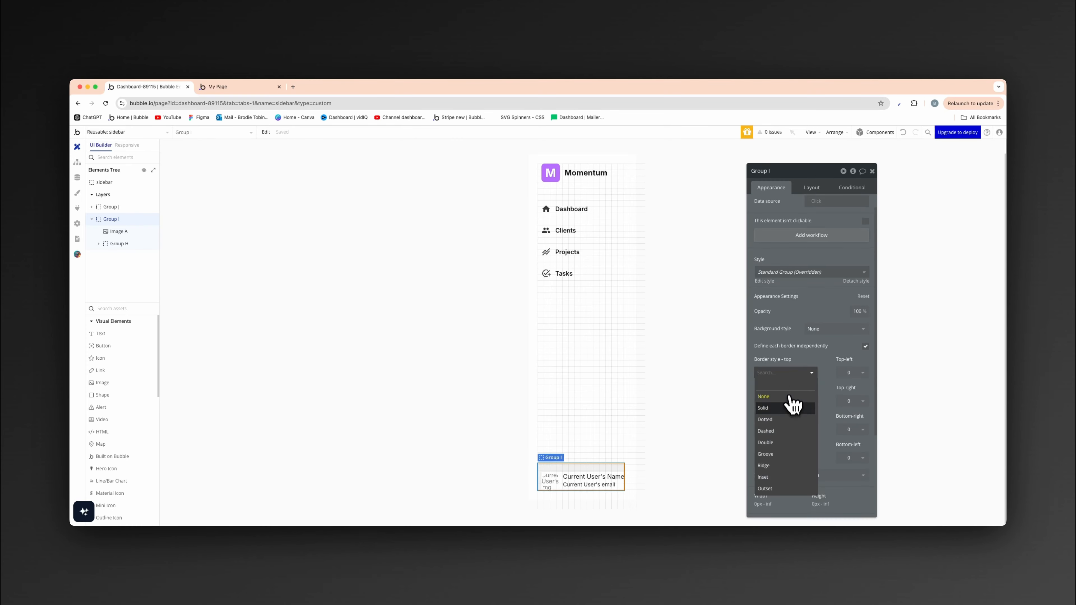
{"action": "left_click", "coordinate": [787, 409]}
{"action": "left_click", "coordinate": [812, 402]}
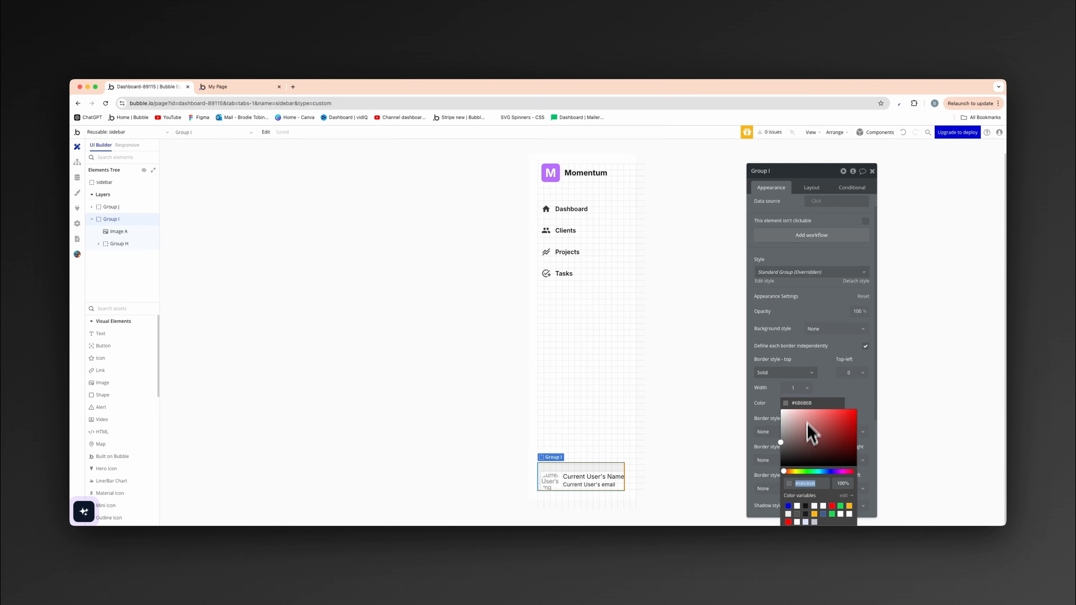
{"action": "left_click", "coordinate": [788, 514]}
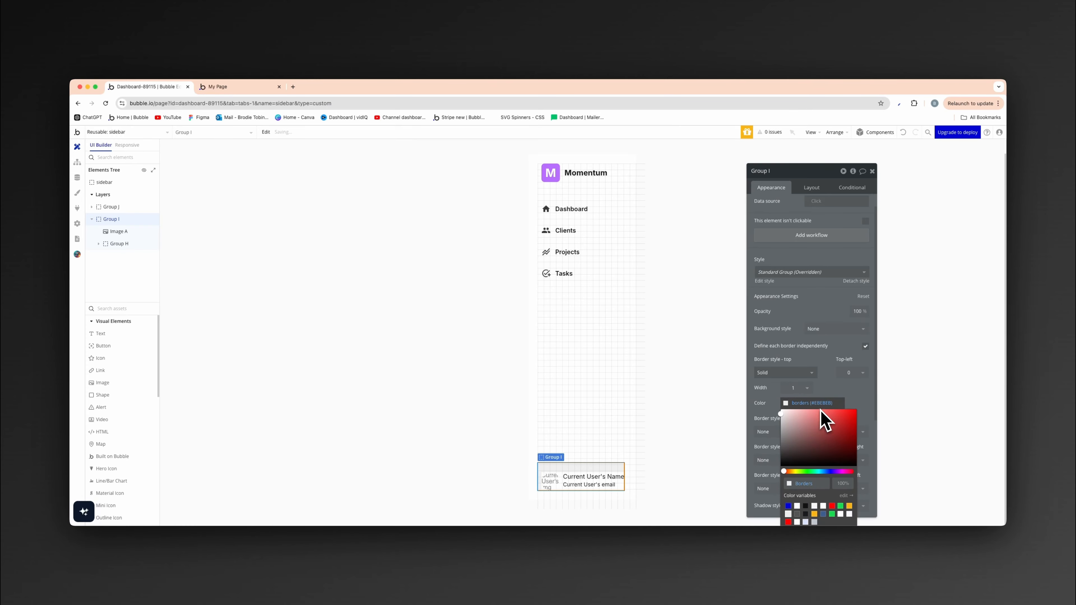
{"action": "left_click", "coordinate": [826, 398]}
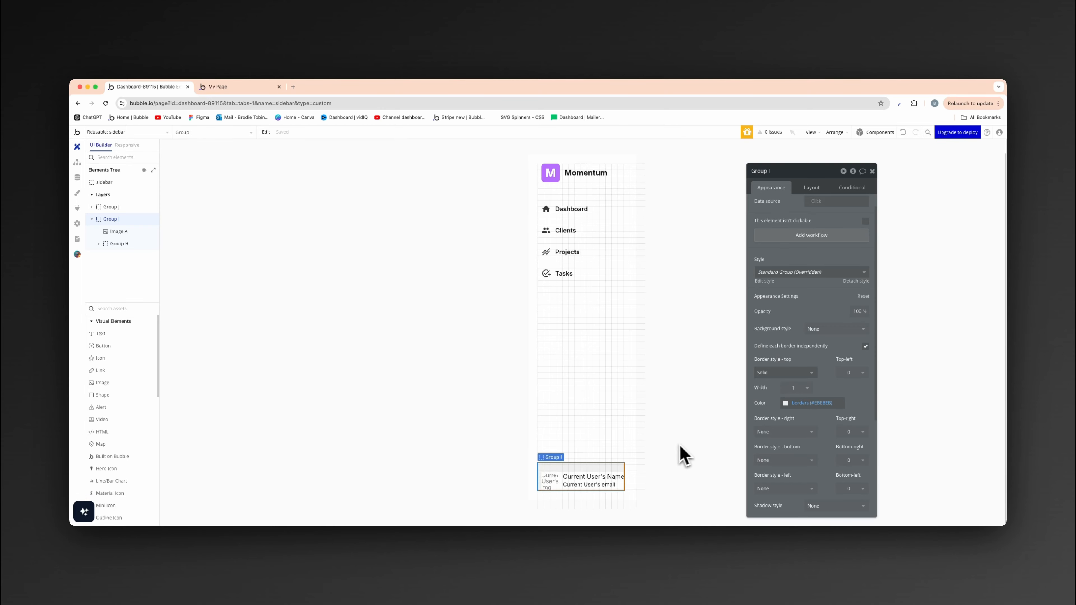
{"action": "left_click", "coordinate": [596, 443]}
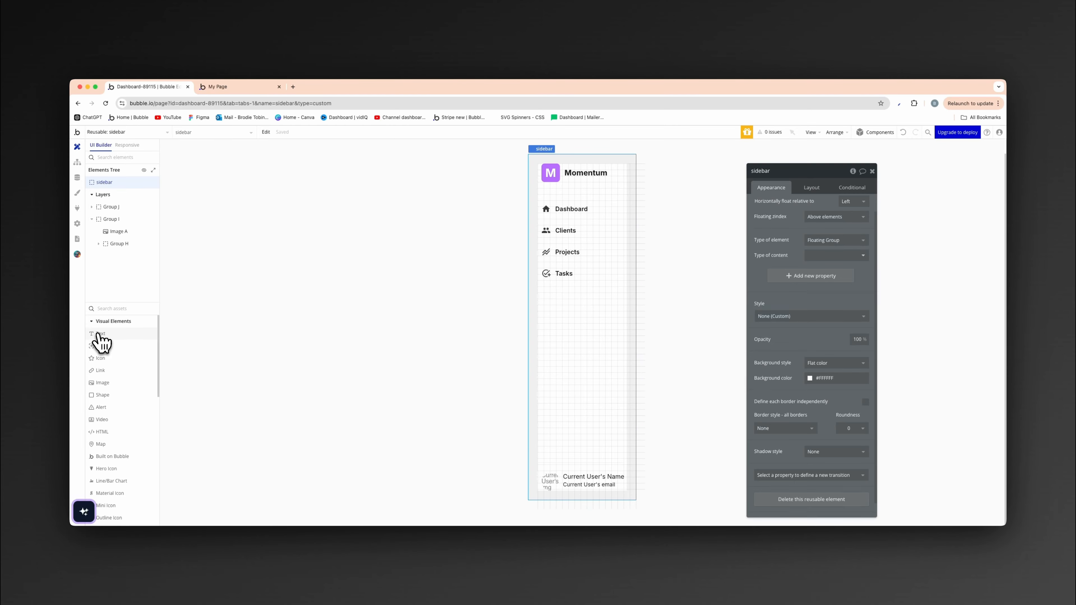
{"action": "left_click_drag", "start_coordinate": [101, 342], "coordinate": [552, 345]}
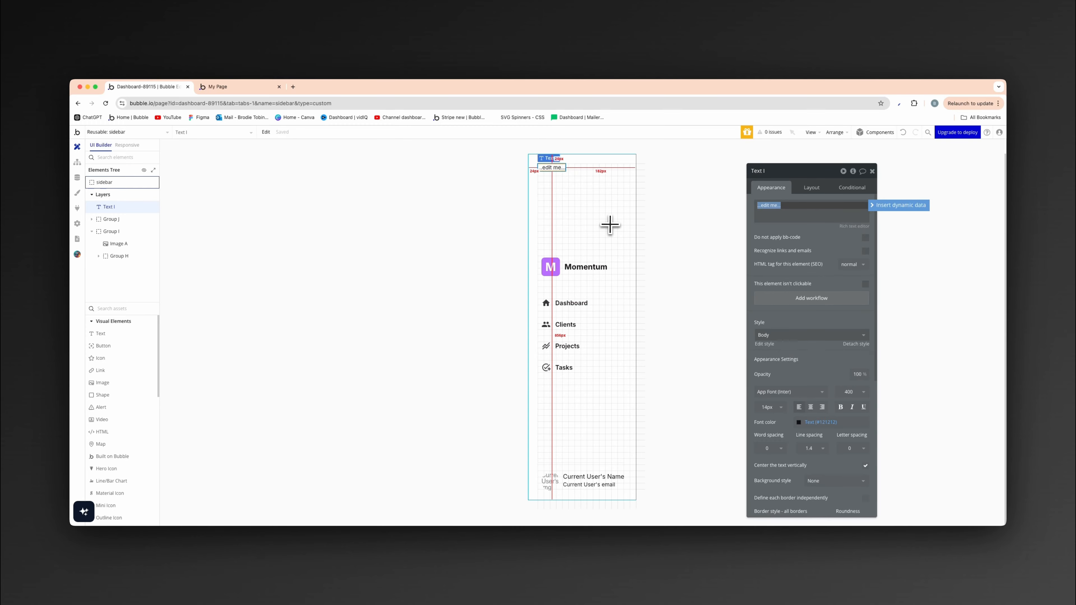
{"action": "left_click", "coordinate": [902, 133]}
{"action": "left_click", "coordinate": [449, 276]}
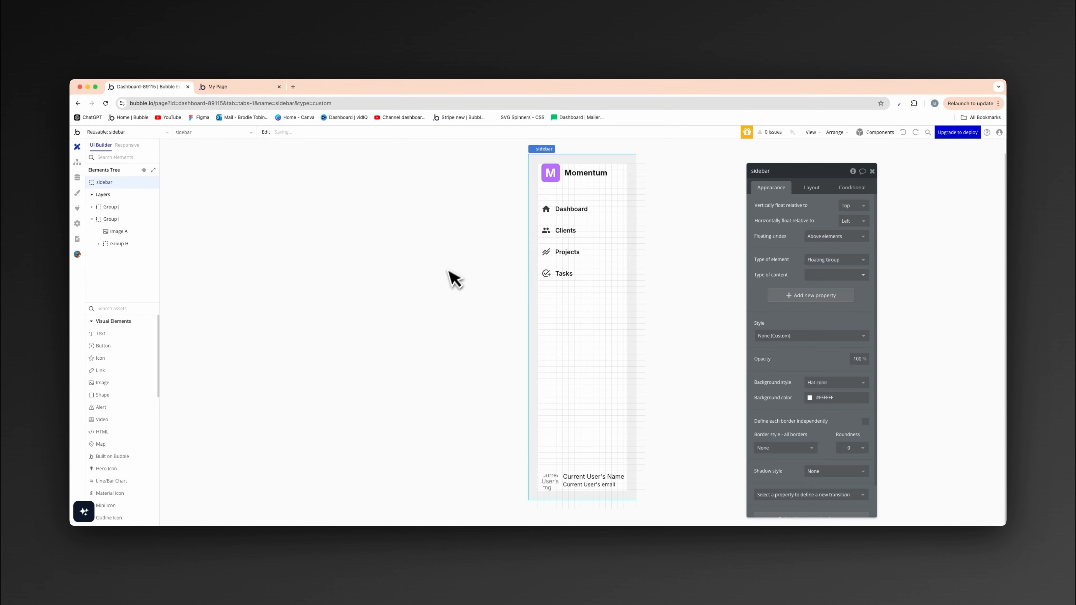
- Duplicate the Tasks navigation item into the sidebar container
{"action": "left_click", "coordinate": [567, 279]}
{"action": "key", "text": "super+c"}
{"action": "left_click", "coordinate": [576, 374]}
{"action": "key", "text": "super+v"}
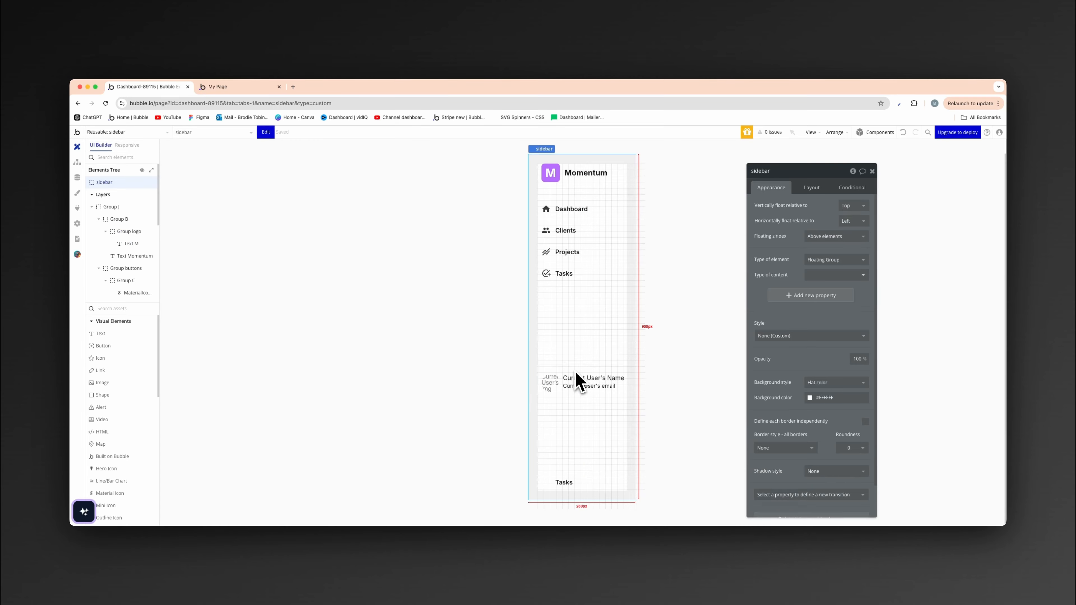
- Change the duplicated navigation item's text to Settings and its icon to the outlined settings gear
{"action": "left_click", "coordinate": [570, 486]}
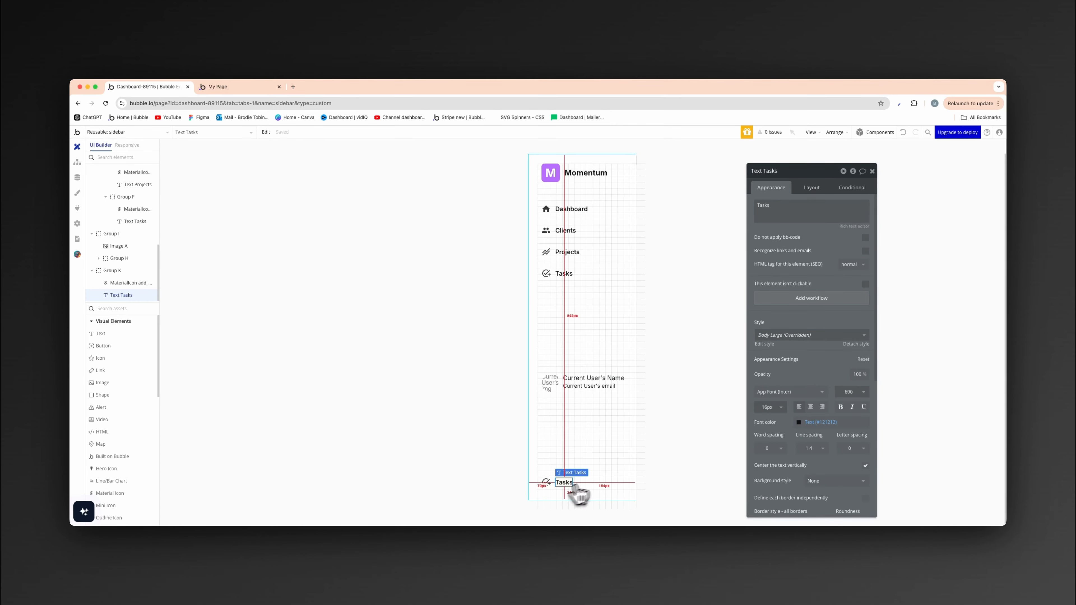
{"action": "double_click", "coordinate": [781, 205]}
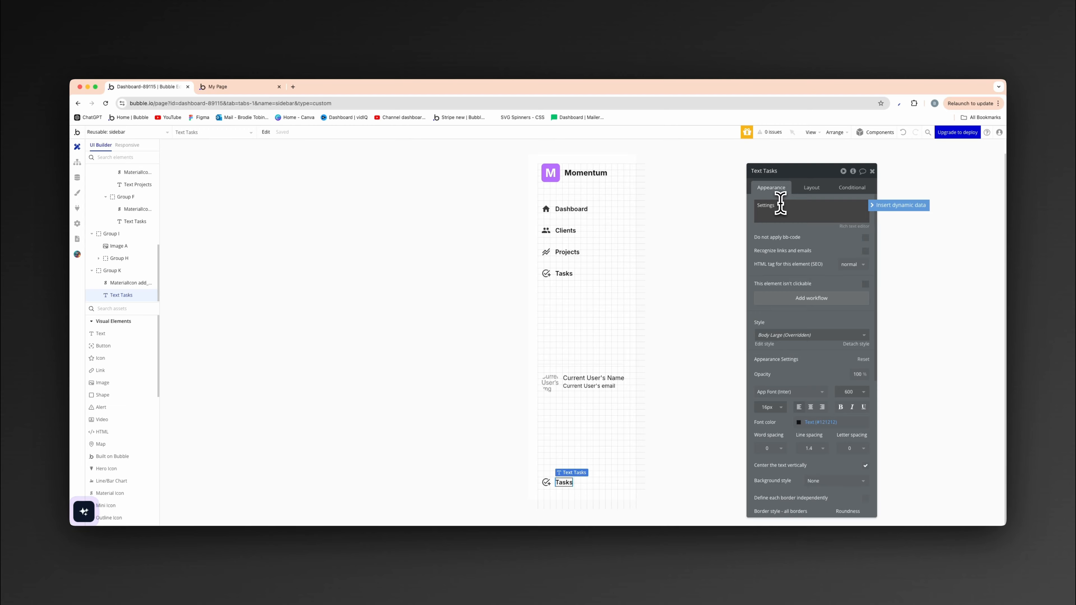
{"action": "left_click", "coordinate": [545, 482]}
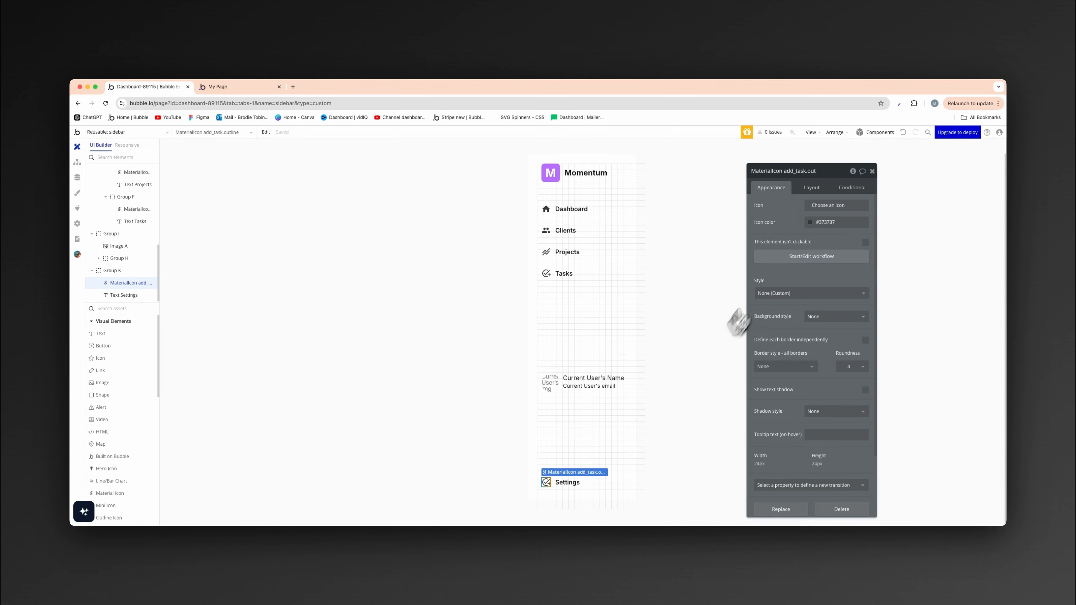
{"action": "left_click", "coordinate": [833, 208]}
{"action": "type", "text": "sett"}
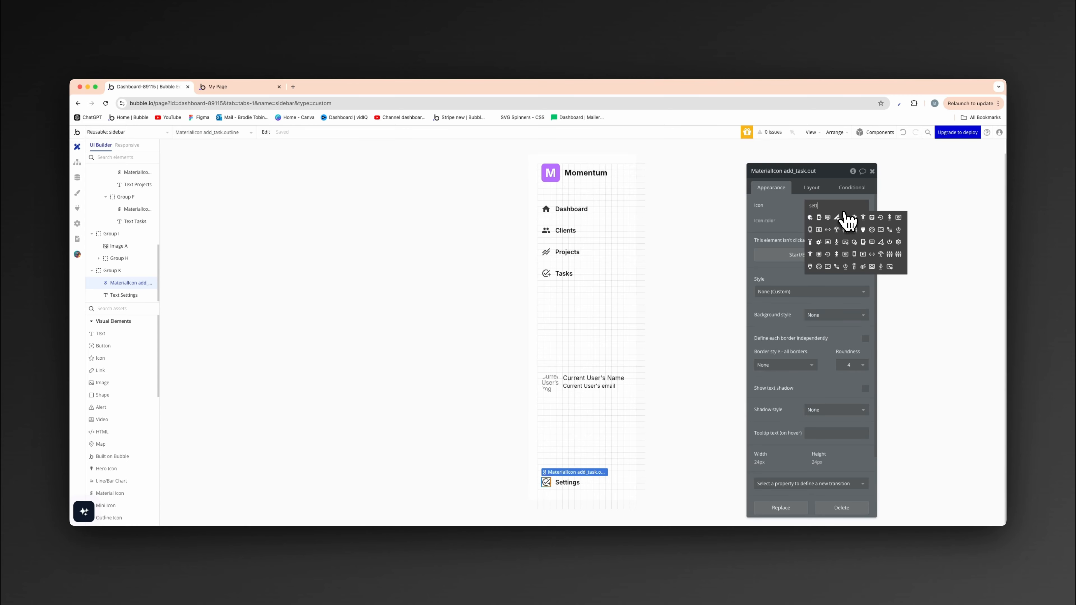
{"action": "left_click", "coordinate": [898, 241]}
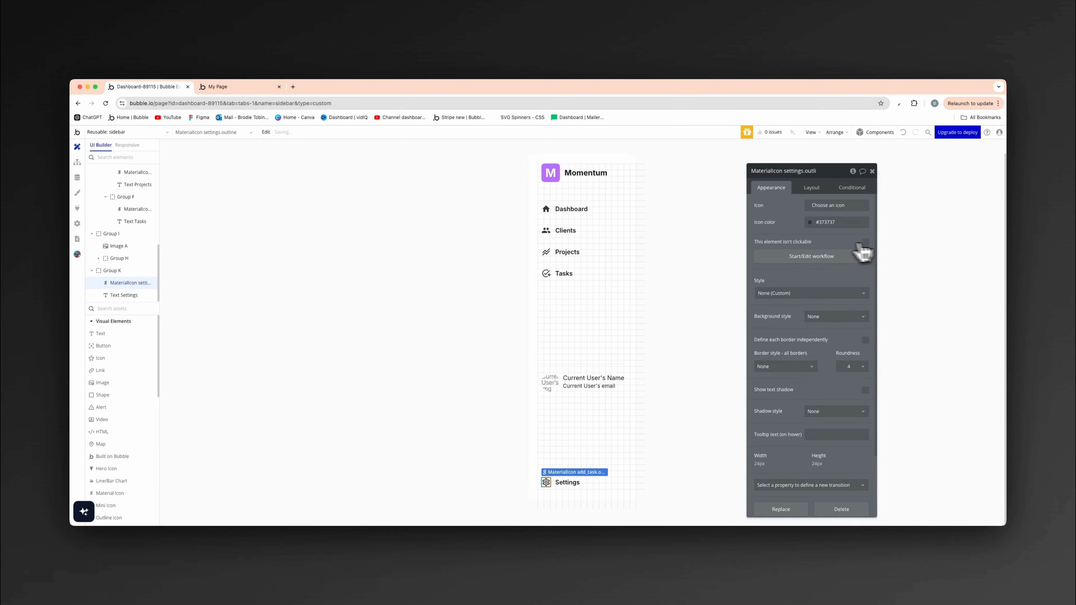
{"action": "left_click", "coordinate": [500, 404]}
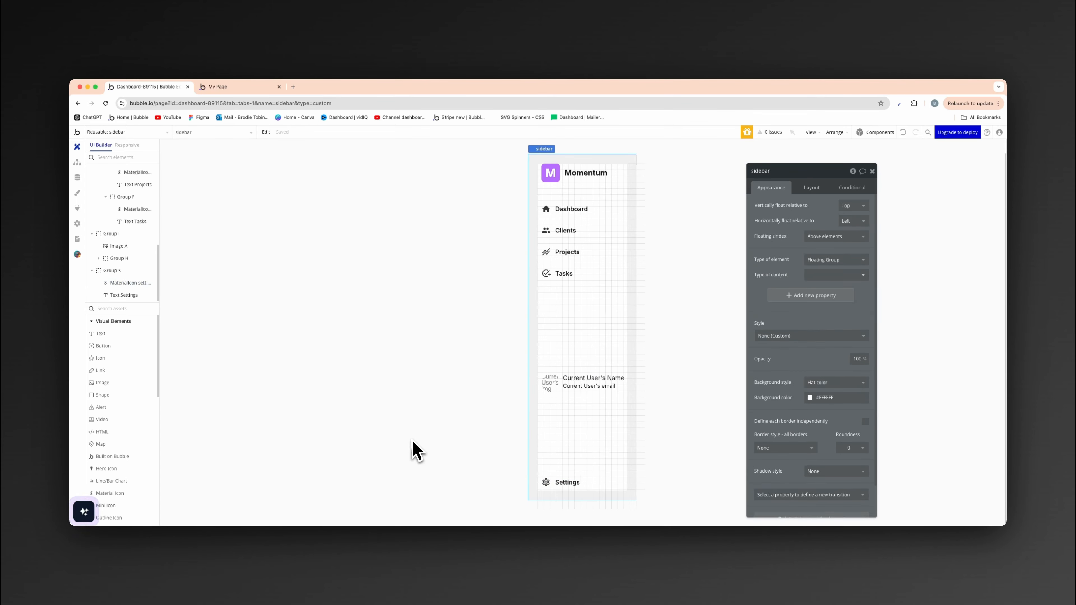
- Group the user profile group and the Settings item together in a column container
{"action": "left_click", "coordinate": [563, 486]}
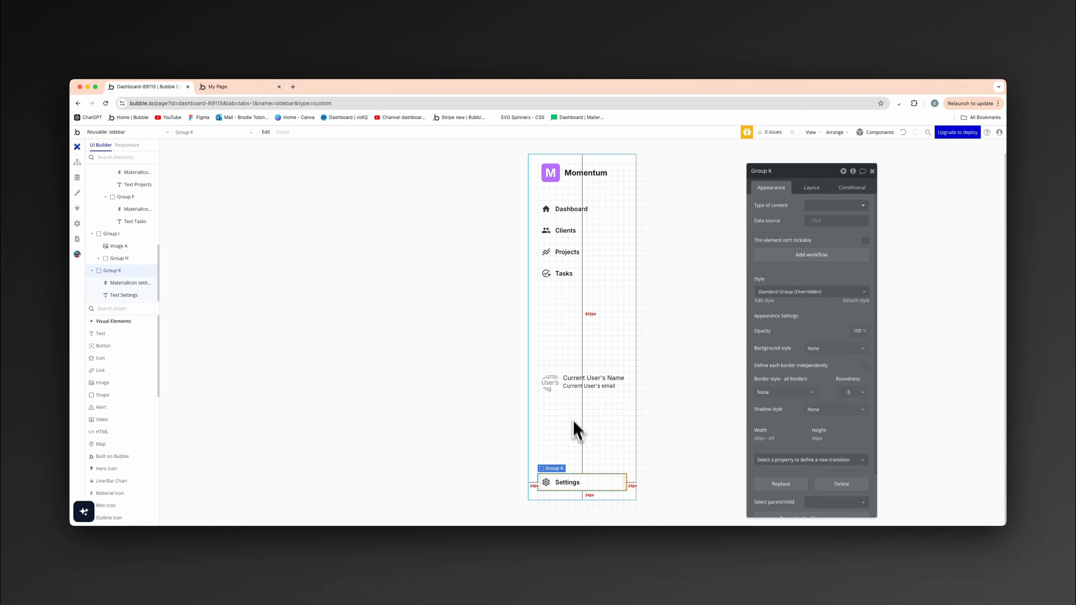
{"action": "left_click", "coordinate": [565, 400], "text": "shift"}
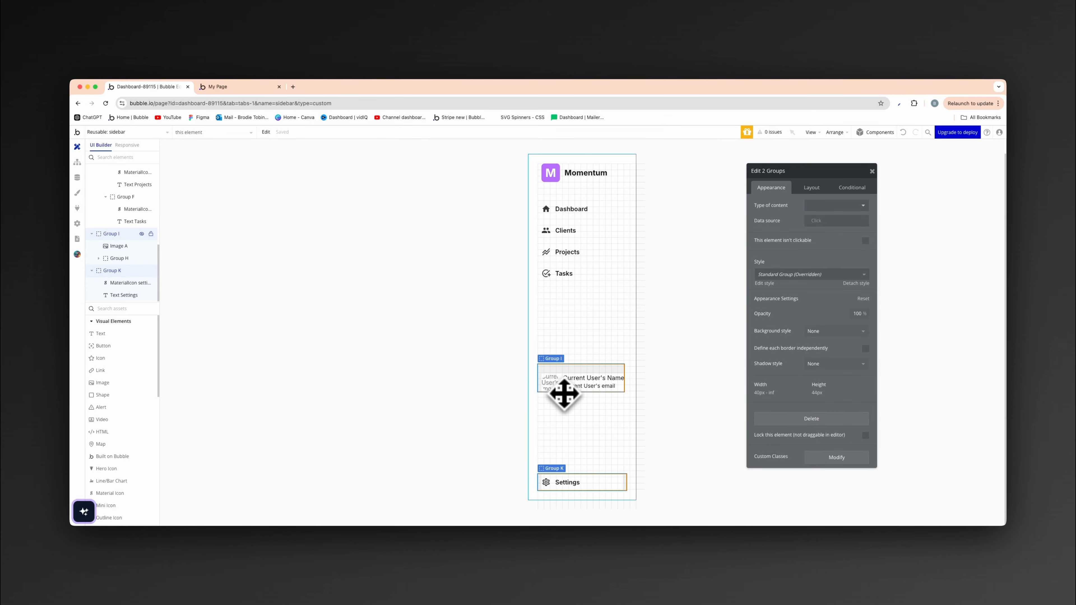
{"action": "right_click", "coordinate": [564, 396]}
{"action": "mouse_move", "coordinate": [613, 397]}
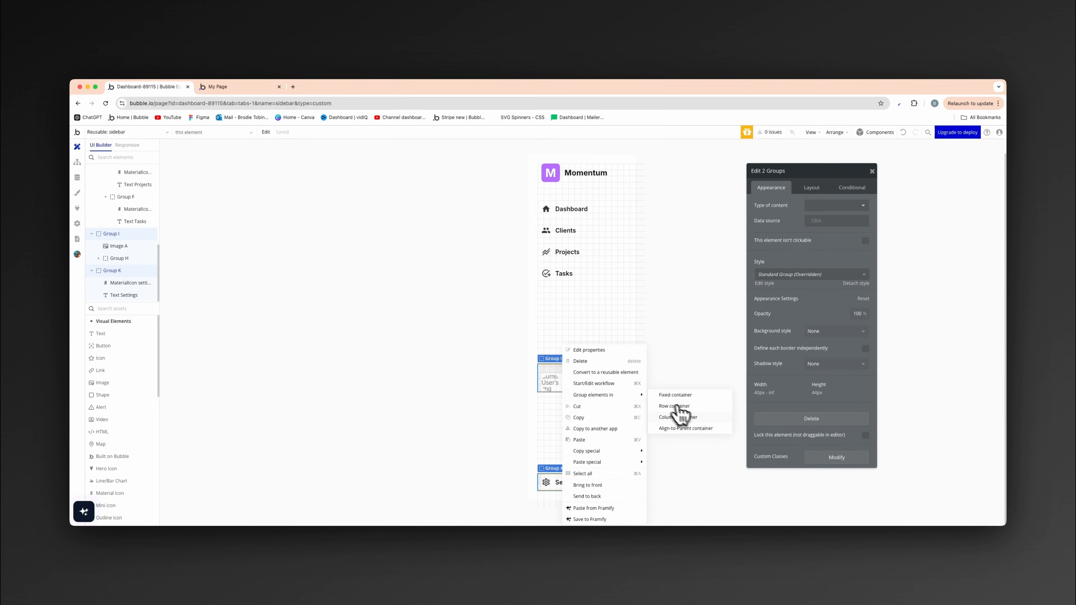
{"action": "left_click", "coordinate": [689, 417]}
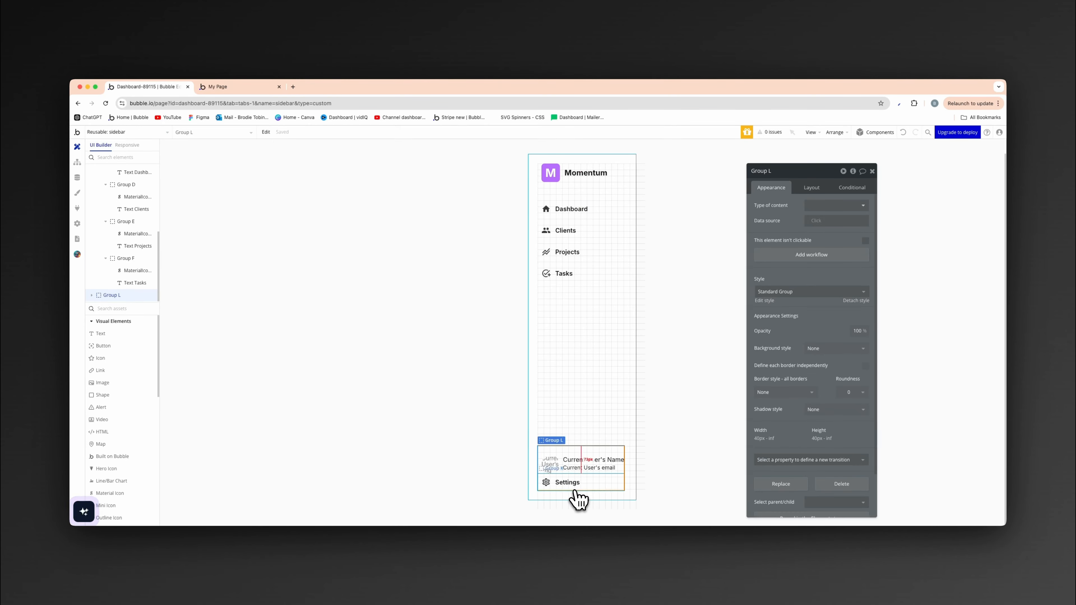
- Make the Settings item first in its column container so it sits above the user profile
{"action": "left_click", "coordinate": [577, 498]}
{"action": "left_click", "coordinate": [818, 191]}
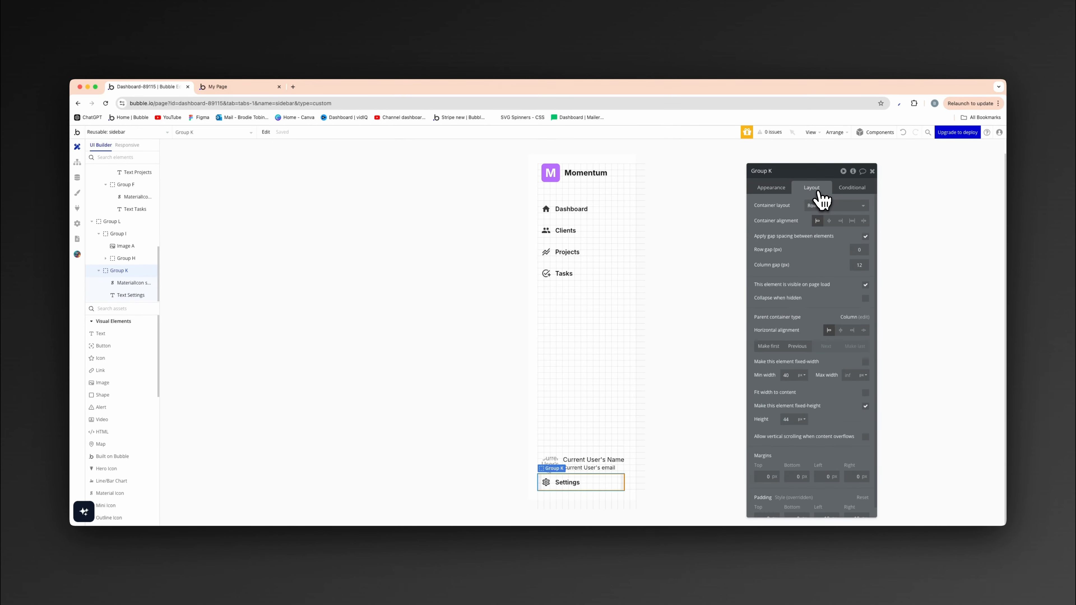
{"action": "left_click", "coordinate": [768, 346]}
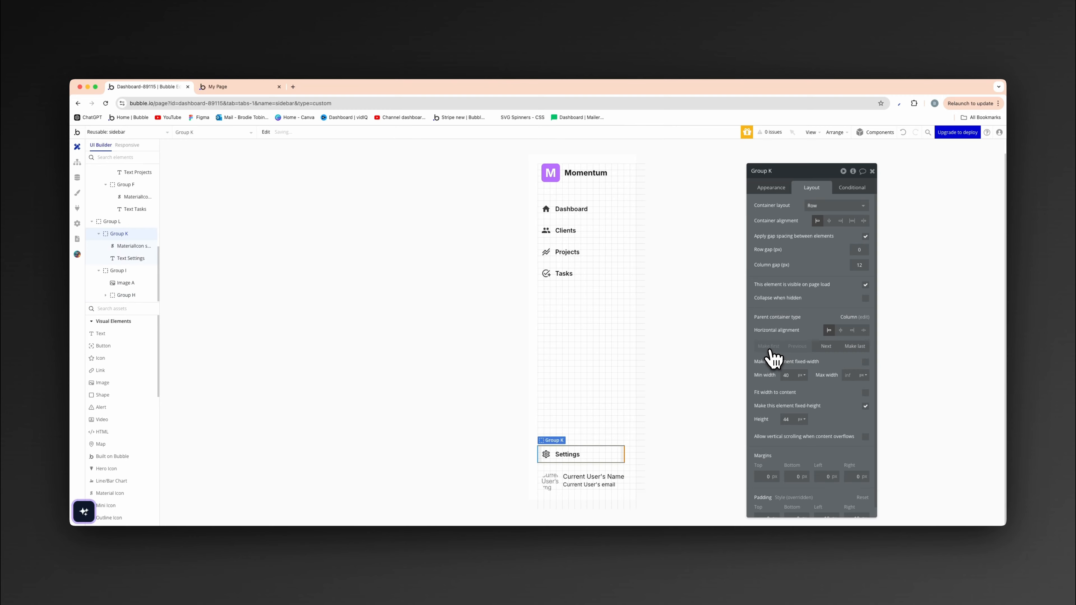
{"action": "left_click", "coordinate": [488, 373]}
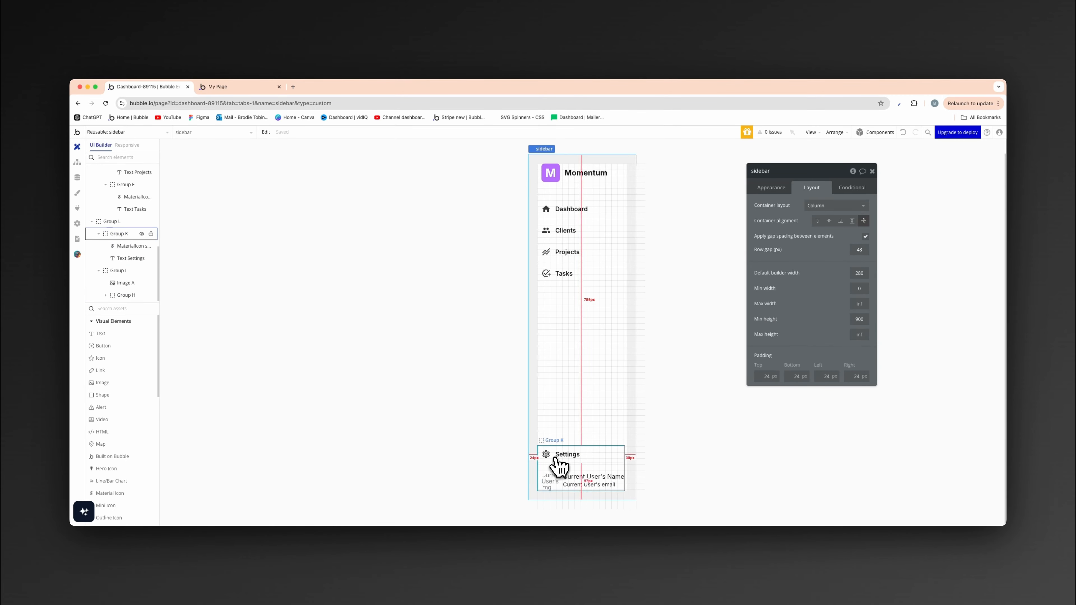
- Set the minimum width of the group holding the Settings icon and text to 0
{"action": "left_click", "coordinate": [557, 466]}
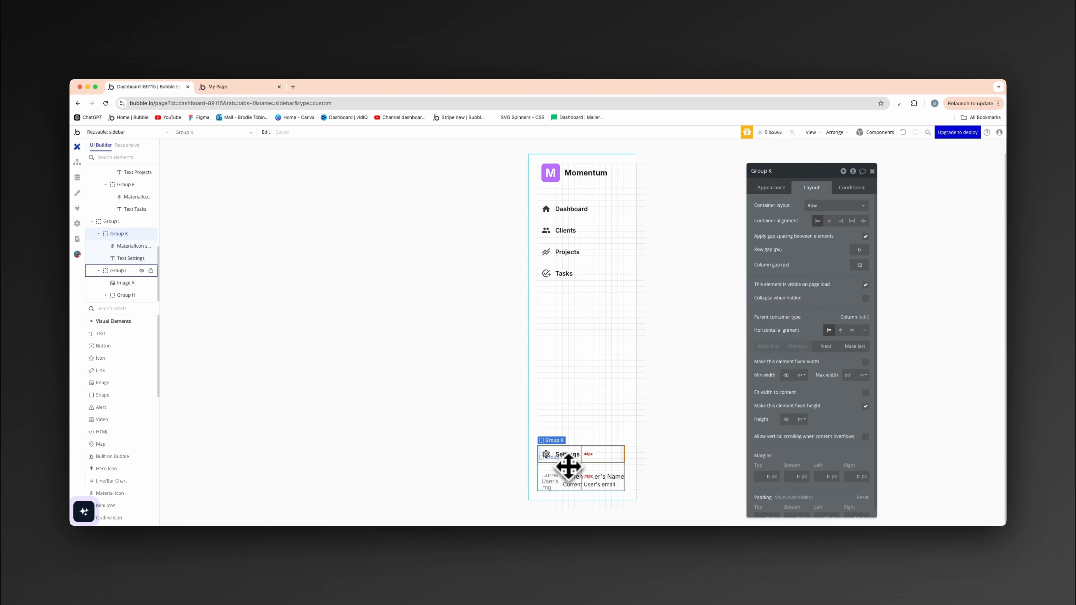
{"action": "left_click", "coordinate": [630, 423]}
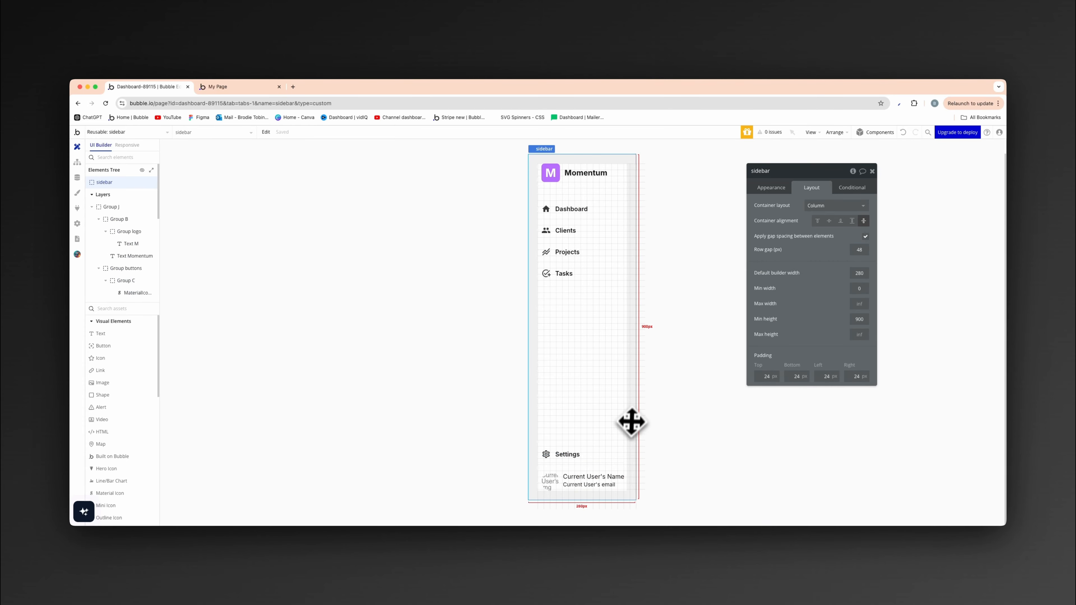
{"action": "left_click", "coordinate": [620, 458]}
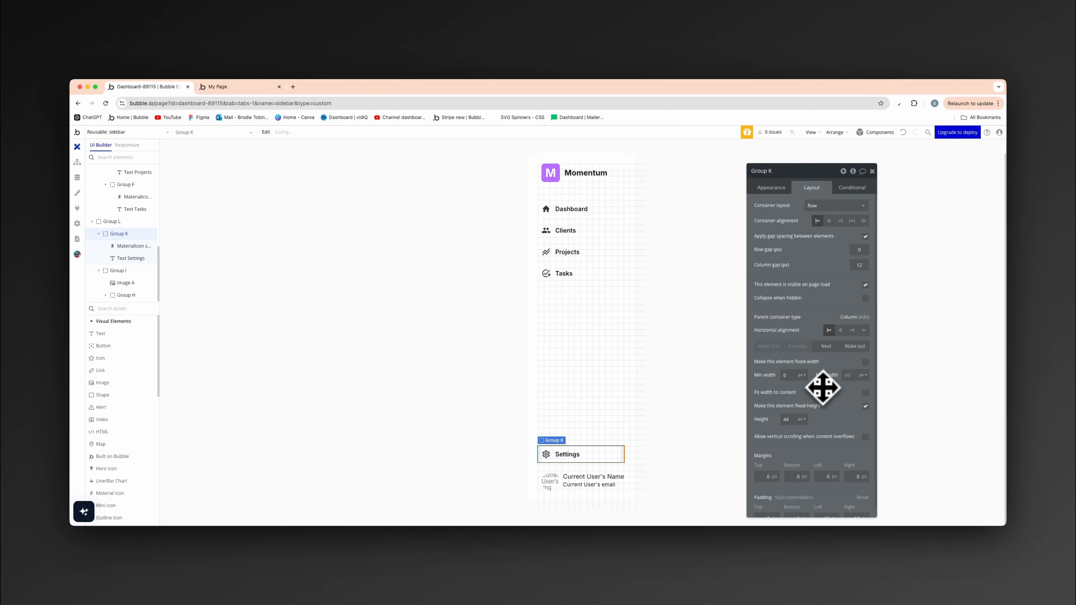
{"action": "left_click", "coordinate": [447, 441]}
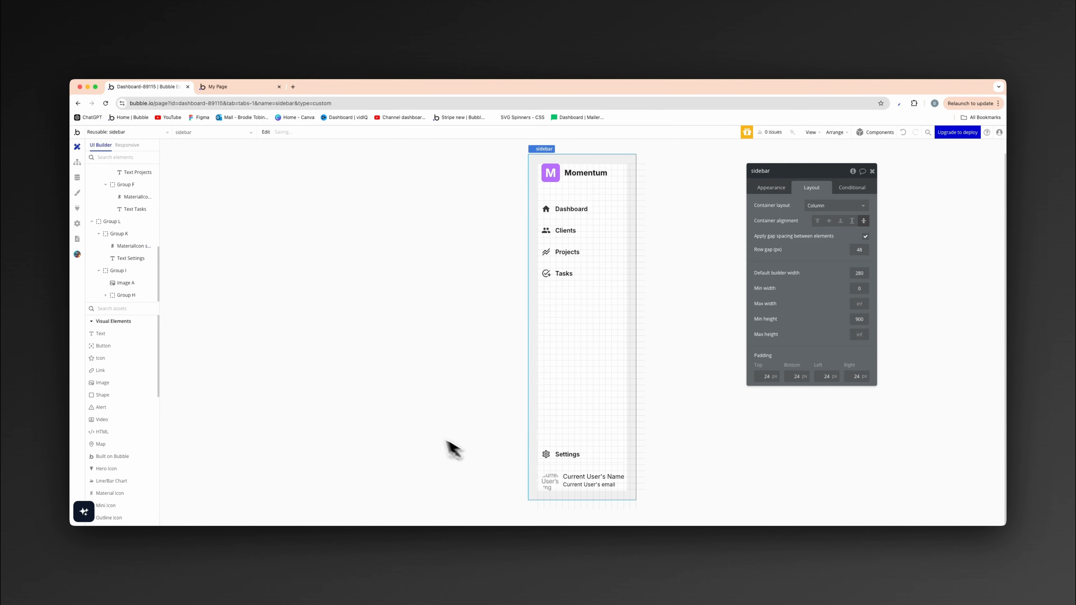
{"action": "left_click", "coordinate": [565, 470]}
{"action": "left_click", "coordinate": [444, 342]}
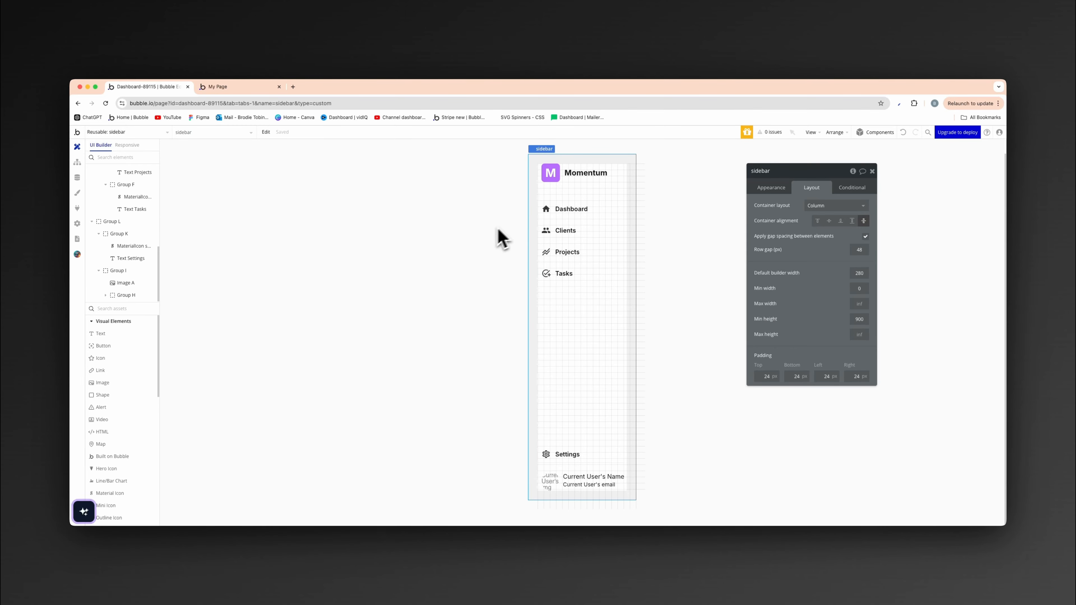
- Define the sidebar's borders independently and give it a solid right border, 1 wide, in the borders color variable
{"action": "left_click", "coordinate": [771, 188]}
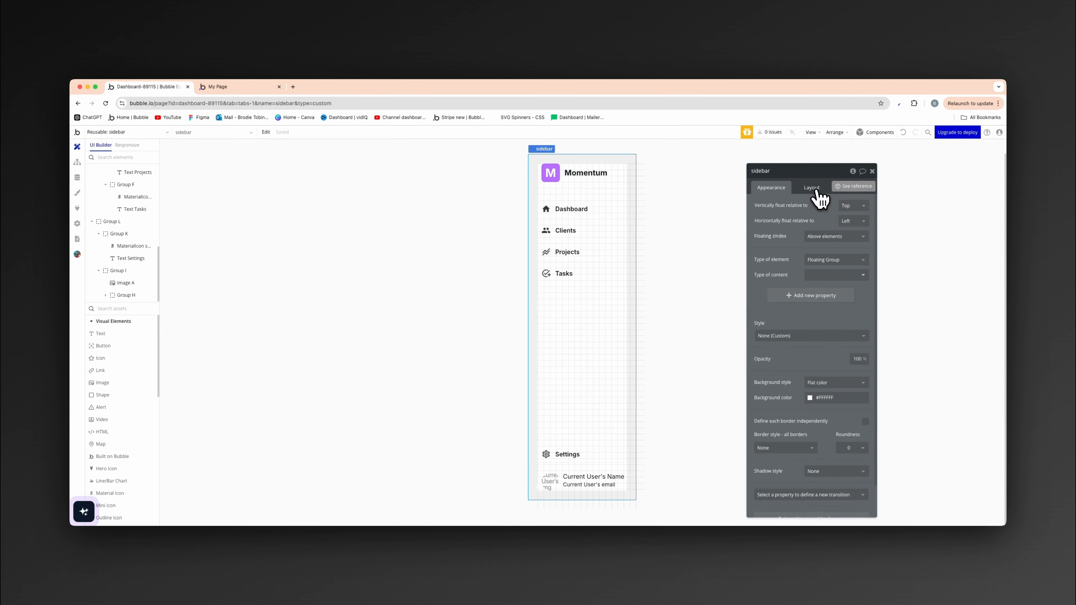
{"action": "scroll", "coordinate": [809, 322], "scroll_direction": "down", "scroll_amount": 1}
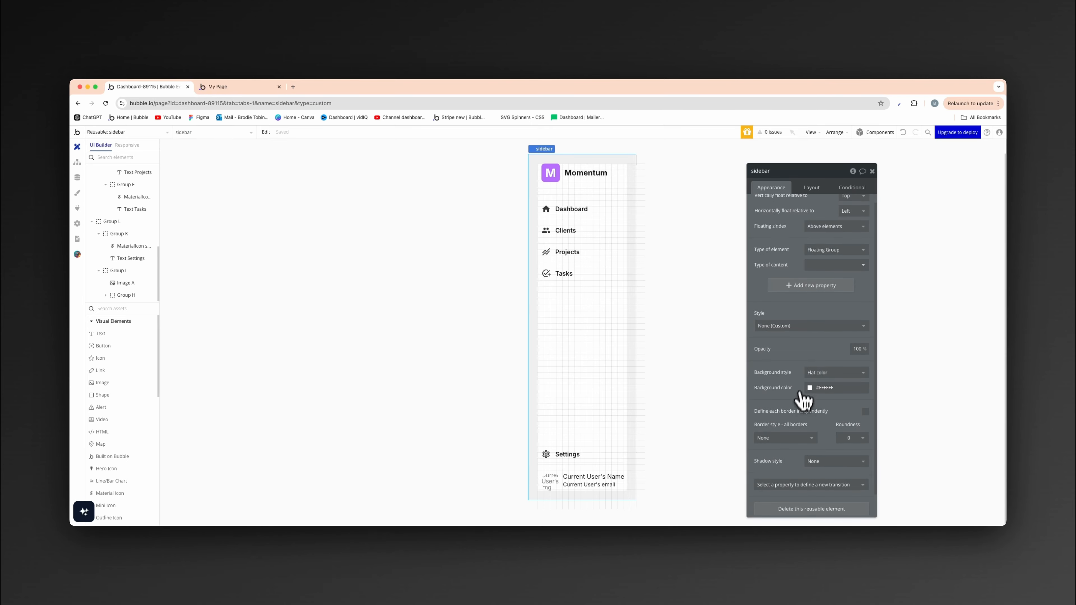
{"action": "left_click", "coordinate": [865, 413]}
{"action": "scroll", "coordinate": [847, 437], "scroll_direction": "down", "scroll_amount": 3}
{"action": "left_click", "coordinate": [799, 396]}
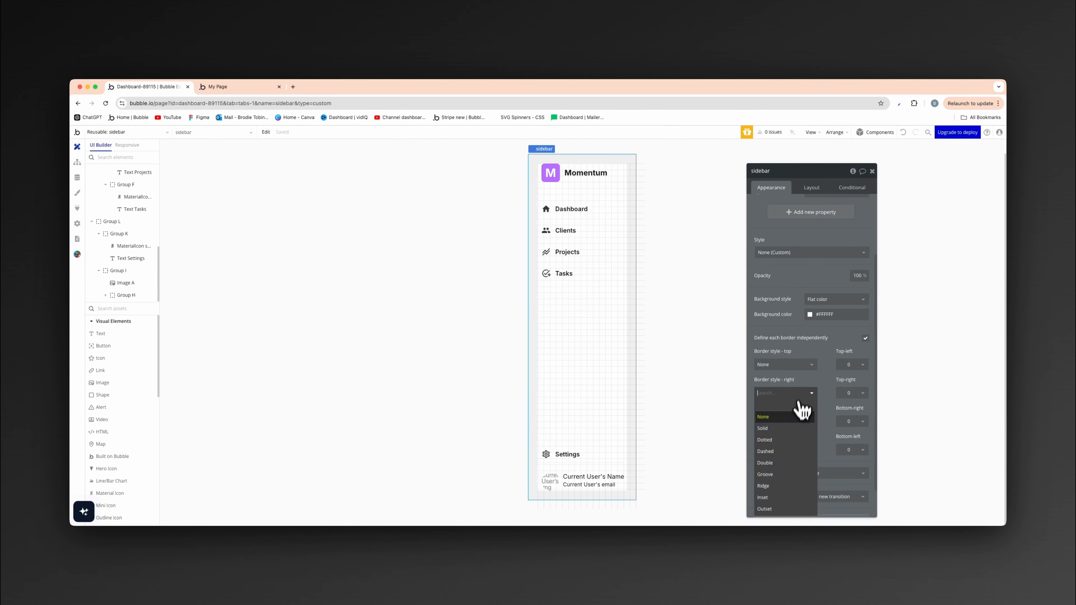
{"action": "left_click", "coordinate": [788, 428]}
{"action": "left_click", "coordinate": [812, 425]}
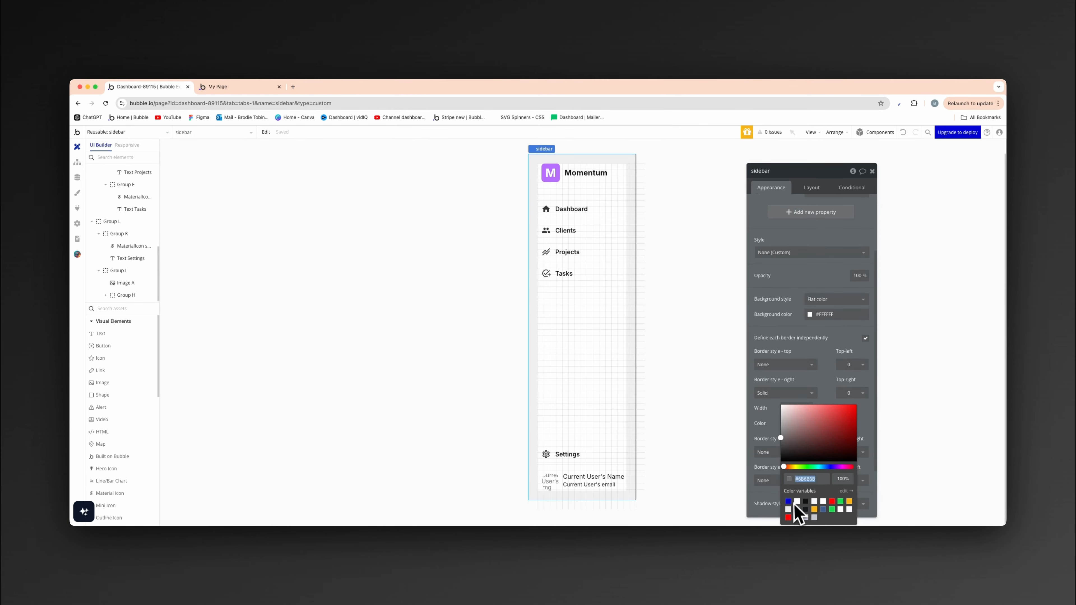
{"action": "left_click", "coordinate": [795, 505]}
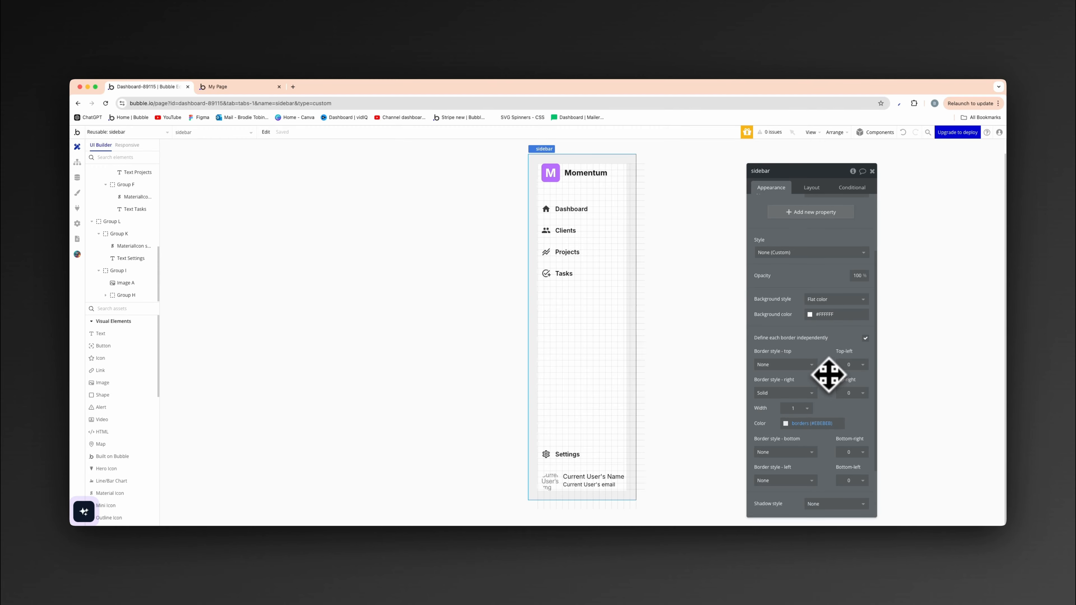
{"action": "scroll", "coordinate": [471, 339], "scroll_direction": "up", "scroll_amount": 1}
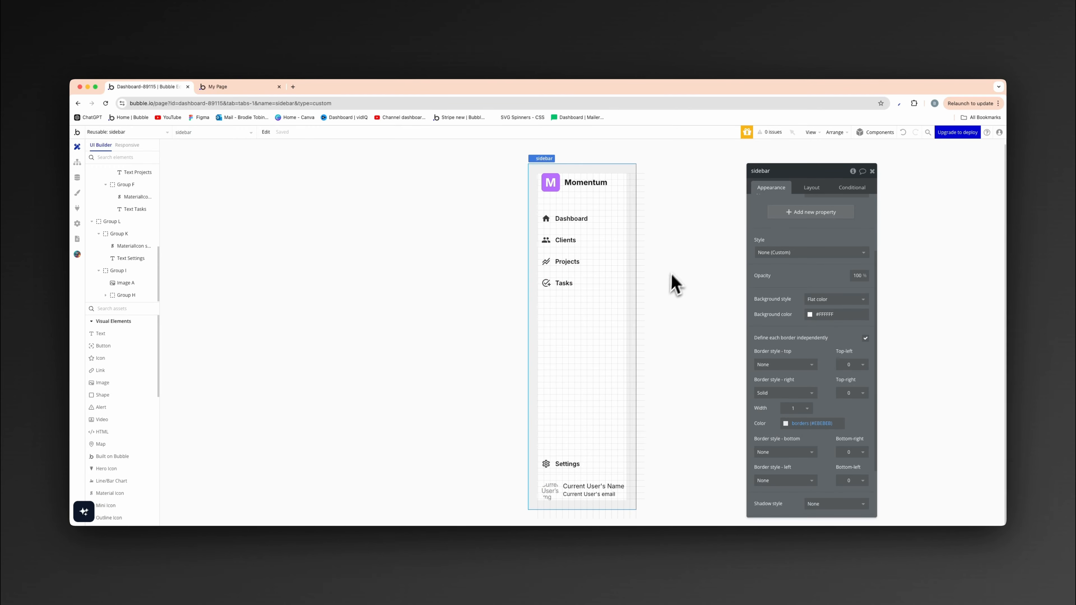
{"action": "scroll", "coordinate": [671, 275], "scroll_direction": "down", "scroll_amount": 1}
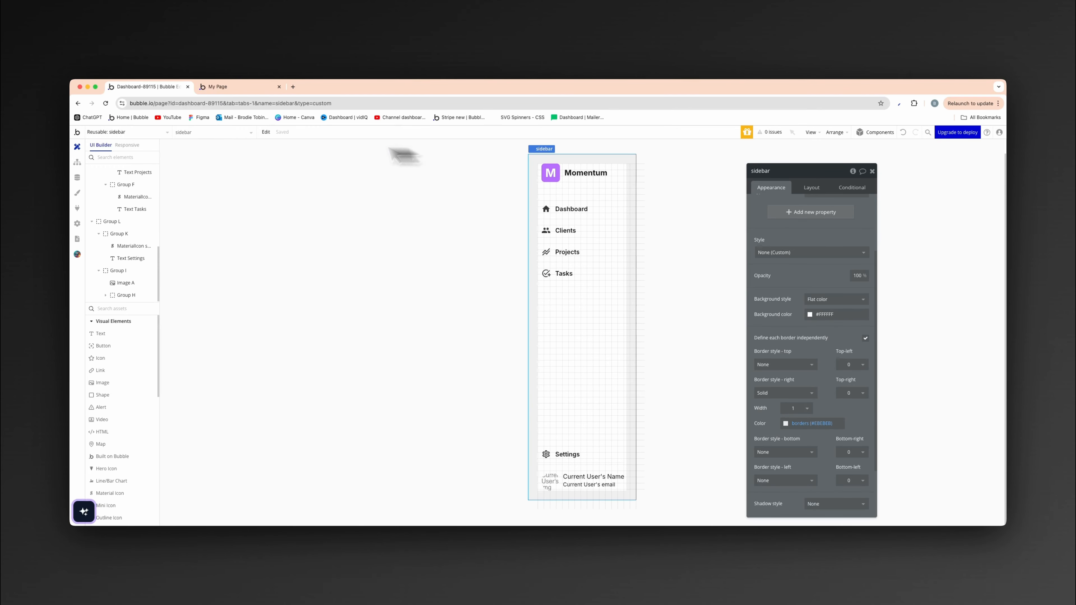
- Open the dashboard page and place the reusable sidebar element on its canvas
{"action": "left_click", "coordinate": [138, 135]}
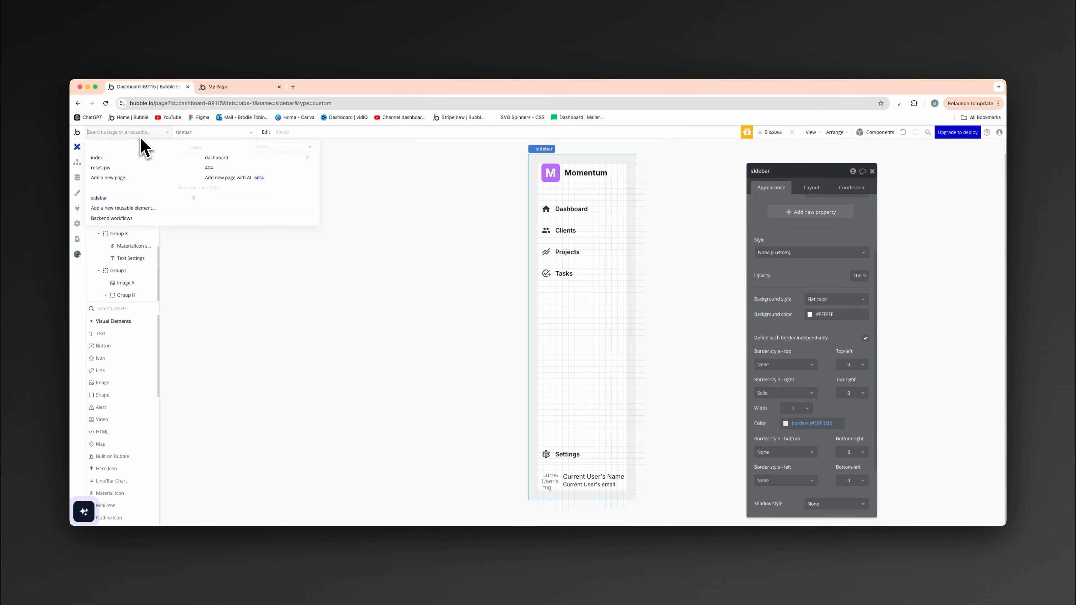
{"action": "left_click", "coordinate": [222, 161]}
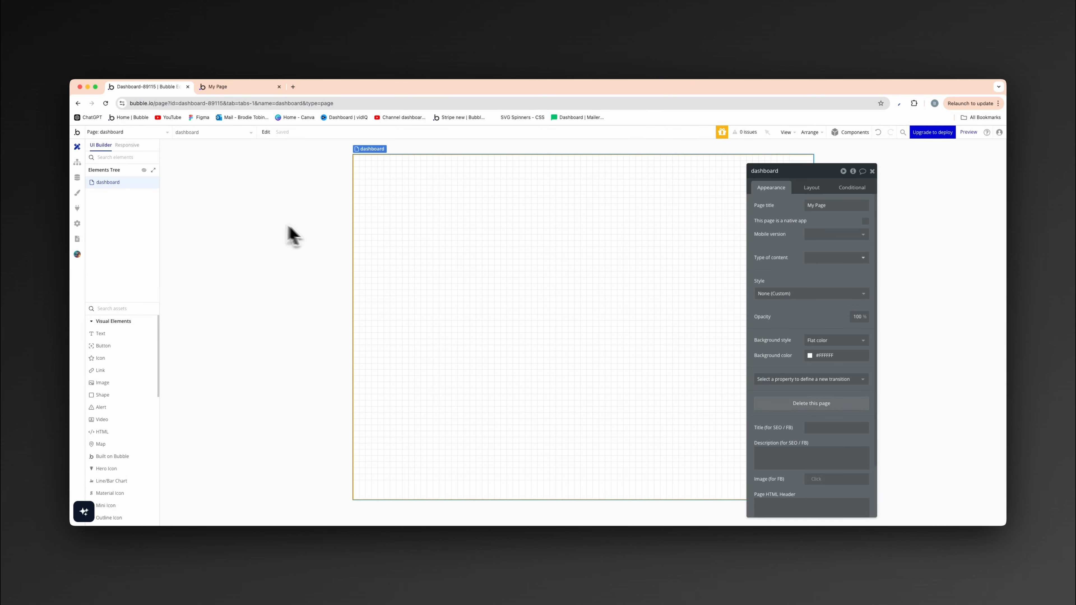
{"action": "left_click", "coordinate": [809, 188]}
{"action": "left_click", "coordinate": [781, 188]}
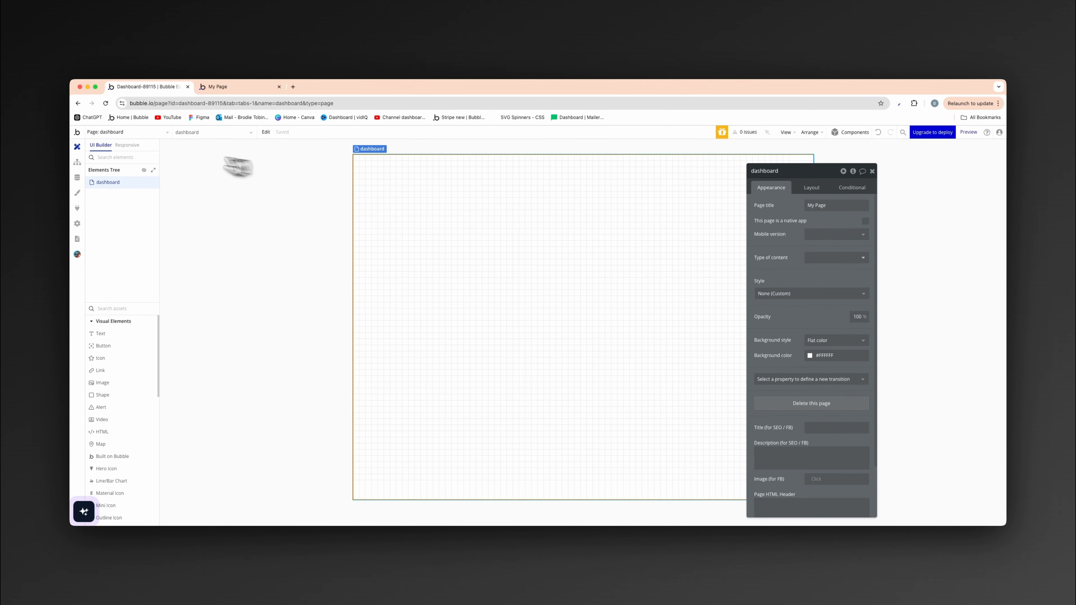
{"action": "scroll", "coordinate": [99, 449], "scroll_direction": "down", "scroll_amount": 10}
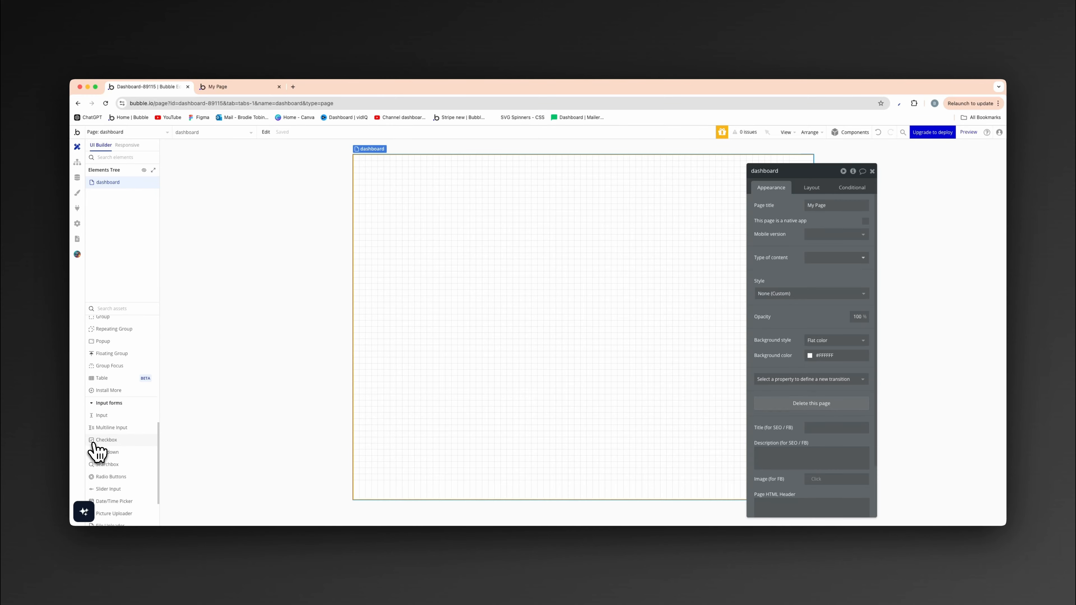
{"action": "mouse_move", "coordinate": [109, 508]}
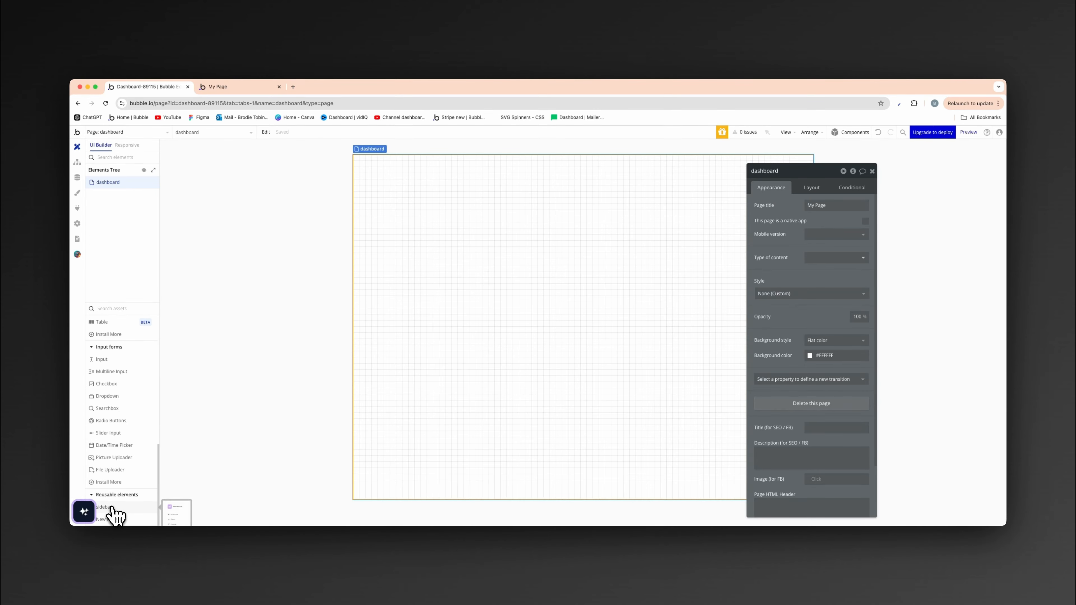
{"action": "left_click_drag", "start_coordinate": [111, 515], "coordinate": [435, 255]}
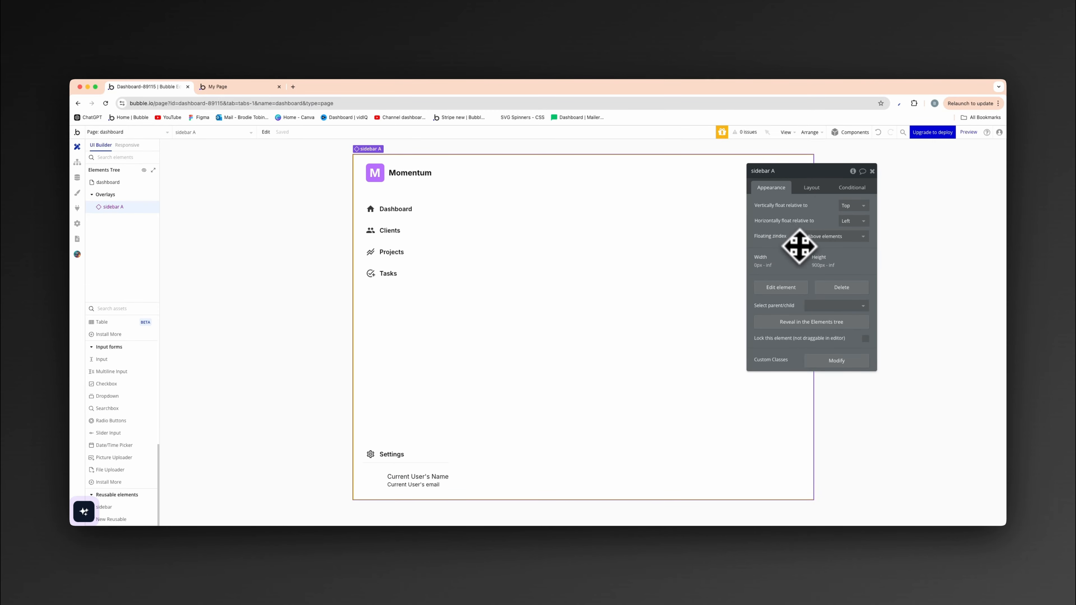
- Reopen the reusable sidebar for editing and set its maximum width to 280
{"action": "left_click", "coordinate": [131, 133]}
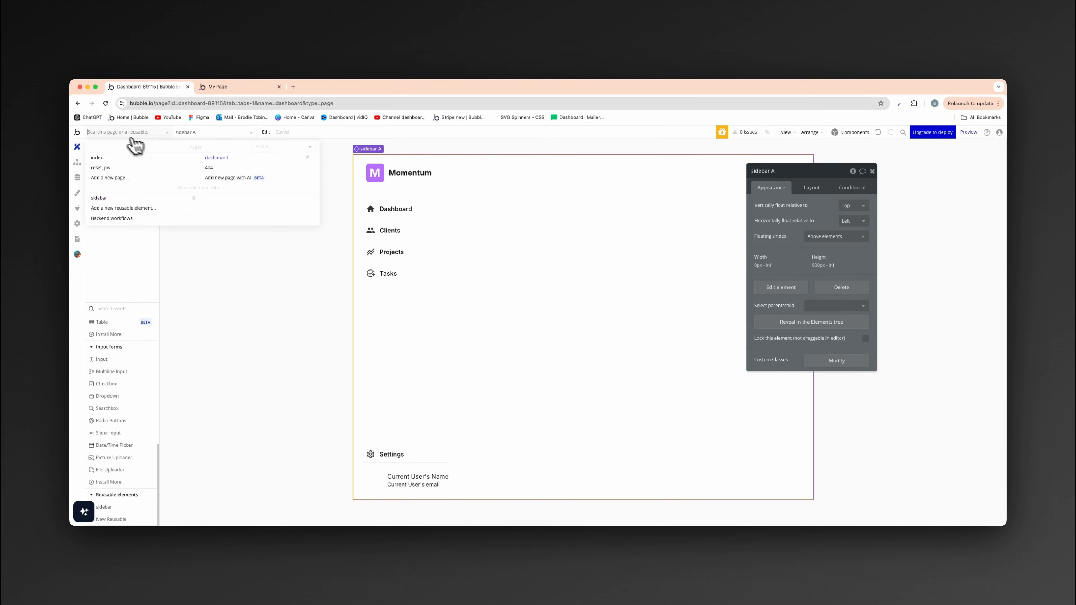
{"action": "left_click", "coordinate": [132, 197]}
{"action": "double_click", "coordinate": [597, 292]}
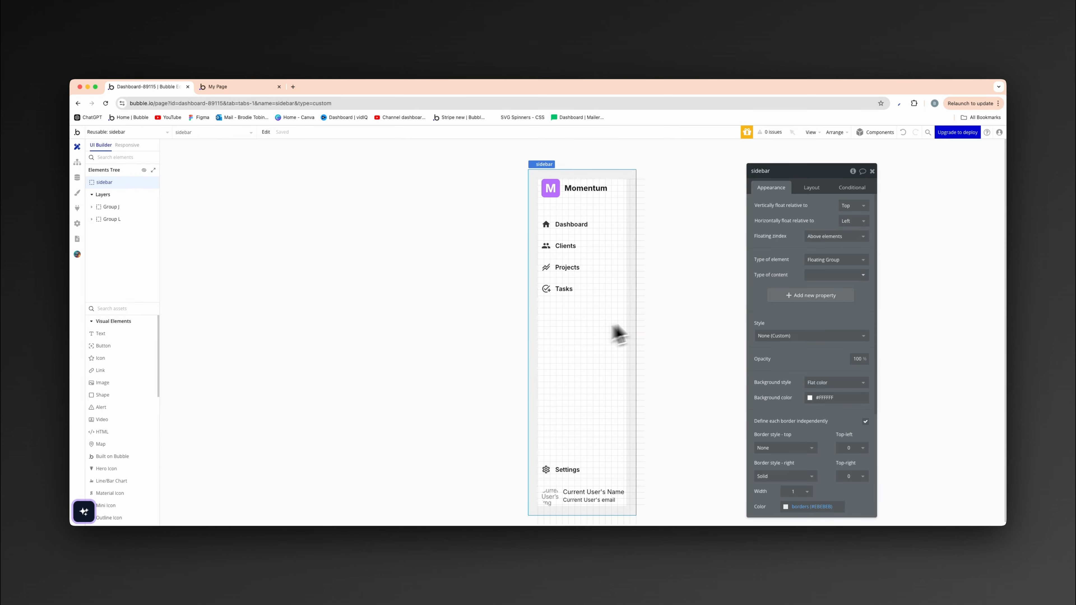
{"action": "left_click", "coordinate": [812, 189]}
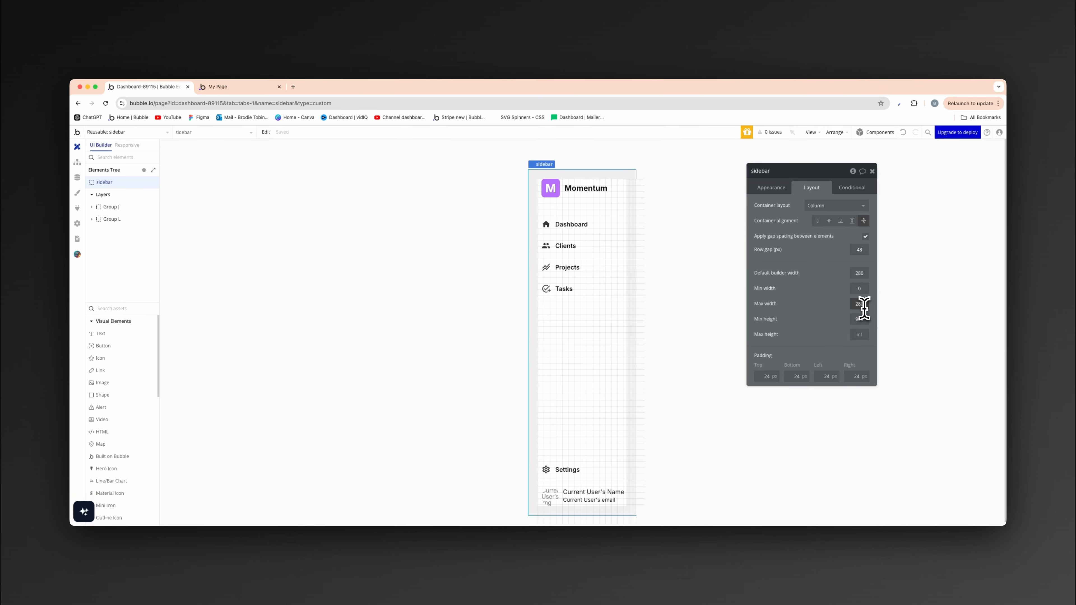
- Open the list of pages and reusable elements
{"action": "left_click", "coordinate": [144, 132]}
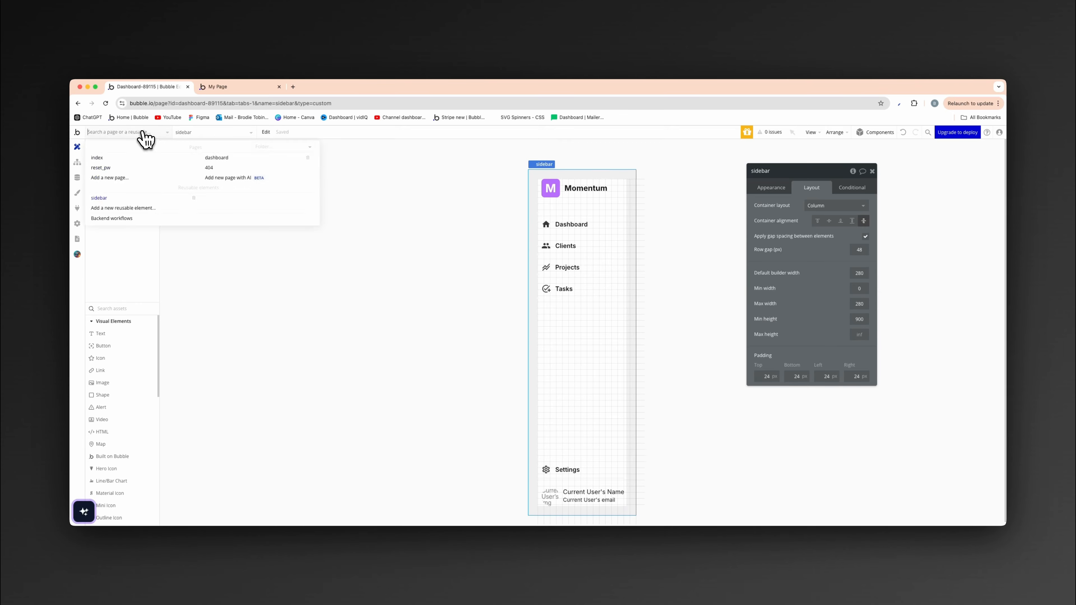
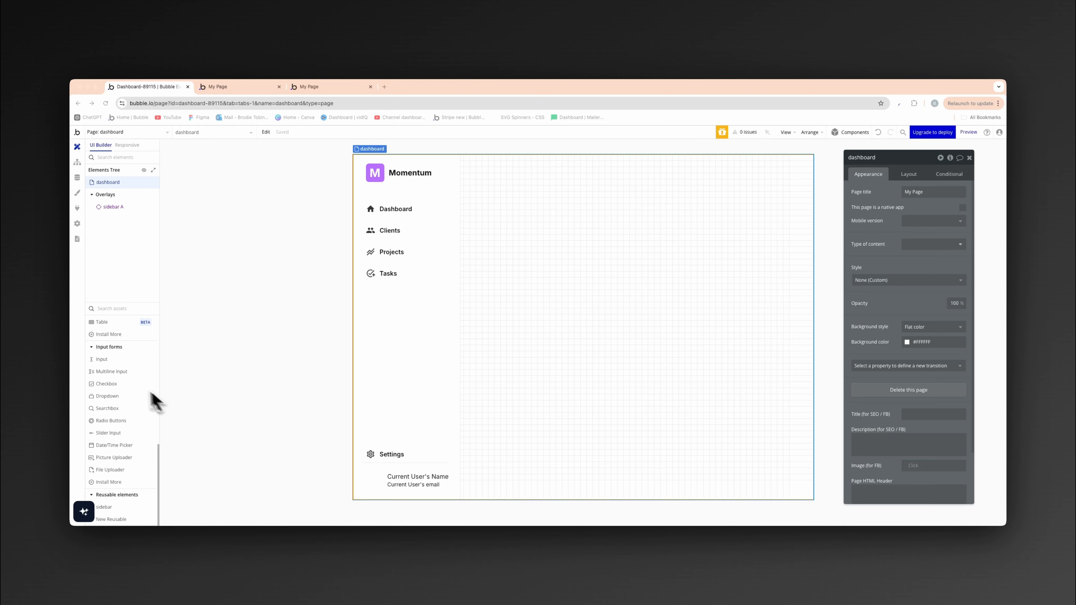
- Find the Floating Group element and add one to the dashboard page
{"action": "left_click", "coordinate": [123, 308]}
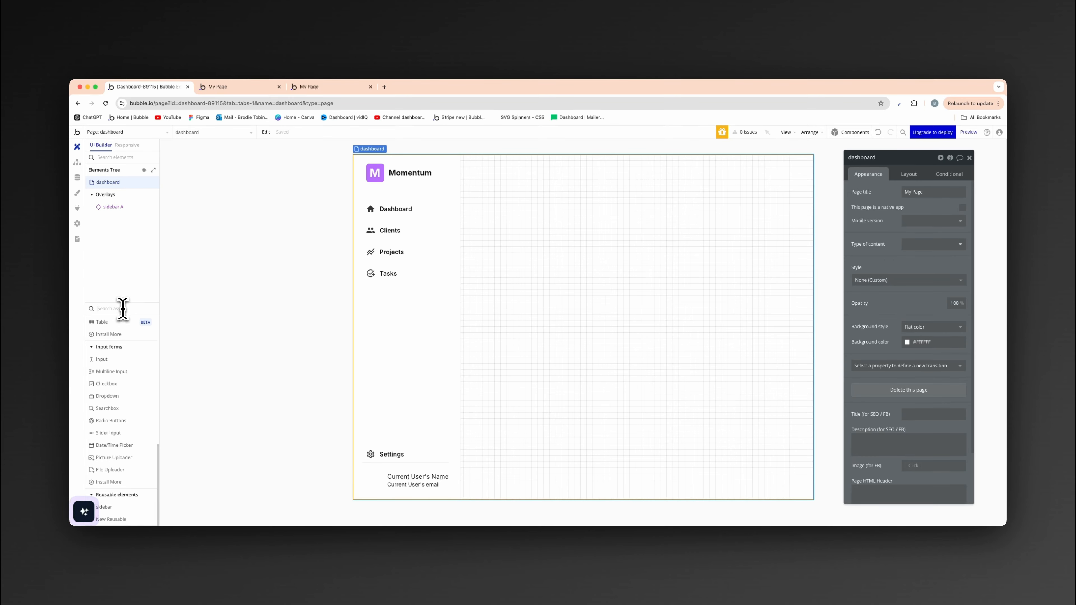
{"action": "type", "text": "float"}
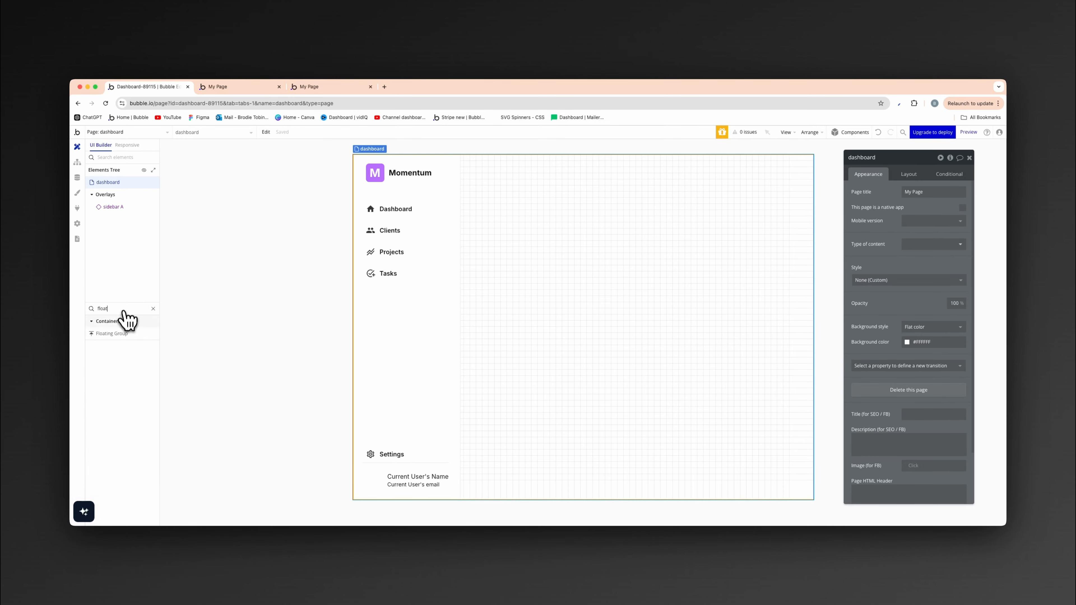
{"action": "left_click", "coordinate": [121, 335]}
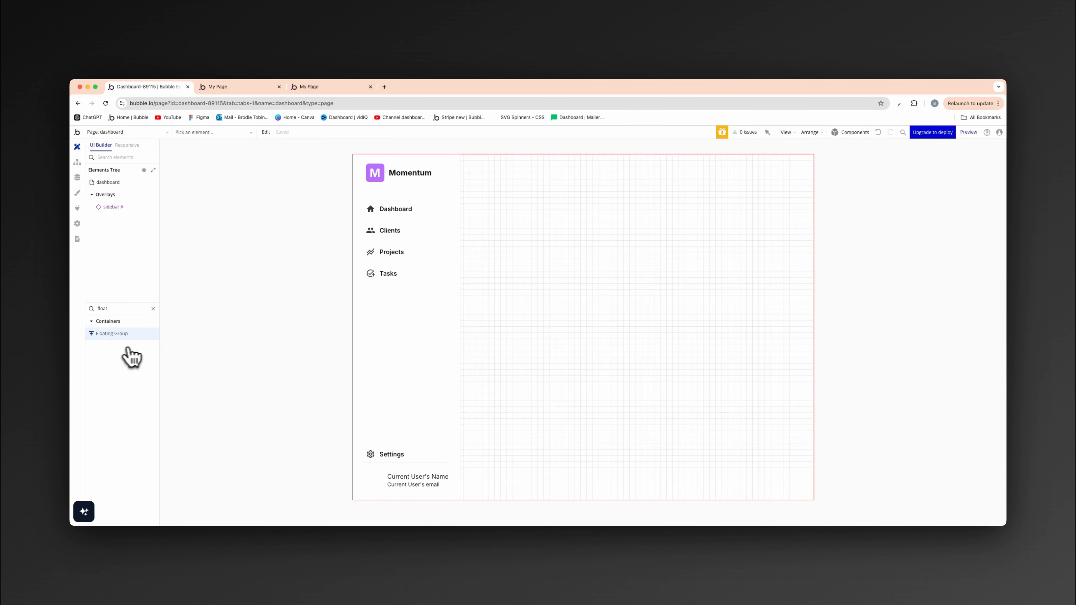
{"action": "left_click", "coordinate": [490, 182]}
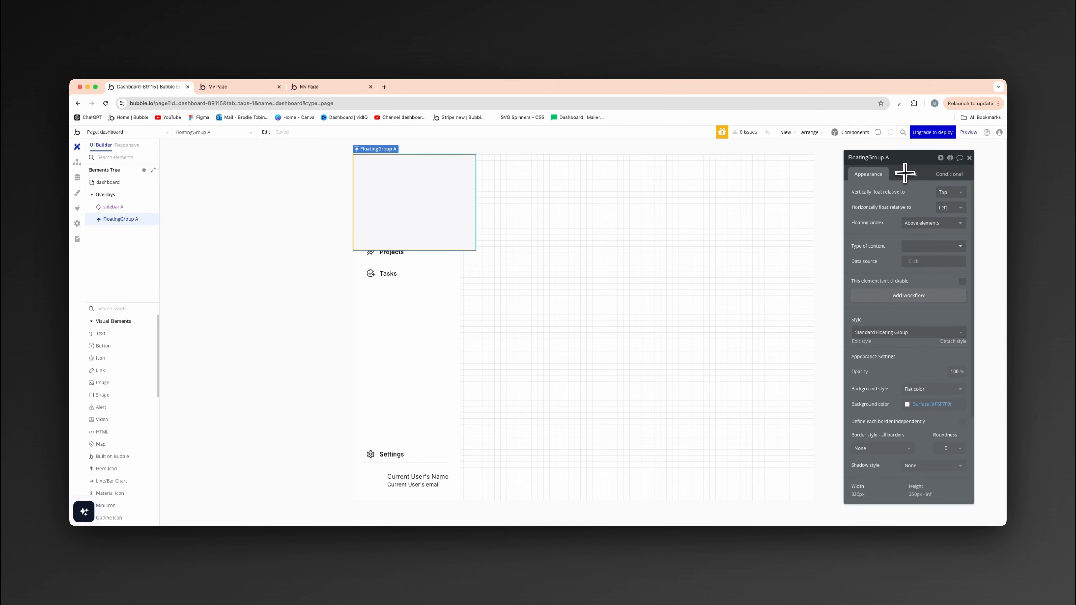
- Set the floating group's left margin to 280 px
{"action": "left_click", "coordinate": [920, 175]}
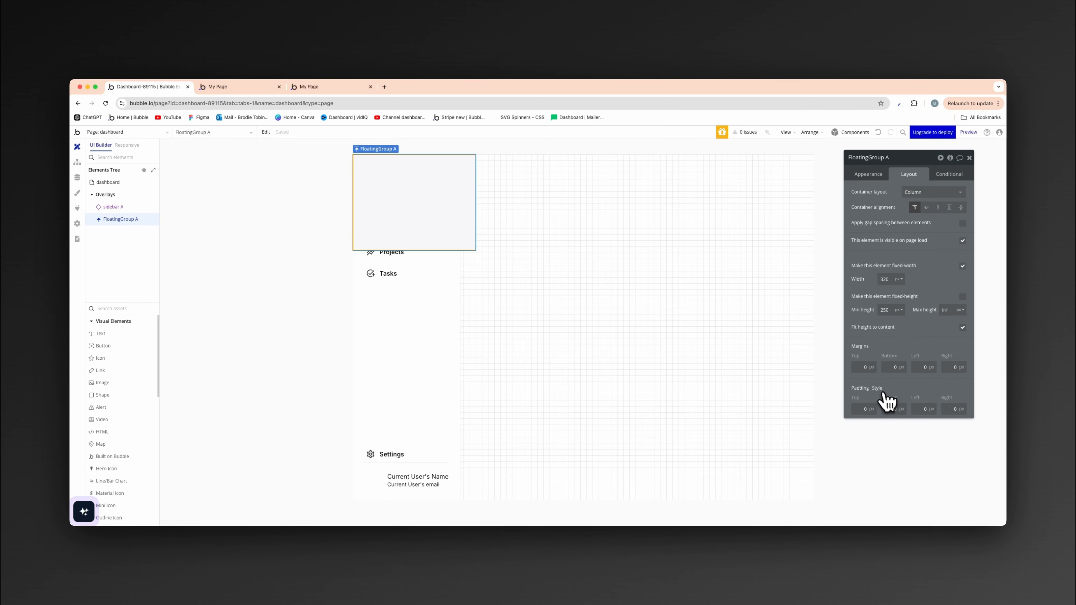
{"action": "left_click", "coordinate": [919, 368]}
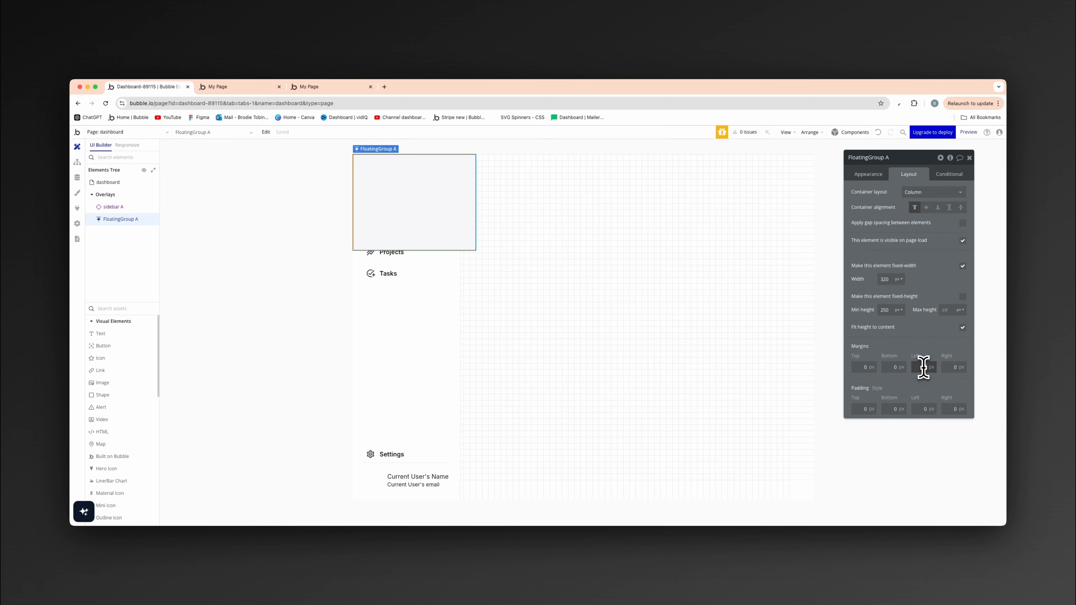
{"action": "type", "text": "280"}
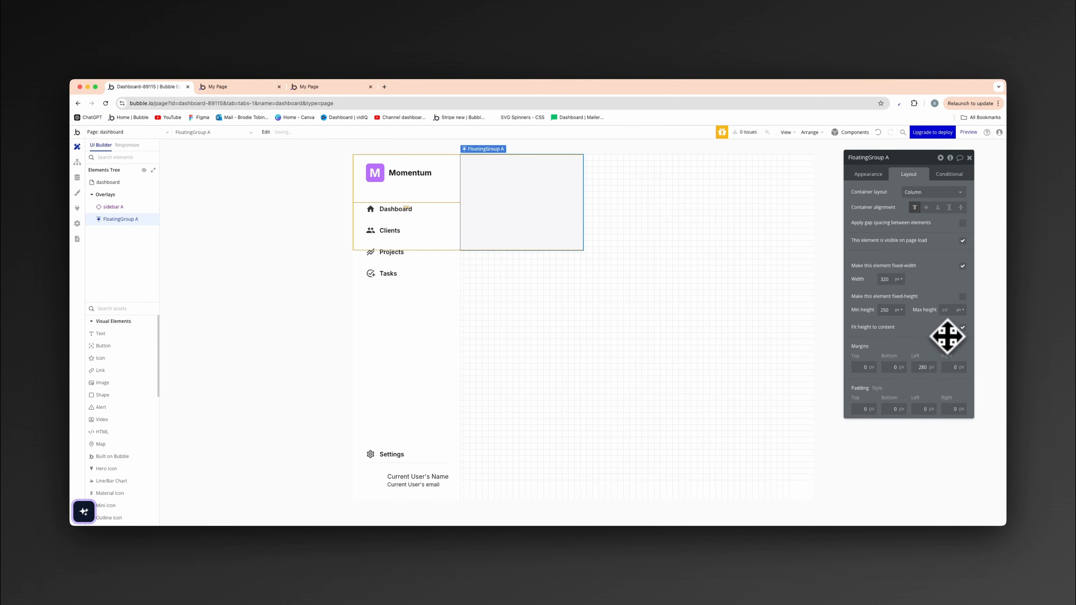
- Give the floating group a fixed height of 80 px and a non-fixed width with a minimum of 0
{"action": "left_click", "coordinate": [961, 296]}
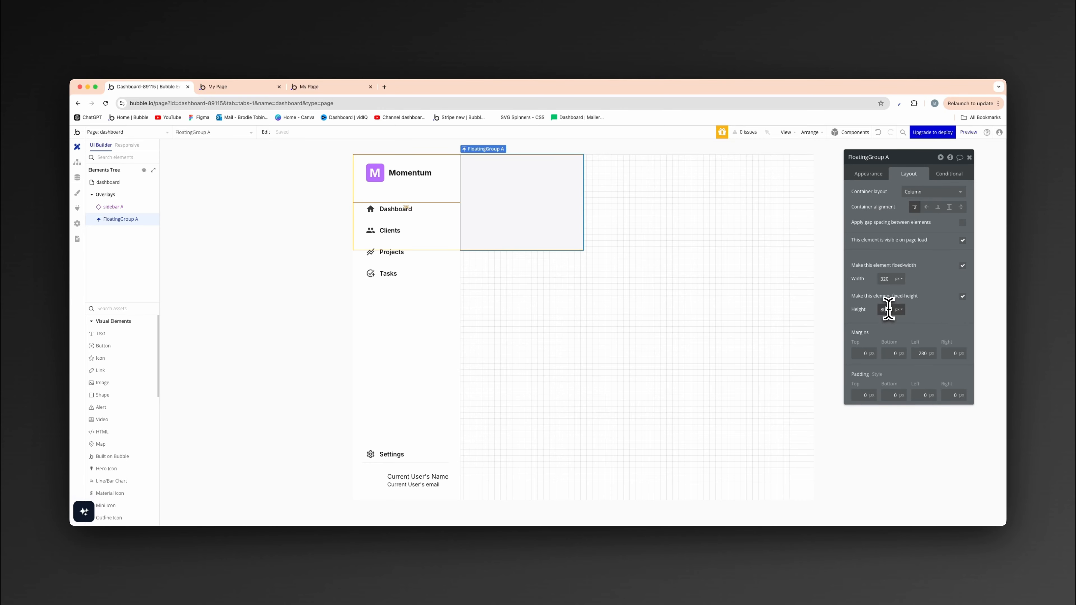
{"action": "left_click", "coordinate": [962, 266]}
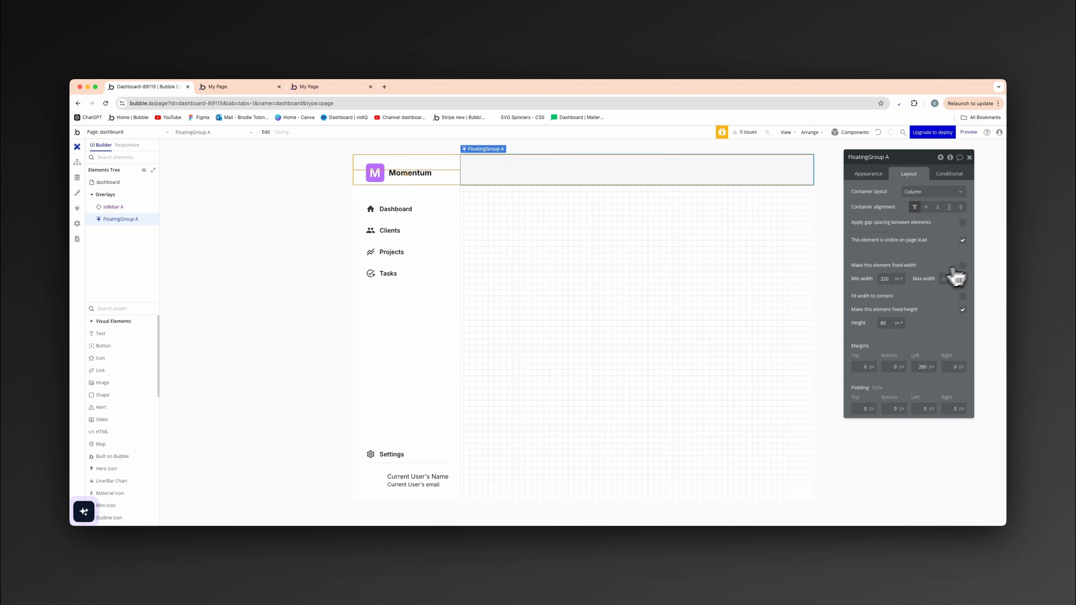
{"action": "double_click", "coordinate": [884, 279]}
{"action": "type", "text": "0"}
{"action": "left_click", "coordinate": [906, 295]}
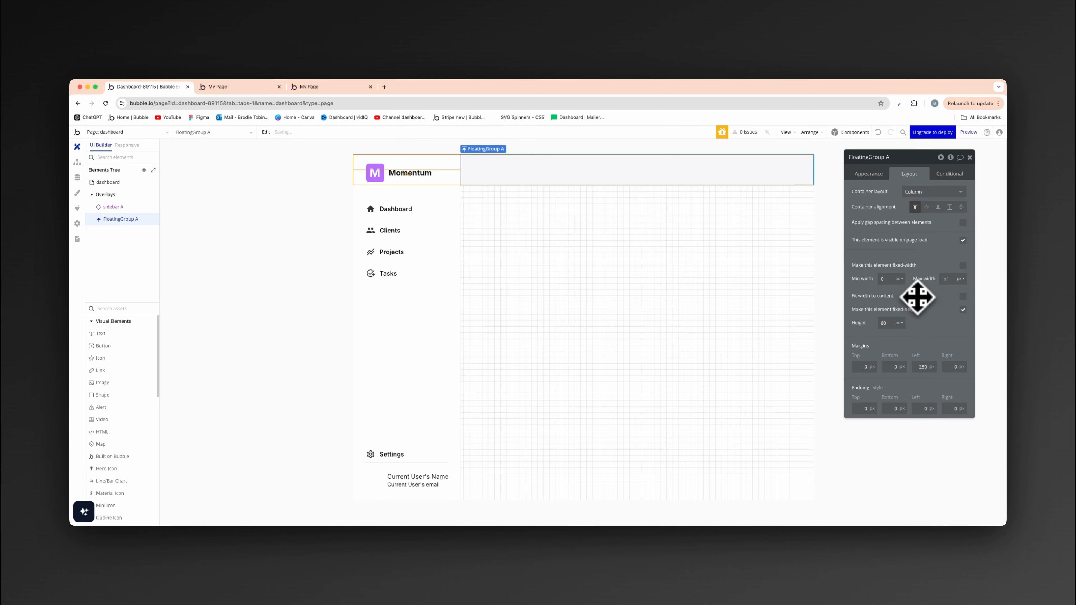
- Set the floating group's flat background color to the Primary contrast color variable
{"action": "left_click", "coordinate": [873, 174]}
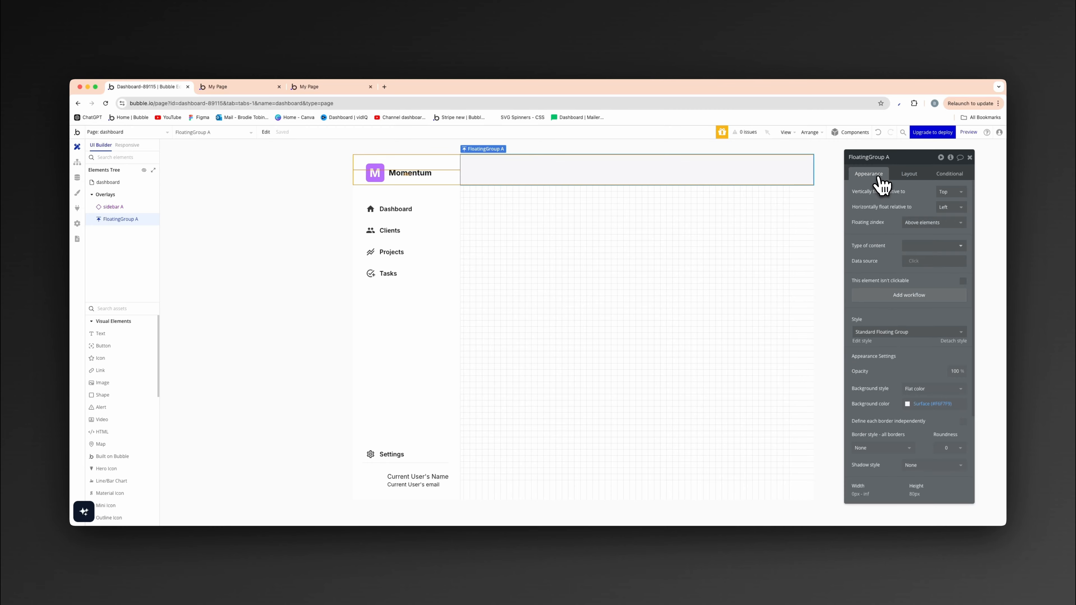
{"action": "left_click", "coordinate": [953, 389]}
{"action": "left_click", "coordinate": [938, 388]}
{"action": "left_click", "coordinate": [937, 404]}
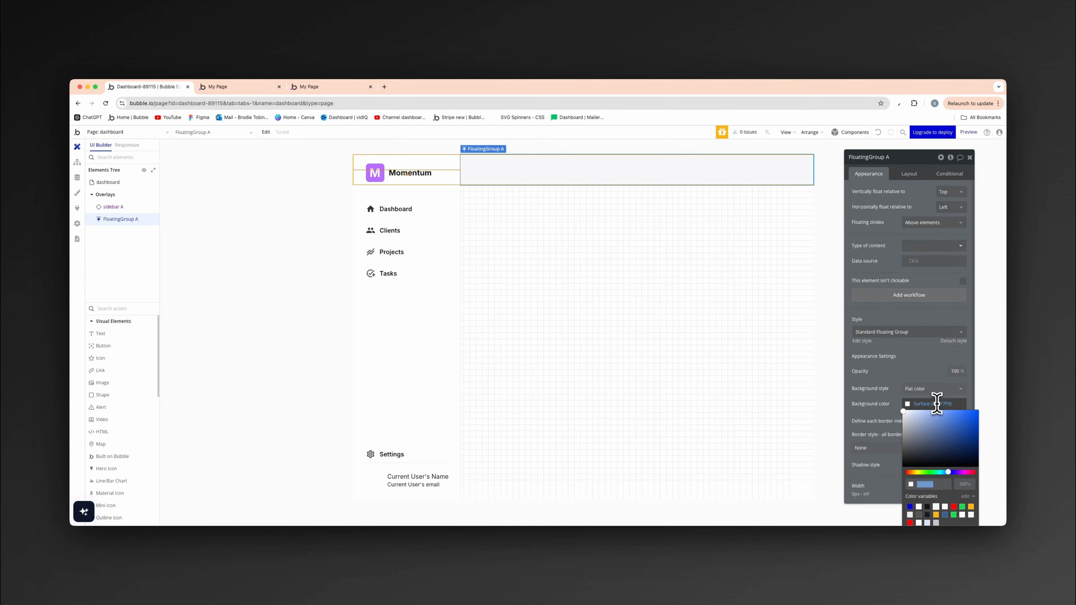
{"action": "left_click", "coordinate": [919, 506]}
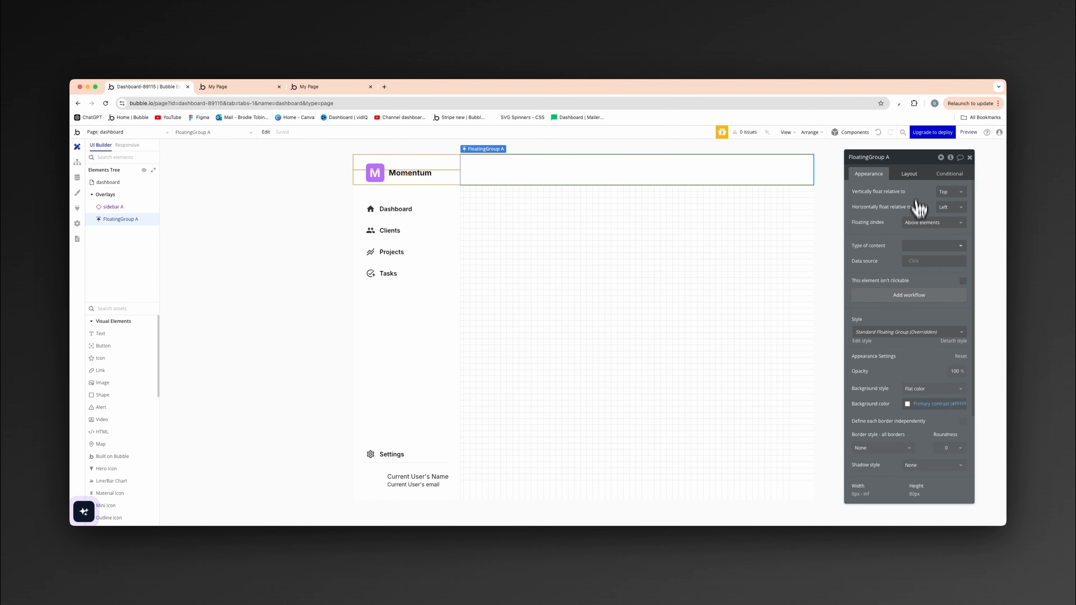
- Set the floating group's left and right padding to 32 px
{"action": "left_click", "coordinate": [909, 174]}
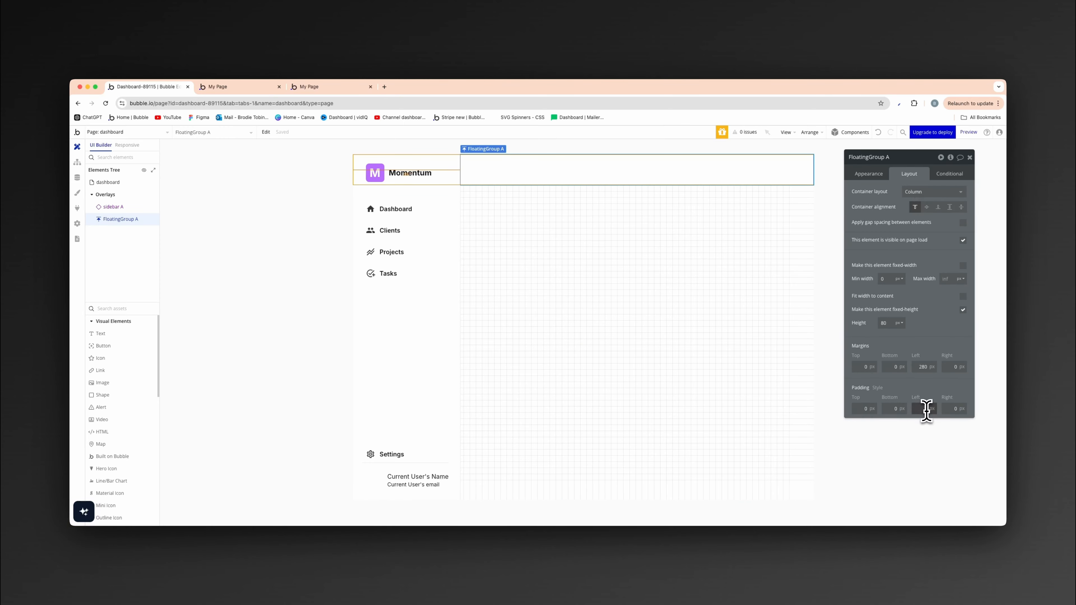
{"action": "type", "text": "32"}
{"action": "key", "text": "Tab"}
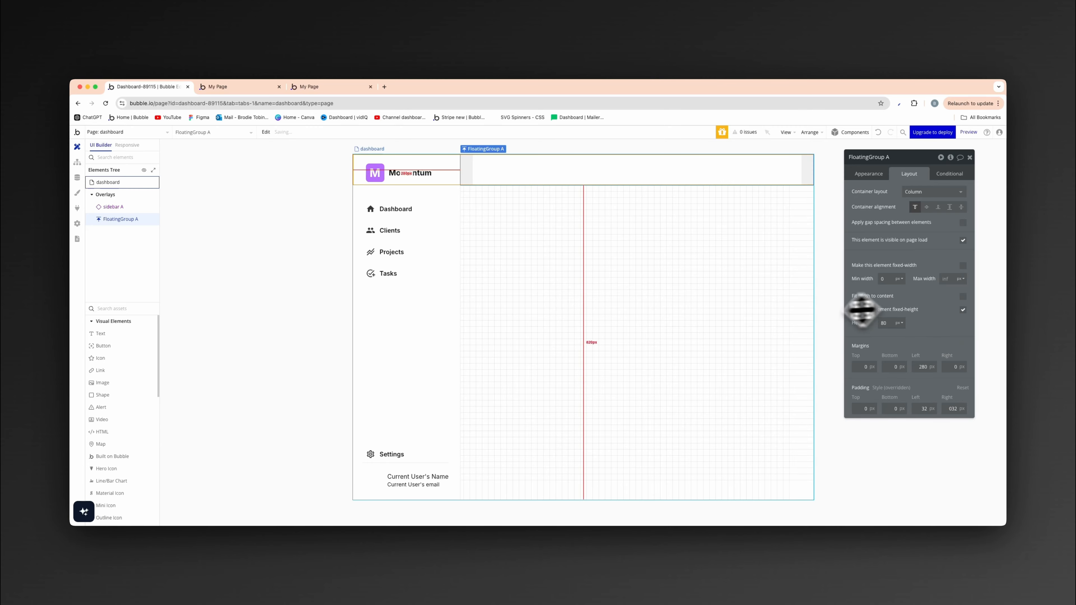
- Add a text element inside the floating group reading "Welcome back" followed by the dynamic Current User's Name
{"action": "left_click_drag", "start_coordinate": [153, 335], "coordinate": [517, 188]}
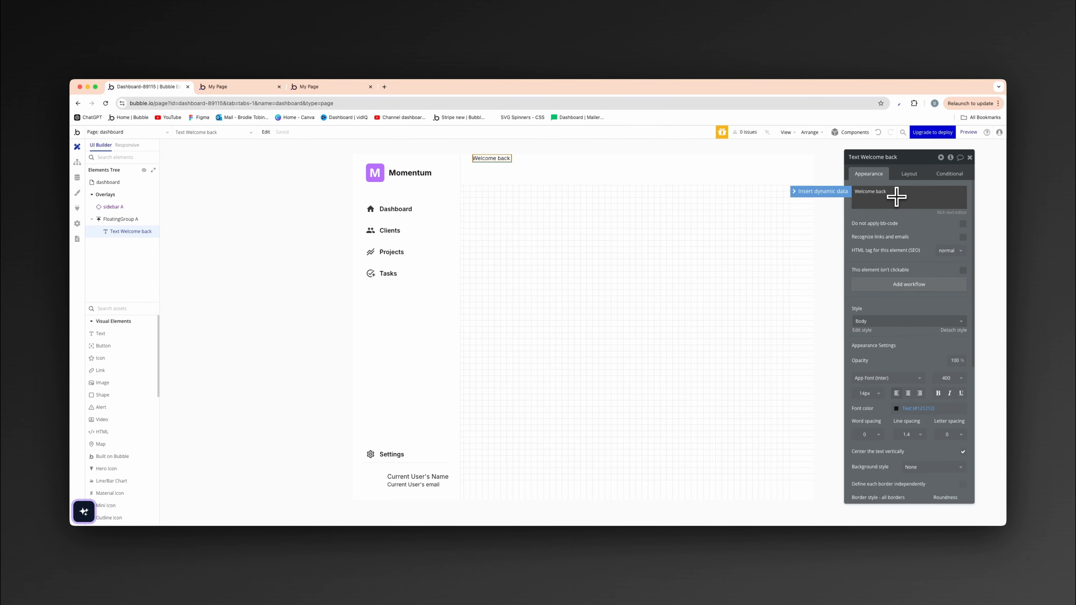
{"action": "left_click", "coordinate": [845, 193]}
{"action": "left_click", "coordinate": [916, 240]}
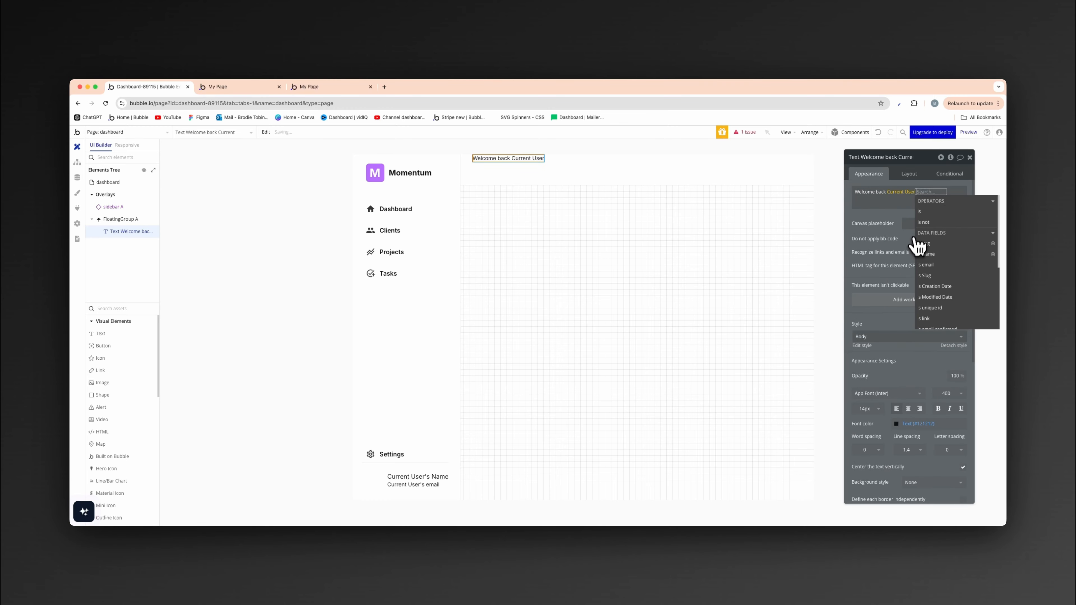
{"action": "left_click", "coordinate": [934, 255]}
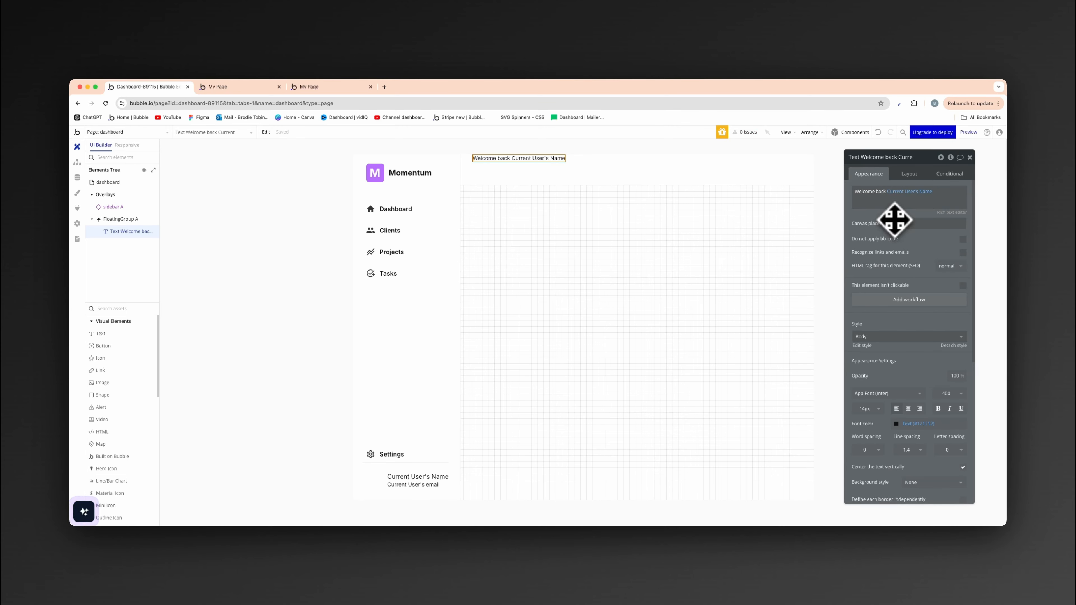
- Apply the Heading 3 style to the welcome text
{"action": "left_click", "coordinate": [904, 395]}
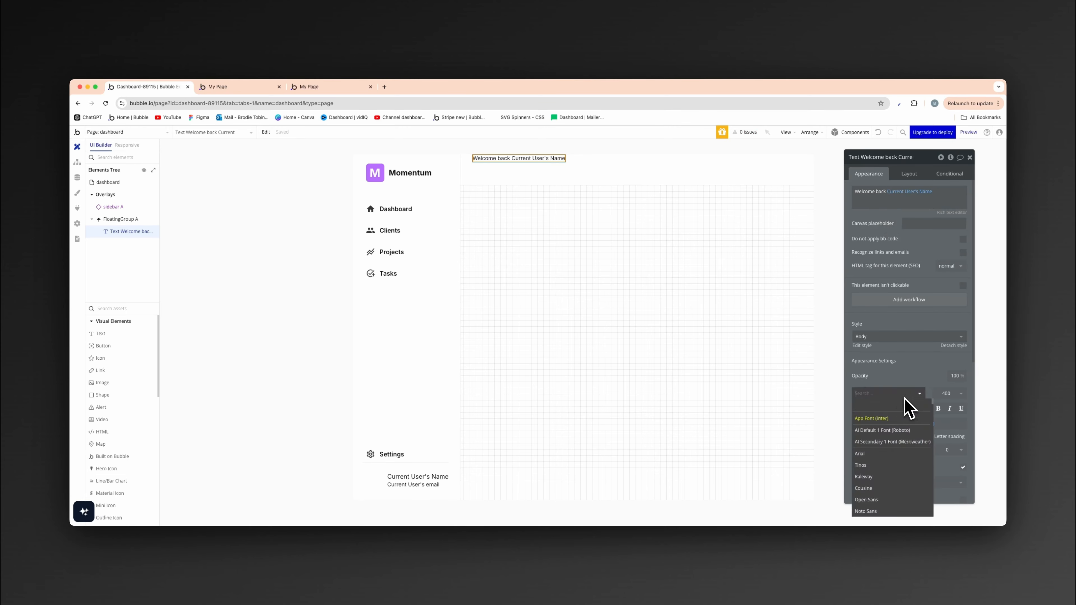
{"action": "left_click", "coordinate": [907, 339]}
{"action": "left_click", "coordinate": [905, 403]}
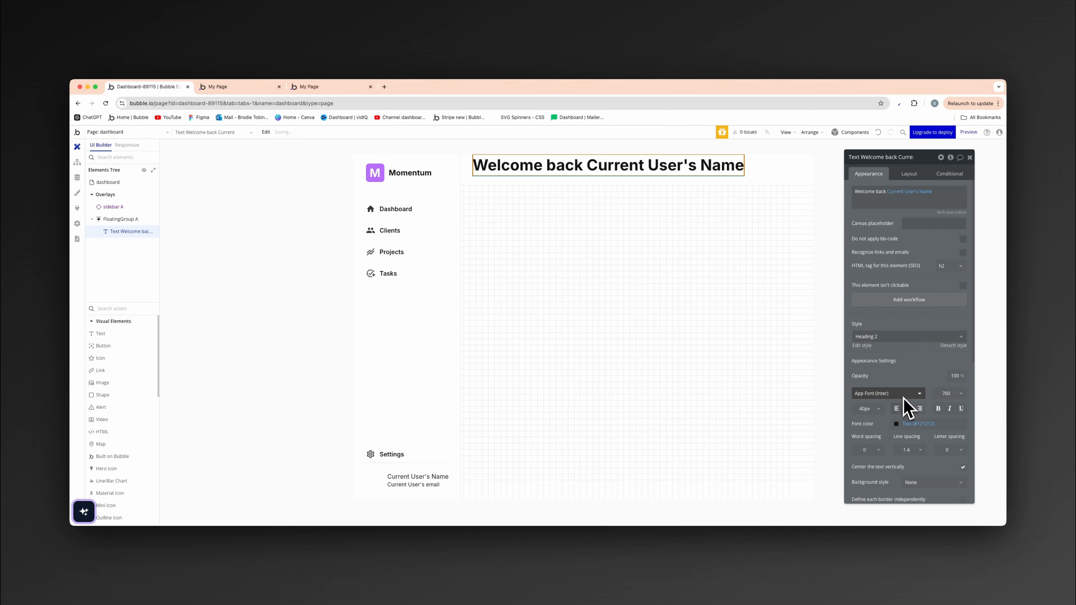
{"action": "left_click", "coordinate": [910, 338]}
{"action": "left_click", "coordinate": [907, 409]}
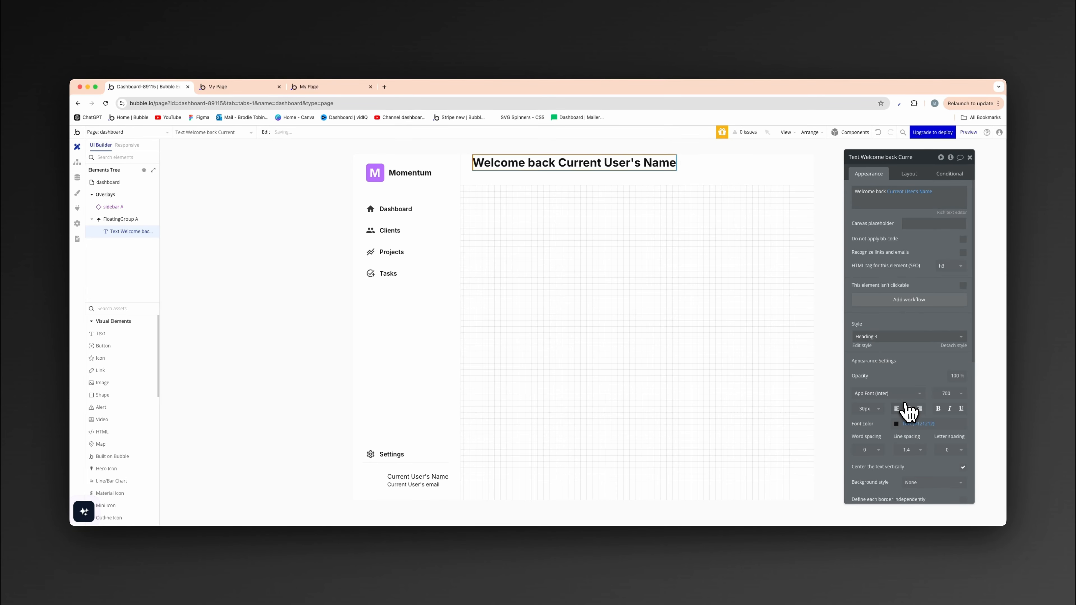
- Set the floating group's container alignment so that the welcome text is vertically centered
{"action": "left_click", "coordinate": [905, 177]}
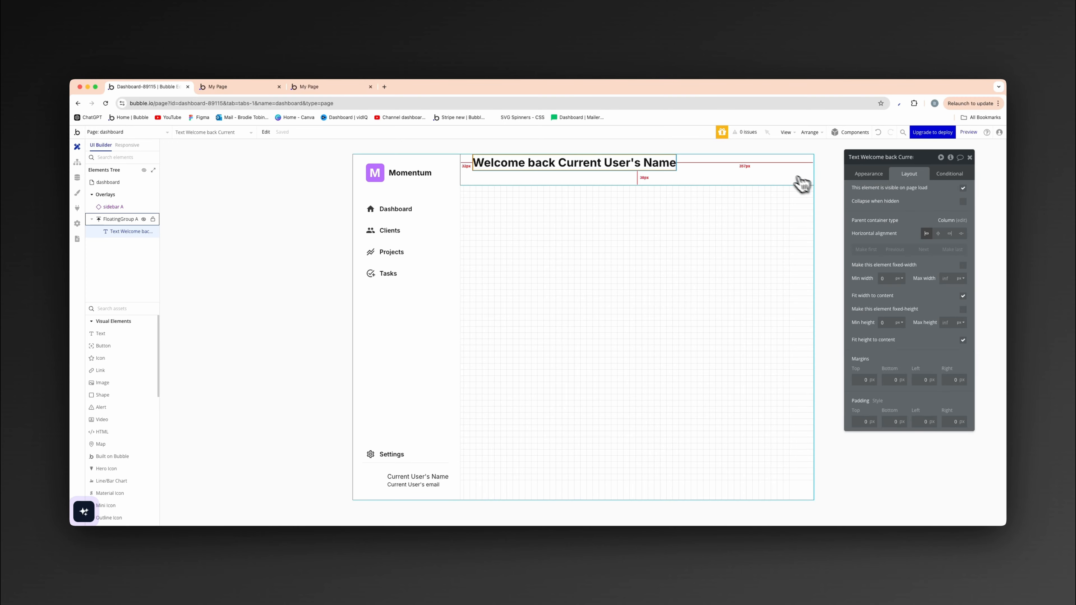
{"action": "left_click", "coordinate": [802, 183]}
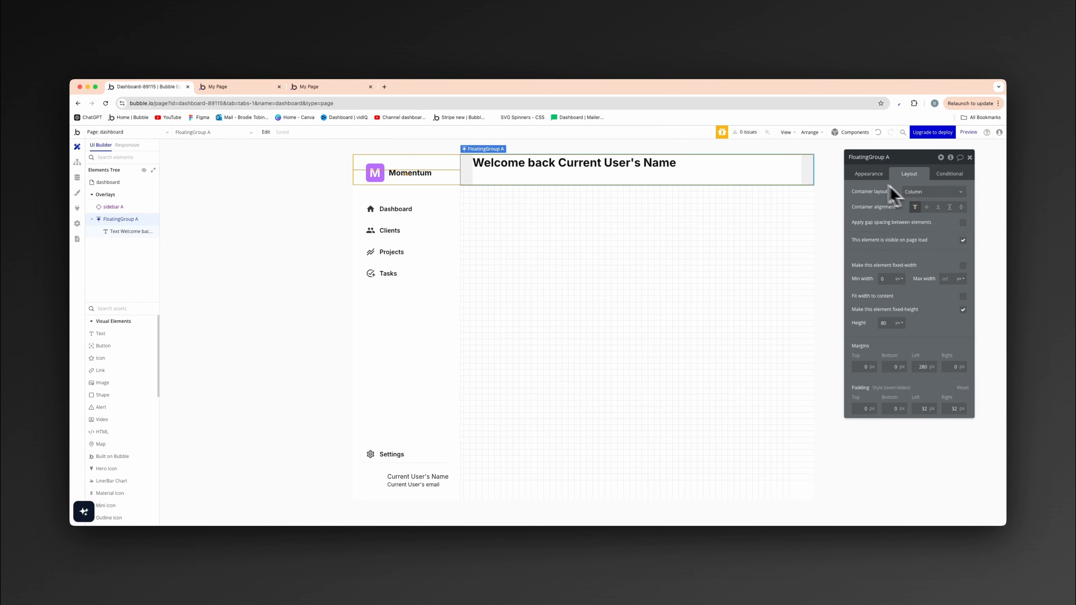
{"action": "left_click", "coordinate": [685, 228]}
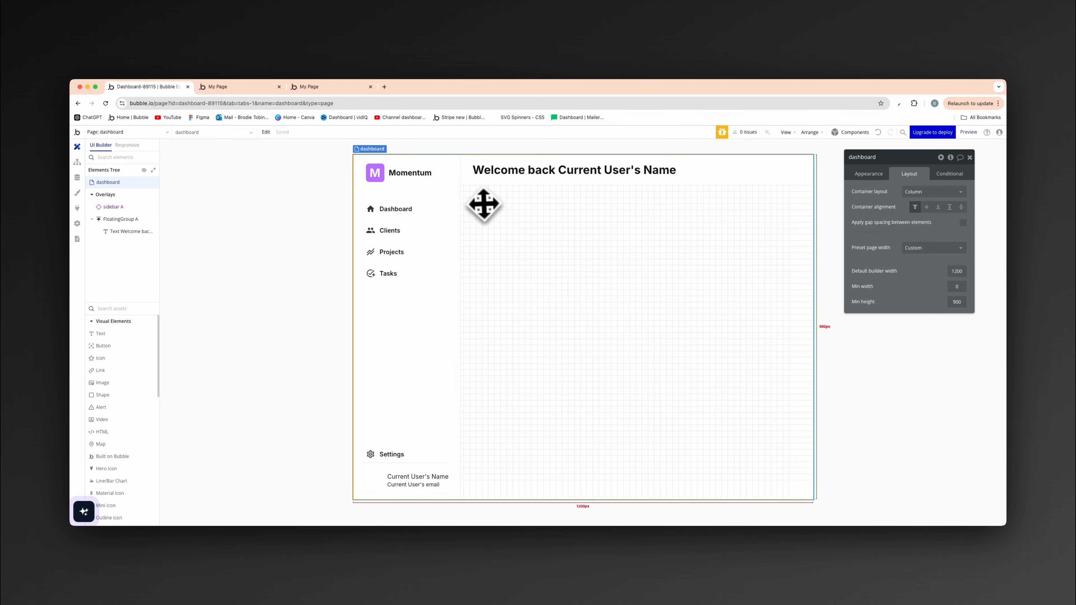
- Define the floating group's borders independently and give it a solid bottom border
{"action": "left_click", "coordinate": [487, 182]}
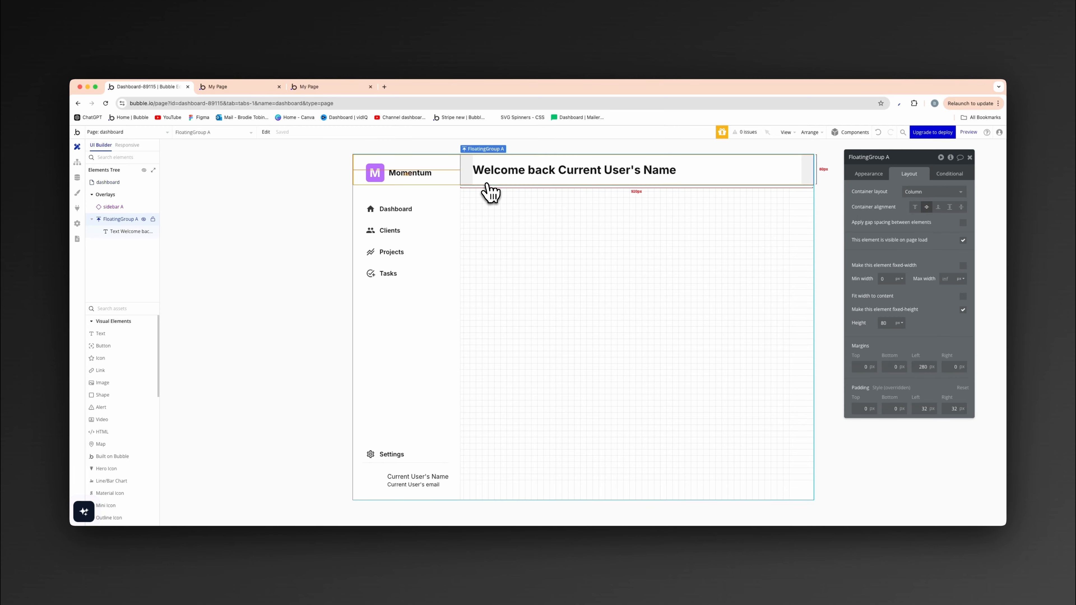
{"action": "left_click", "coordinate": [859, 176]}
{"action": "scroll", "coordinate": [936, 382], "scroll_direction": "down", "scroll_amount": 1}
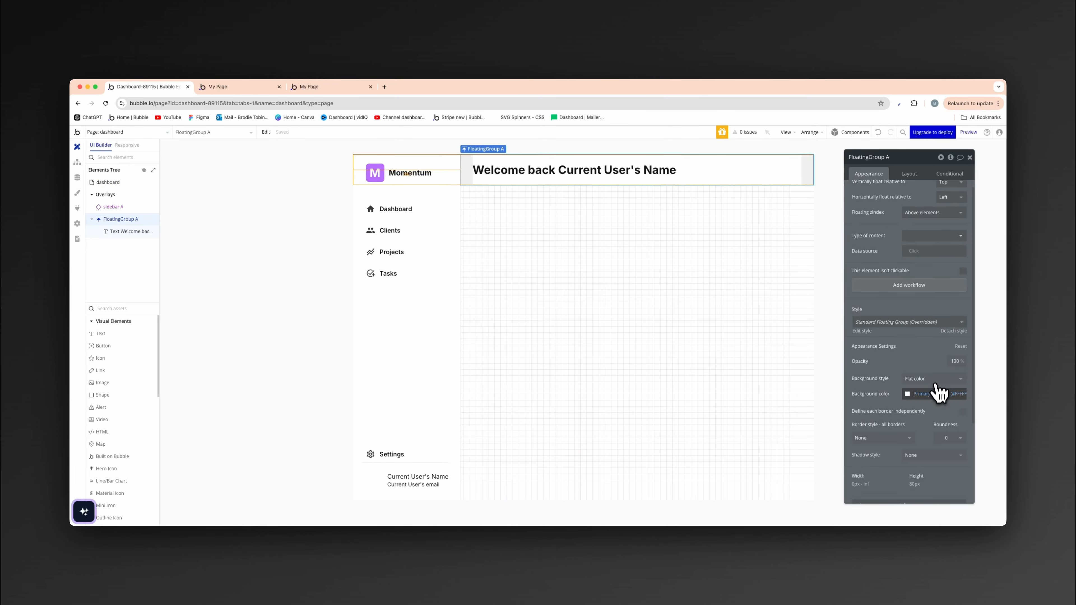
{"action": "left_click", "coordinate": [962, 411]}
{"action": "scroll", "coordinate": [959, 423], "scroll_direction": "down", "scroll_amount": 2}
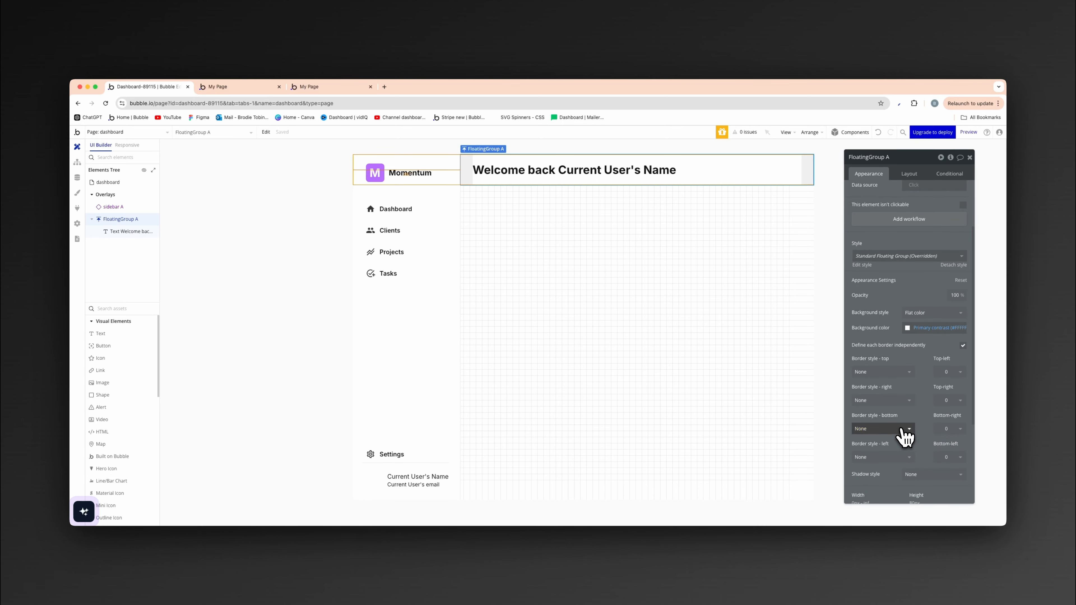
{"action": "left_click", "coordinate": [903, 429]}
{"action": "left_click", "coordinate": [896, 466]}
{"action": "left_click", "coordinate": [912, 459]}
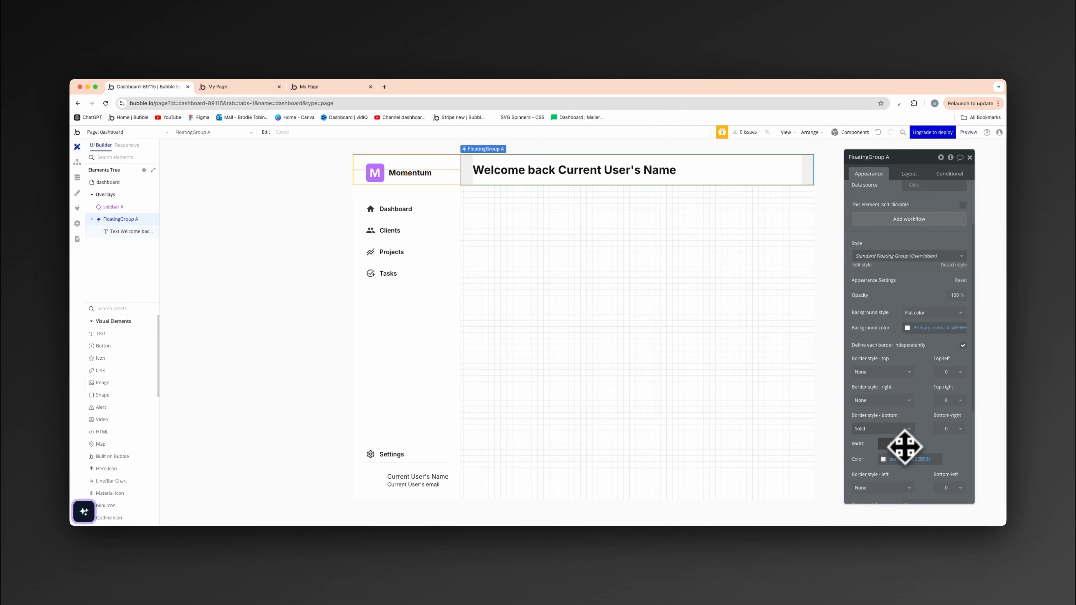
{"action": "left_click", "coordinate": [605, 289]}
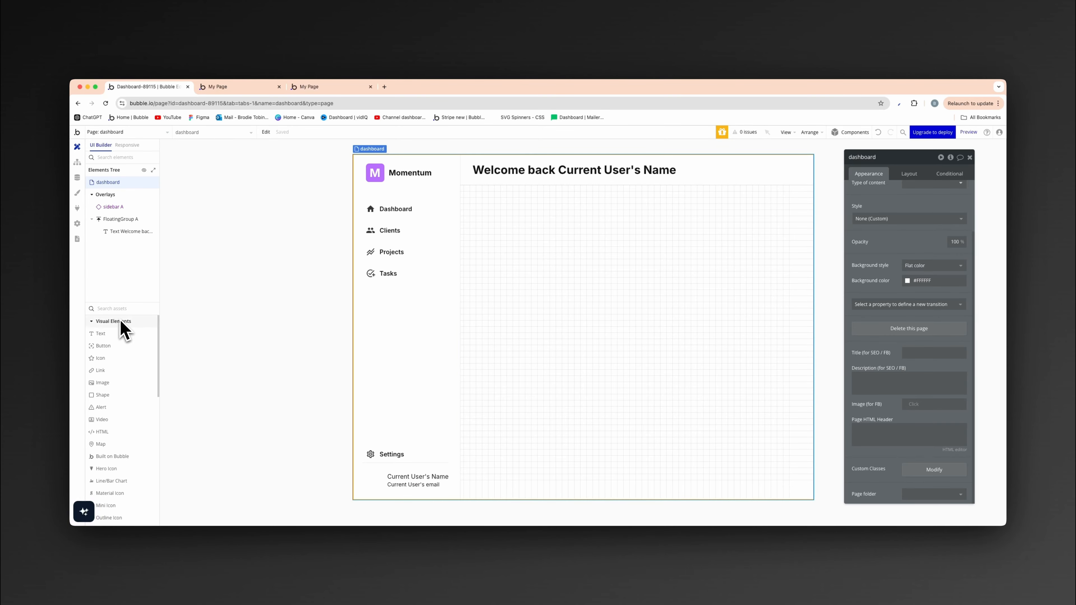
- Find the Group element and add a group to the dashboard page below the header
{"action": "type", "text": "gro"}
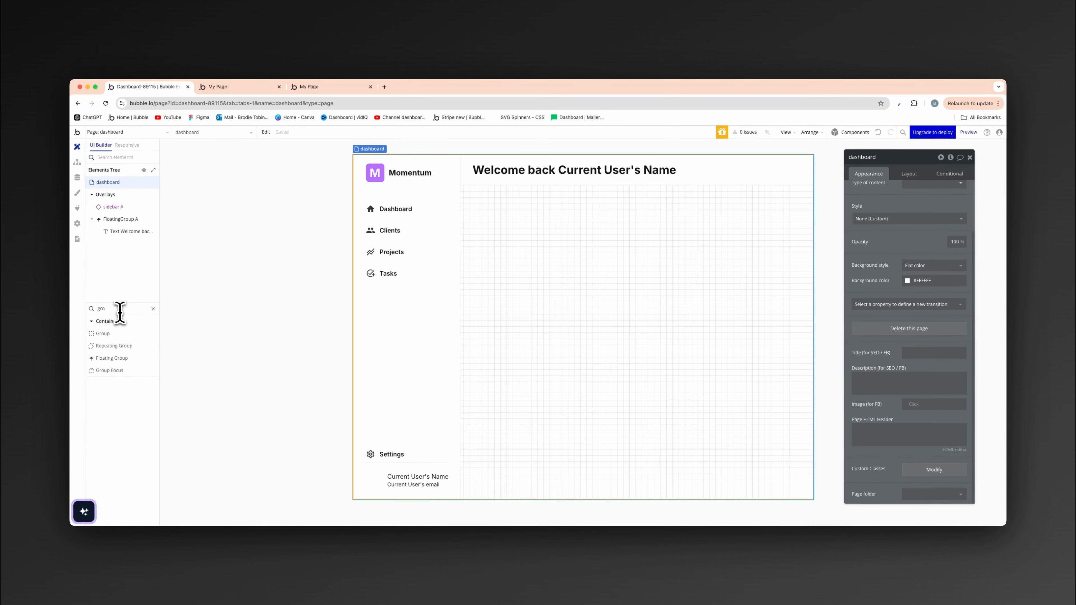
{"action": "left_click", "coordinate": [113, 334]}
{"action": "left_click", "coordinate": [523, 254]}
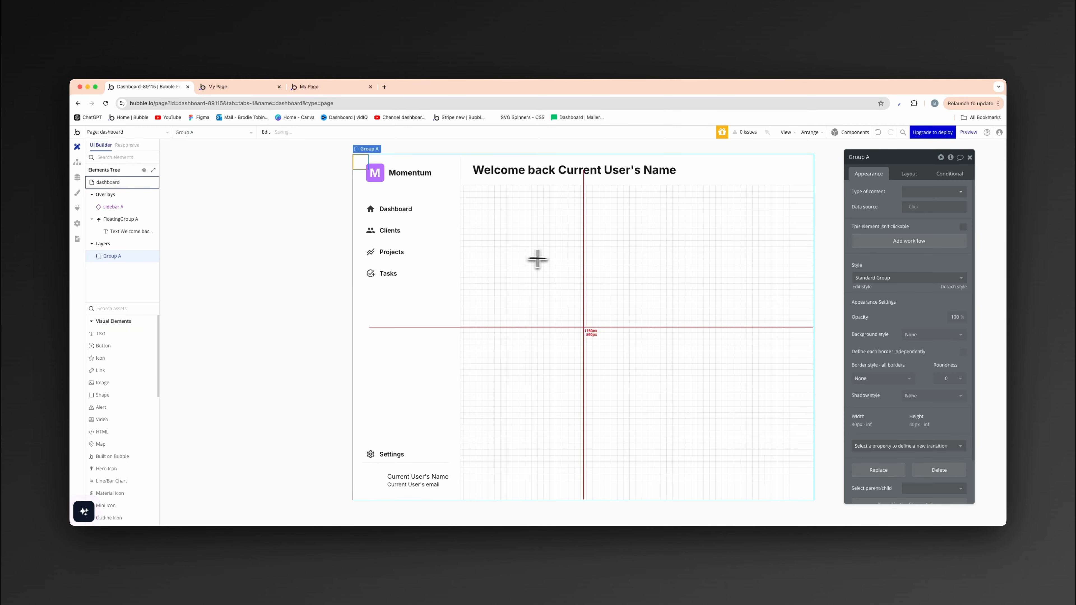
- Give the new group margins of 80 px top and 280 px left, and disable fitting its width and height to content
{"action": "left_click", "coordinate": [906, 174]}
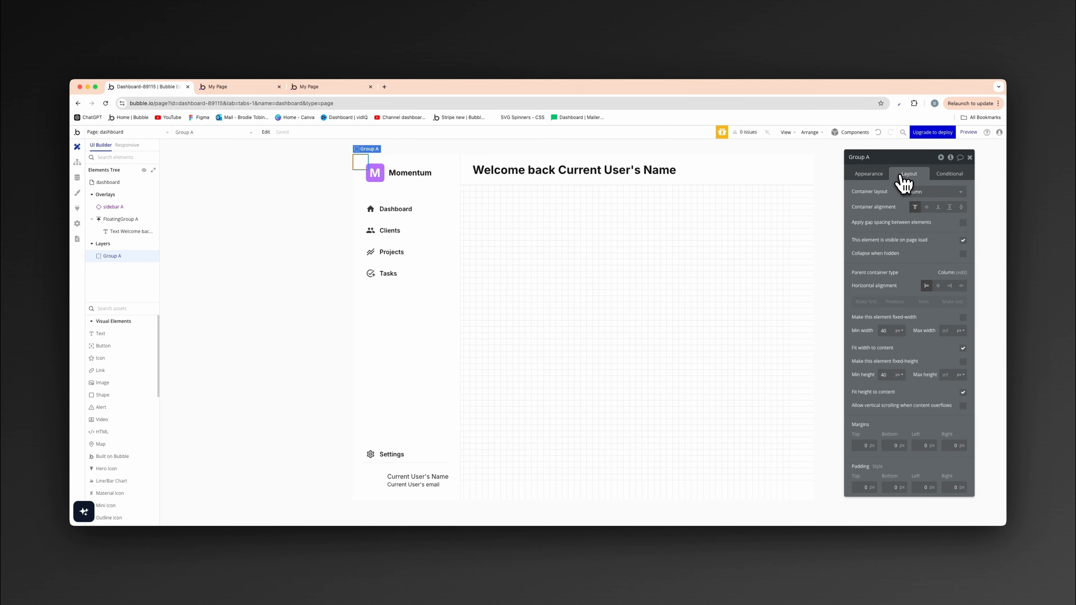
{"action": "left_click", "coordinate": [963, 348]}
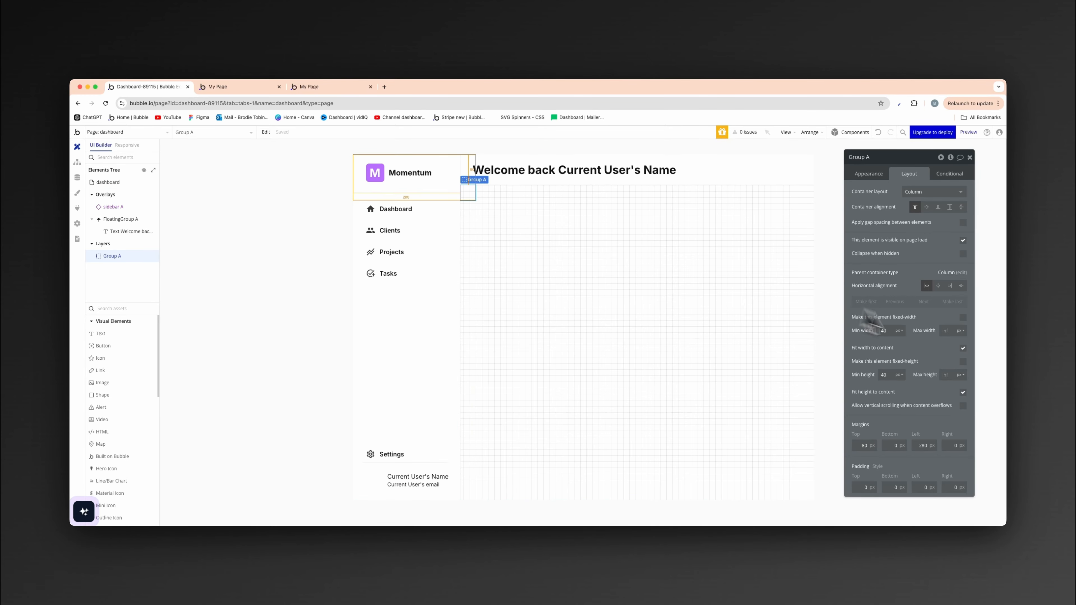
{"action": "left_click", "coordinate": [962, 393]}
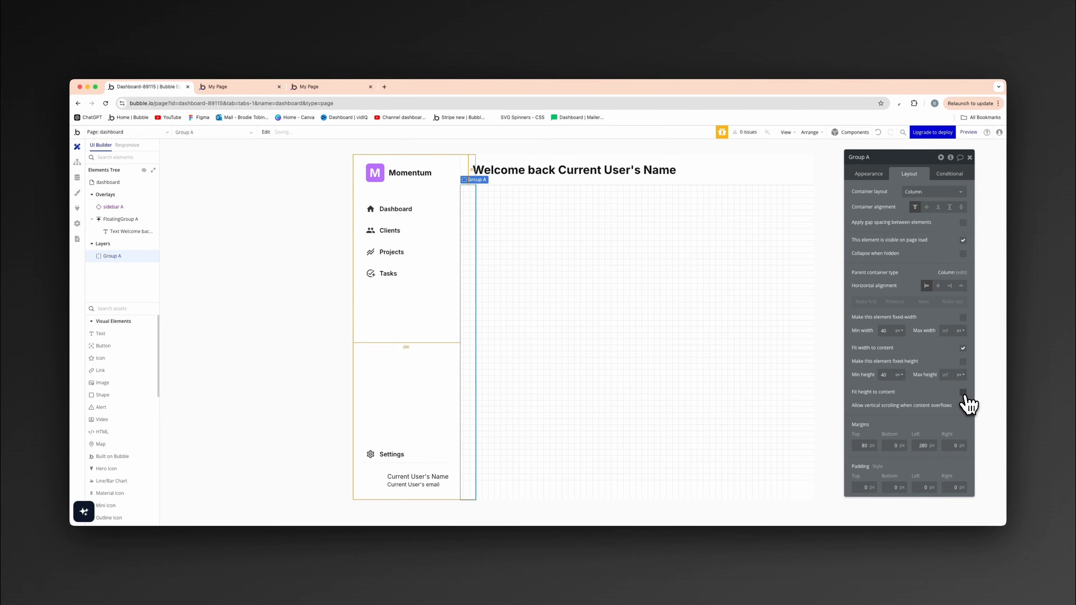
{"action": "left_click", "coordinate": [963, 348]}
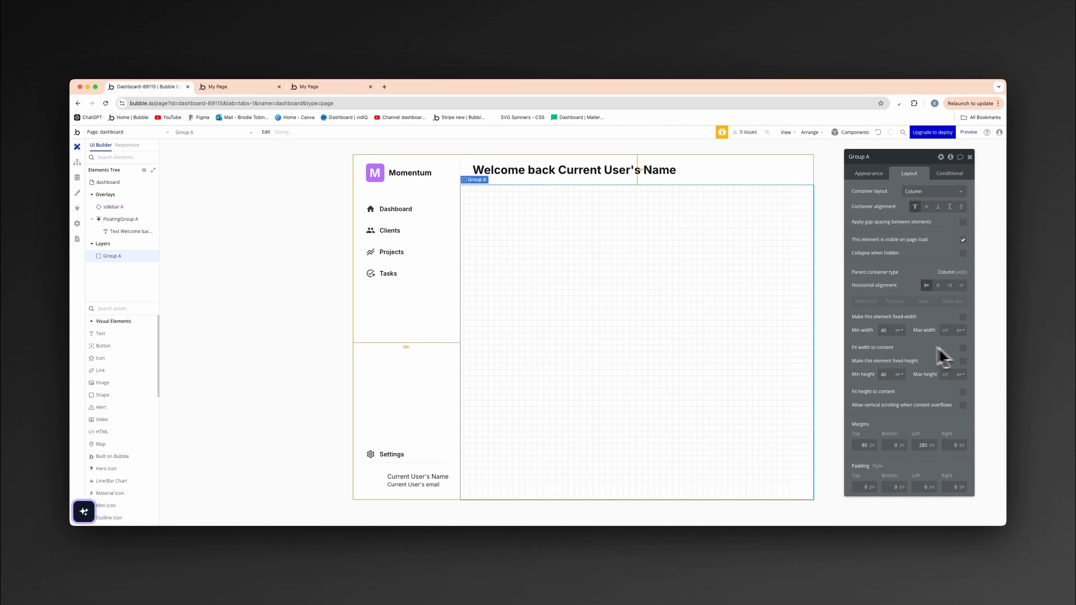
- Set the main group's minimum width and minimum height to 0 px
{"action": "double_click", "coordinate": [890, 331]}
{"action": "type", "text": "0"}
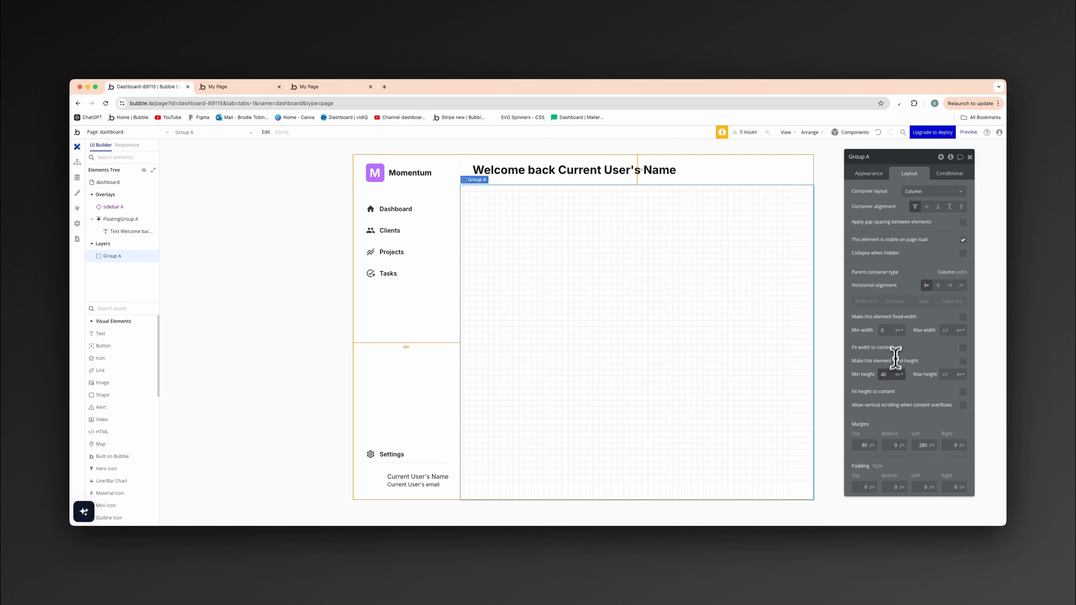
{"action": "type", "text": "0"}
- Give the main group 24 px of padding on its top, bottom, left and right sides
{"action": "left_click", "coordinate": [865, 486]}
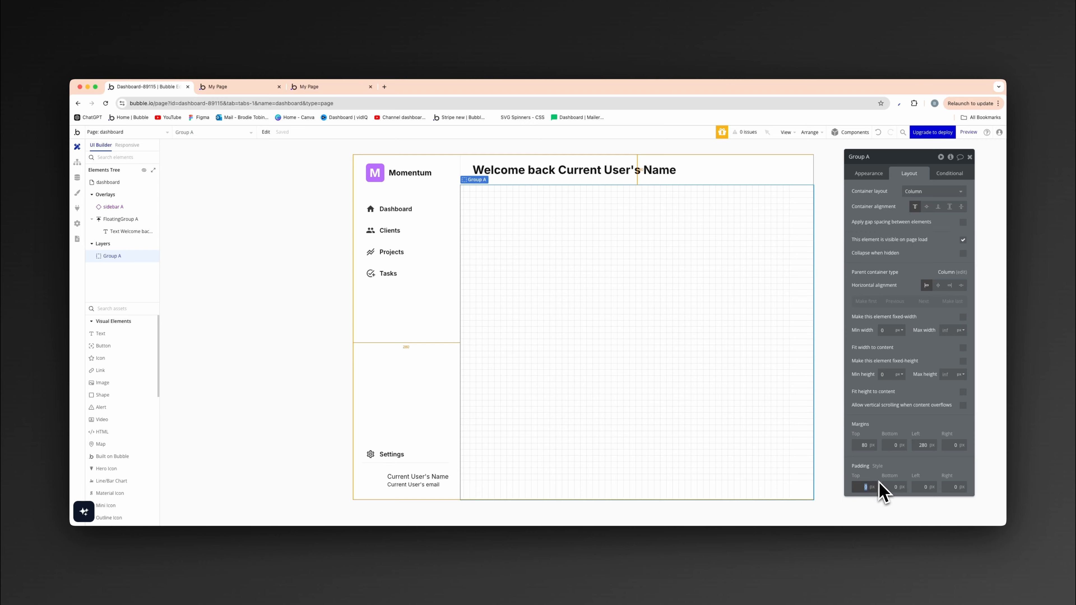
{"action": "key", "text": "Tab"}
{"action": "type", "text": "24"}
{"action": "key", "text": "Tab"}
{"action": "type", "text": "24"}
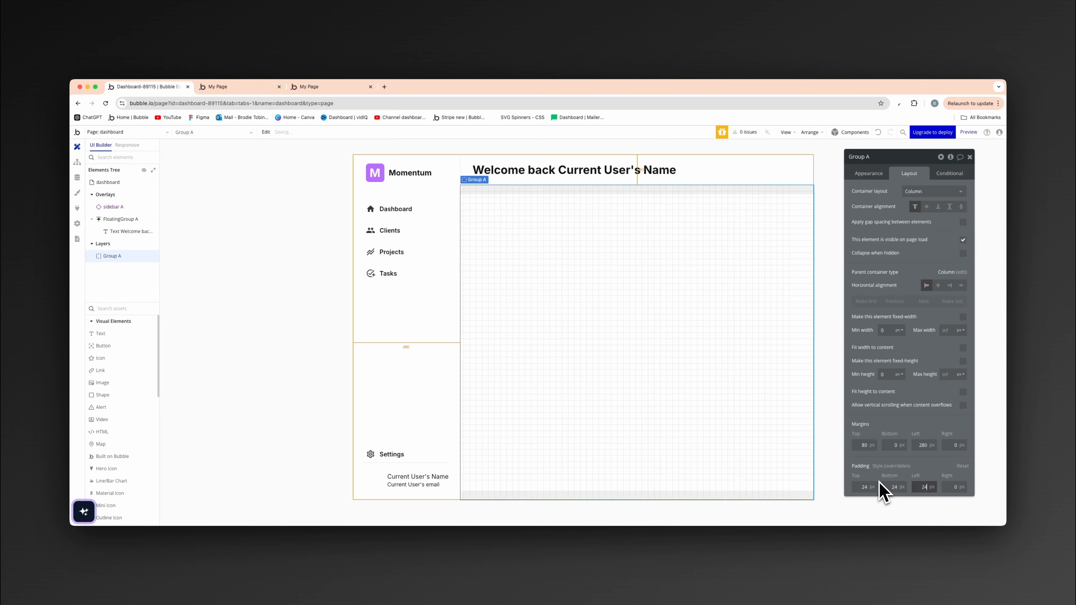
{"action": "key", "text": "Tab"}
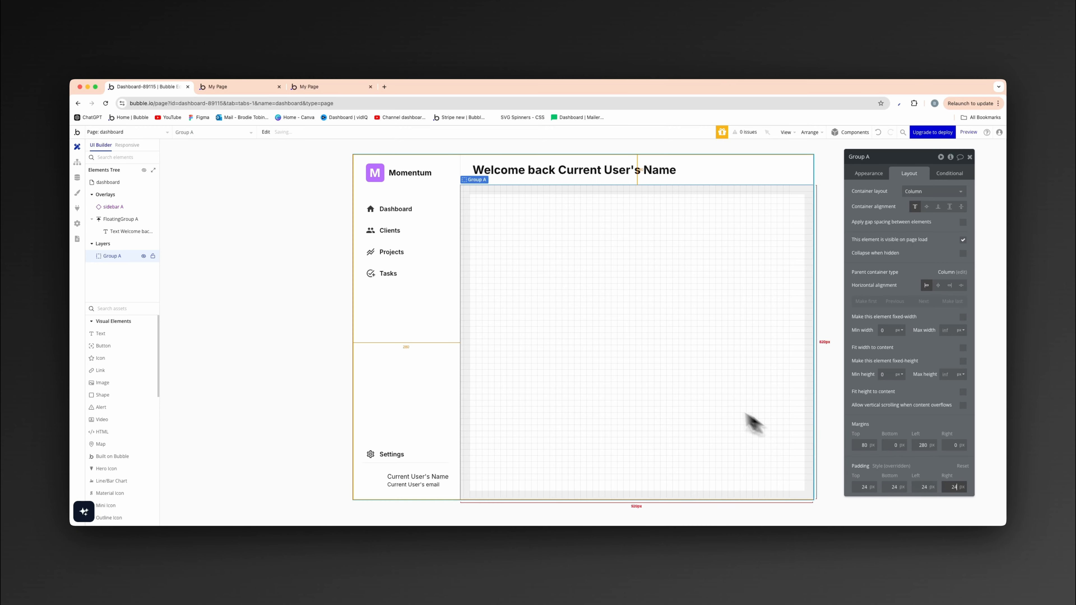
- Rename the main group below the header as "Group content"
{"action": "left_click", "coordinate": [904, 161]}
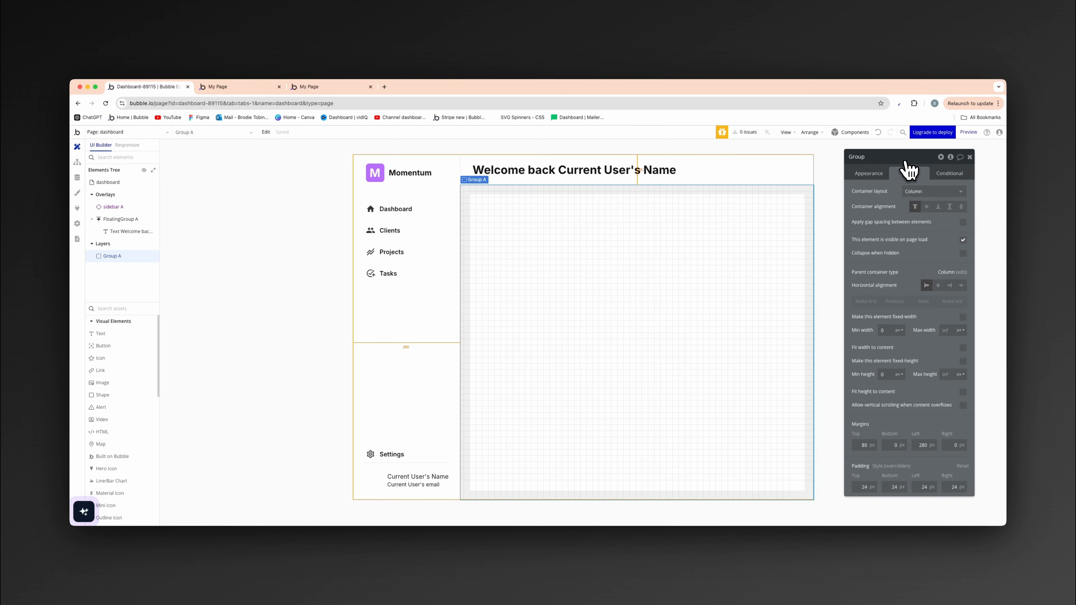
{"action": "left_click", "coordinate": [947, 244]}
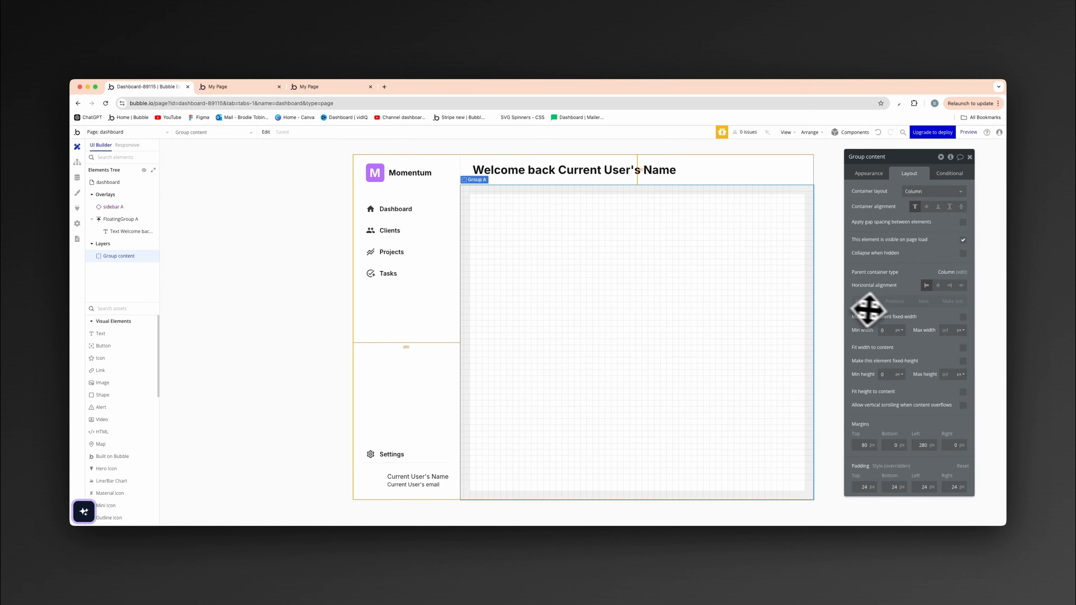
{"action": "left_click", "coordinate": [344, 283]}
{"action": "left_click", "coordinate": [470, 260]}
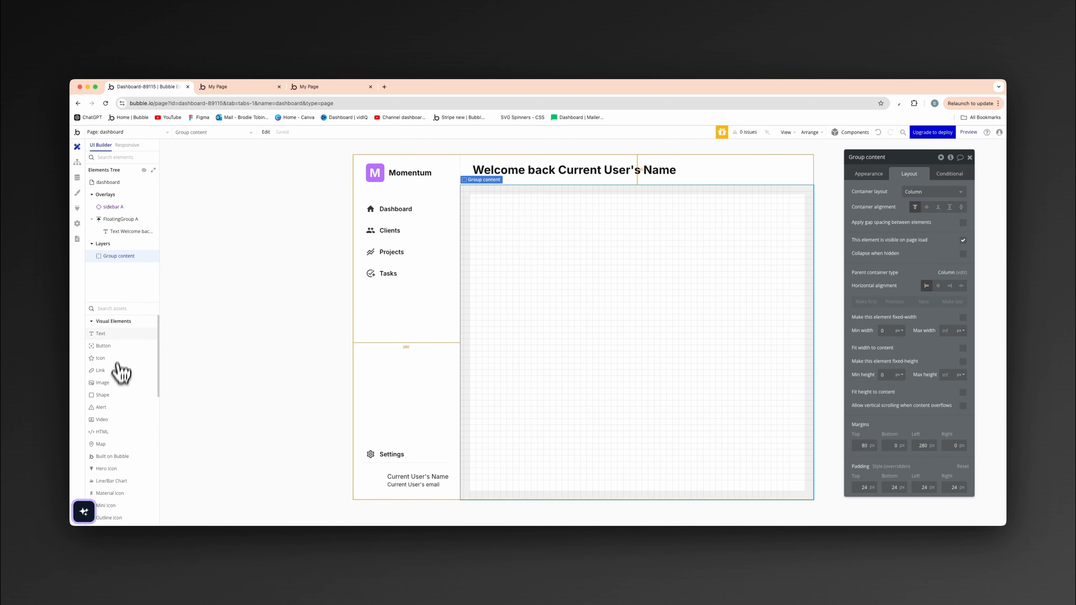
- Find the Group element and add a new group inside Group content
{"action": "left_click", "coordinate": [123, 309]}
{"action": "type", "text": "gro"}
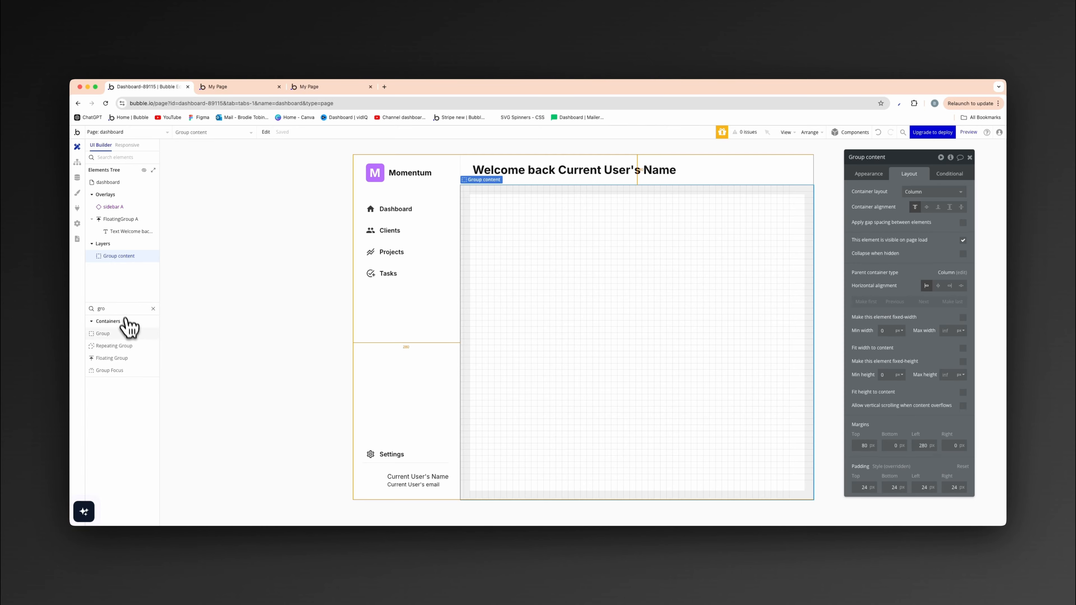
{"action": "left_click", "coordinate": [122, 334]}
{"action": "left_click", "coordinate": [606, 282]}
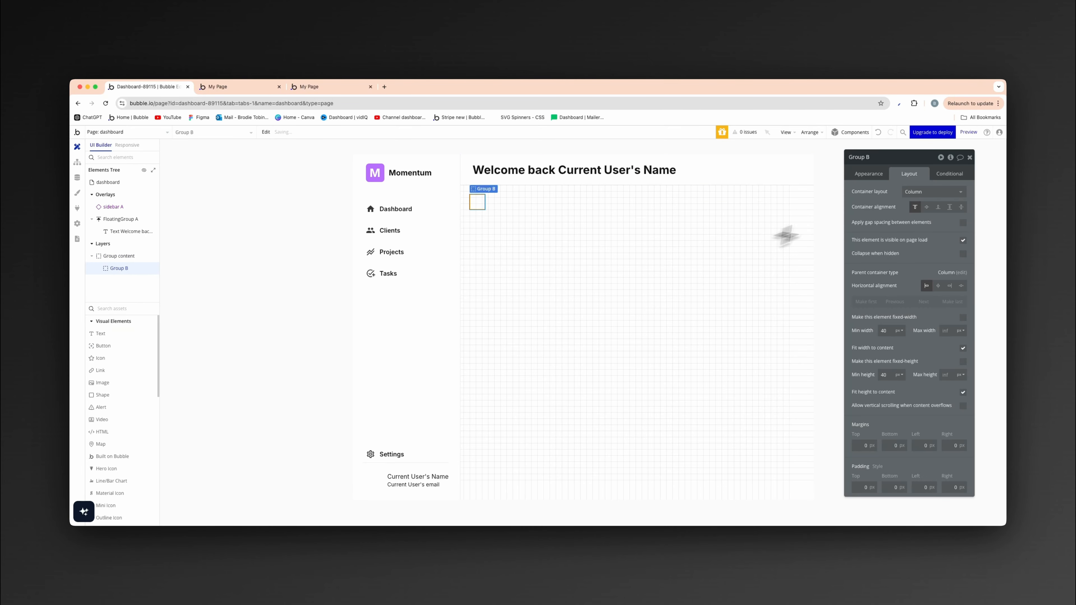
- Disable fitting the nested group's width and height to content and set its minimum width and height to 0 px
{"action": "left_click", "coordinate": [963, 348]}
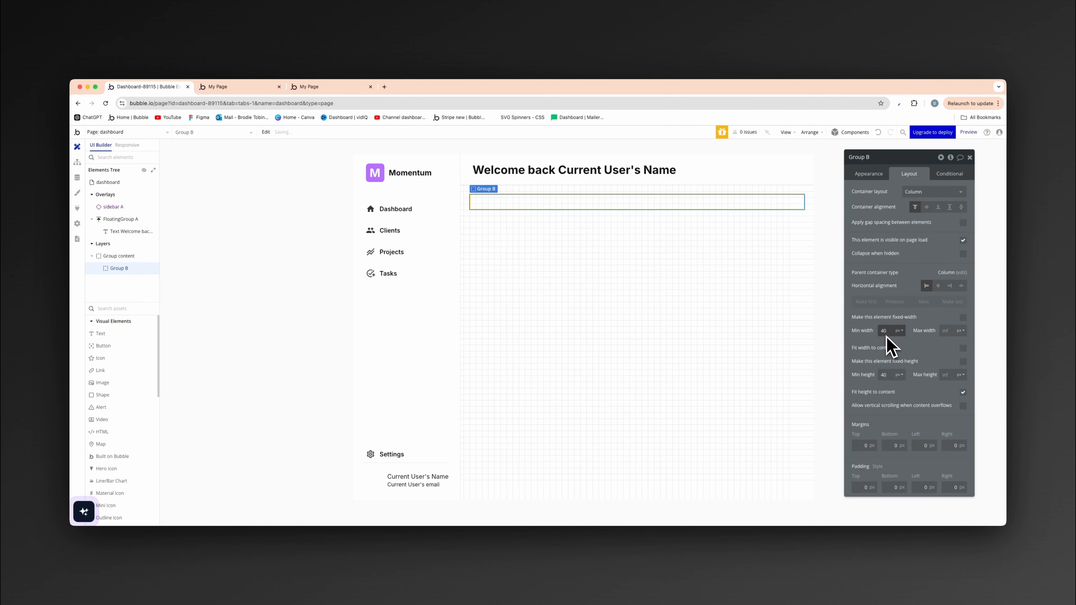
{"action": "left_click", "coordinate": [962, 392]}
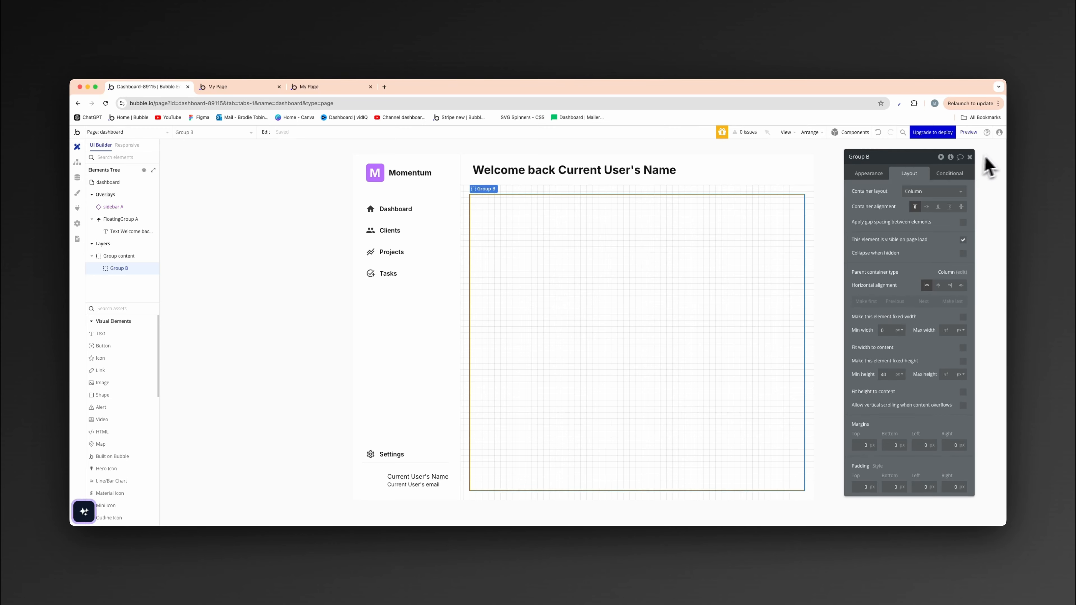
- Rename the group nested in Group content as "Group dash"
{"action": "left_click", "coordinate": [900, 157]}
{"action": "type", "text": "dash"}
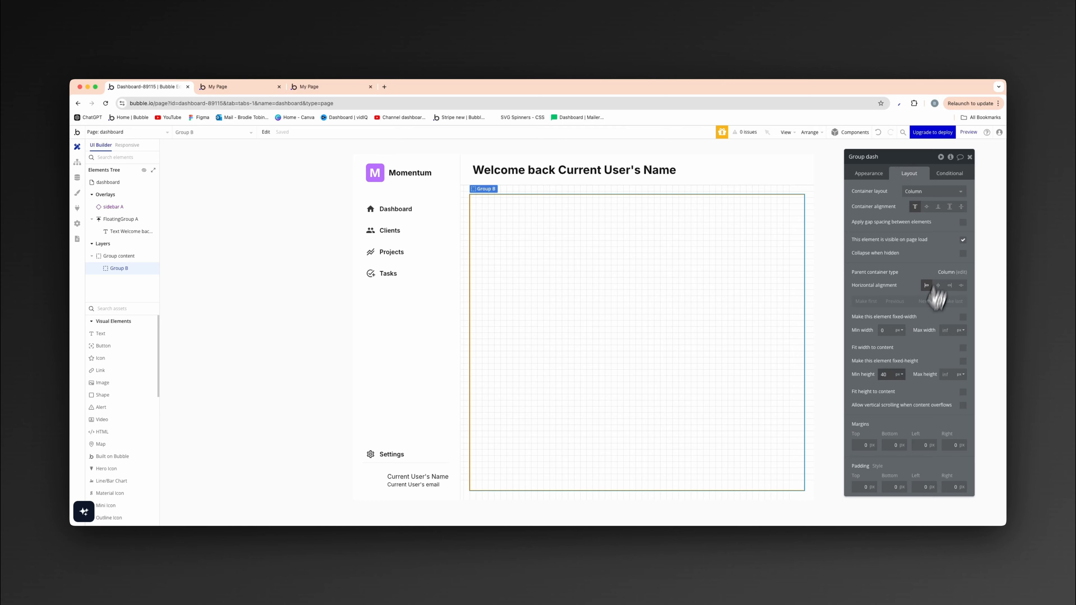
{"action": "key", "text": "Return"}
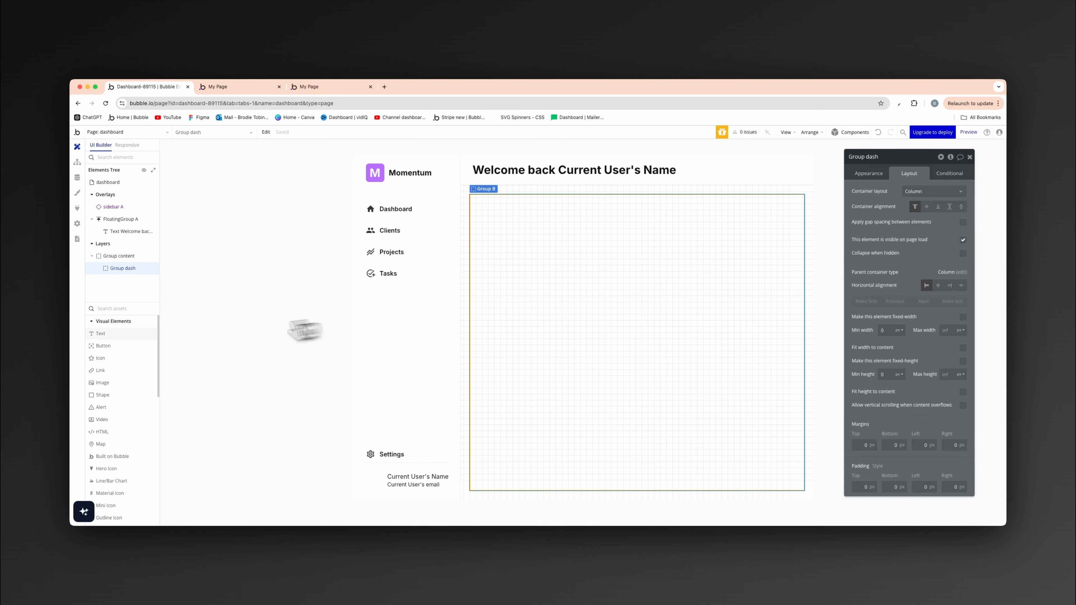
- Add a text reading "Dashboard" at the top of Group dash and give it a heading style smaller than Heading 3
{"action": "left_click", "coordinate": [140, 334]}
{"action": "left_click", "coordinate": [504, 220]}
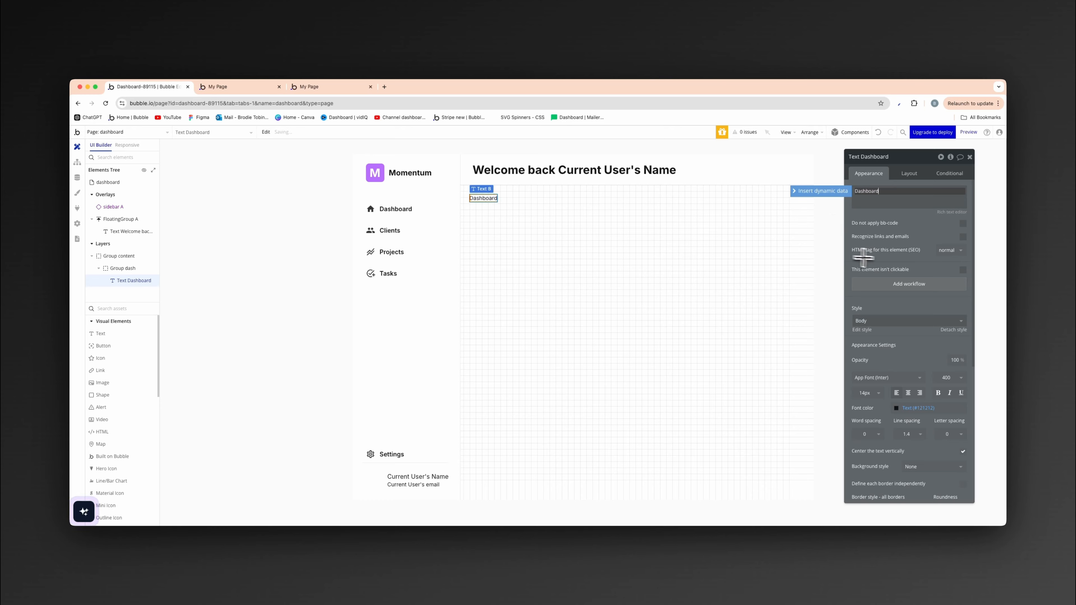
{"action": "left_click", "coordinate": [910, 320]}
{"action": "left_click", "coordinate": [896, 400]}
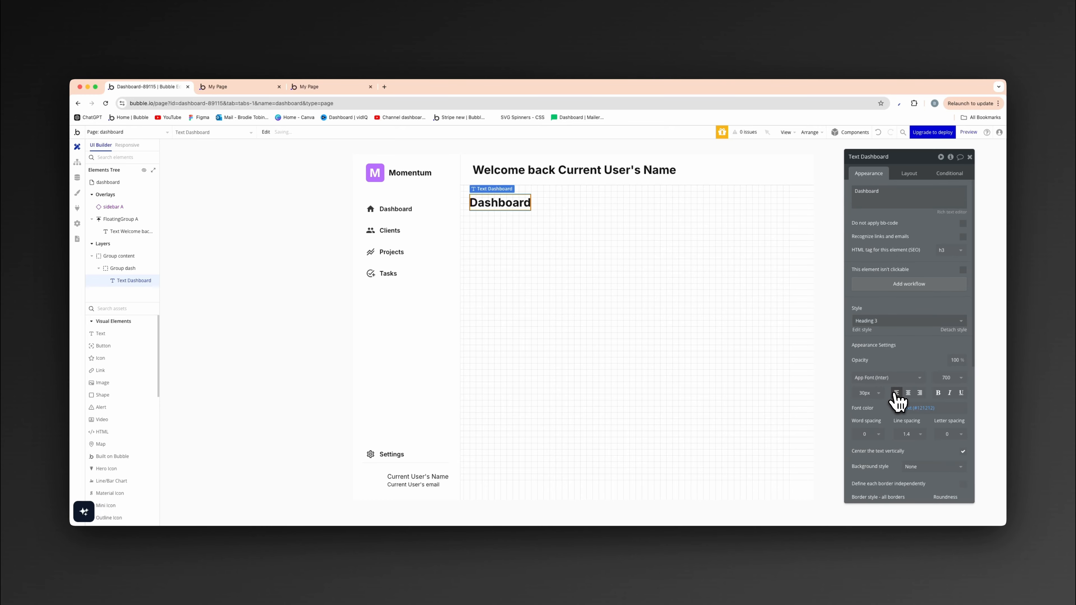
{"action": "left_click", "coordinate": [917, 322]}
{"action": "left_click", "coordinate": [891, 411]}
{"action": "left_click", "coordinate": [702, 362]}
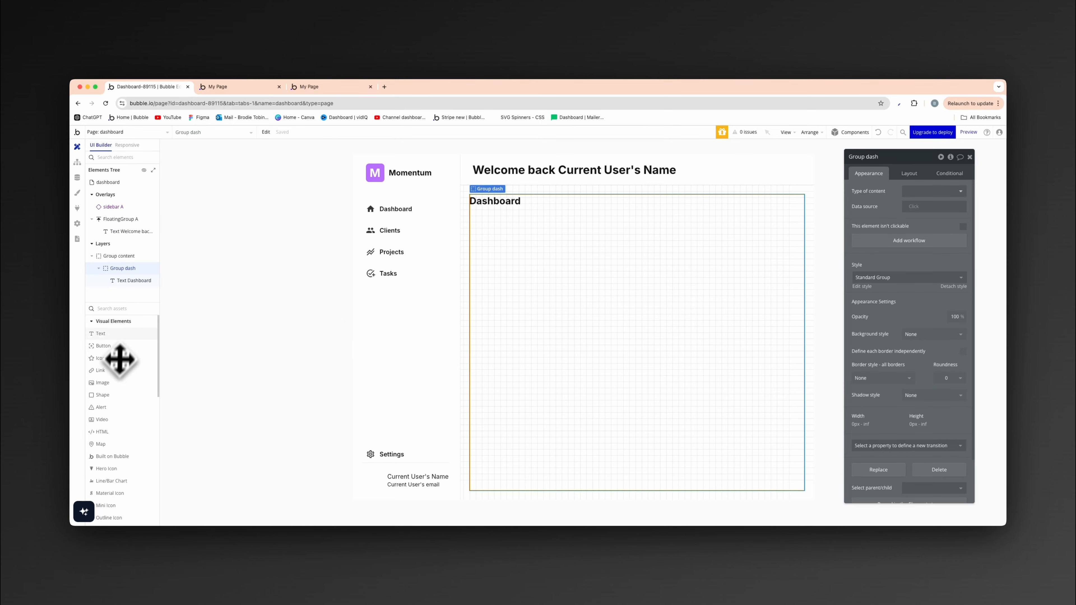
- Find the Group element and add a group to Group dash below the Dashboard text
{"action": "left_click", "coordinate": [126, 308]}
{"action": "type", "text": "gro"}
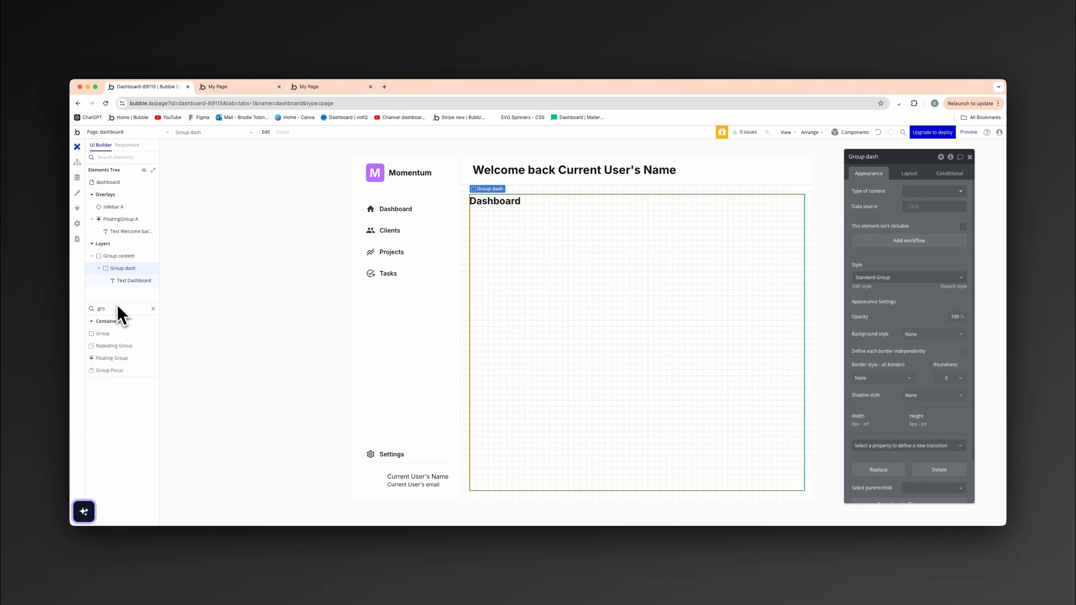
{"action": "left_click", "coordinate": [113, 333]}
{"action": "left_click", "coordinate": [500, 263]}
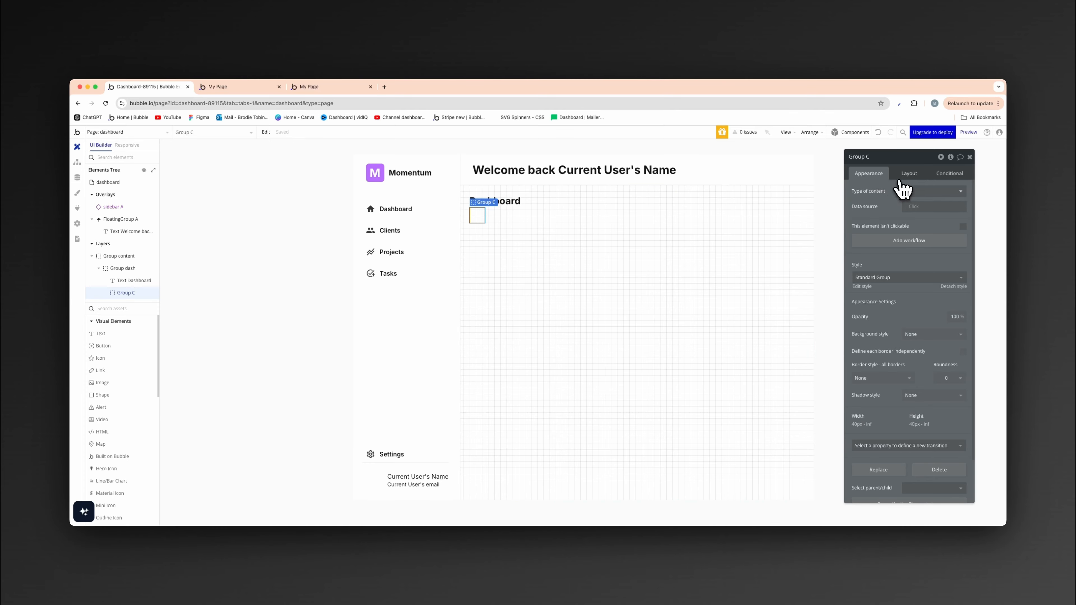
- Disable fitting the new group's width to content, with a minimum width of 0 px, and fix its height at 150 px
{"action": "left_click", "coordinate": [905, 175]}
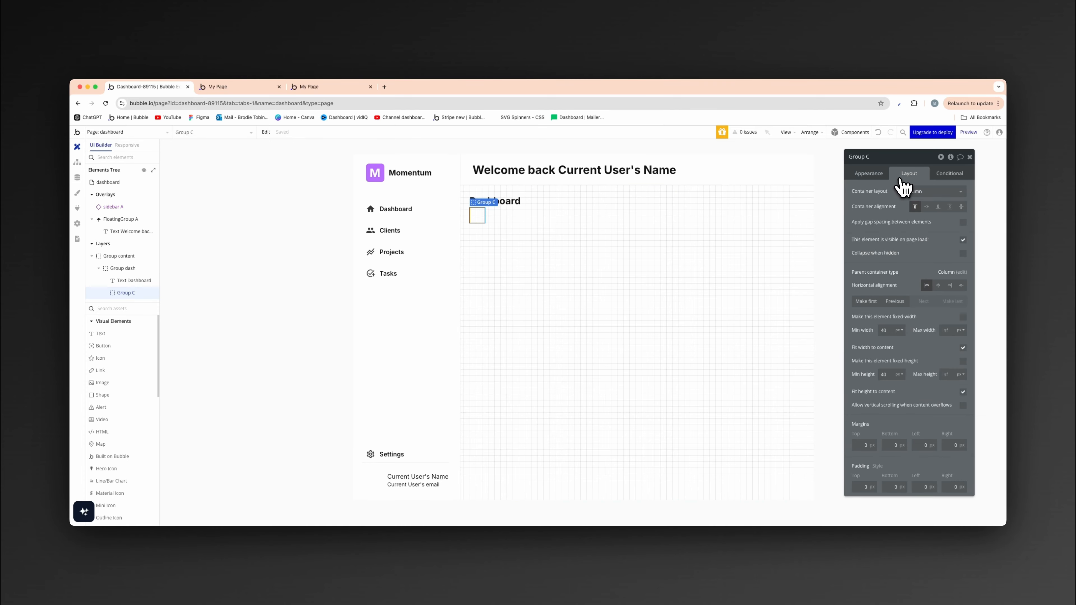
{"action": "left_click", "coordinate": [963, 348]}
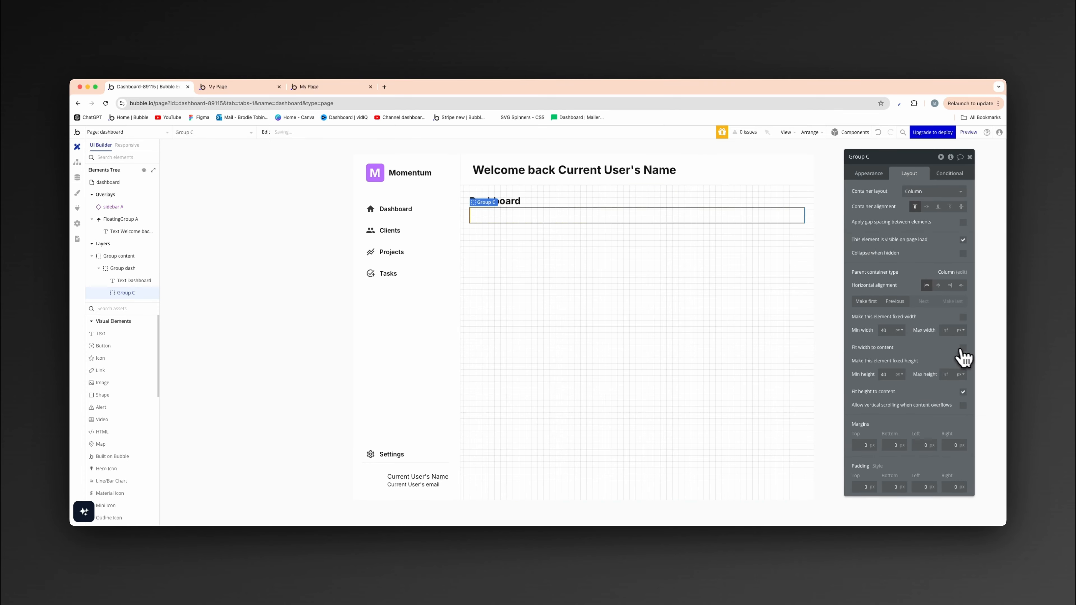
{"action": "double_click", "coordinate": [884, 330]}
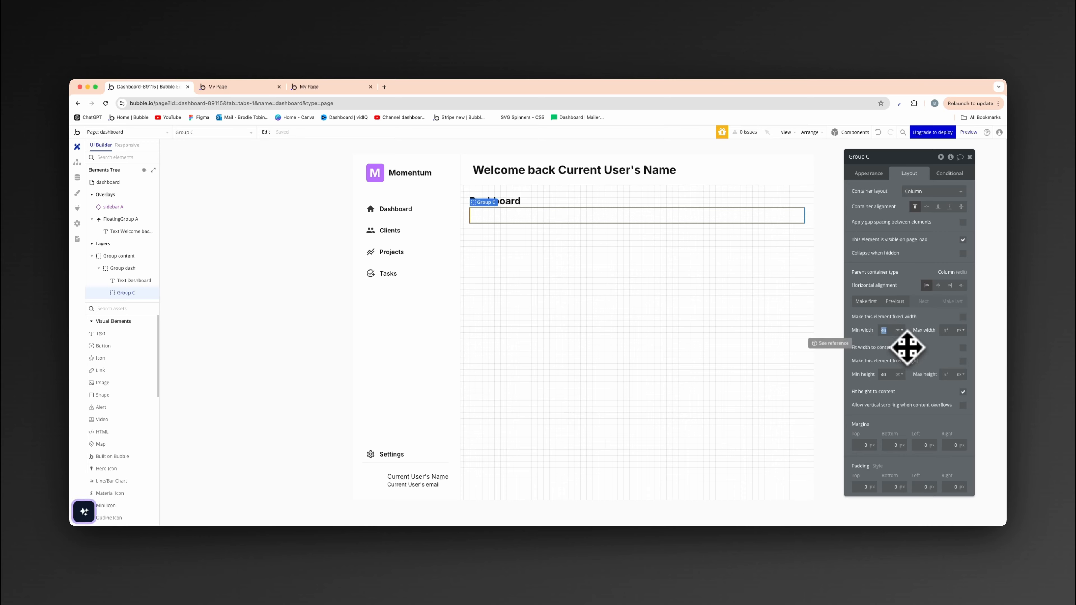
{"action": "type", "text": "0"}
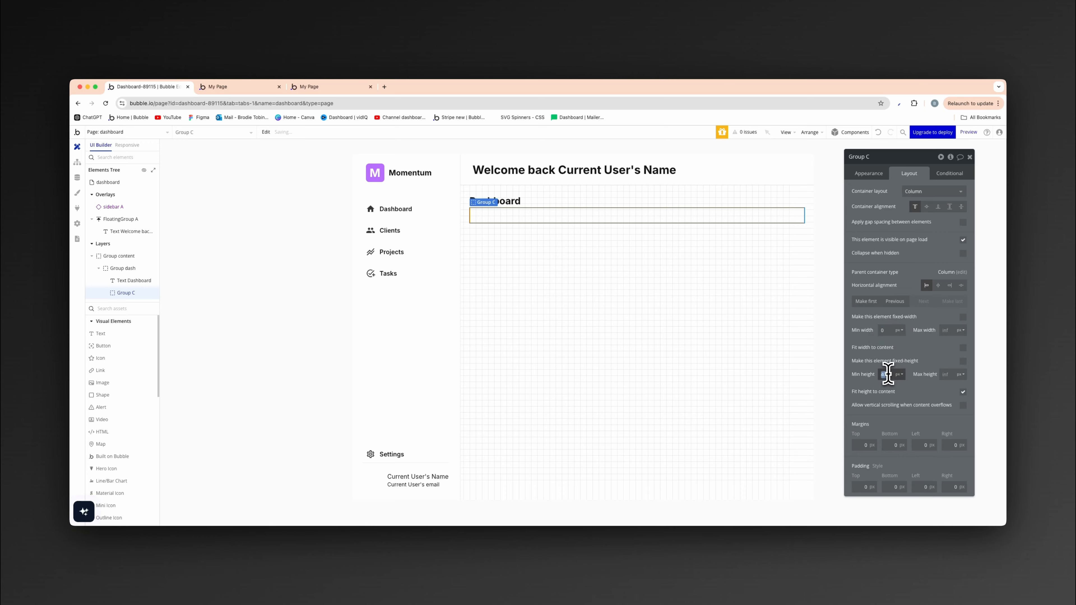
{"action": "left_click", "coordinate": [962, 361]}
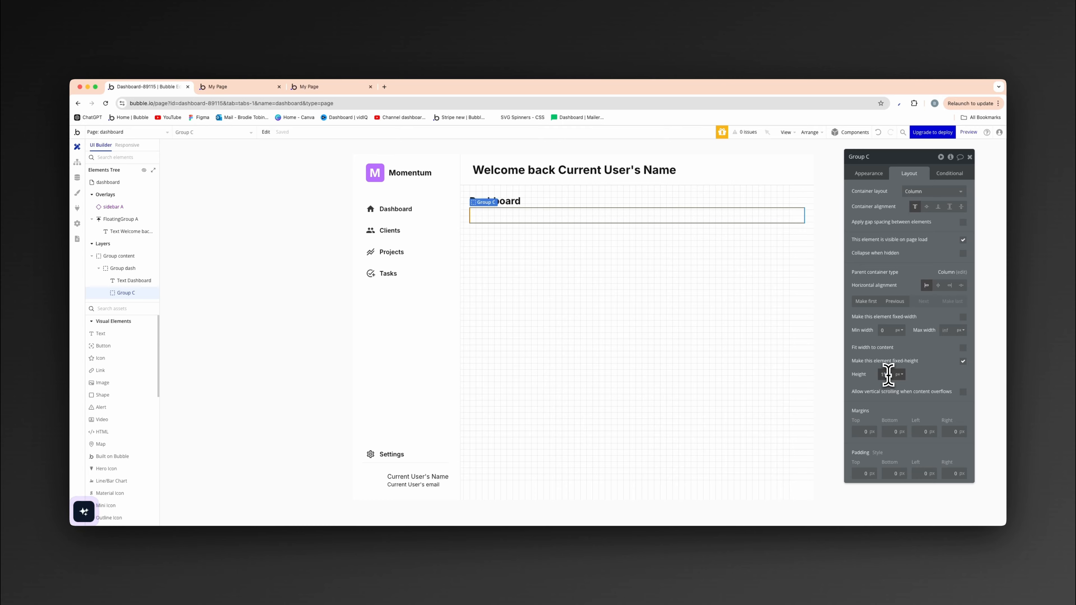
- Give the 150 px group a flat #FFFFFF background and a roundness of 8
{"action": "left_click", "coordinate": [868, 174]}
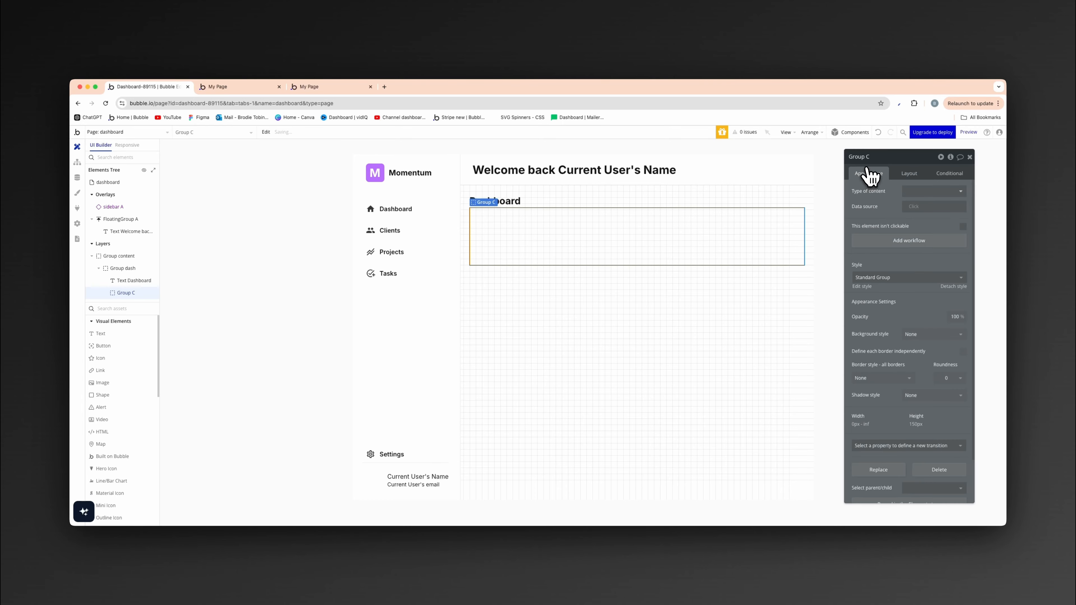
{"action": "left_click", "coordinate": [951, 334]}
{"action": "left_click", "coordinate": [925, 376]}
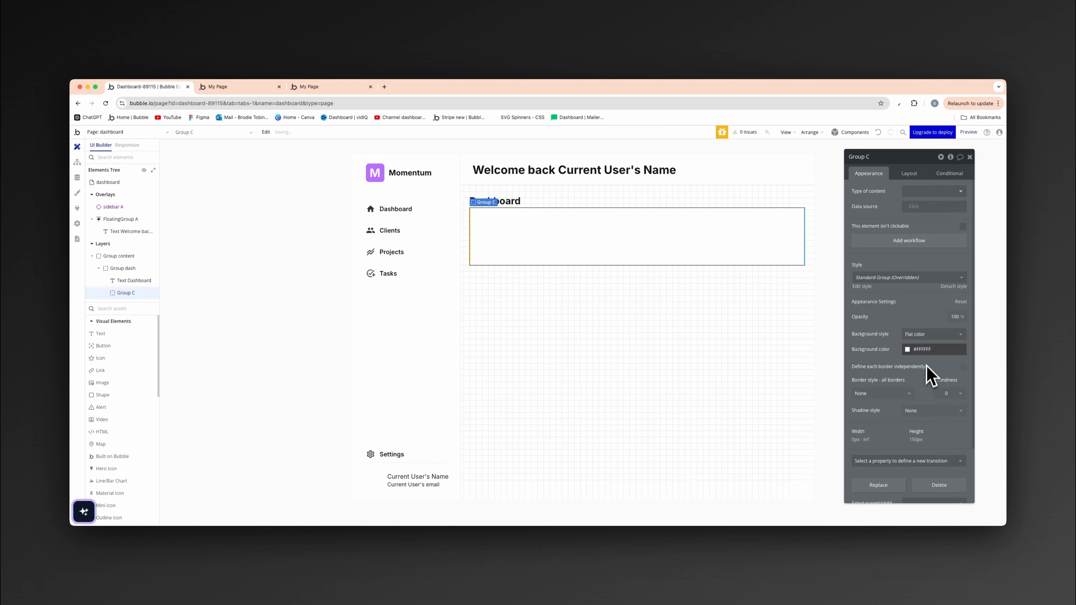
{"action": "left_click", "coordinate": [947, 394]}
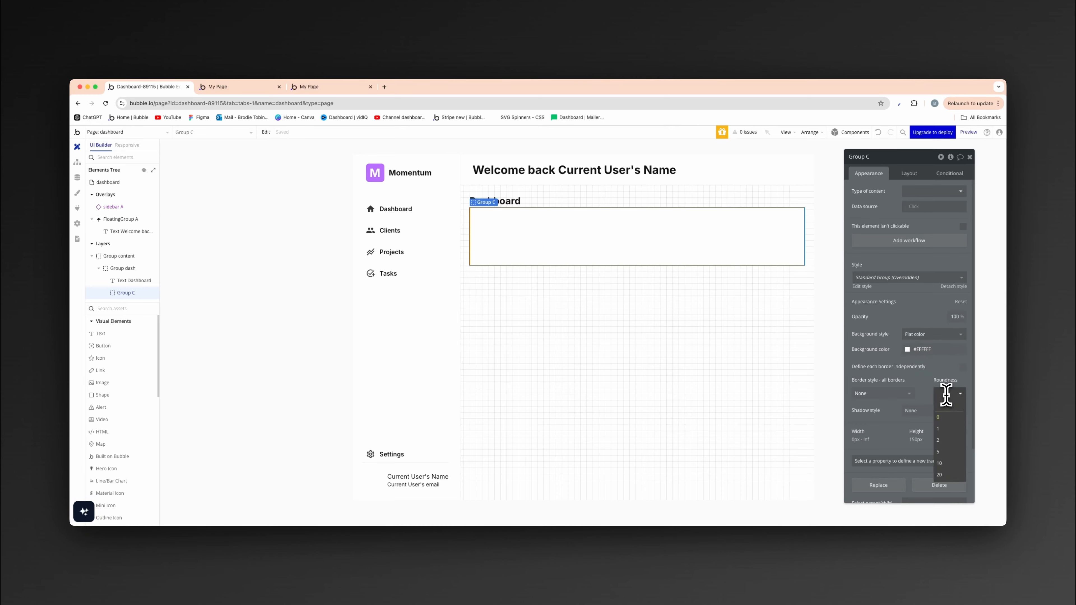
{"action": "type", "text": "8"}
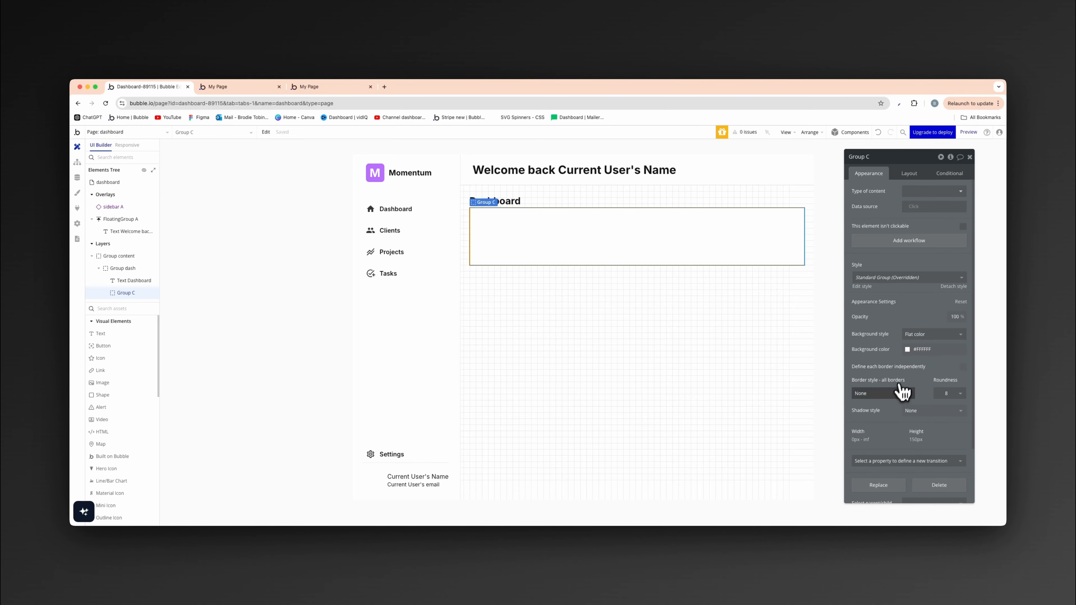
- Give the white group a solid border of width 1 in the Borders color variable
{"action": "left_click", "coordinate": [905, 394]}
{"action": "left_click", "coordinate": [889, 428]}
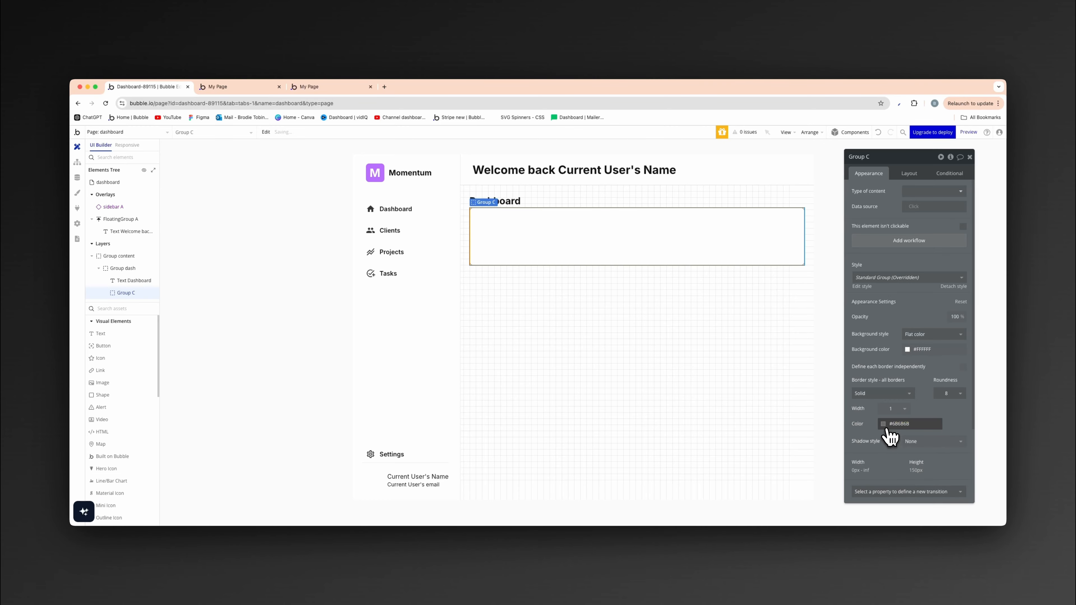
{"action": "left_click", "coordinate": [902, 423]}
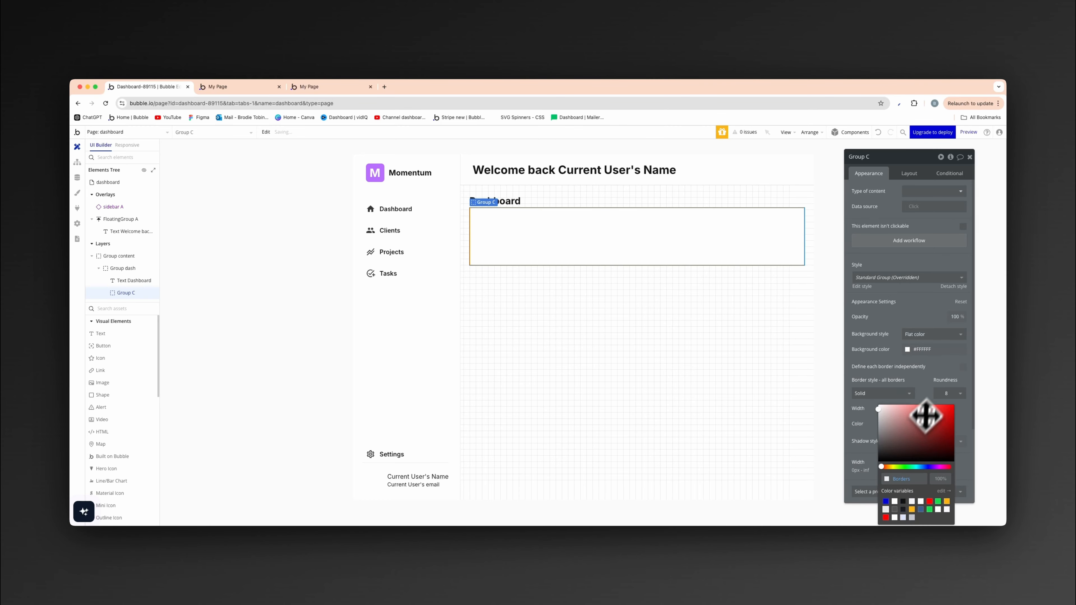
{"action": "left_click", "coordinate": [803, 377]}
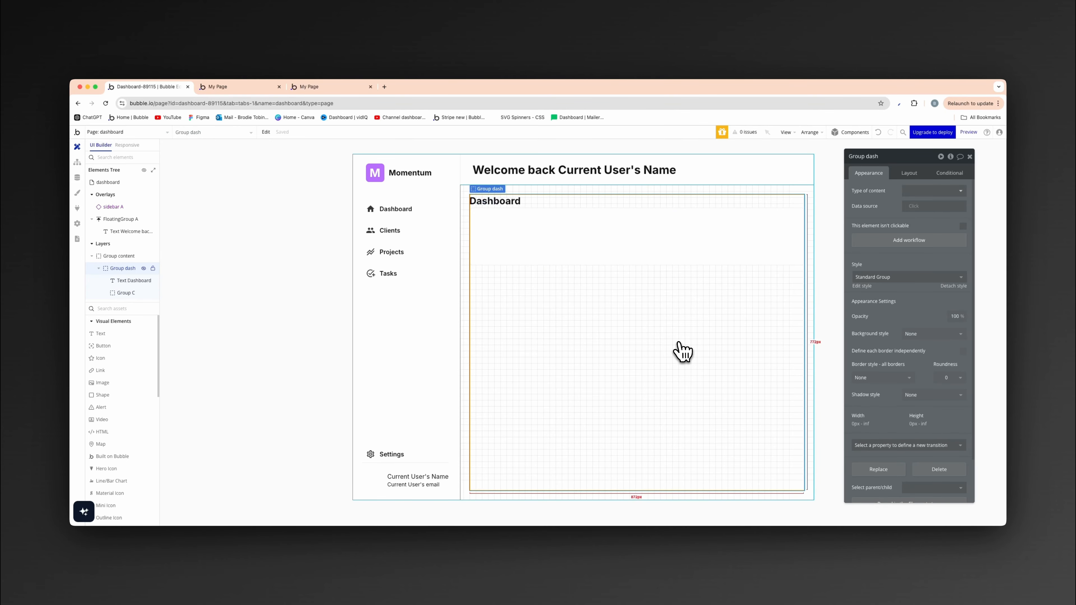
- Duplicate the bordered group twice so that three identical groups stack below the Dashboard text
{"action": "left_click", "coordinate": [644, 288]}
{"action": "key", "text": "super+d"}
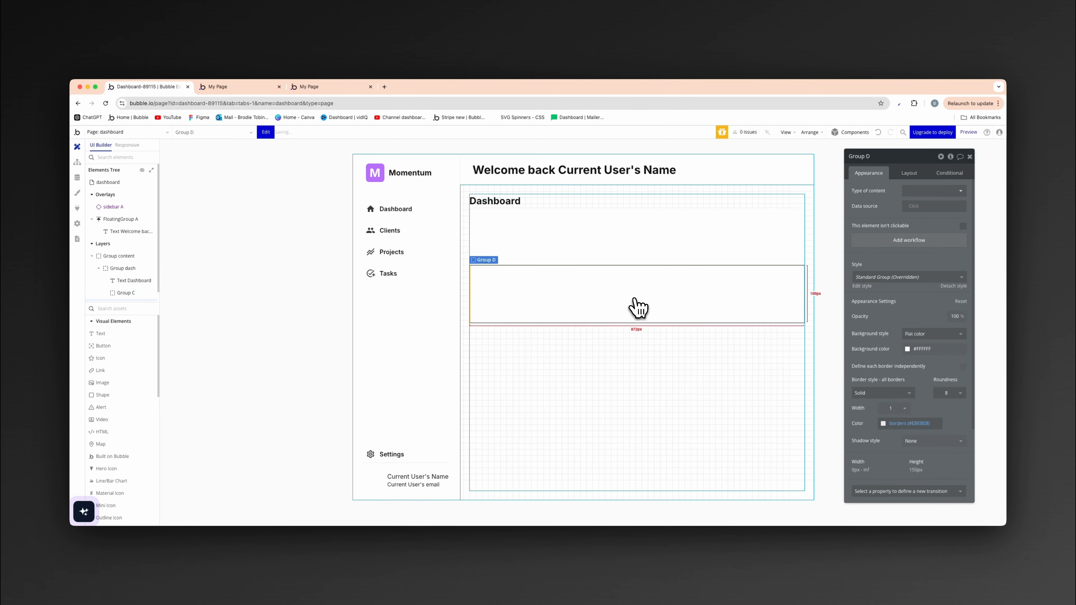
{"action": "key", "text": "super+d"}
{"action": "left_click", "coordinate": [547, 453]}
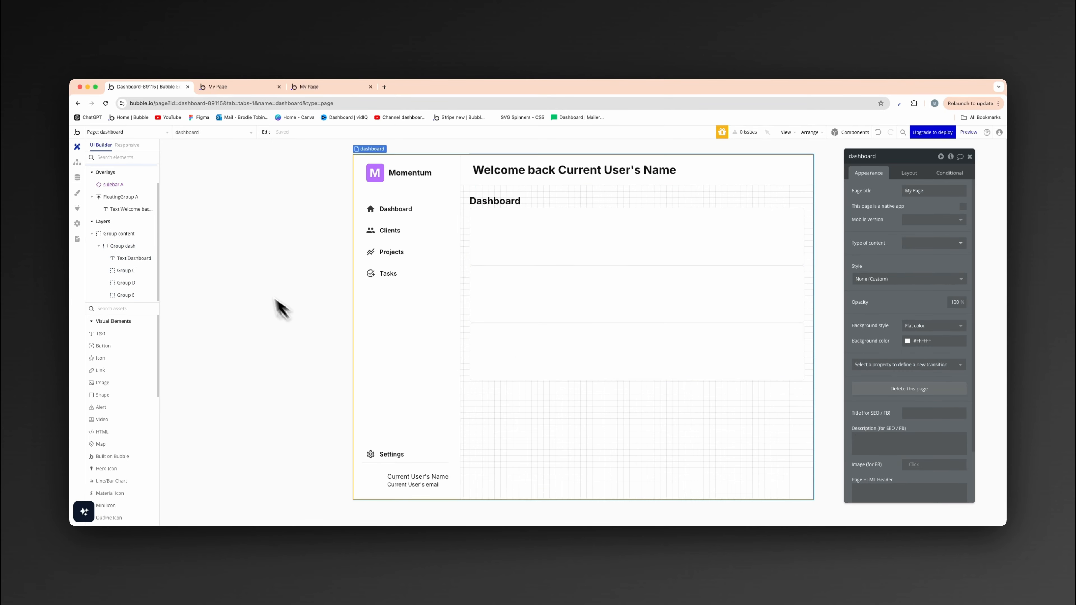
- Group the three bordered card groups together in a new row container below the Dashboard text
{"action": "left_click", "coordinate": [640, 246]}
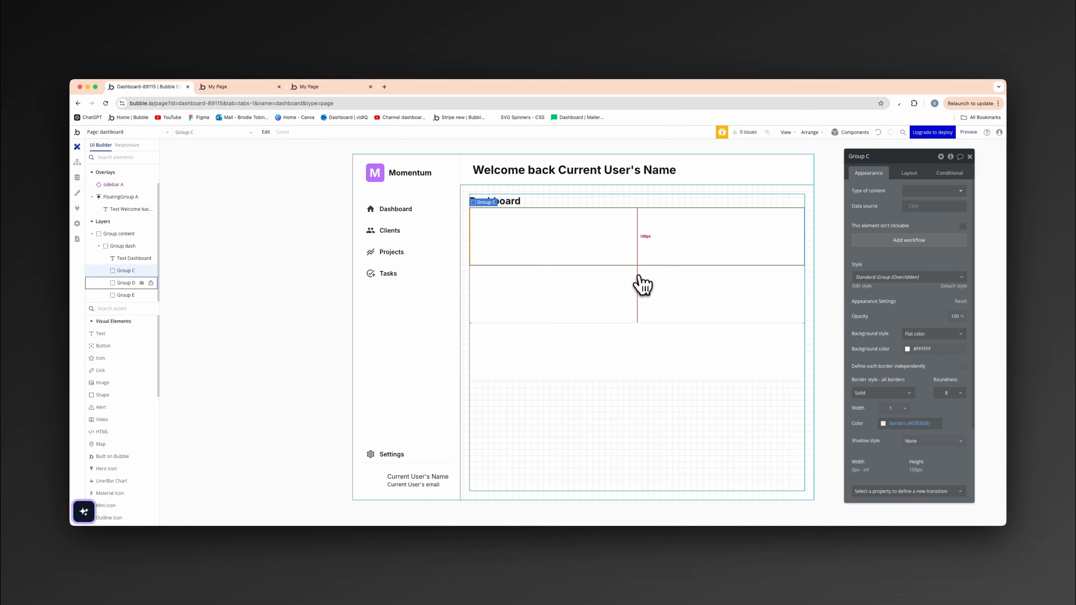
{"action": "left_click", "coordinate": [638, 288], "text": "shift"}
{"action": "left_click", "coordinate": [638, 345], "text": "shift"}
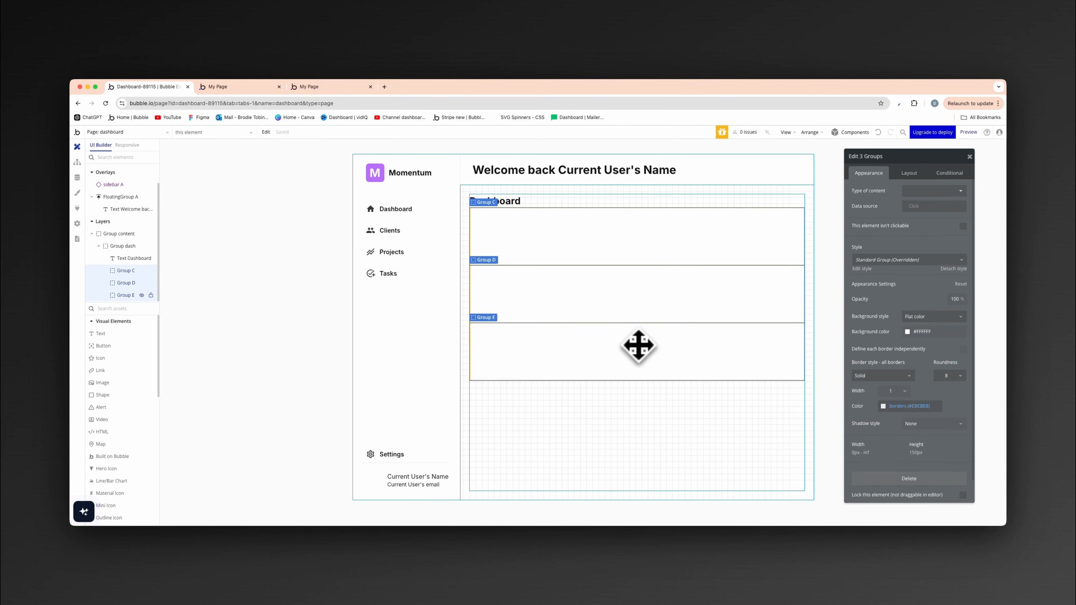
{"action": "right_click", "coordinate": [639, 345]}
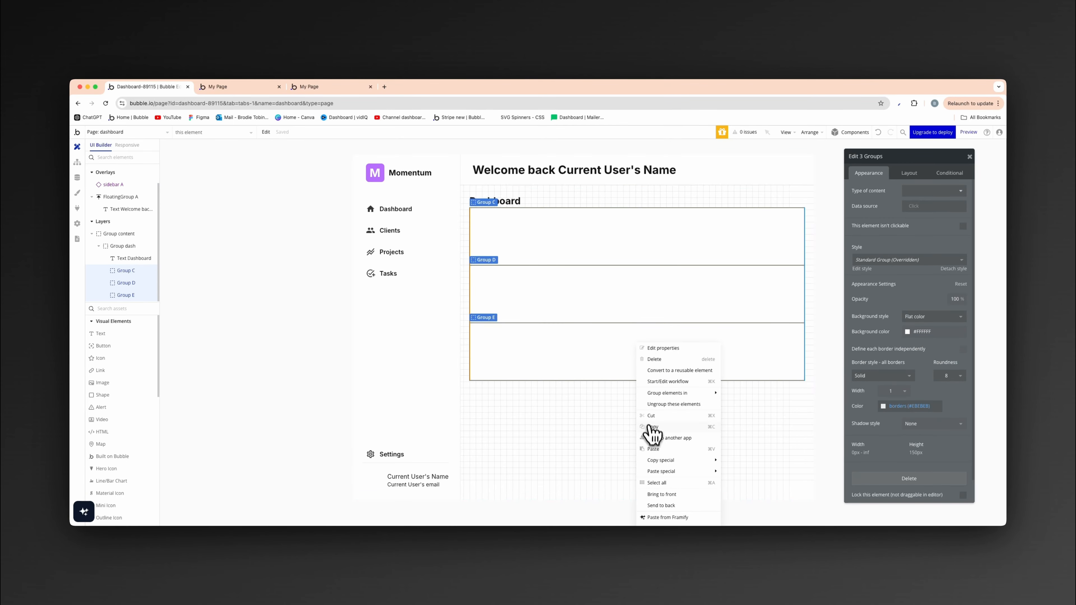
{"action": "mouse_move", "coordinate": [682, 395]}
{"action": "left_click", "coordinate": [747, 415]}
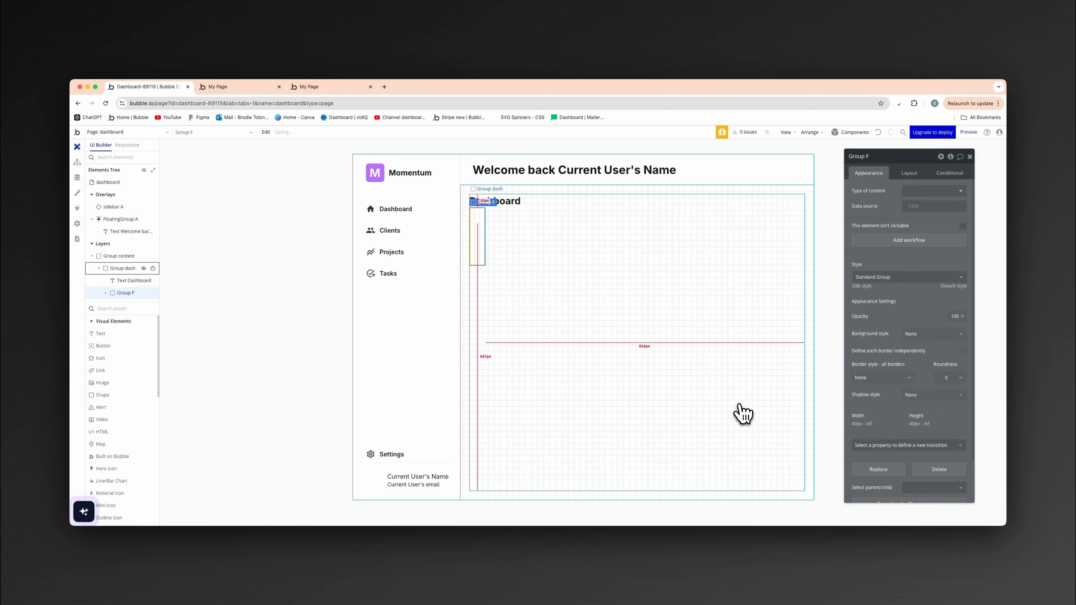
- Disable fitting the new row group's width to content and set its minimum width and minimum height to 0 px
{"action": "left_click", "coordinate": [898, 173]}
{"action": "left_click", "coordinate": [963, 347]}
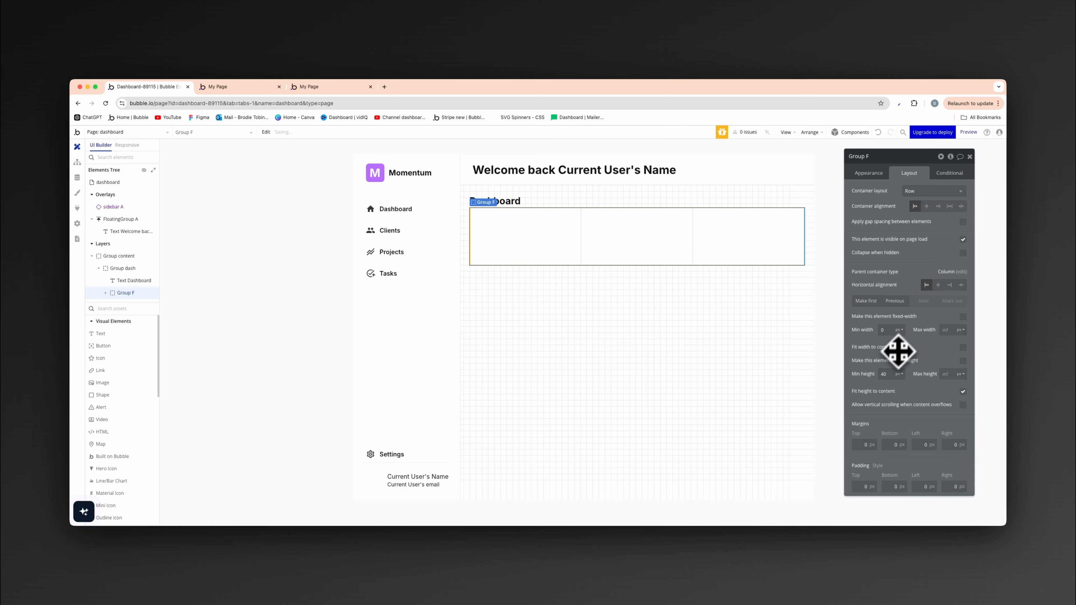
{"action": "type", "text": "0"}
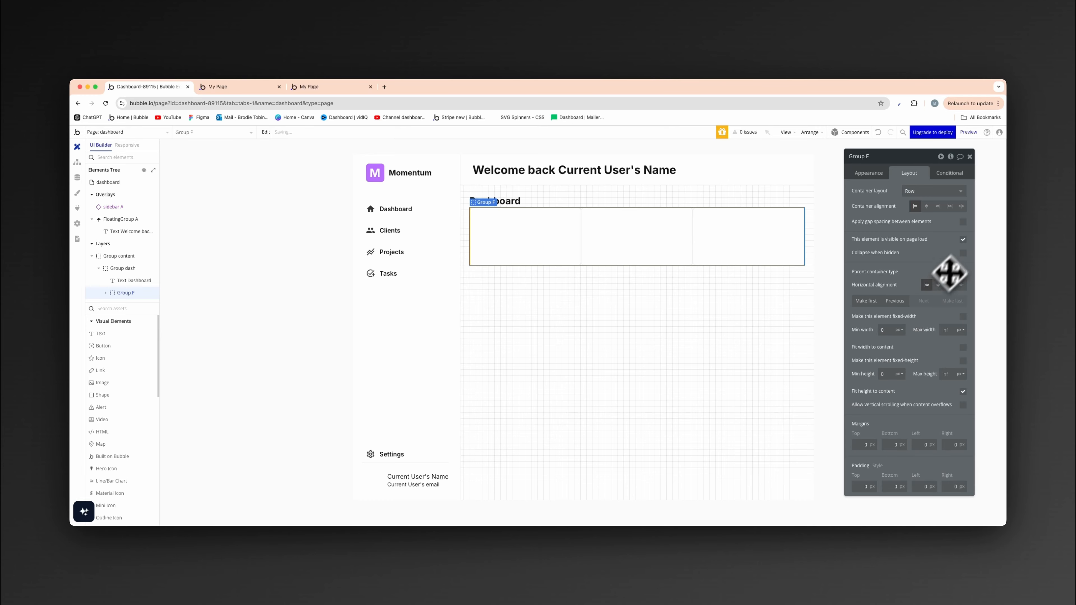
- Apply gap spacing between the three cards in the row group
{"action": "left_click", "coordinate": [963, 222]}
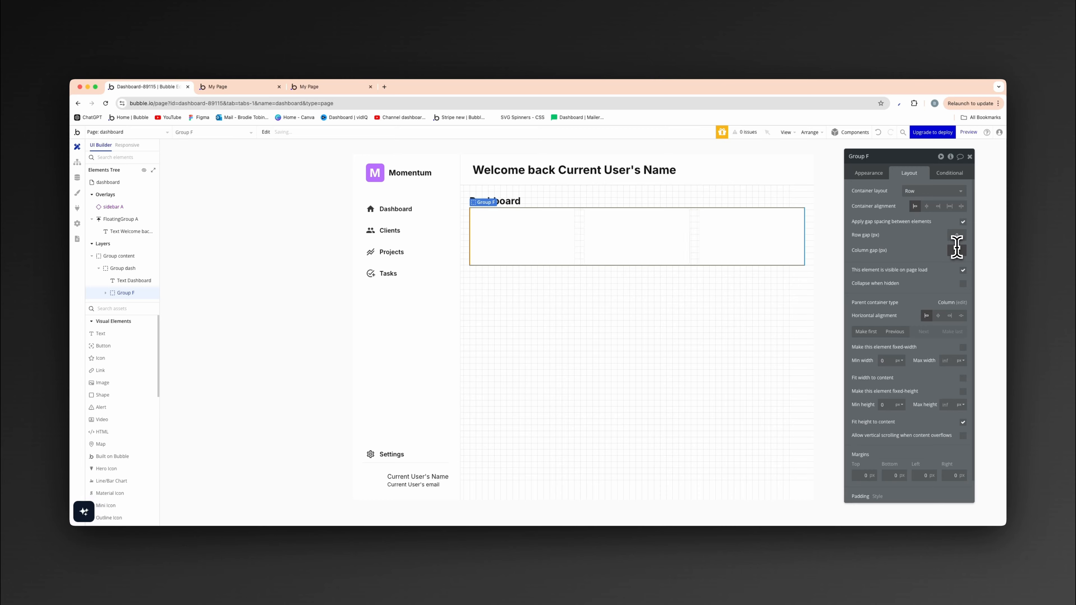
{"action": "left_click", "coordinate": [729, 366]}
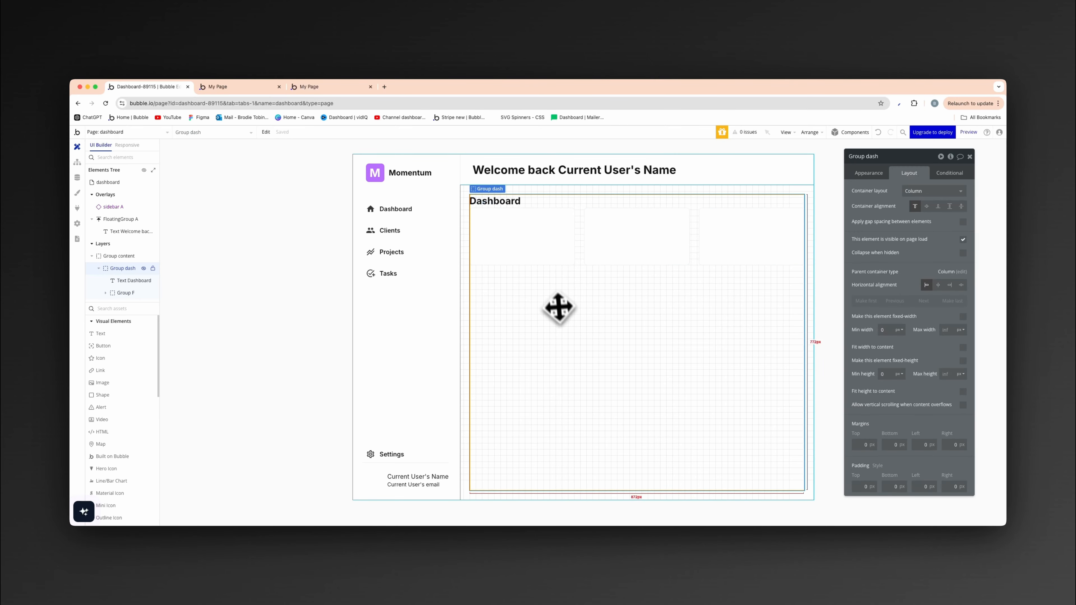
{"action": "left_click", "coordinate": [276, 260]}
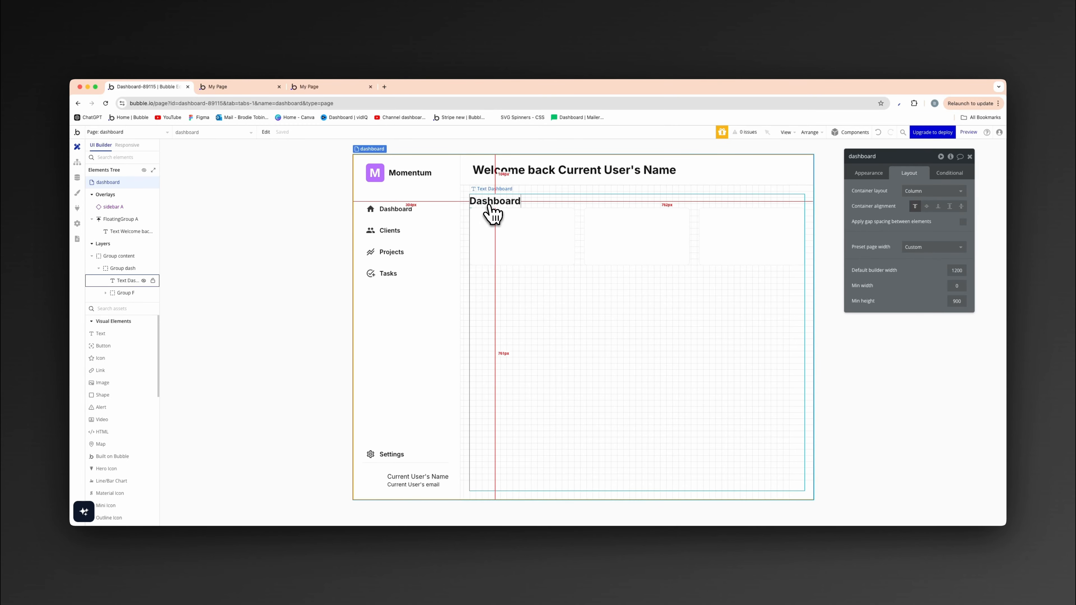
- Apply gap spacing between the elements of Group dash with a row gap of 24 px
{"action": "left_click", "coordinate": [591, 297]}
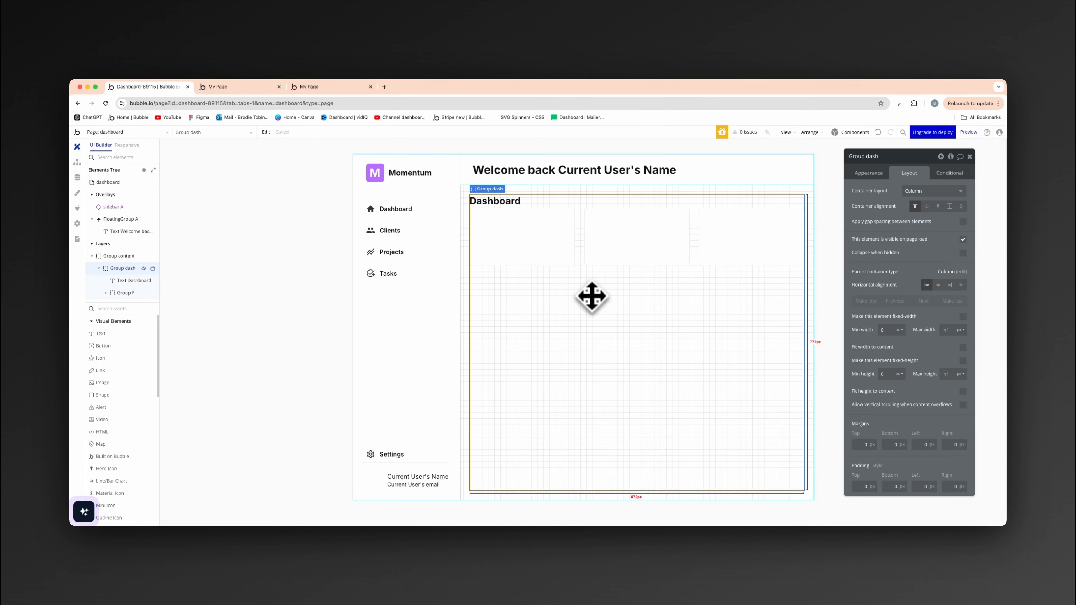
{"action": "left_click", "coordinate": [963, 222]}
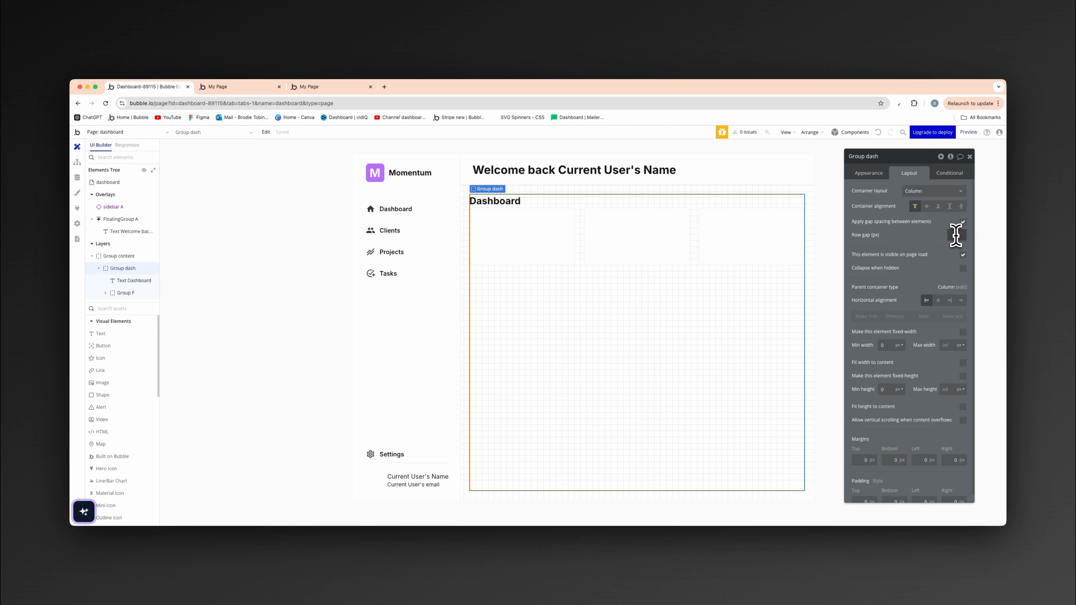
{"action": "left_click", "coordinate": [333, 241]}
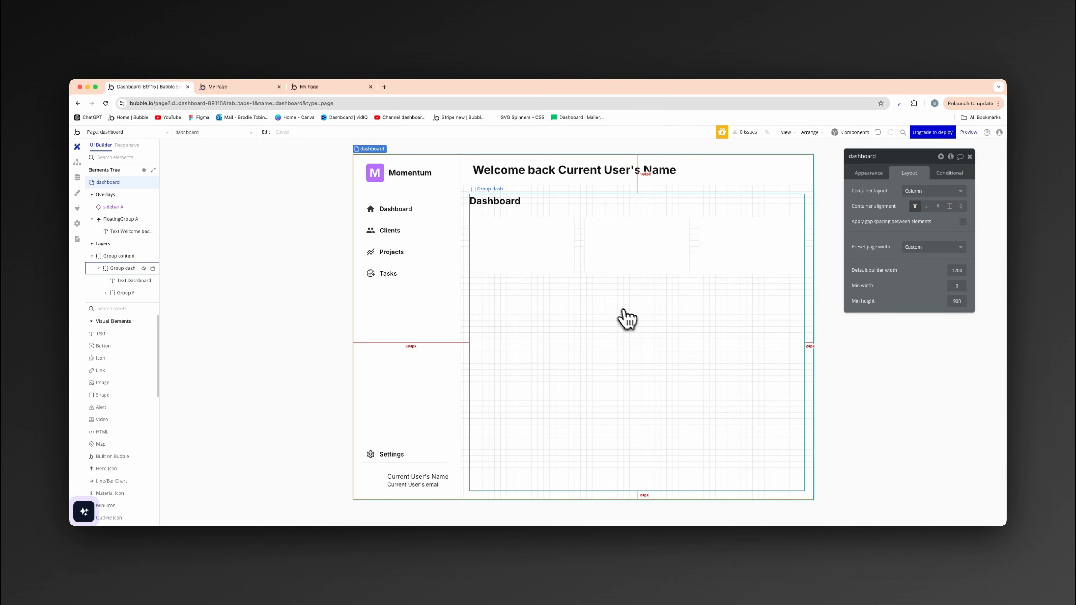
- Copy the first card group and paste it into Group dash below the row of three cards
{"action": "left_click", "coordinate": [545, 258]}
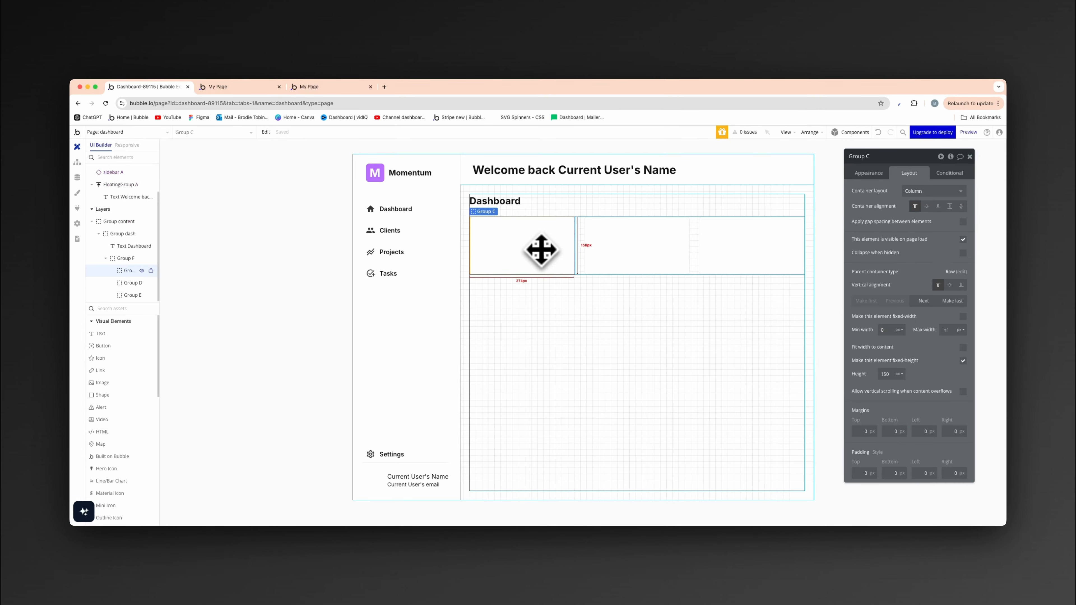
{"action": "left_click", "coordinate": [556, 363]}
{"action": "key", "text": "super+v"}
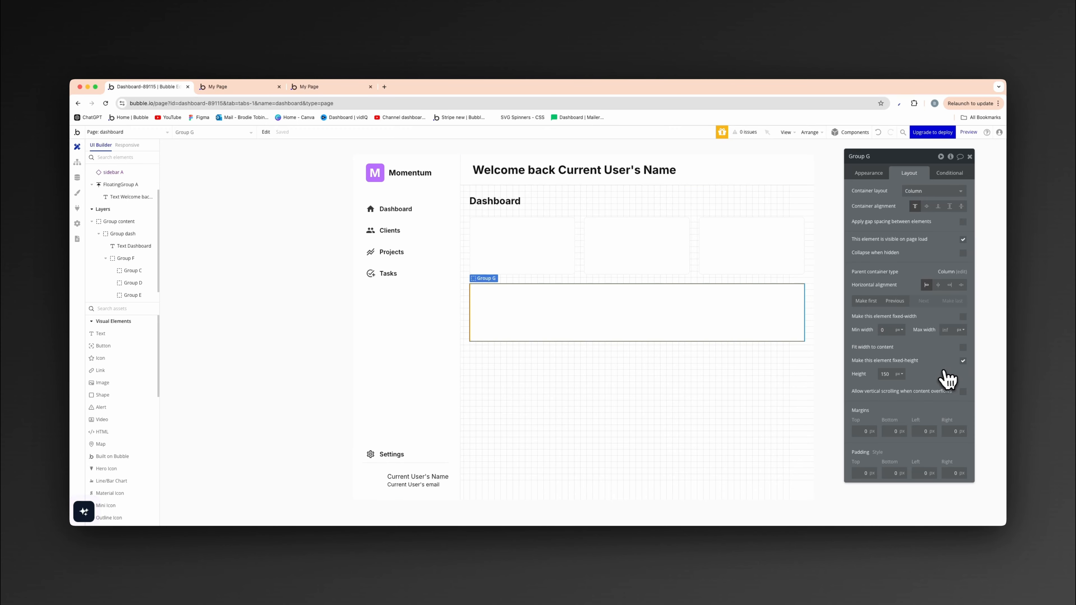
- Set the fixed height of the pasted full-width card group to 500 px
{"action": "left_click", "coordinate": [883, 374]}
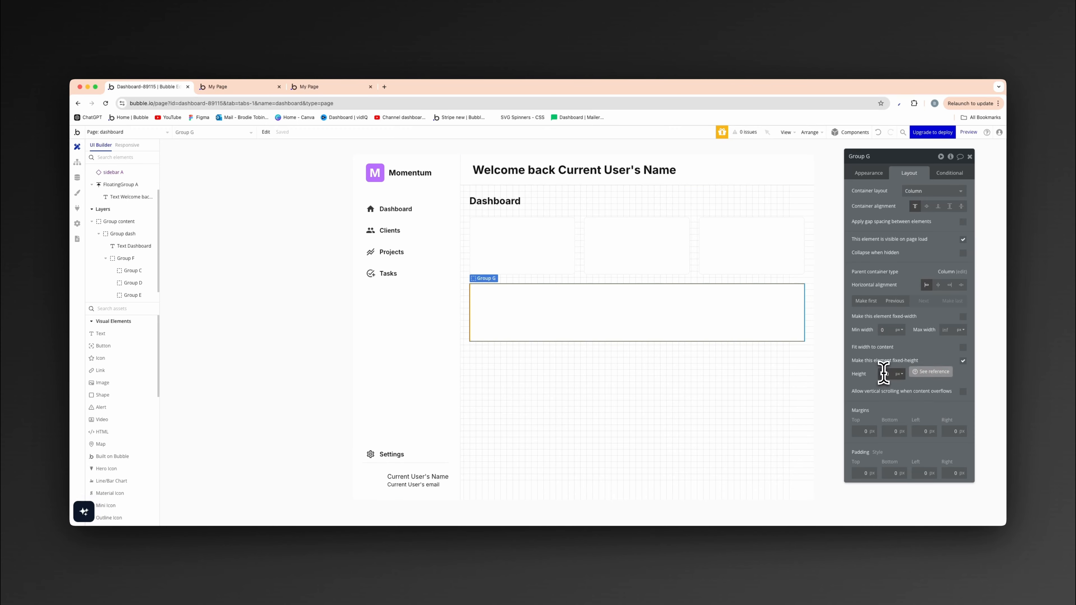
{"action": "left_click", "coordinate": [885, 374]}
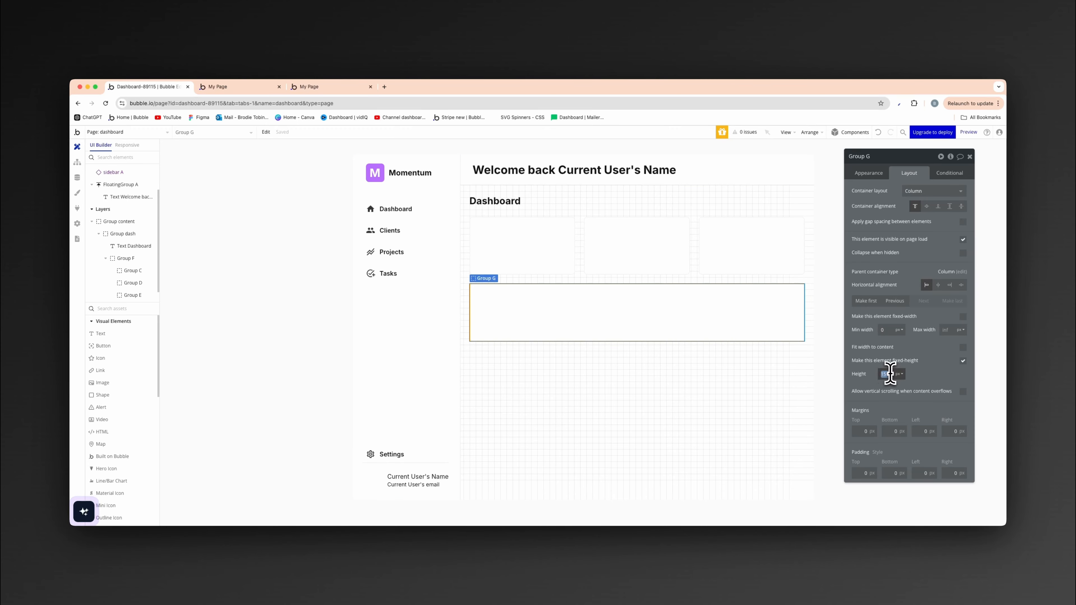
{"action": "left_click", "coordinate": [926, 371]}
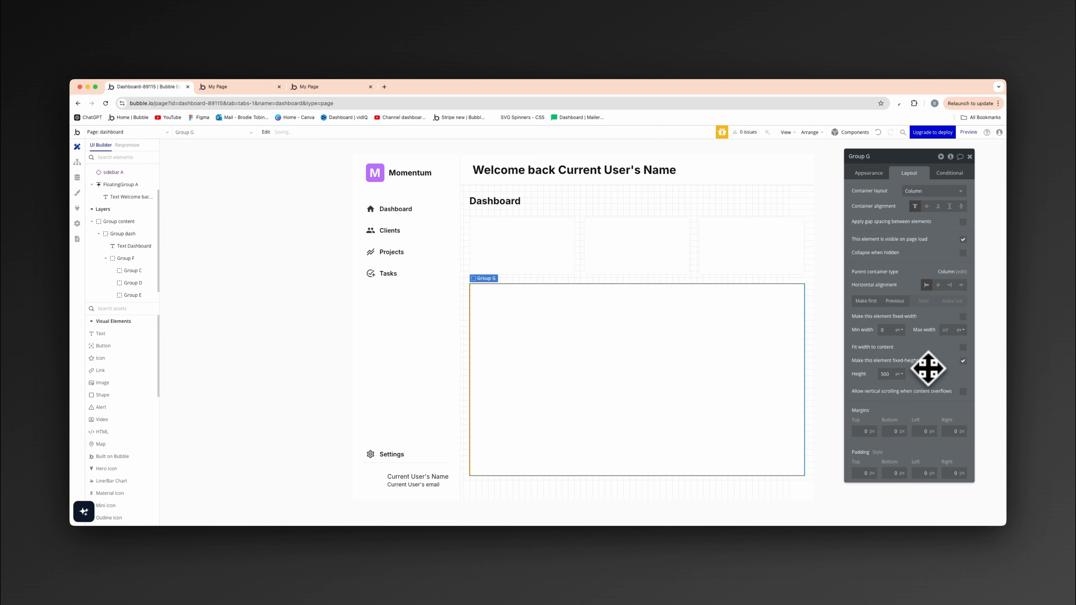
{"action": "left_click", "coordinate": [246, 311]}
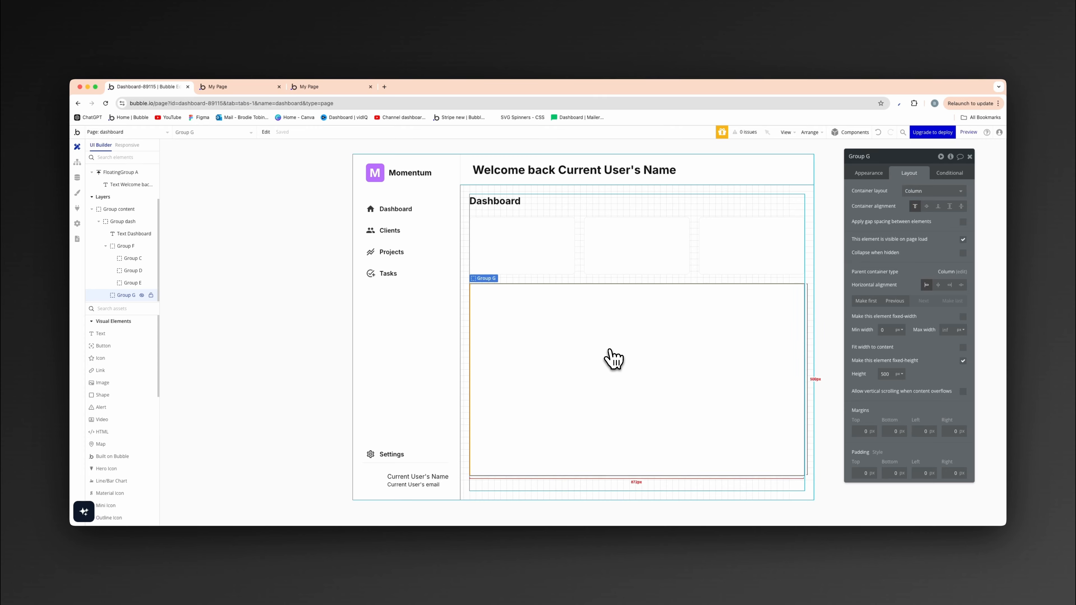
{"action": "left_click", "coordinate": [319, 401]}
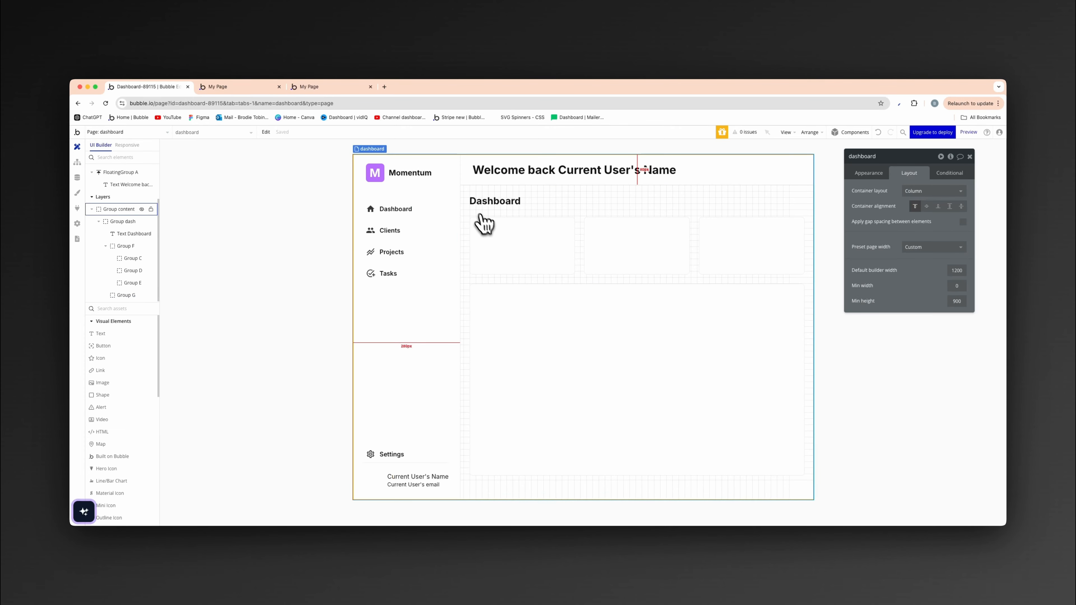
- Make Group dash not visible on page load and have it collapse when hidden
{"action": "left_click", "coordinate": [470, 198]}
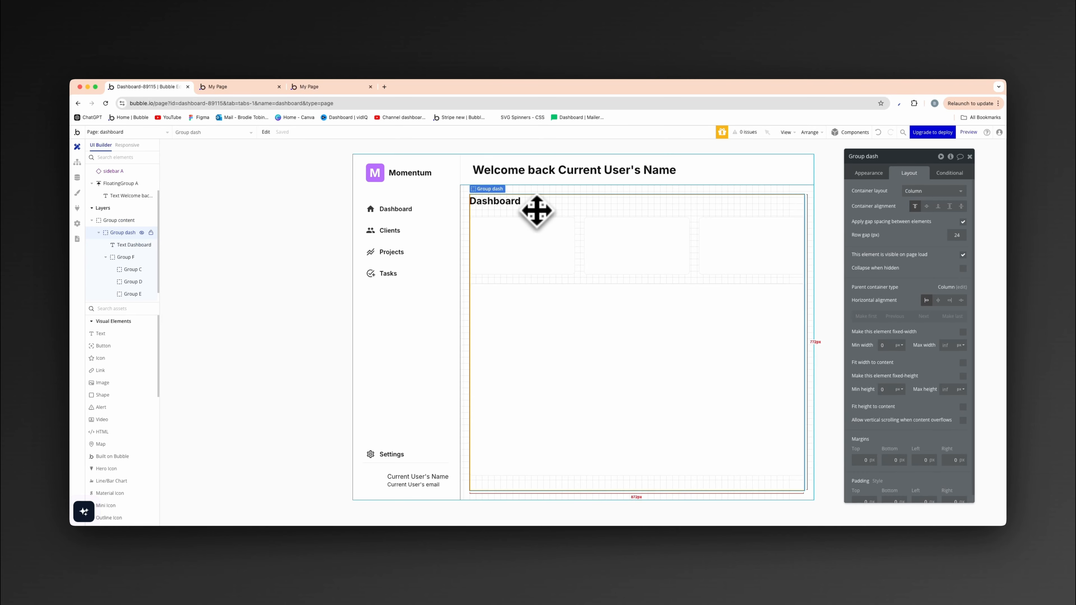
{"action": "left_click", "coordinate": [469, 212]}
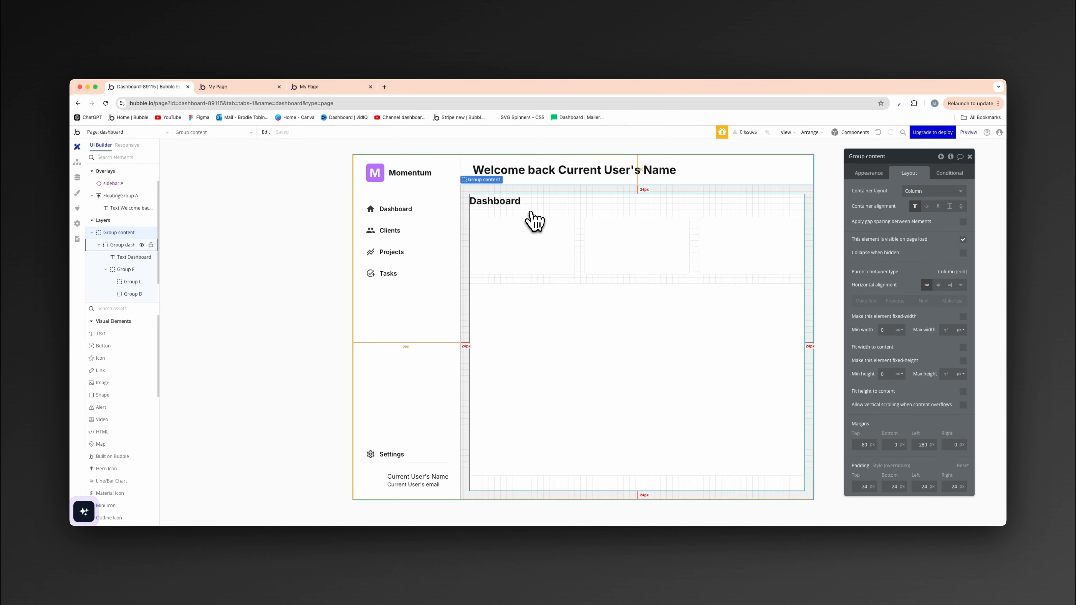
{"action": "left_click", "coordinate": [492, 196]}
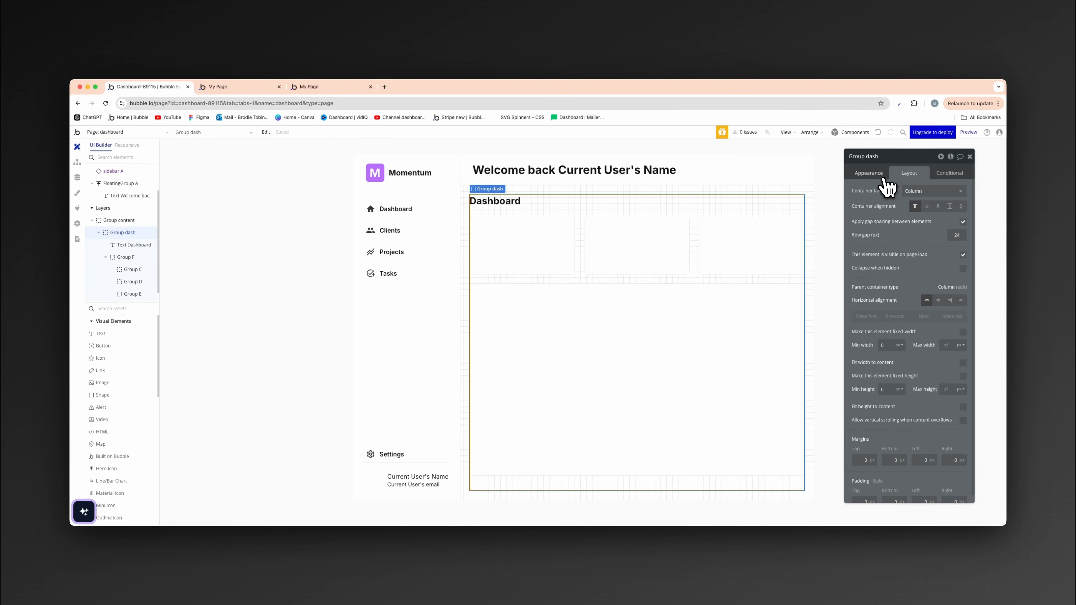
{"action": "left_click", "coordinate": [962, 255]}
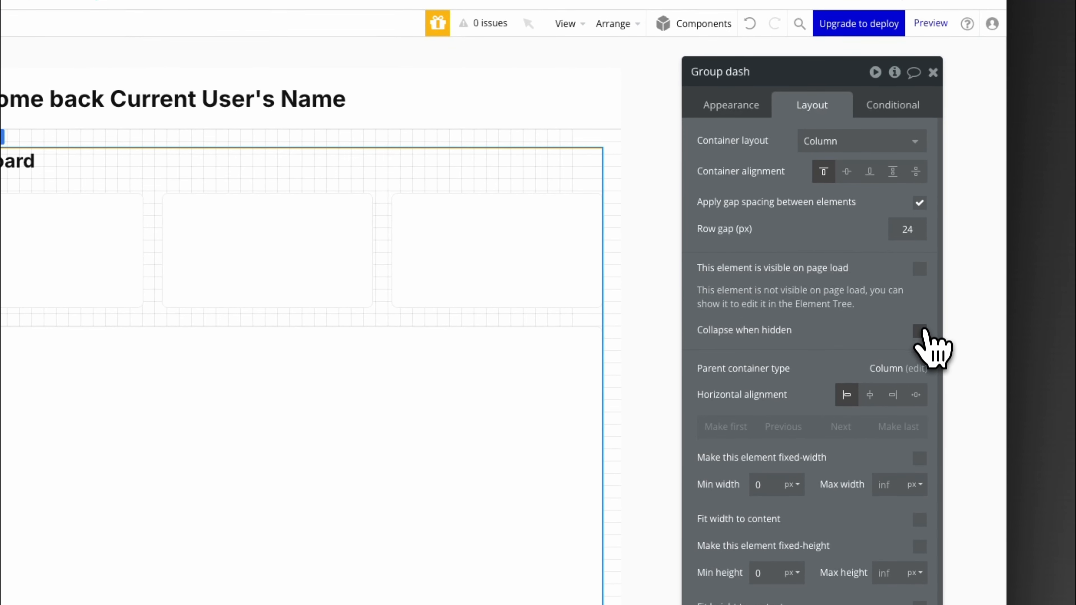
{"action": "left_click", "coordinate": [920, 331]}
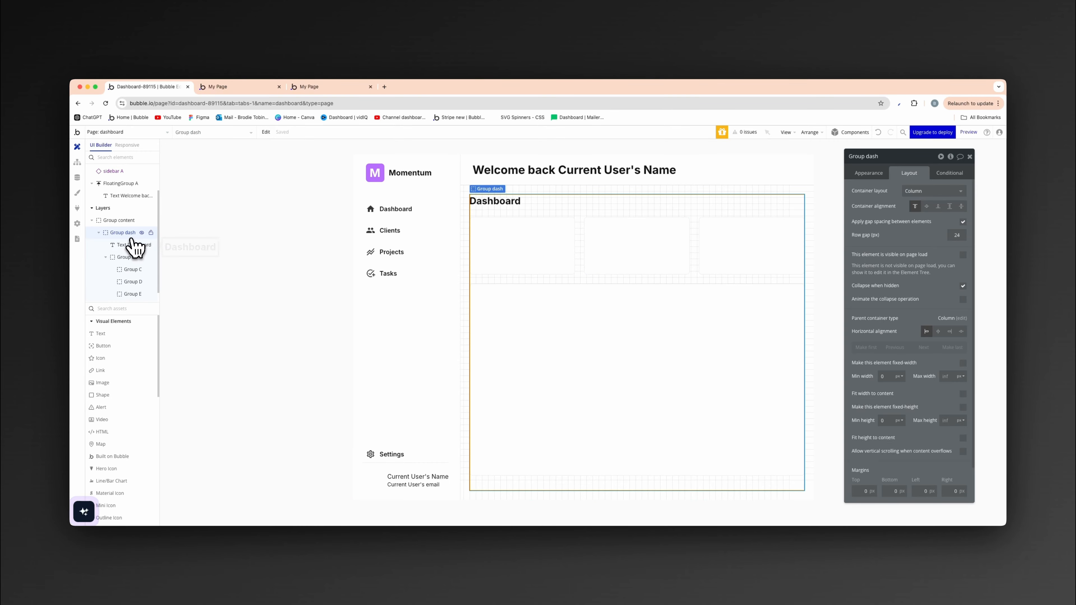
- Hide Group dash in the editor and collapse its children in the elements tree
{"action": "mouse_move", "coordinate": [142, 234]}
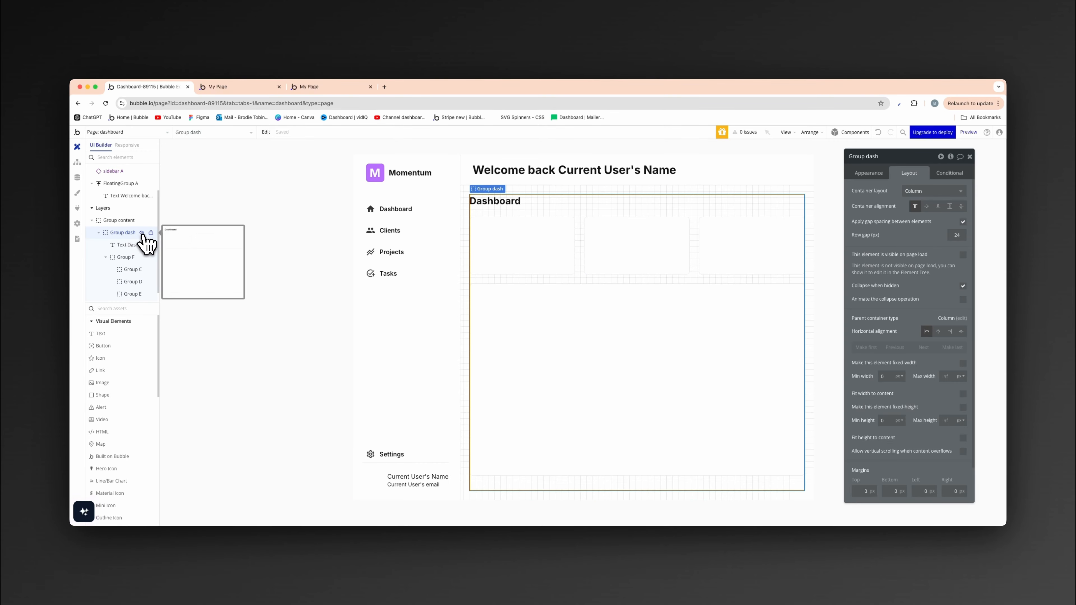
{"action": "left_click", "coordinate": [142, 233]}
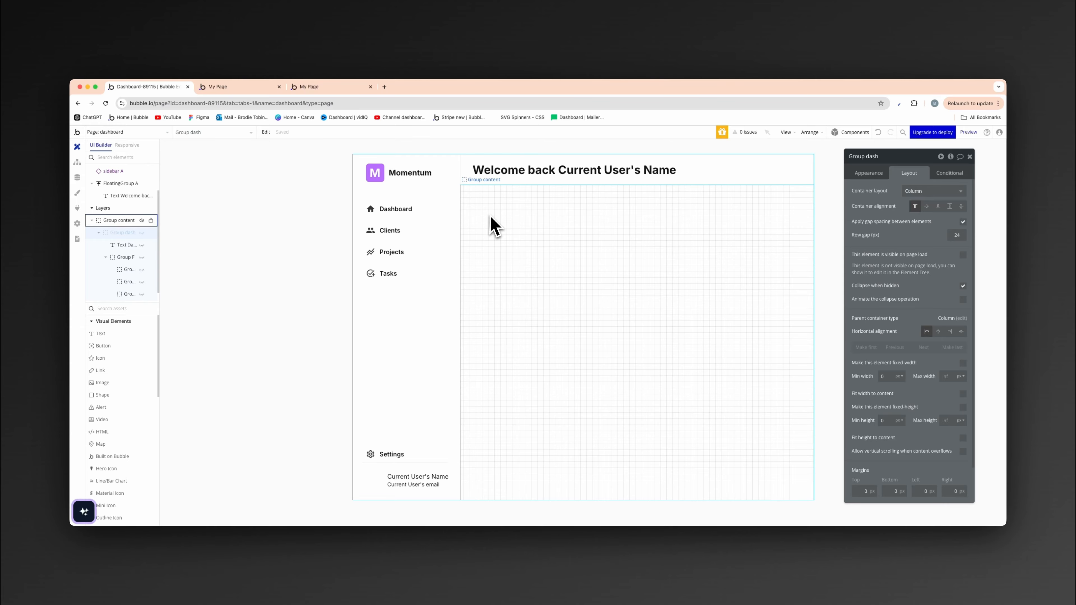
{"action": "left_click", "coordinate": [99, 233]}
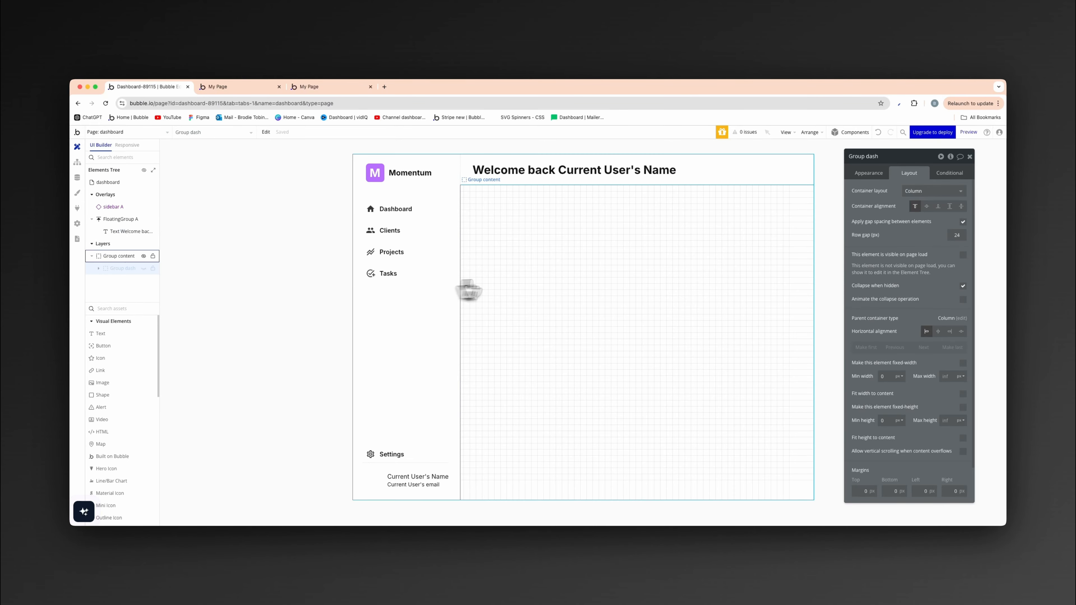
- Add a group named "Group client" inside Group content, with width and height fitting disabled and both minimum dimensions at 0 px
{"action": "left_click", "coordinate": [517, 273]}
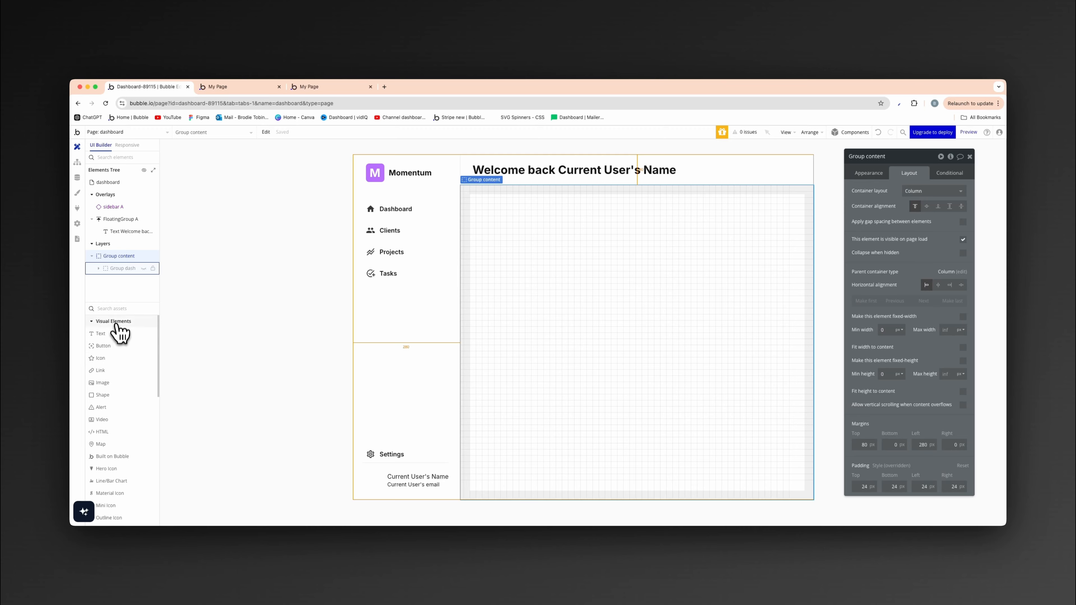
{"action": "type", "text": "grou"}
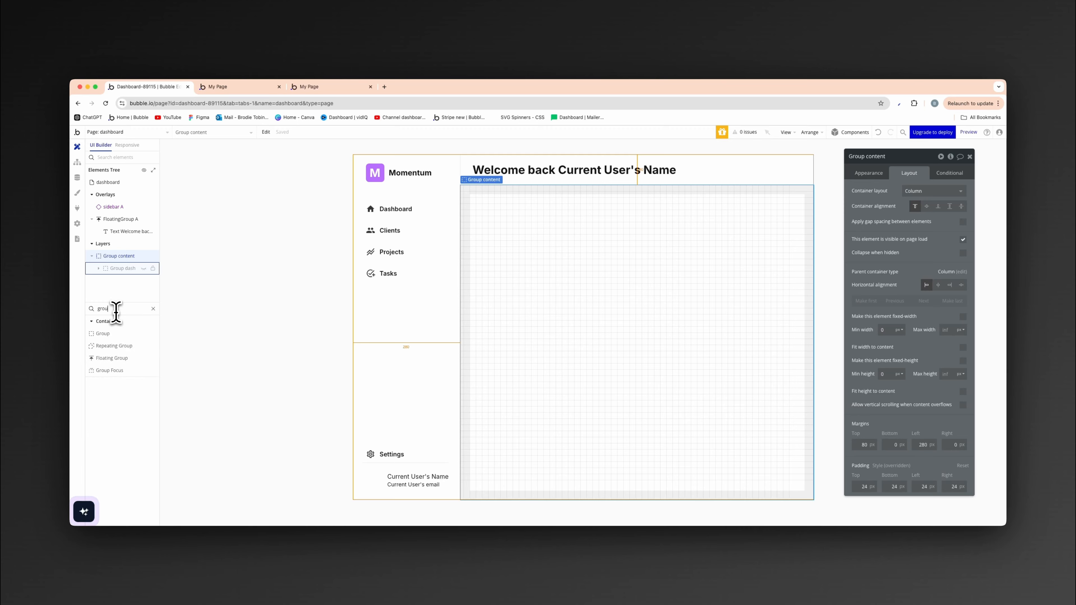
{"action": "left_click_drag", "start_coordinate": [123, 335], "coordinate": [488, 303]}
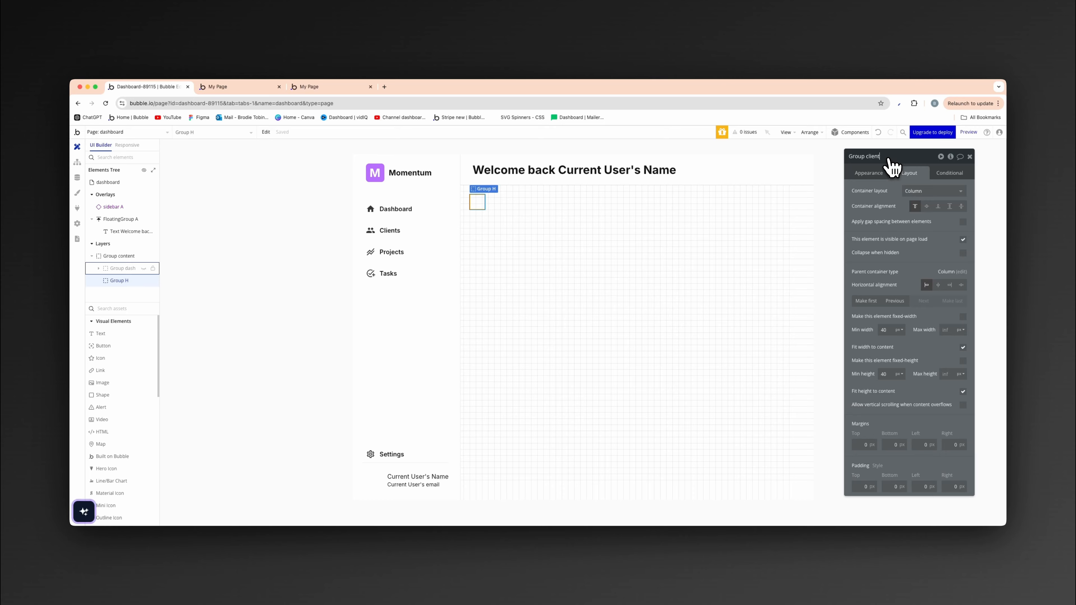
{"action": "left_click", "coordinate": [474, 205]}
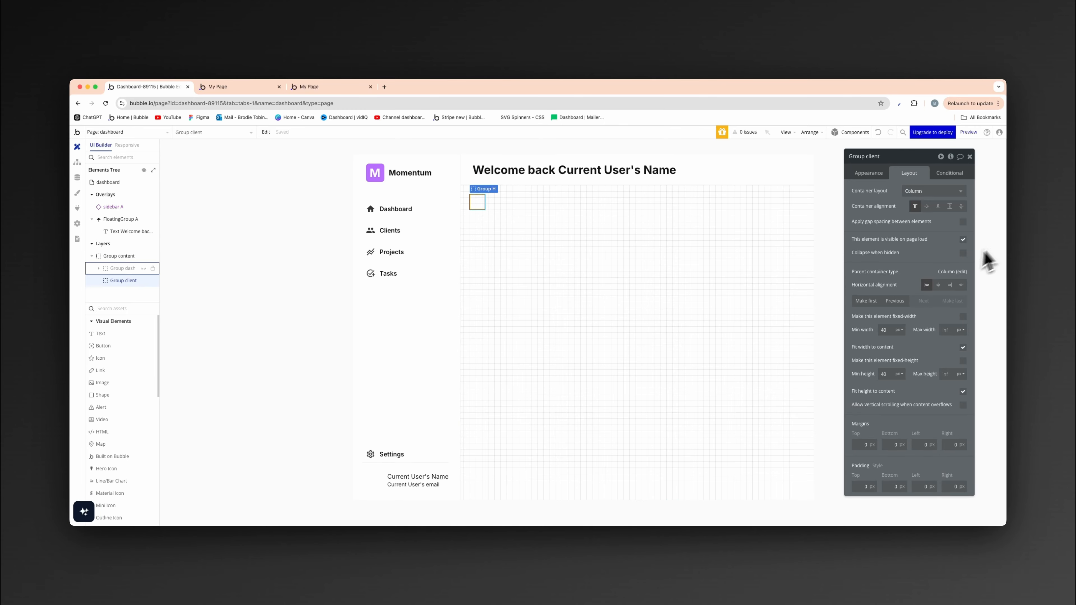
{"action": "left_click", "coordinate": [962, 347]}
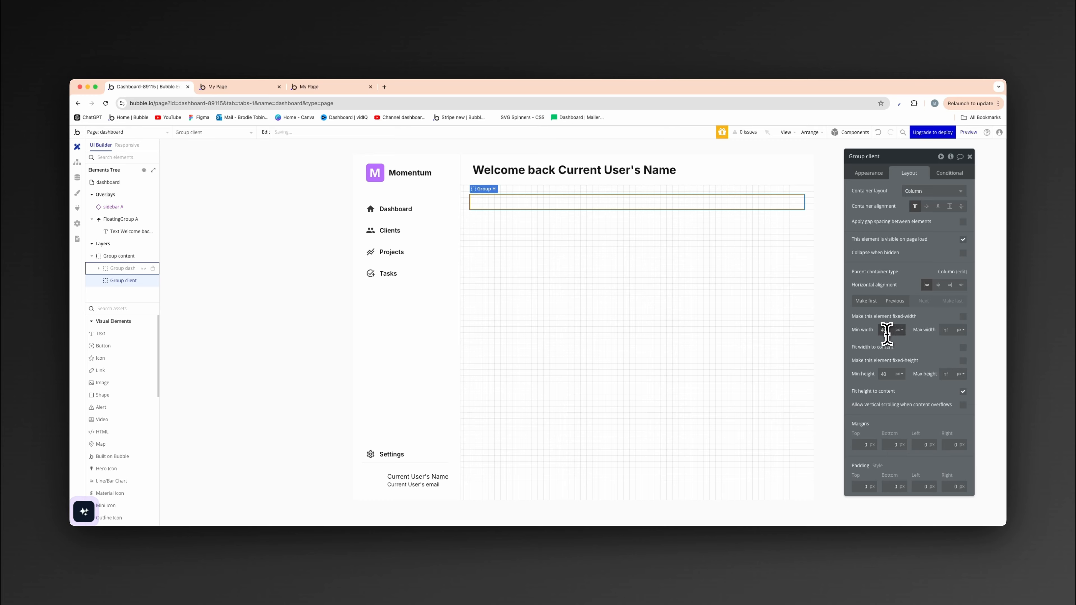
{"action": "left_click", "coordinate": [963, 392]}
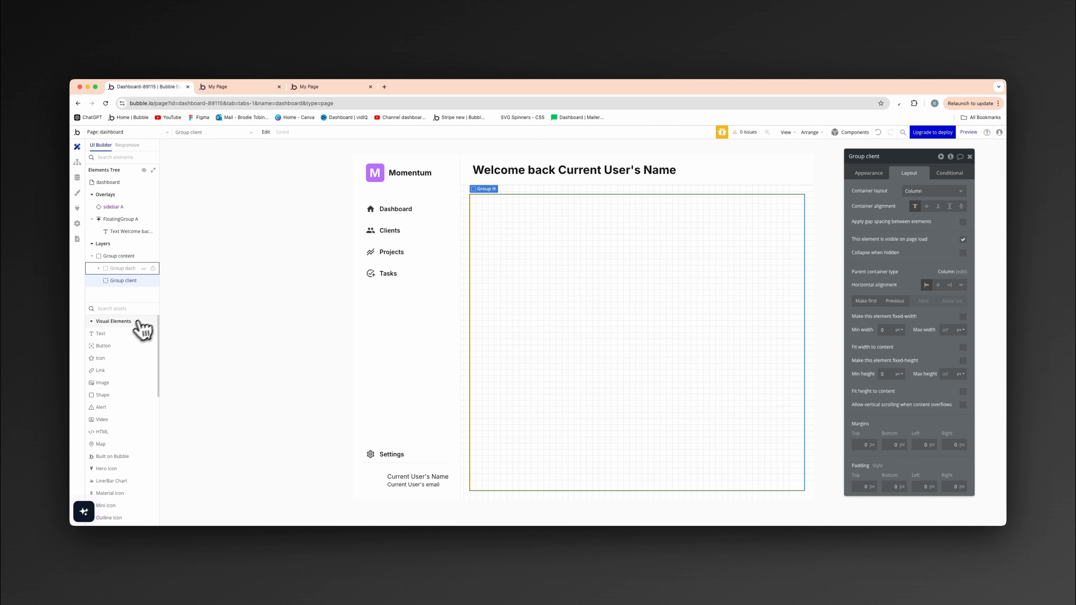
- Add a text element reading "Clients" inside Group client and apply the Heading 4 style
{"action": "left_click", "coordinate": [127, 333]}
{"action": "left_click", "coordinate": [458, 259]}
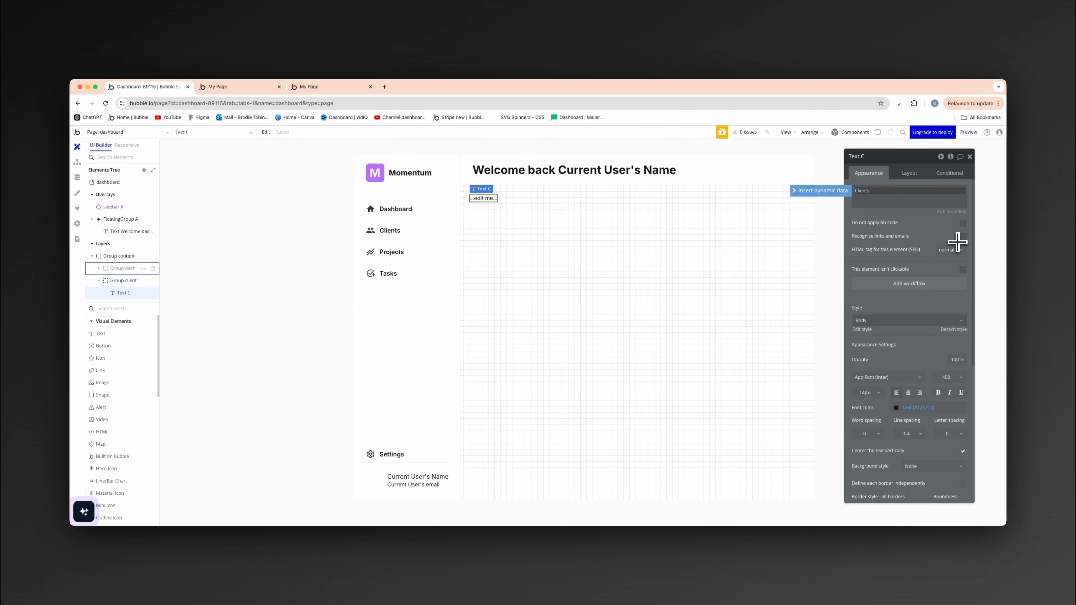
{"action": "left_click", "coordinate": [907, 321]}
{"action": "left_click", "coordinate": [898, 398]}
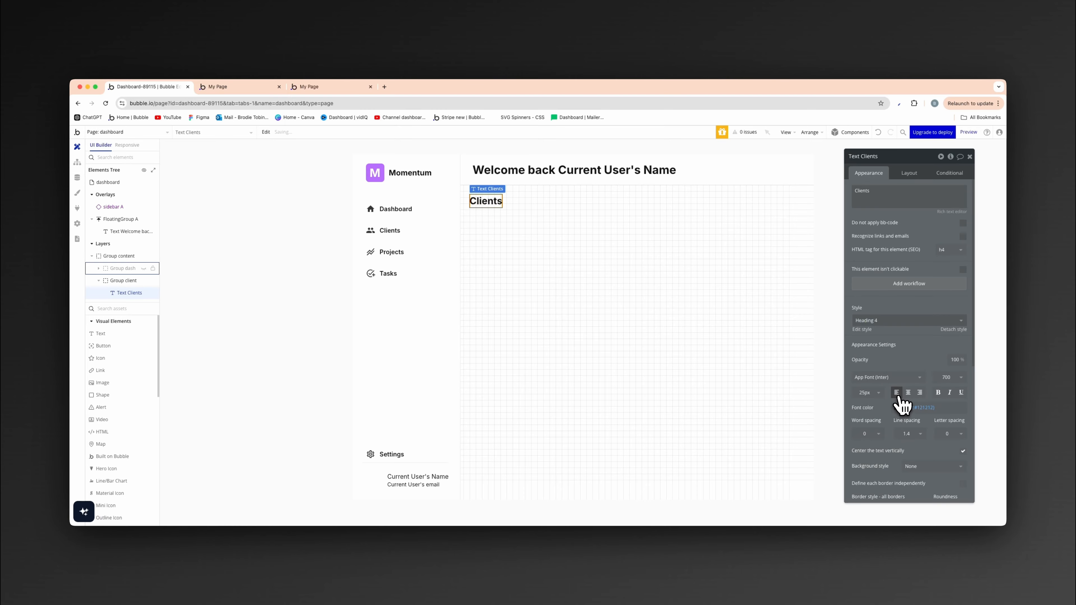
- Add a group inside Group client directly below the Clients heading
{"action": "left_click", "coordinate": [589, 264]}
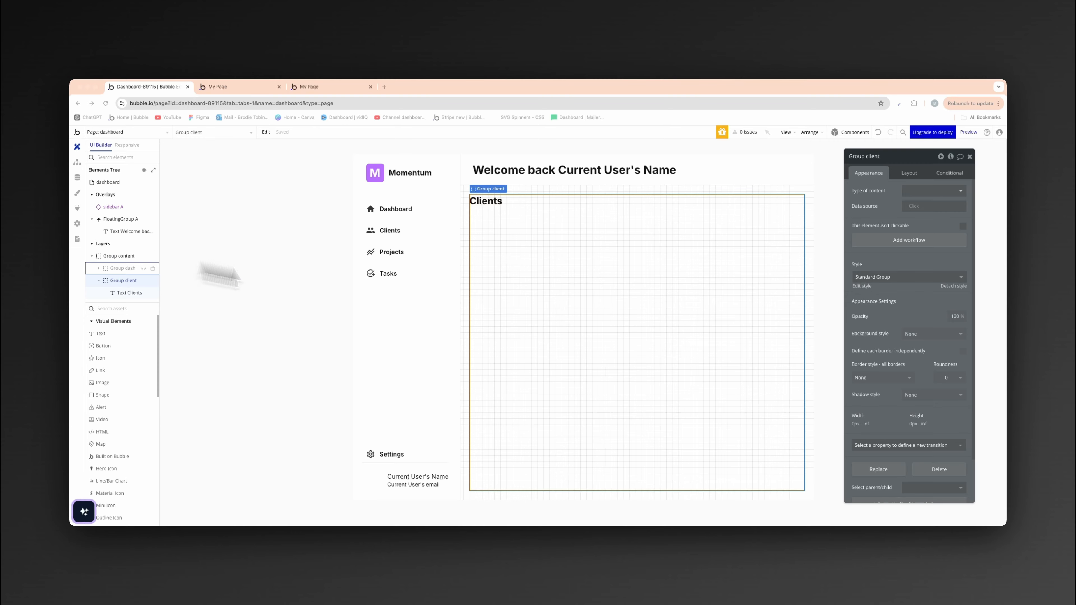
{"action": "left_click", "coordinate": [691, 260]}
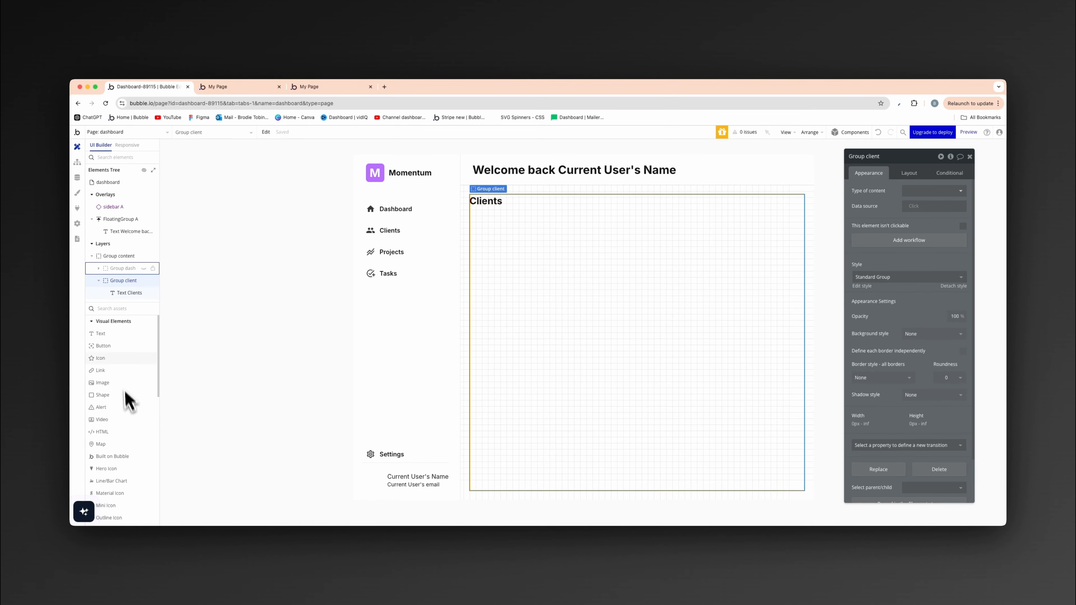
{"action": "left_click", "coordinate": [121, 308]}
{"action": "type", "text": "grou"}
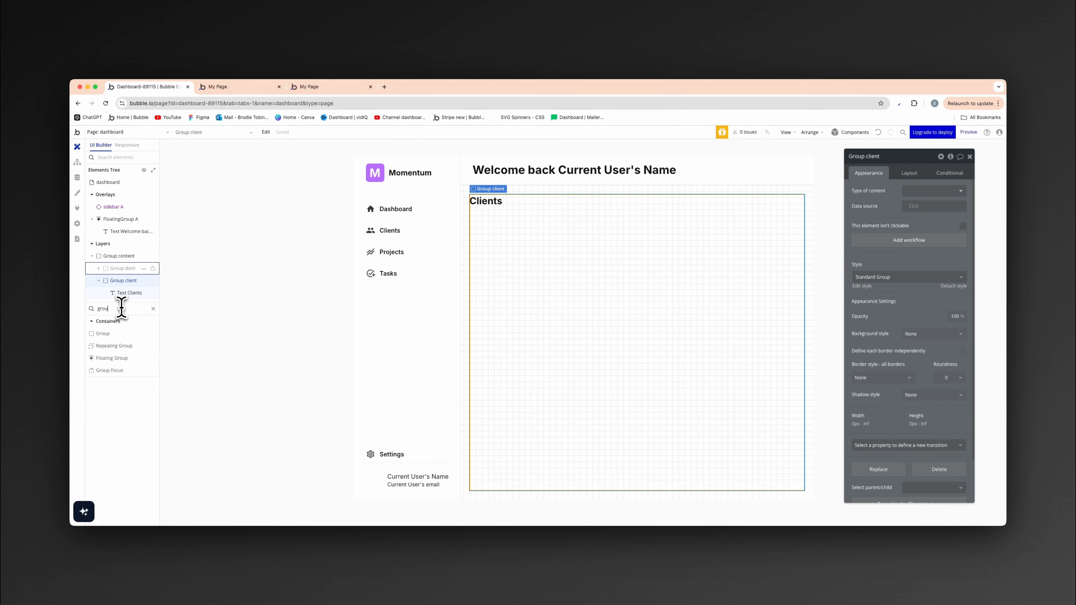
{"action": "left_click", "coordinate": [120, 335]}
{"action": "left_click", "coordinate": [551, 281]}
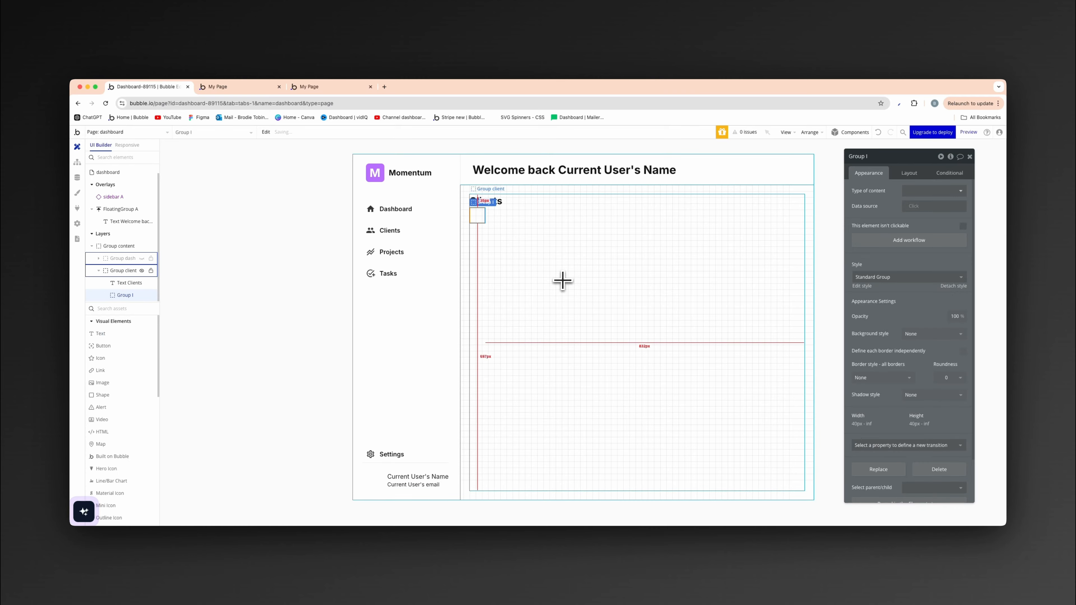
- Disable width fitting for the new group and give it a fixed height of 80 px
{"action": "left_click", "coordinate": [910, 174]}
{"action": "left_click", "coordinate": [963, 346]}
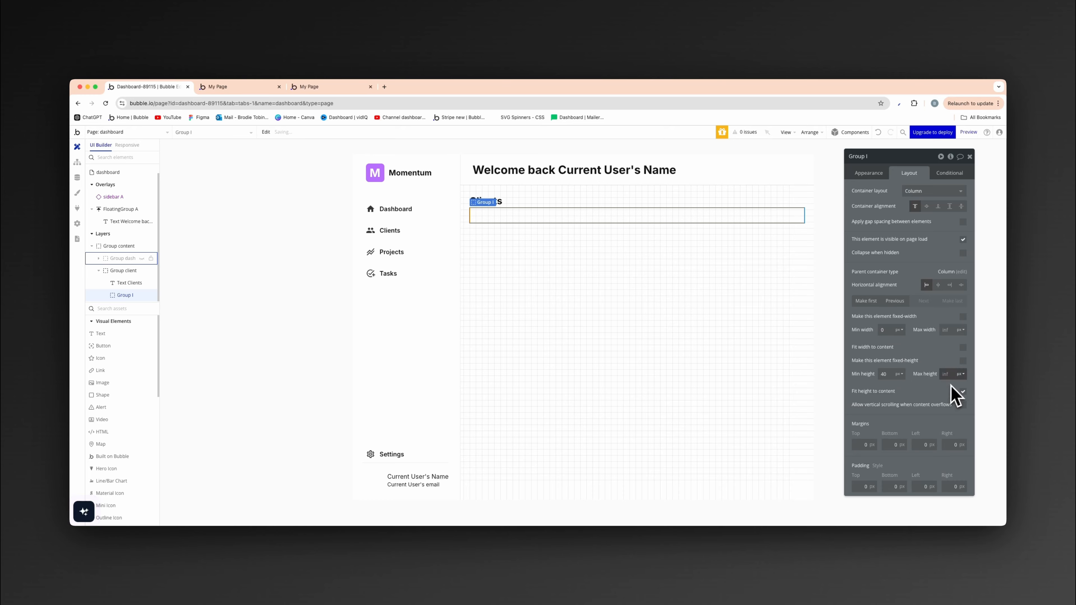
{"action": "left_click", "coordinate": [963, 360]}
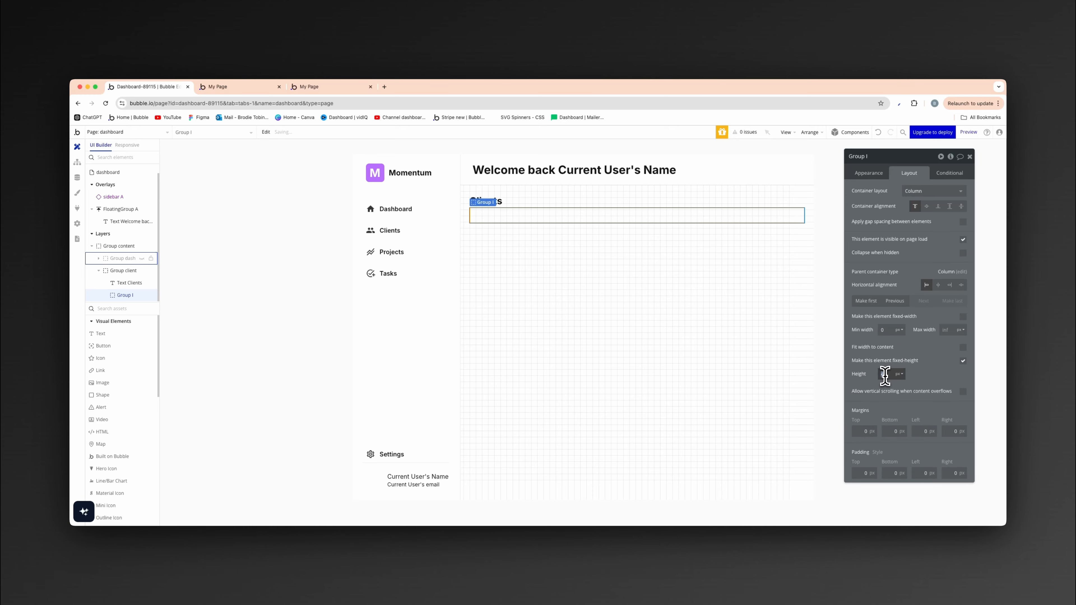
{"action": "type", "text": "80"}
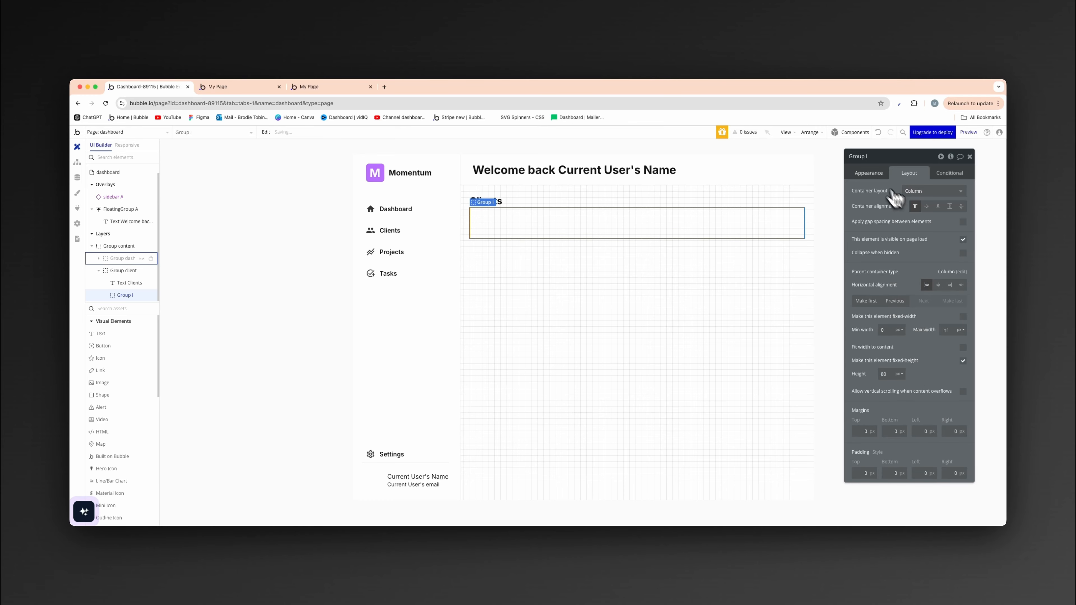
- Style the new group with a roundness of 8, a flat color background and a solid light grey border
{"action": "left_click", "coordinate": [868, 173]}
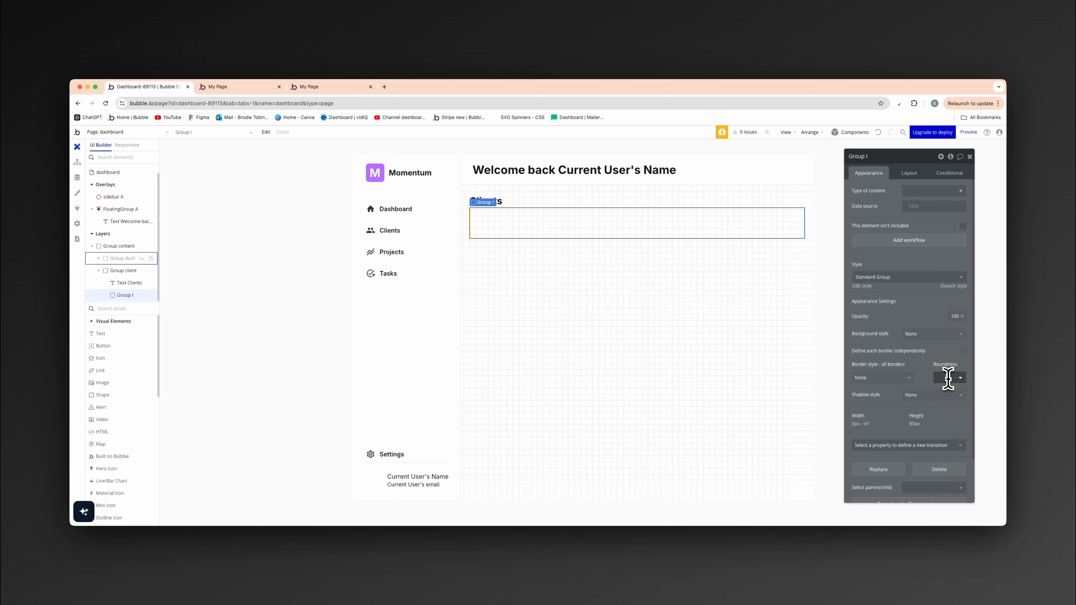
{"action": "type", "text": "8"}
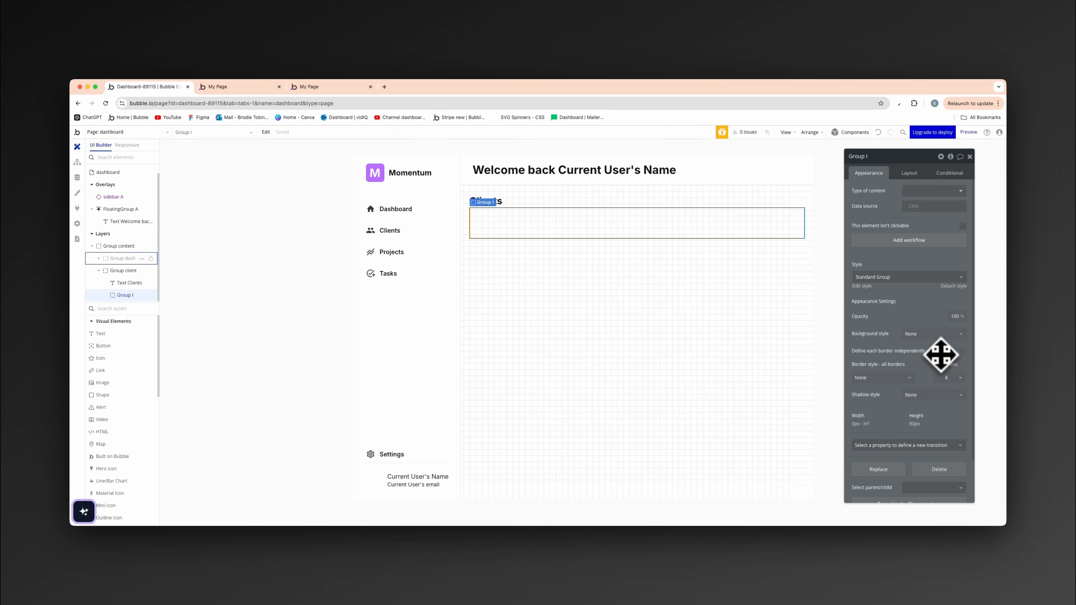
{"action": "left_click", "coordinate": [929, 335]}
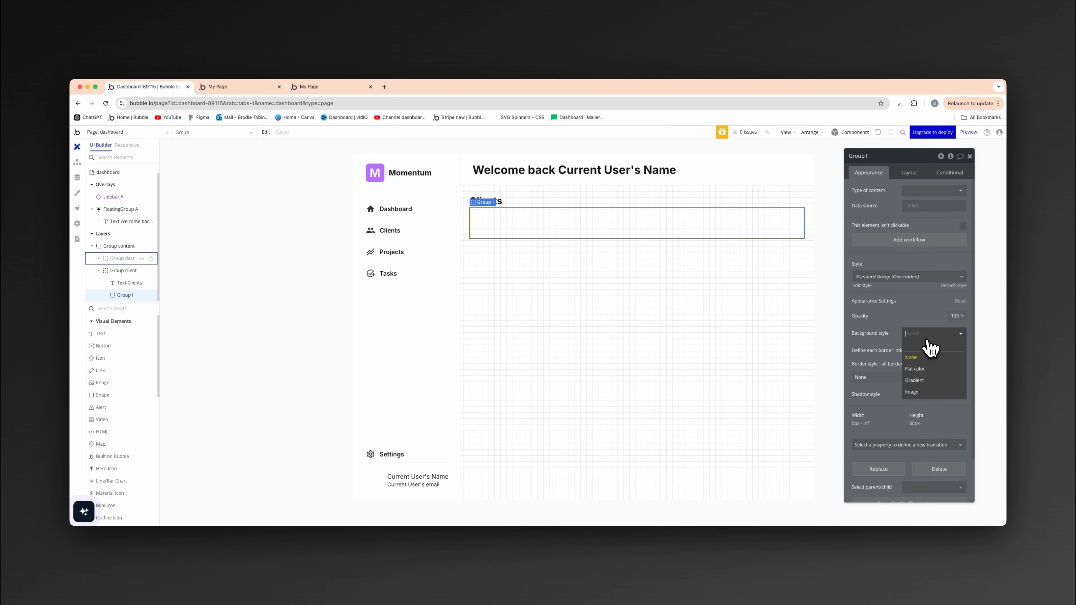
{"action": "left_click", "coordinate": [928, 367]}
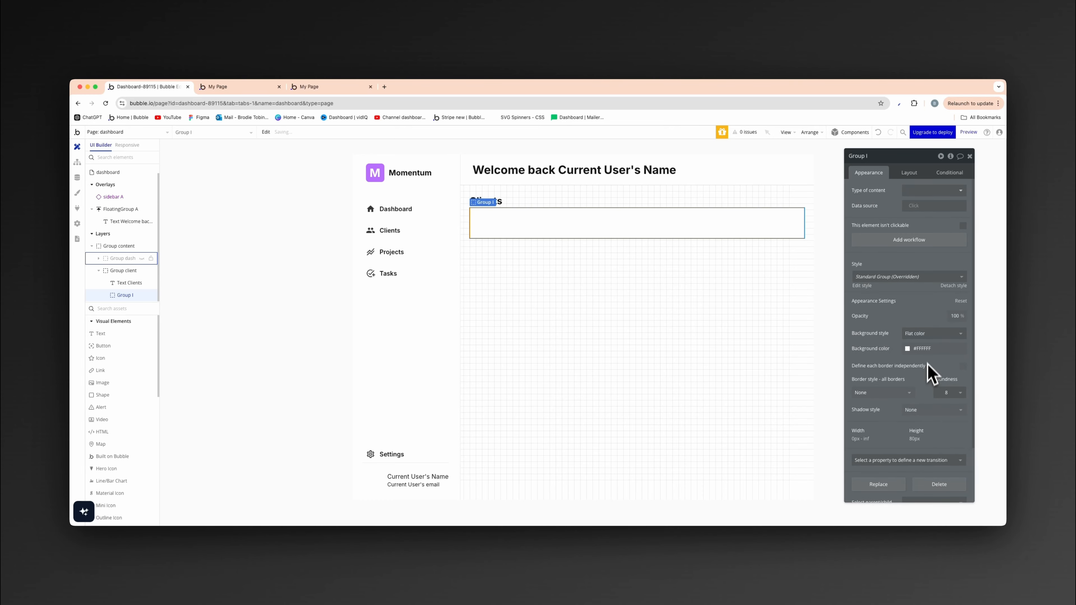
{"action": "left_click", "coordinate": [904, 392]}
{"action": "left_click", "coordinate": [894, 429]}
{"action": "left_click", "coordinate": [900, 425]}
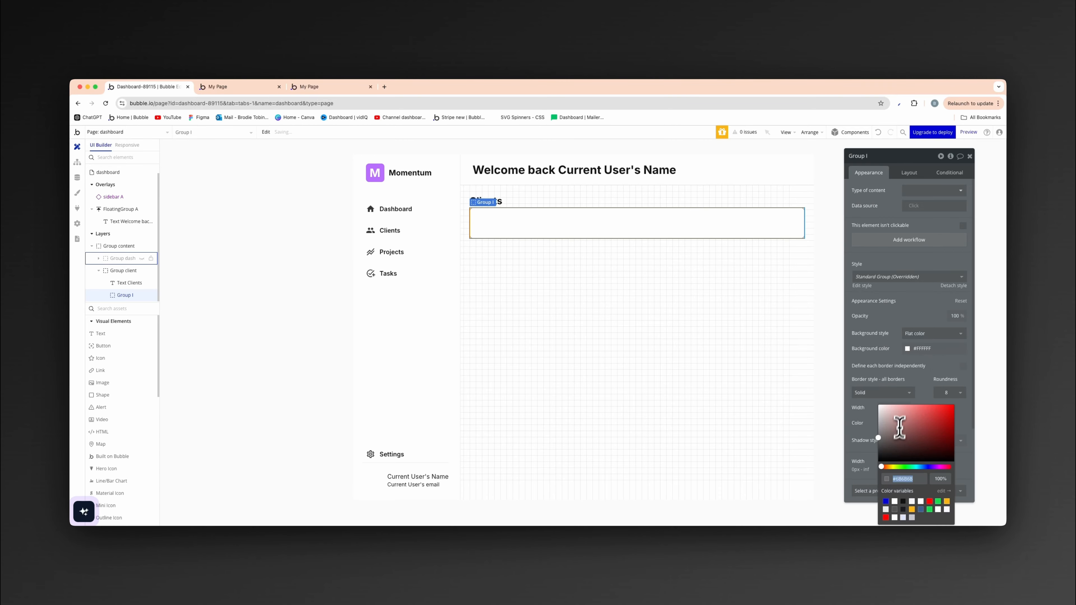
{"action": "left_click", "coordinate": [776, 316]}
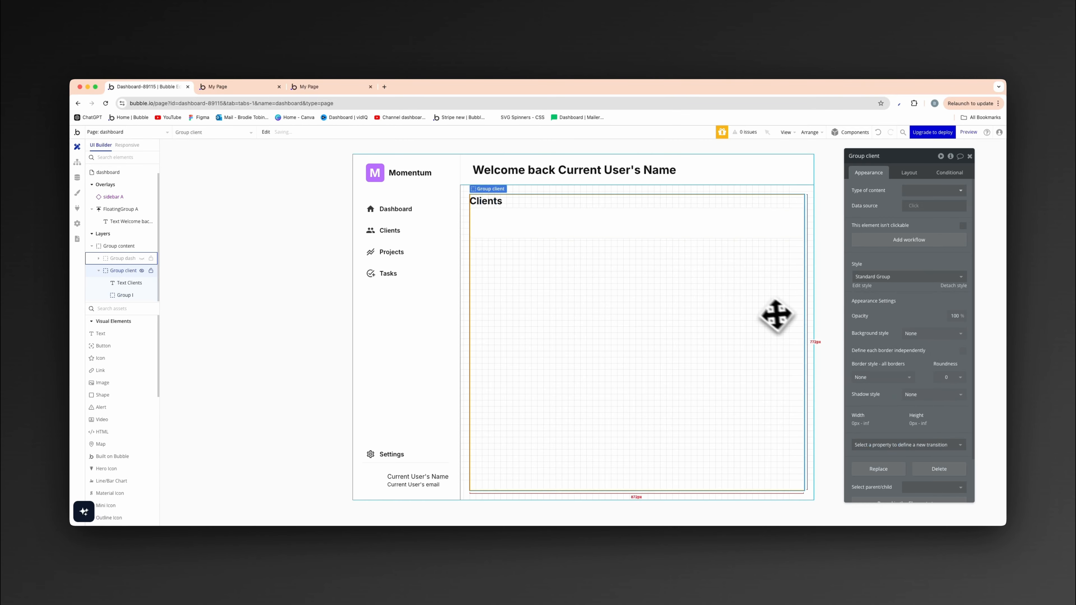
{"action": "left_click", "coordinate": [295, 313]}
- Duplicate the bordered group four times so that five stack below the Clients heading
{"action": "left_click", "coordinate": [593, 233]}
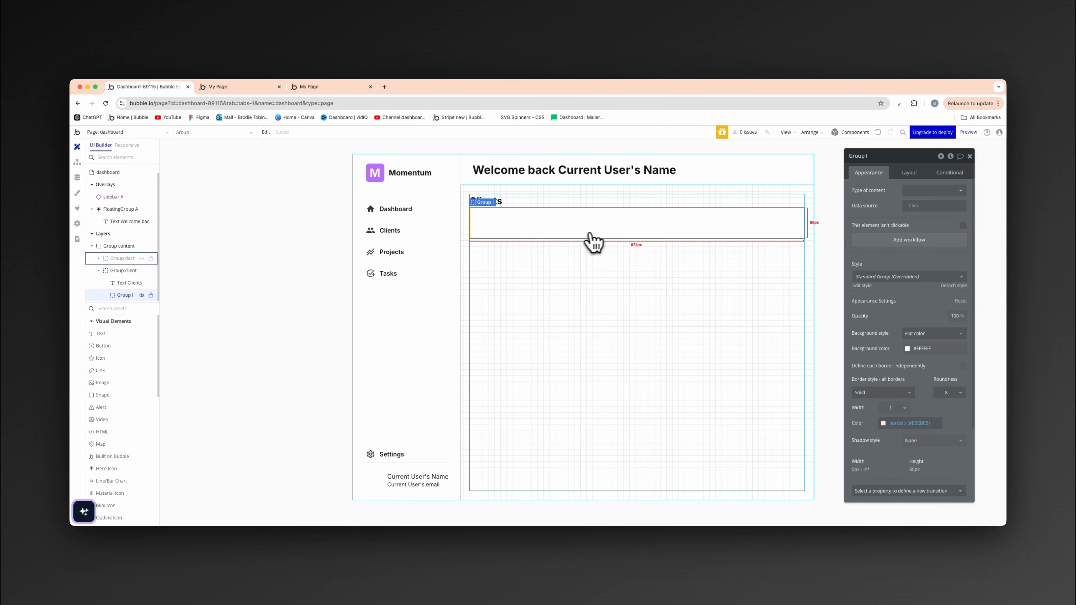
{"action": "key", "text": "super+d"}
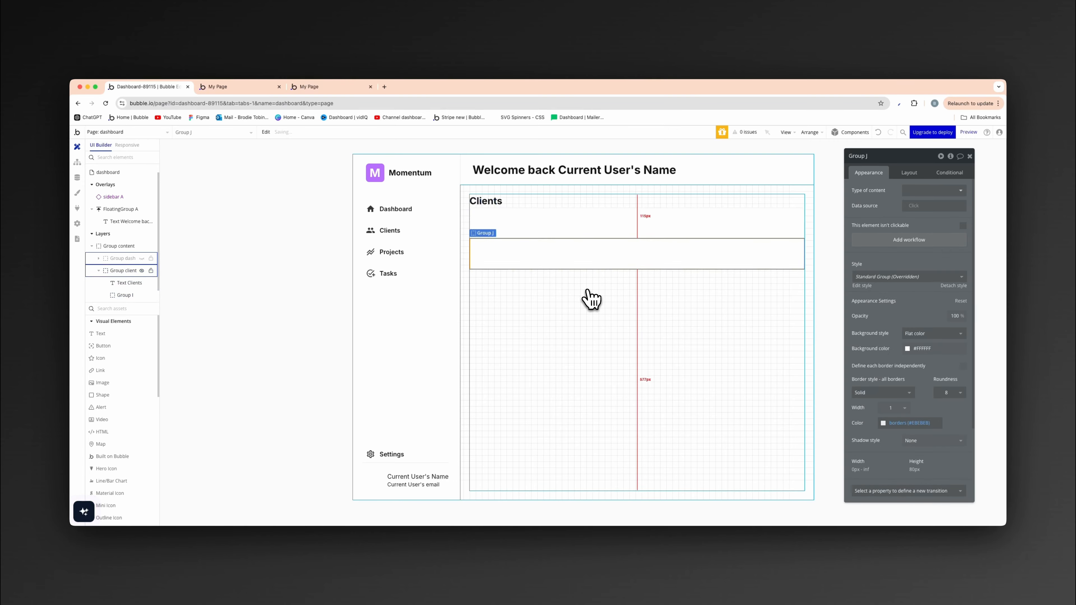
{"action": "key", "text": "super+d"}
{"action": "key", "text": "super+d"}
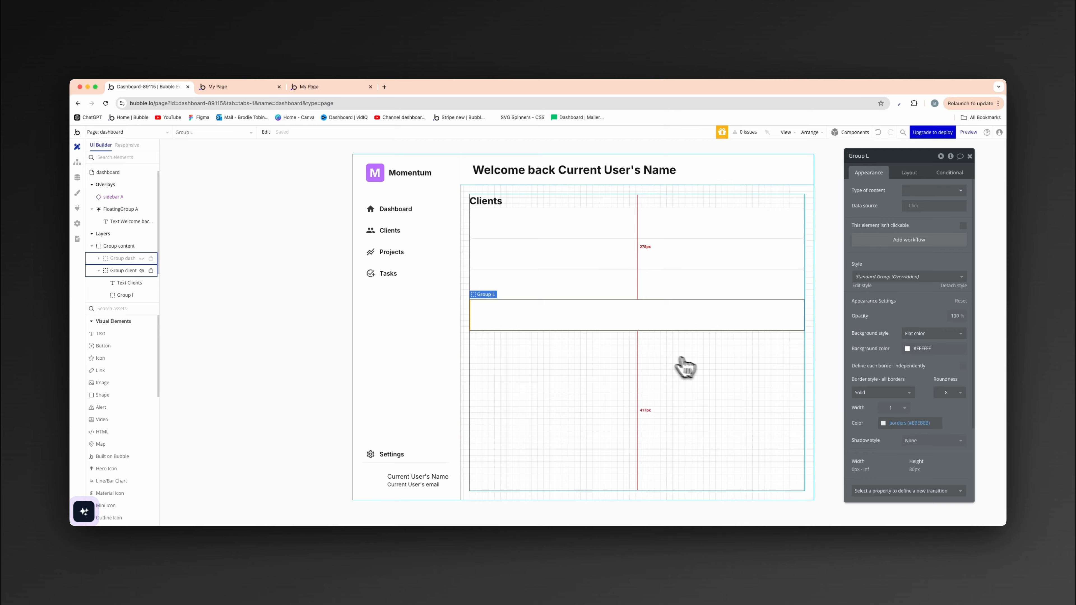
{"action": "key", "text": "super+d"}
{"action": "left_click", "coordinate": [602, 412]}
{"action": "left_click", "coordinate": [296, 366]}
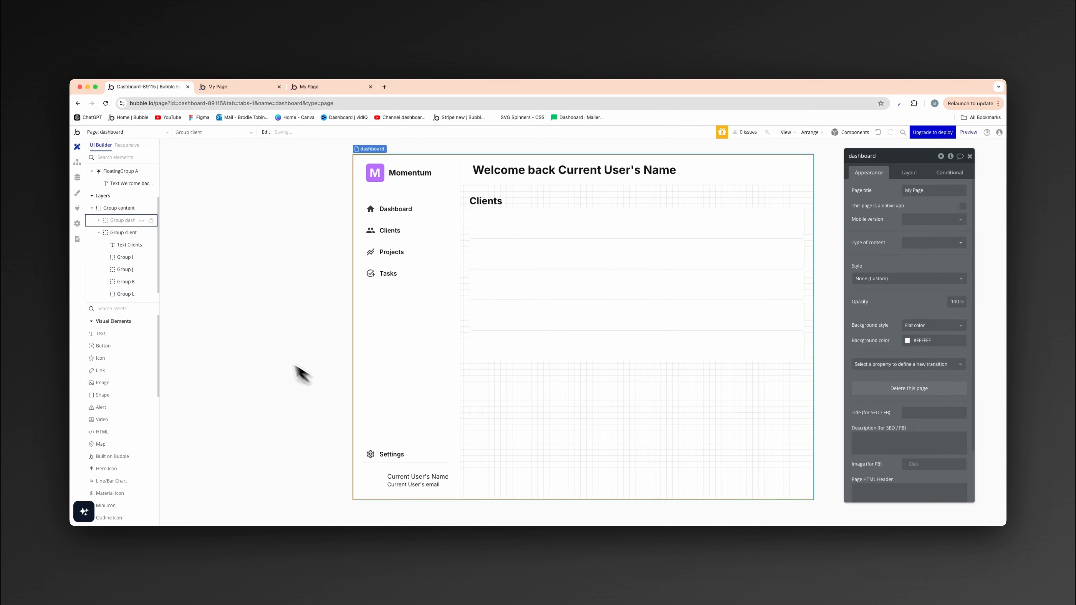
{"action": "left_click", "coordinate": [295, 366]}
- Apply gap spacing between the elements of Group client with a row gap of 24 px
{"action": "left_click", "coordinate": [606, 373]}
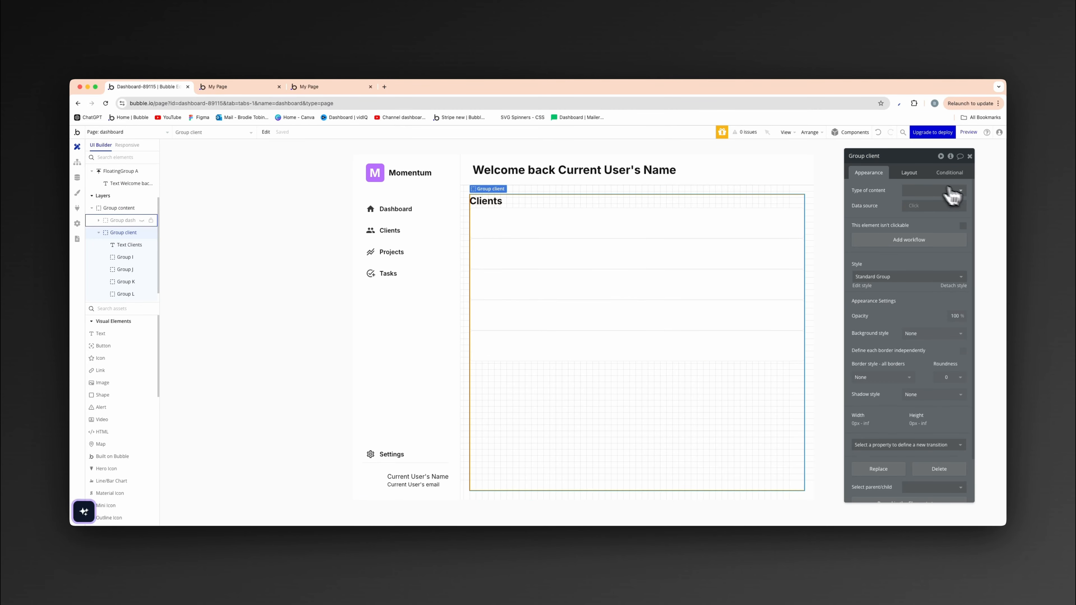
{"action": "left_click", "coordinate": [908, 172]}
{"action": "left_click", "coordinate": [963, 222]}
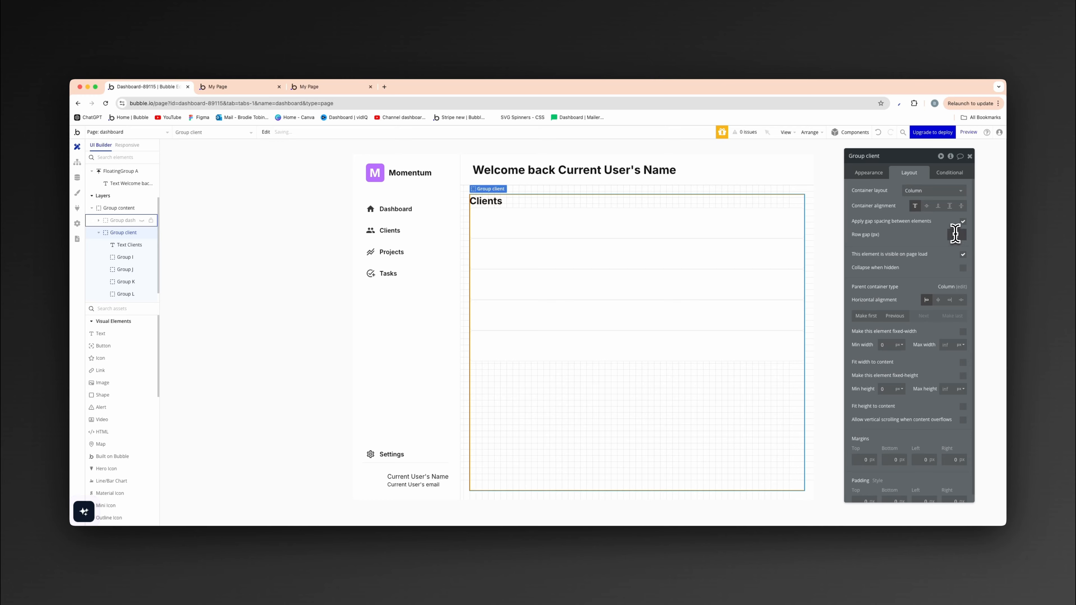
{"action": "type", "text": "24"}
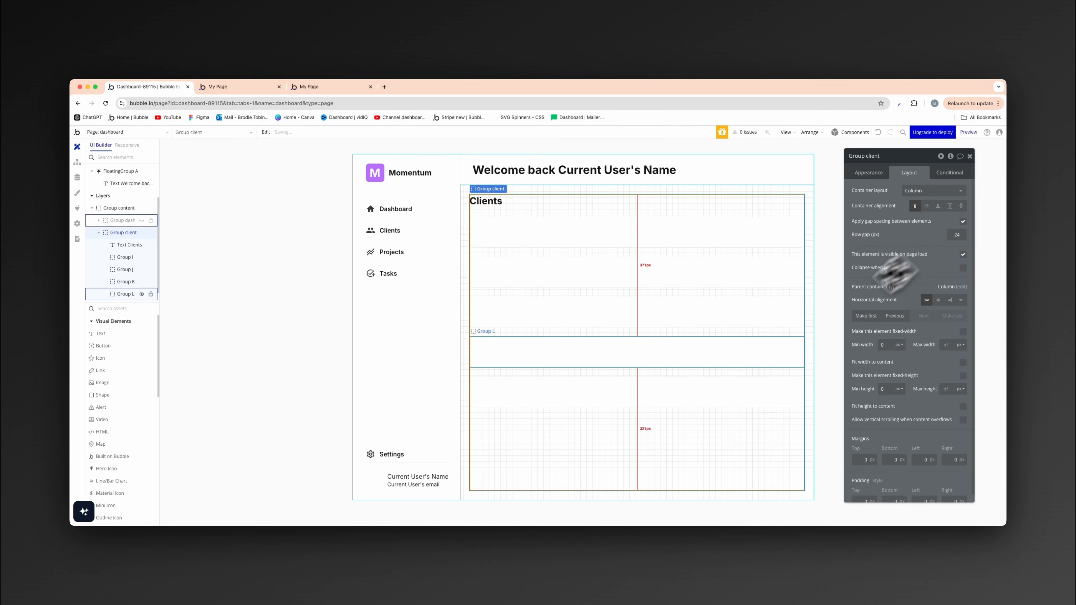
{"action": "left_click", "coordinate": [320, 283]}
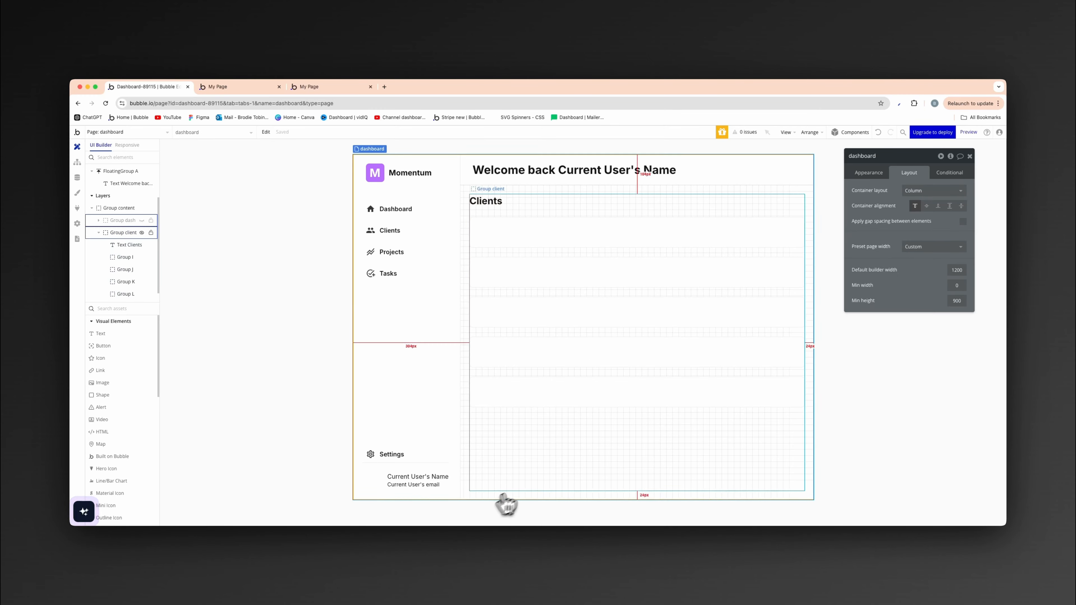
- Duplicate the lowest bordered group once more and set the copy's fixed height to 150 px
{"action": "left_click", "coordinate": [553, 408]}
{"action": "left_click", "coordinate": [556, 434]}
{"action": "left_click", "coordinate": [554, 436]}
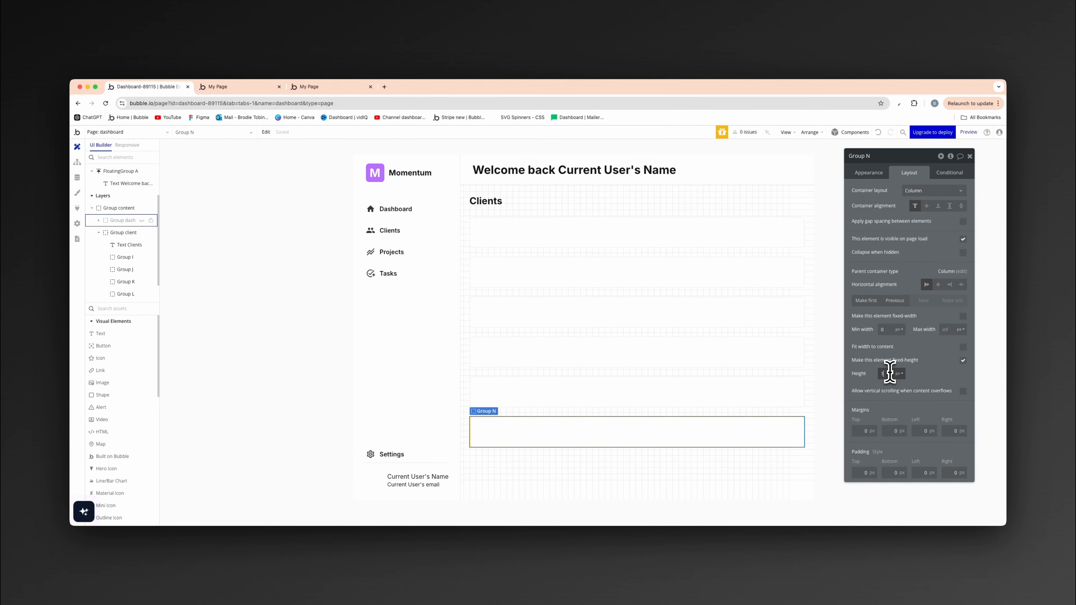
{"action": "left_click", "coordinate": [911, 377]}
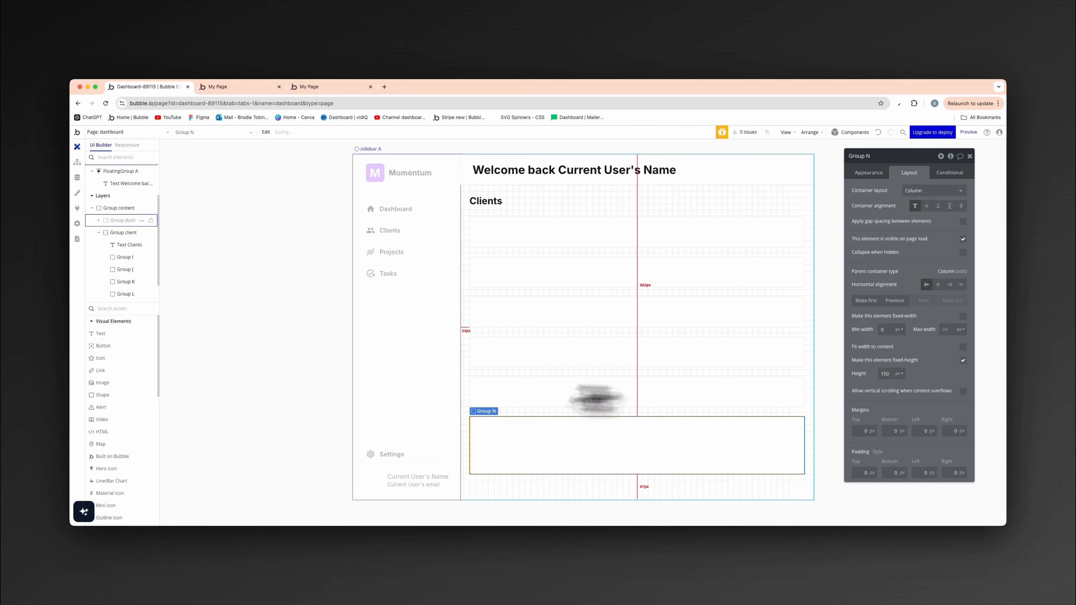
{"action": "left_click", "coordinate": [343, 344]}
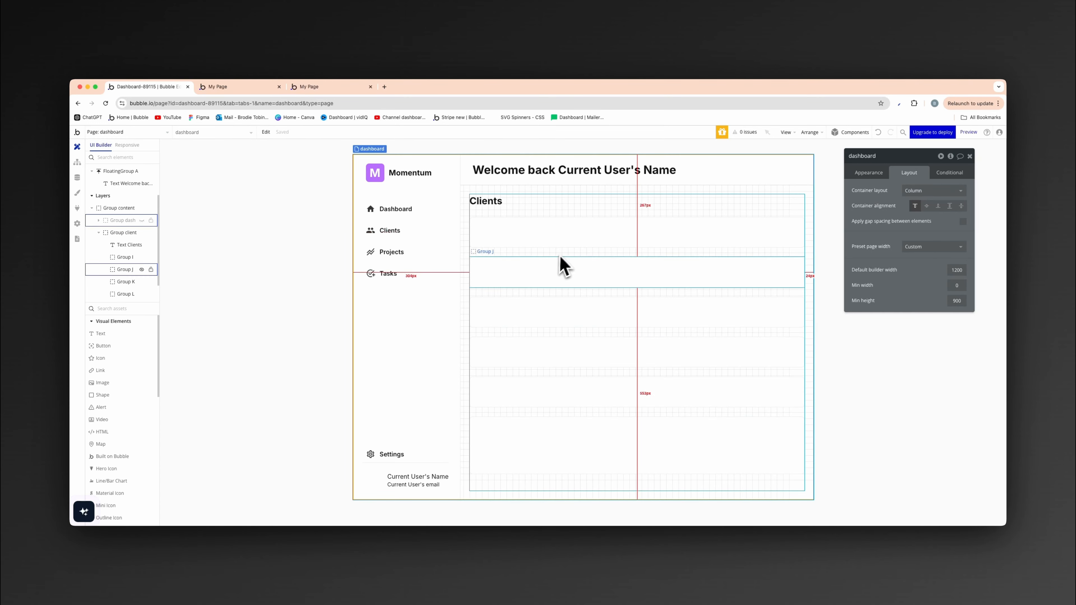
- Make Group client not visible on page load and have it collapse when hidden
{"action": "left_click", "coordinate": [647, 220]}
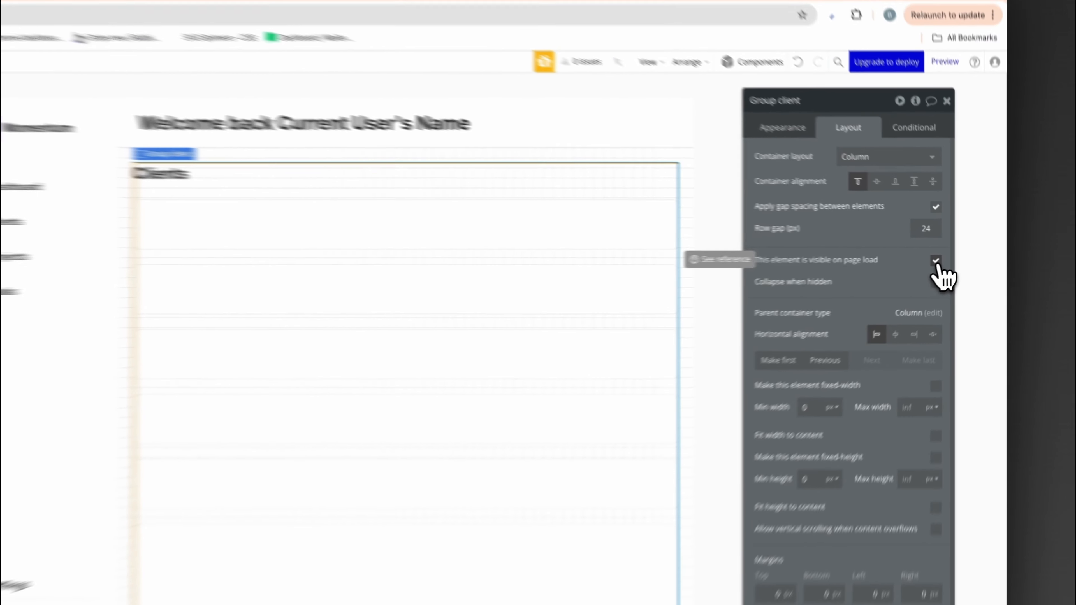
{"action": "left_click", "coordinate": [963, 255]}
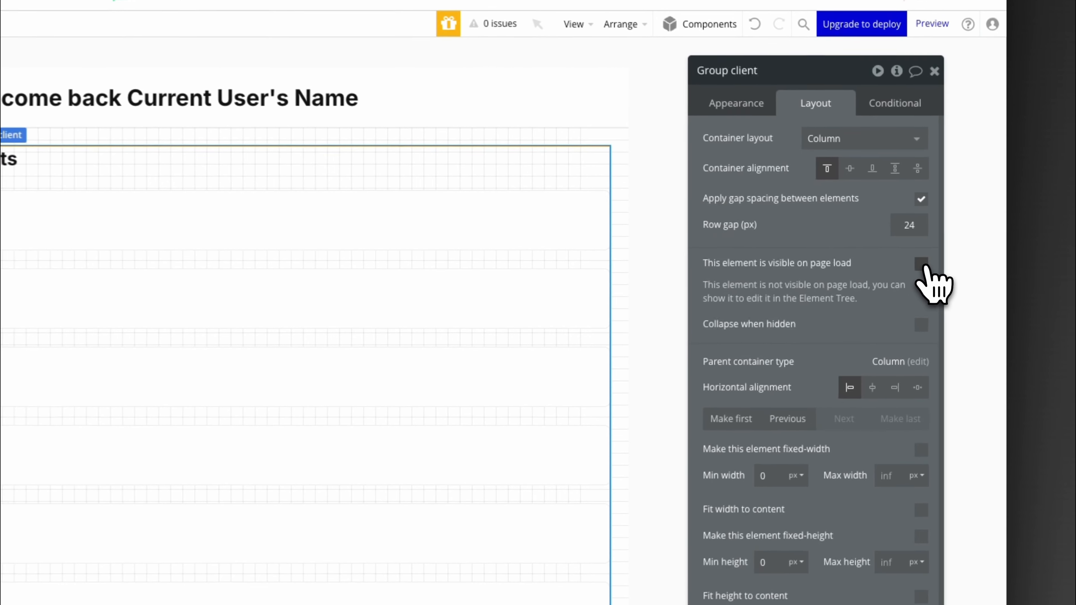
{"action": "left_click", "coordinate": [919, 326]}
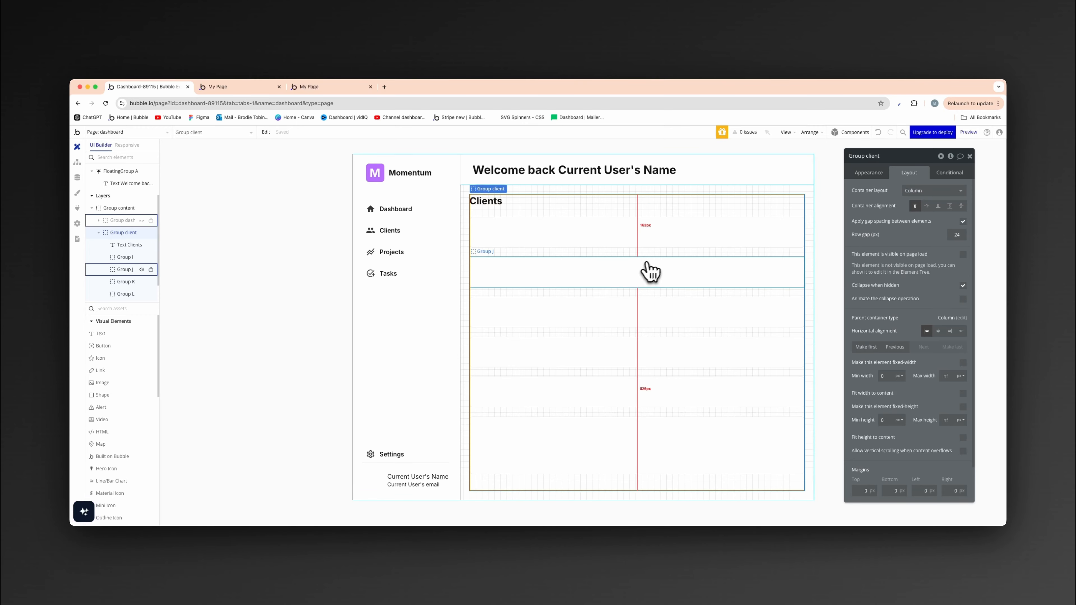
{"action": "left_click", "coordinate": [291, 274]}
- Open the sidebar reusable element for editing
{"action": "left_click", "coordinate": [403, 319]}
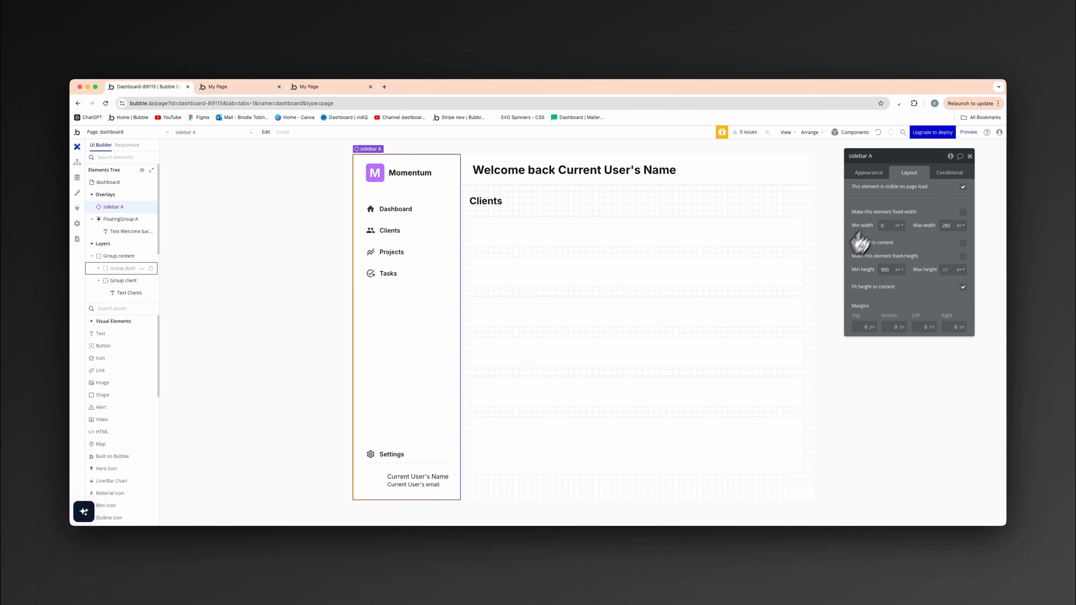
{"action": "left_click", "coordinate": [869, 173]}
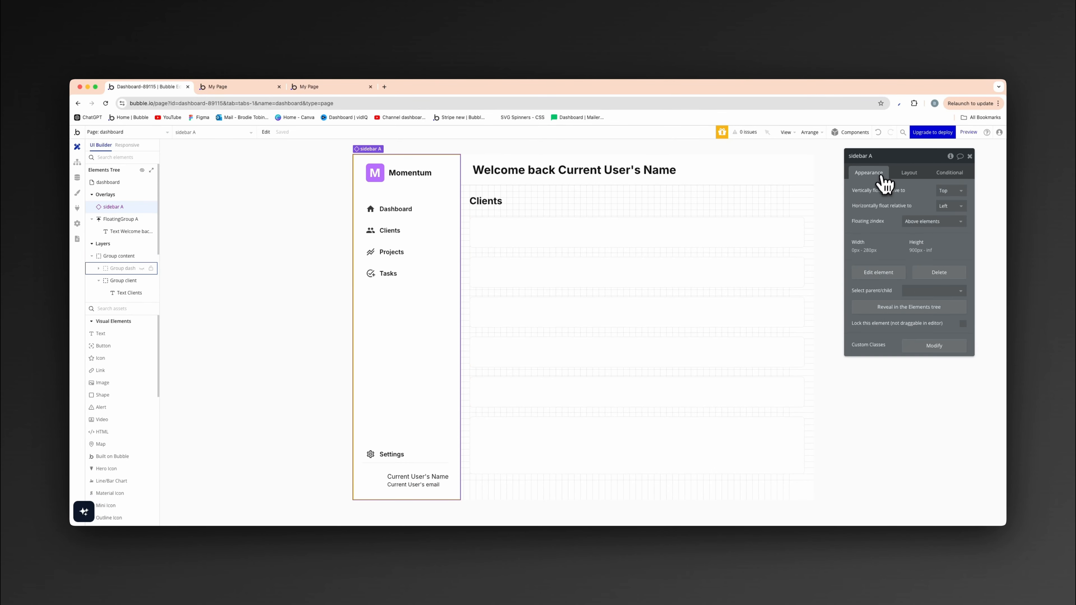
{"action": "left_click", "coordinate": [890, 275]}
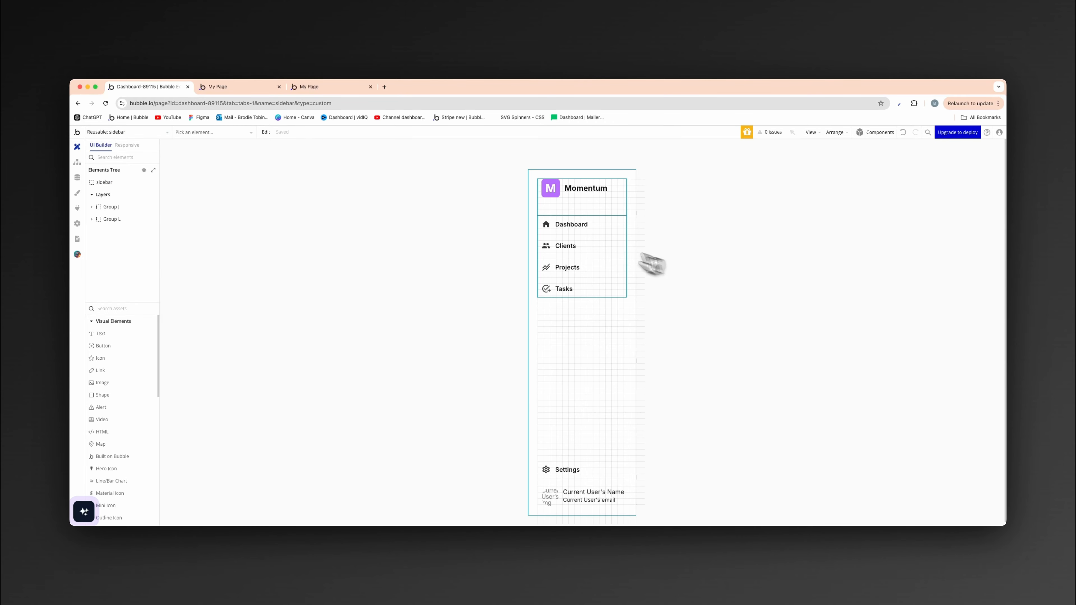
- Add a workflow to the Dashboard button group with a Go to page action whose destination is the dashboard page
{"action": "left_click", "coordinate": [578, 233]}
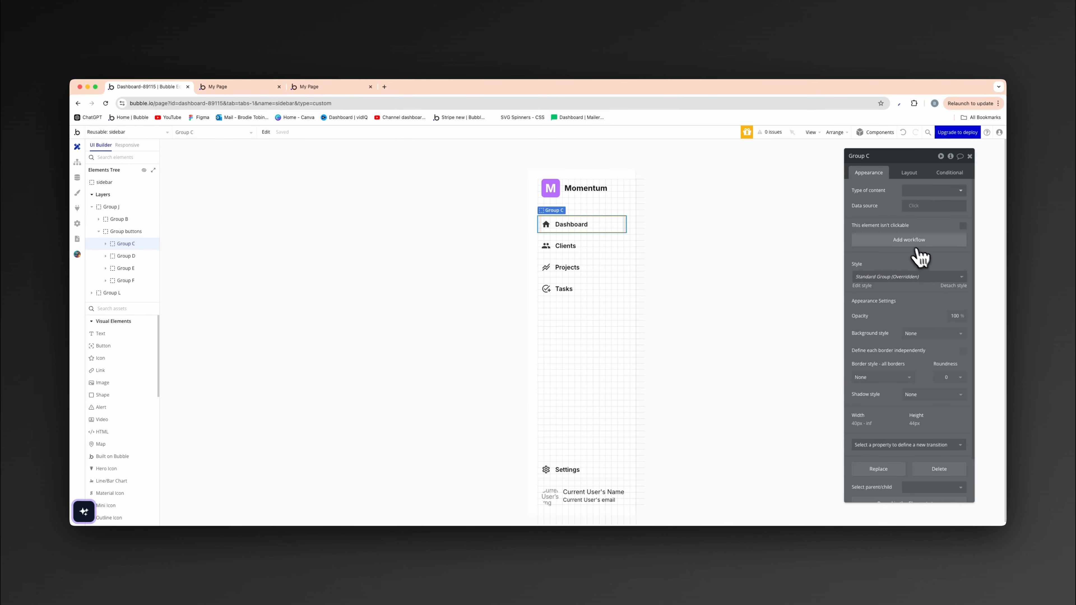
{"action": "left_click", "coordinate": [909, 241]}
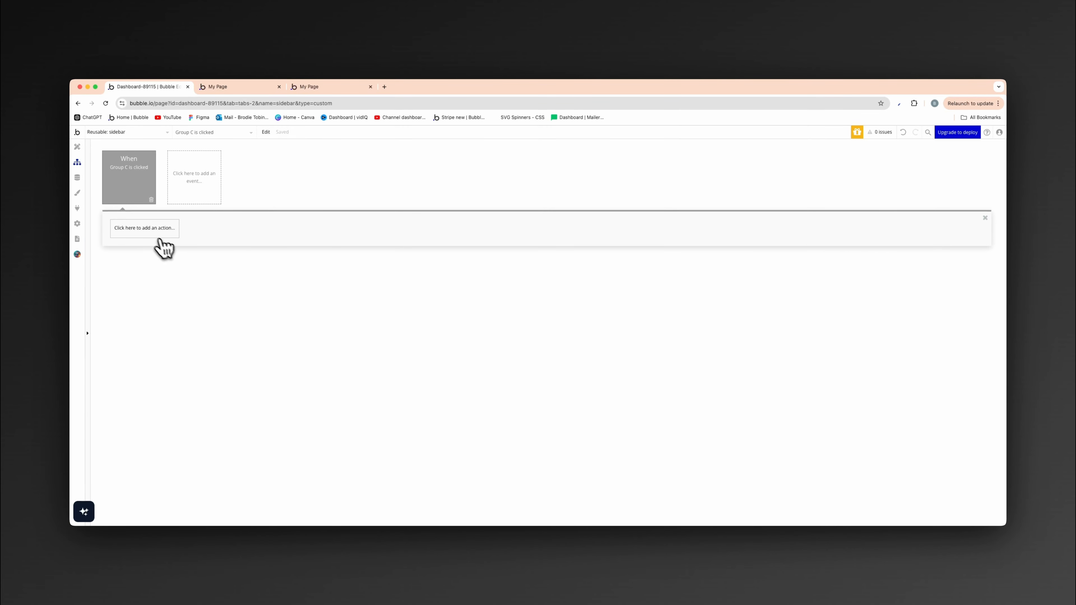
{"action": "left_click", "coordinate": [153, 228]}
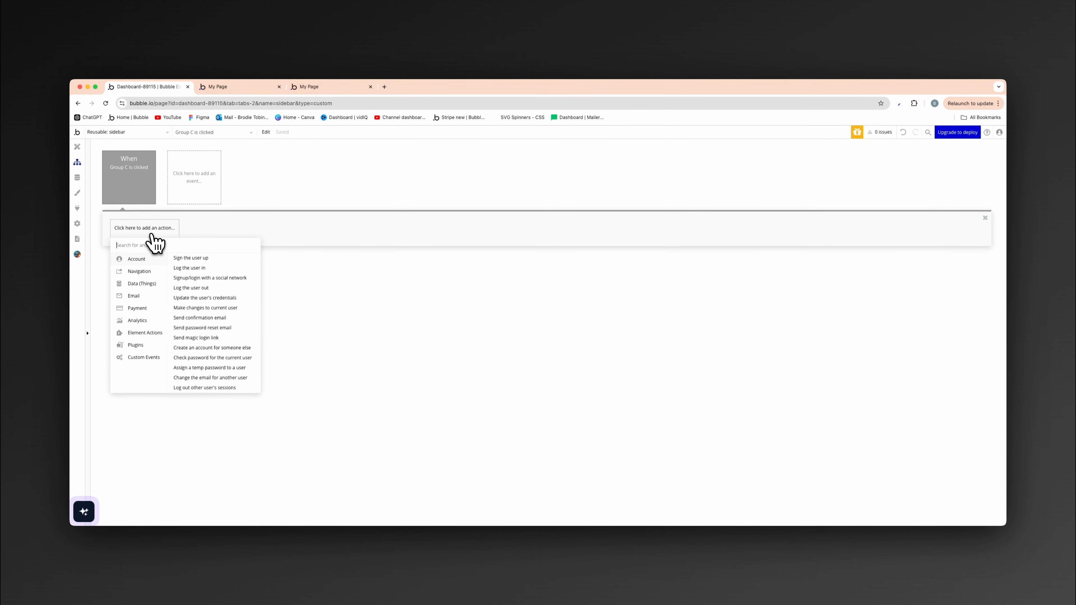
{"action": "mouse_move", "coordinate": [144, 273]}
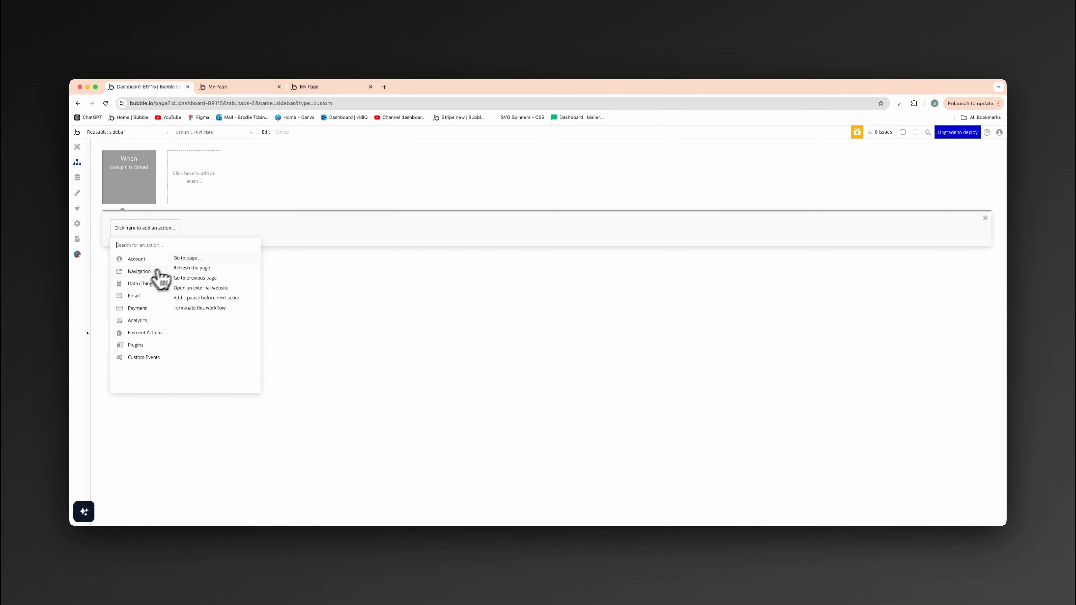
{"action": "left_click", "coordinate": [187, 258]}
{"action": "left_click", "coordinate": [917, 175]}
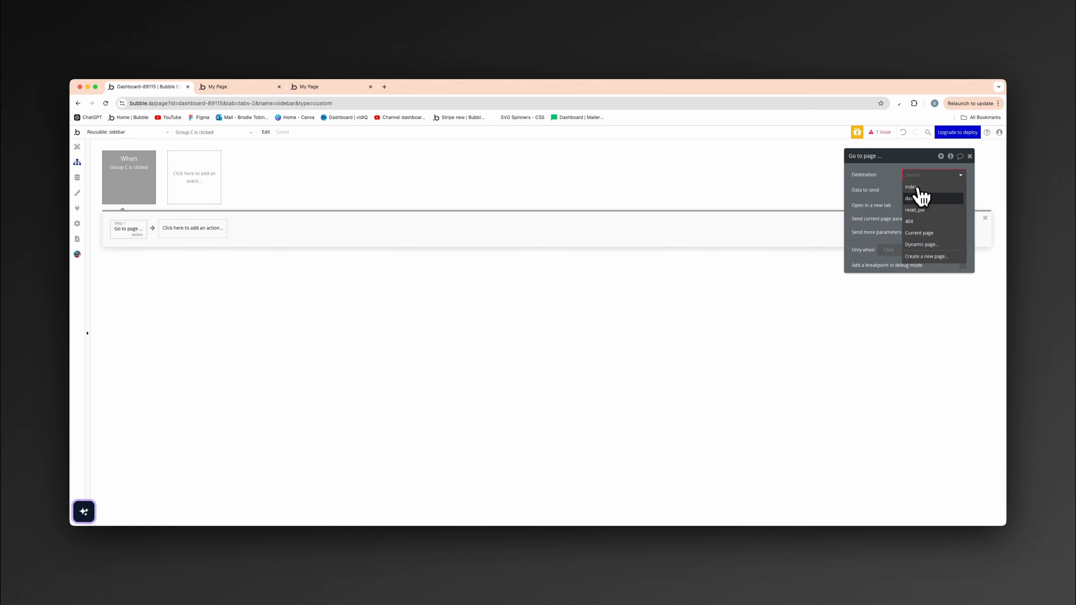
{"action": "left_click", "coordinate": [916, 198]}
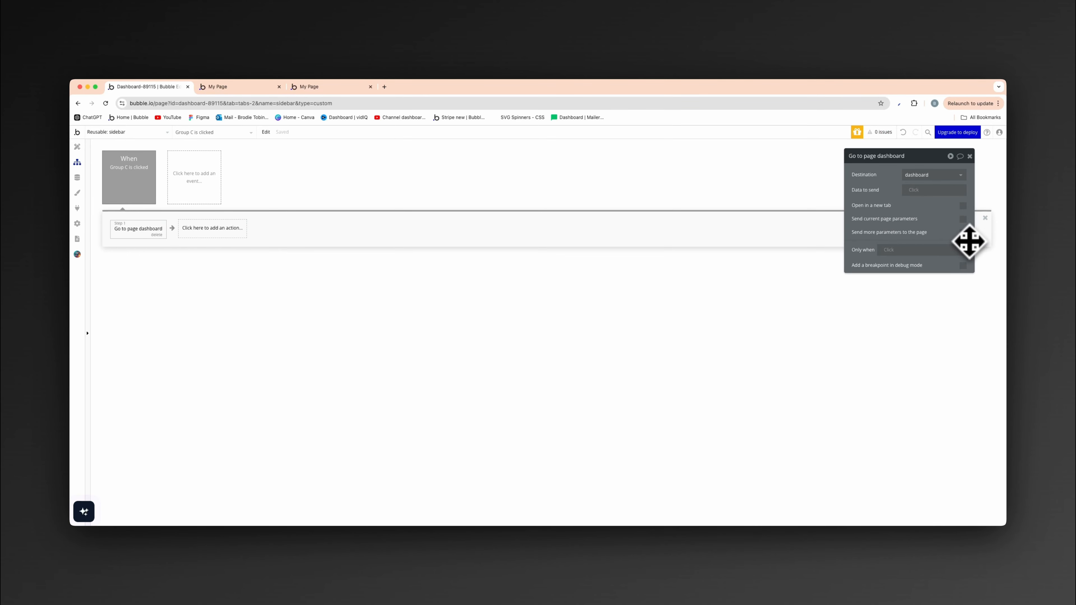
- Send an extra parameter with the key v and the value dash to the dashboard page
{"action": "left_click", "coordinate": [962, 233]}
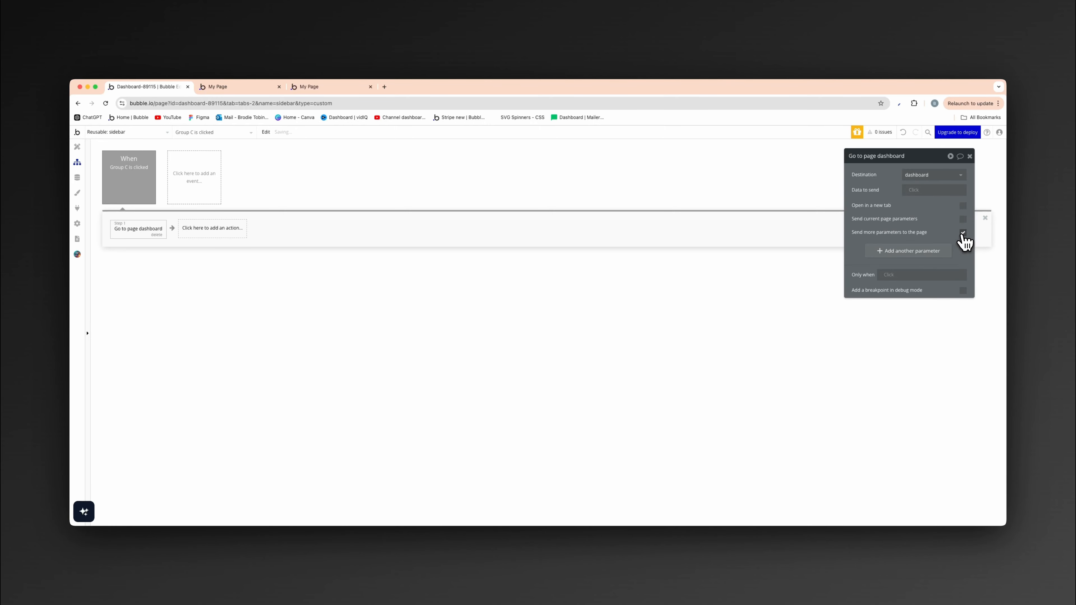
{"action": "left_click", "coordinate": [916, 254]}
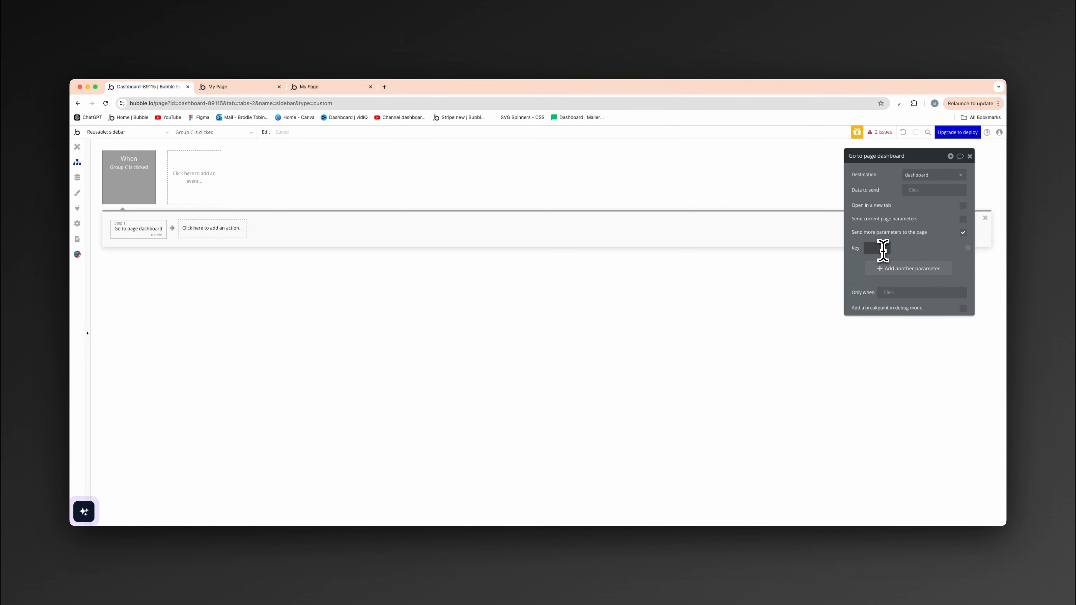
{"action": "left_click", "coordinate": [922, 249]}
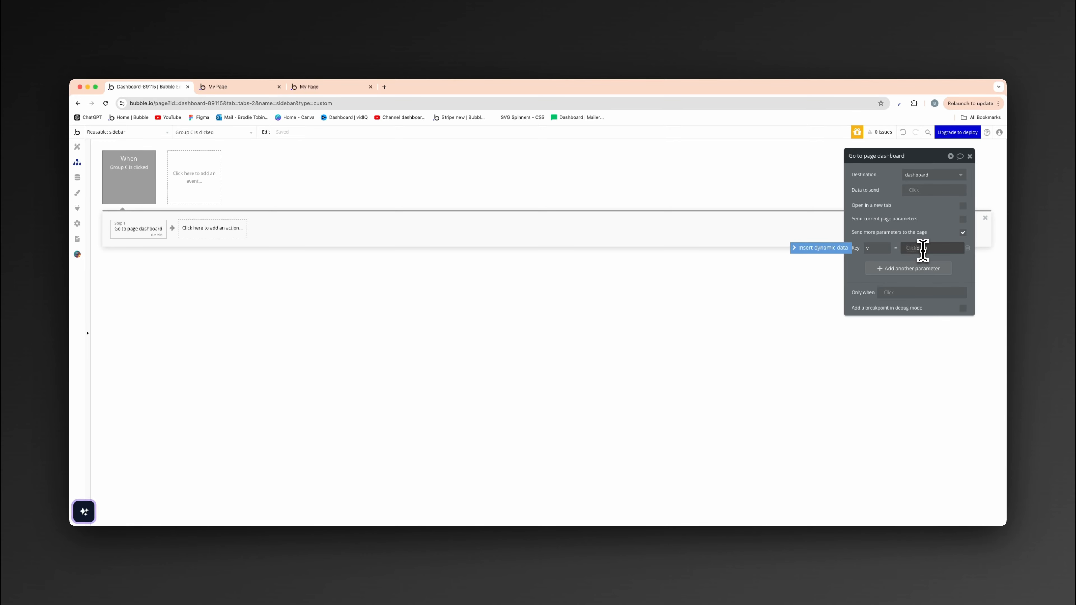
{"action": "left_click", "coordinate": [937, 227]}
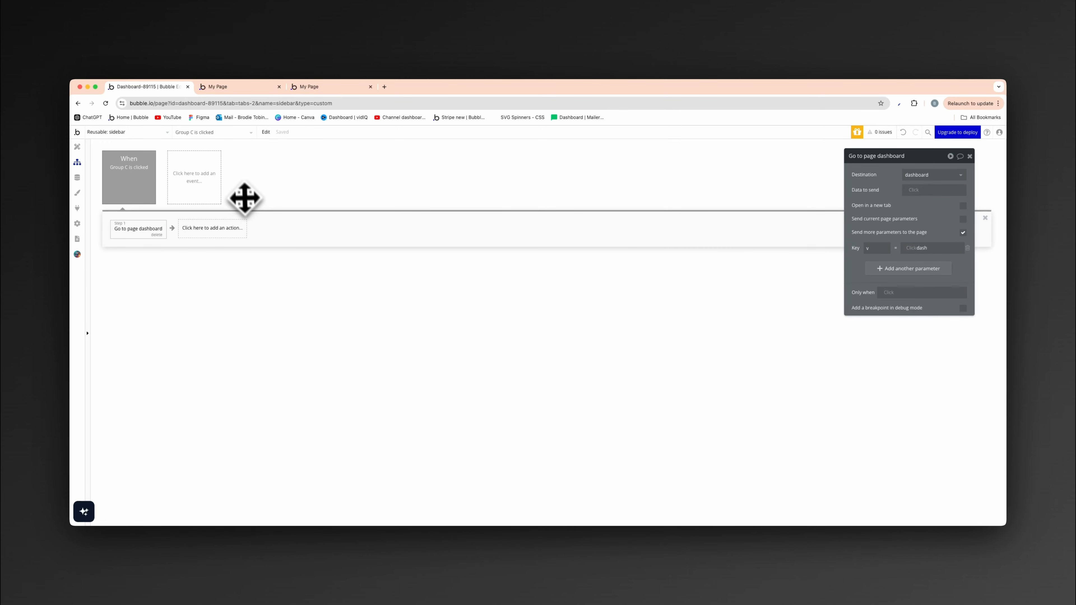
- Add a workflow to the sidebar's Clients button group with a Go to page action leading to the dashboard page
{"action": "left_click", "coordinate": [80, 148]}
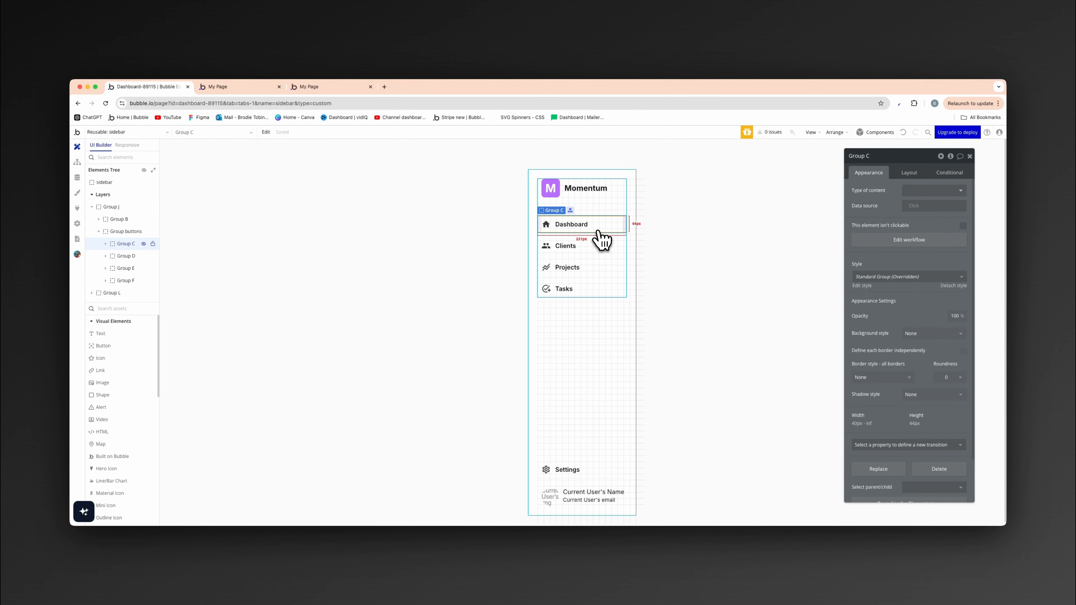
{"action": "left_click", "coordinate": [586, 248]}
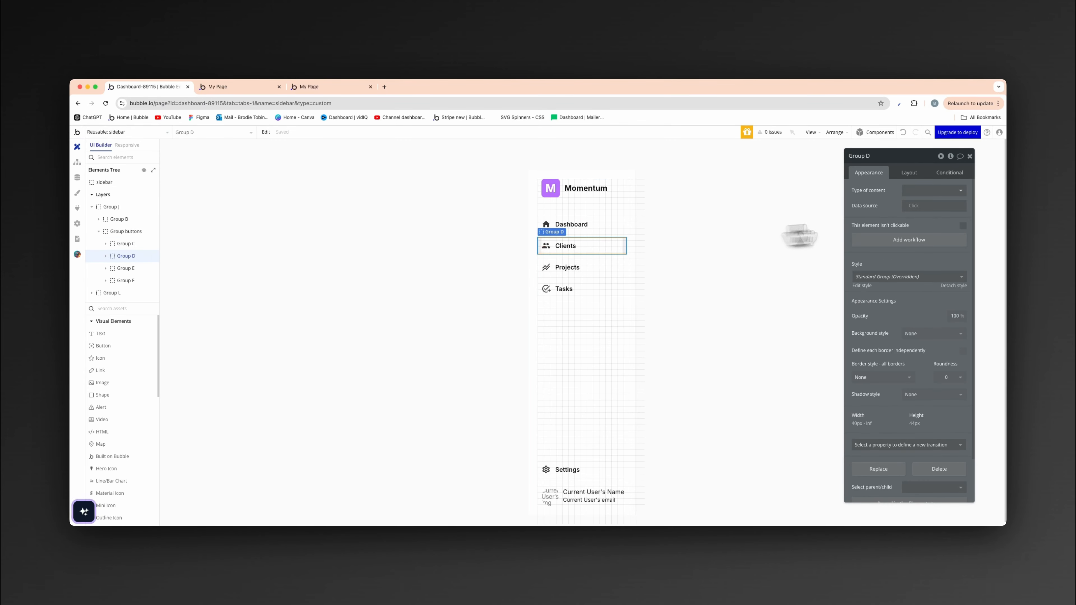
{"action": "left_click", "coordinate": [920, 241]}
{"action": "left_click", "coordinate": [170, 231]}
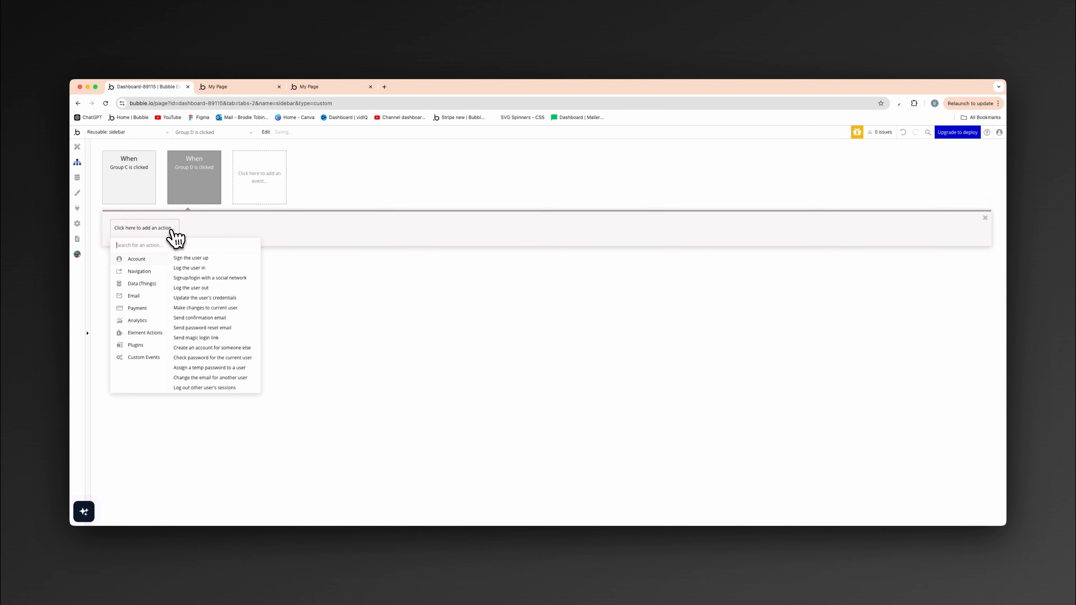
{"action": "mouse_move", "coordinate": [157, 277]}
{"action": "left_click", "coordinate": [183, 260]}
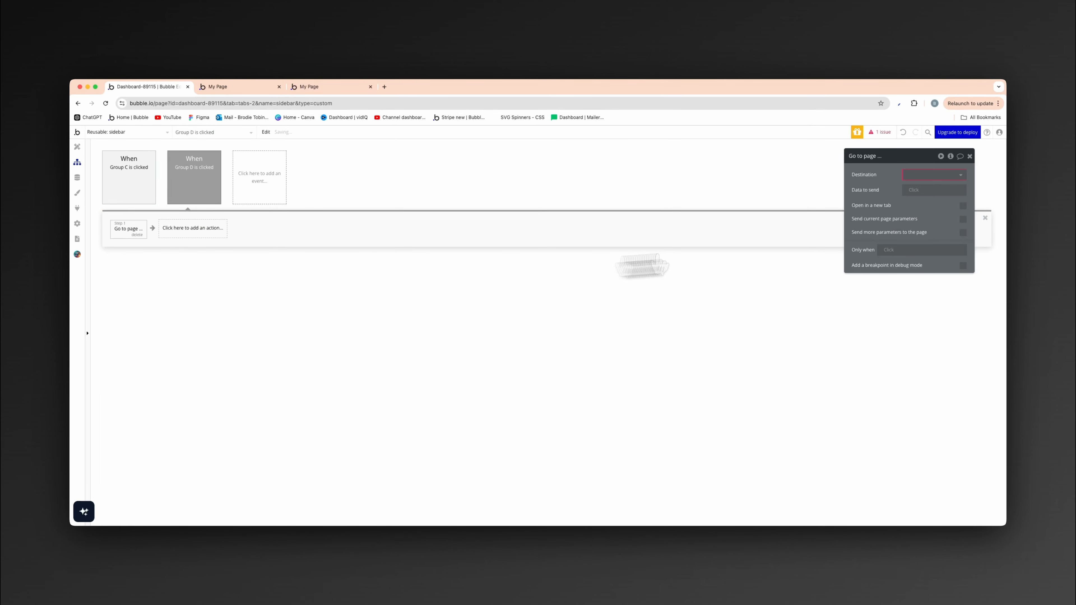
{"action": "left_click", "coordinate": [932, 175]}
{"action": "left_click", "coordinate": [926, 199]}
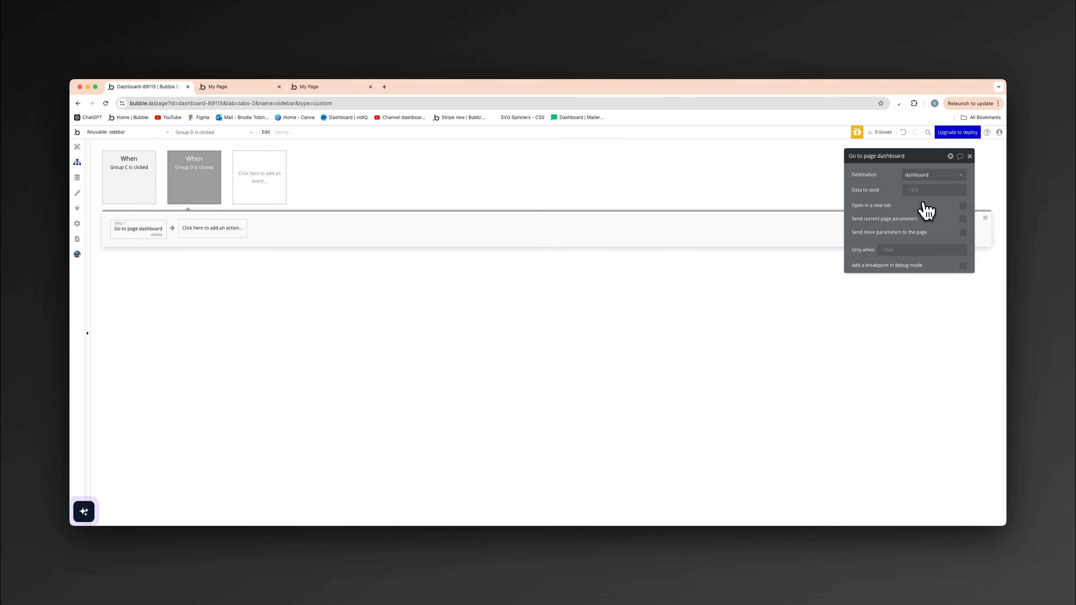
- Send an extra parameter with the key v and a value for the Clients section in this Go to page action
{"action": "left_click", "coordinate": [963, 233]}
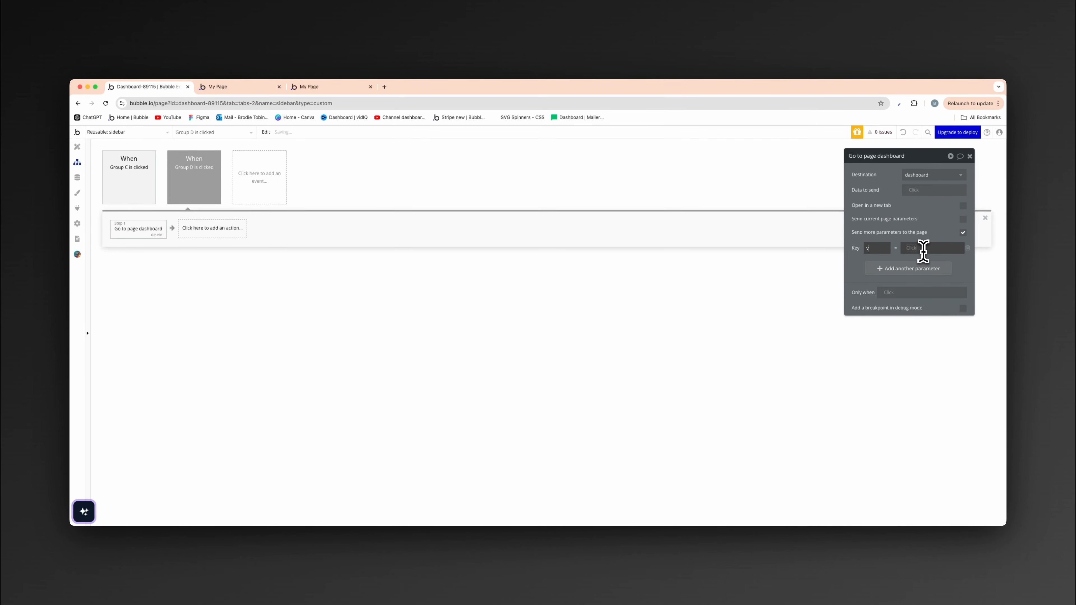
{"action": "left_click", "coordinate": [921, 248]}
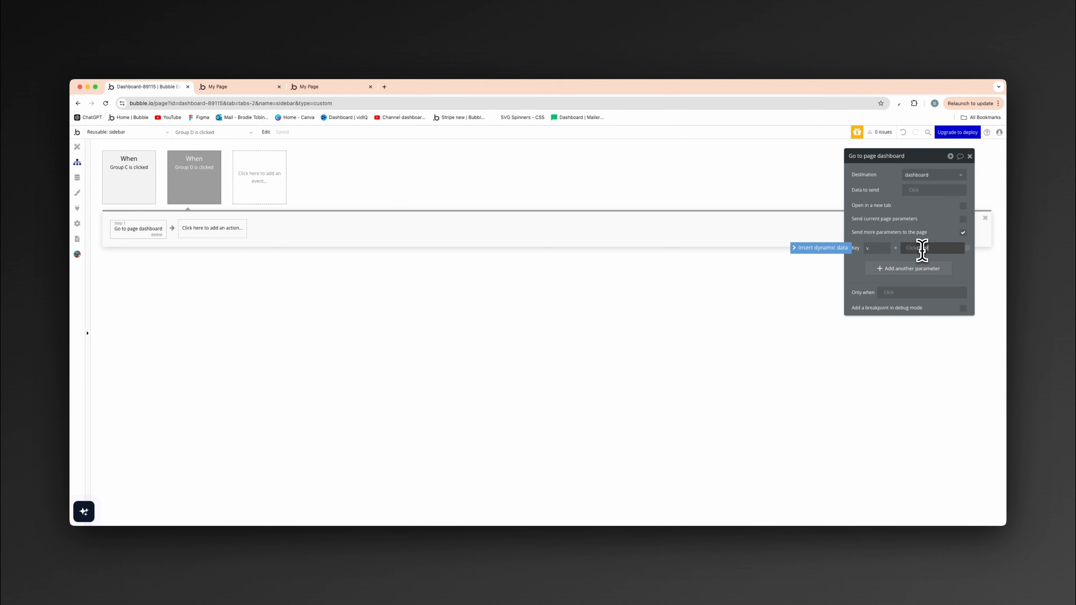
{"action": "left_click", "coordinate": [952, 233]}
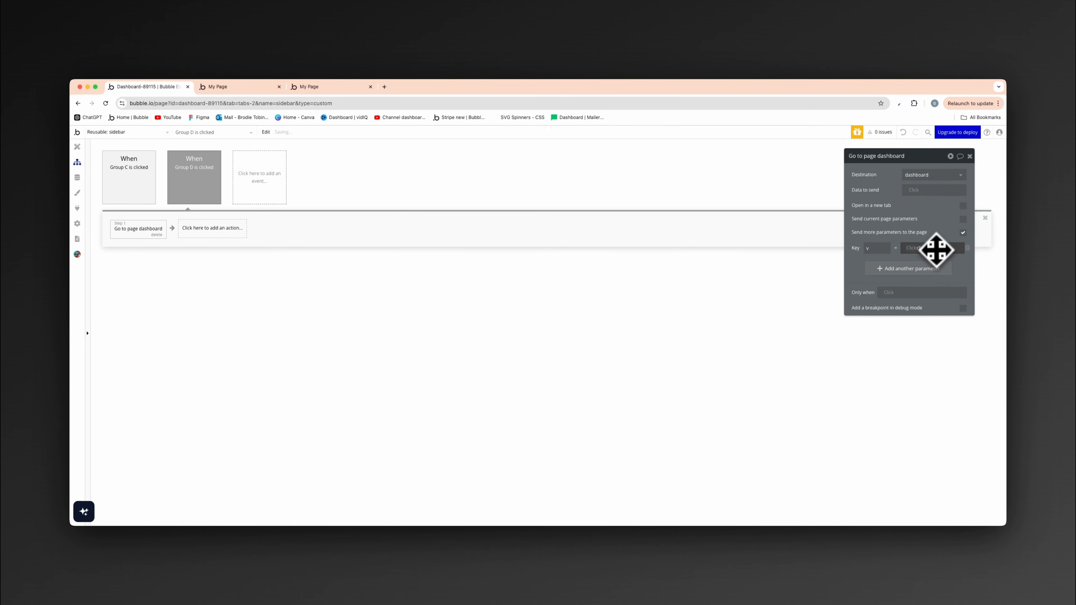
- Return from the workflow to the design view and open the dashboard page for editing
{"action": "left_click", "coordinate": [77, 147]}
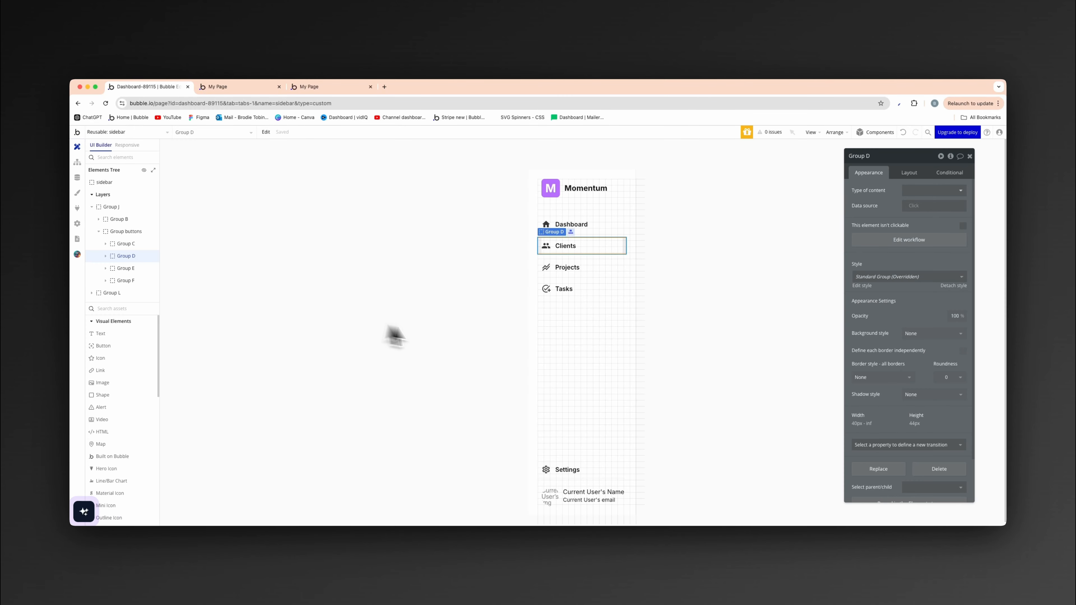
{"action": "left_click", "coordinate": [123, 133]}
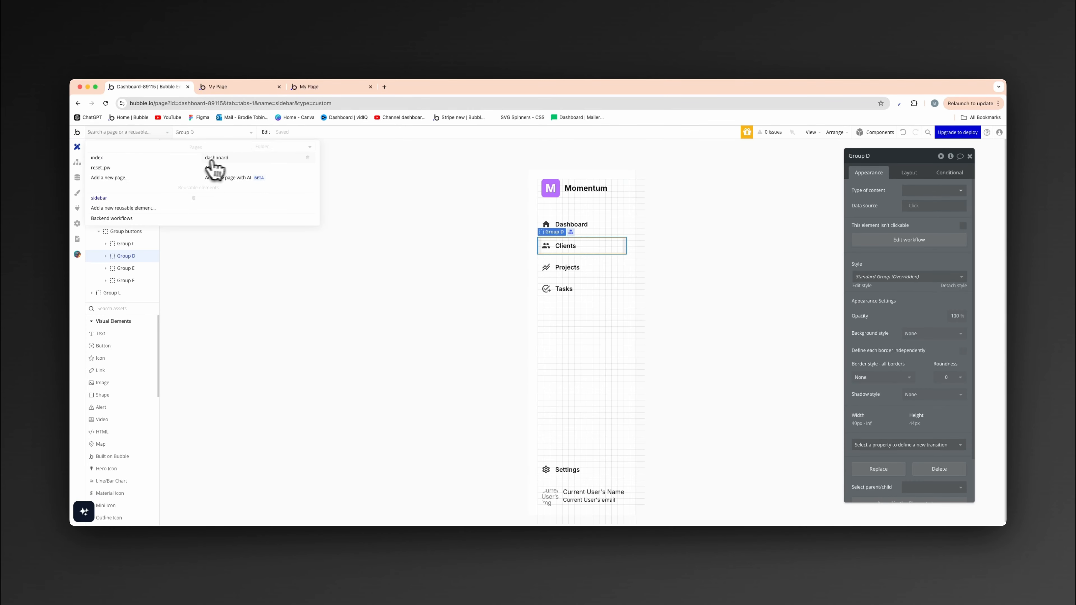
{"action": "left_click", "coordinate": [225, 160]}
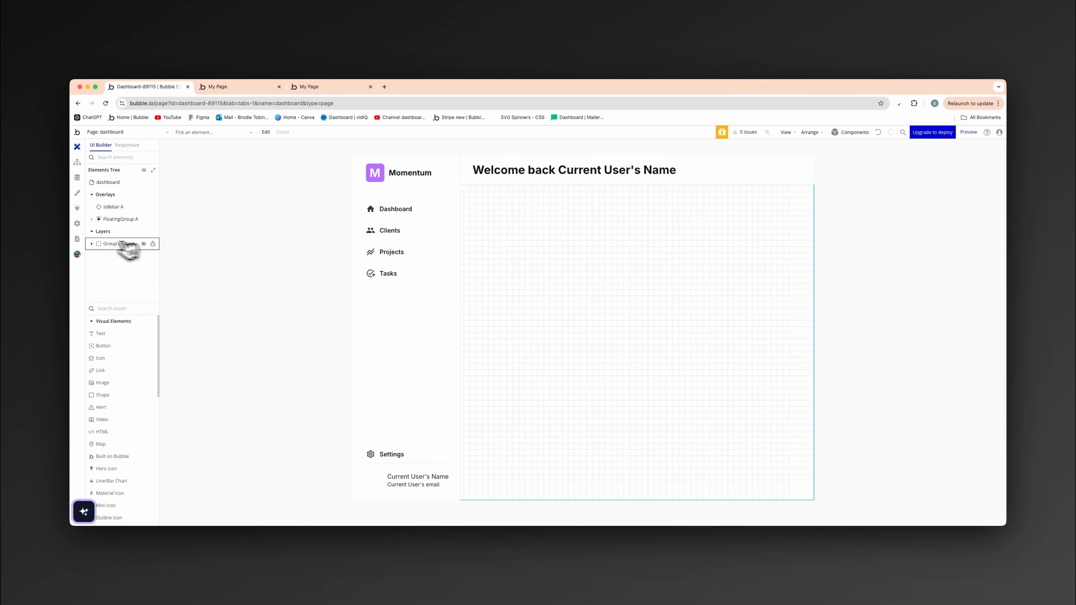
- Start a condition on Group dash inside Group content that gets the text parameter v from the page URL
{"action": "left_click", "coordinate": [94, 245]}
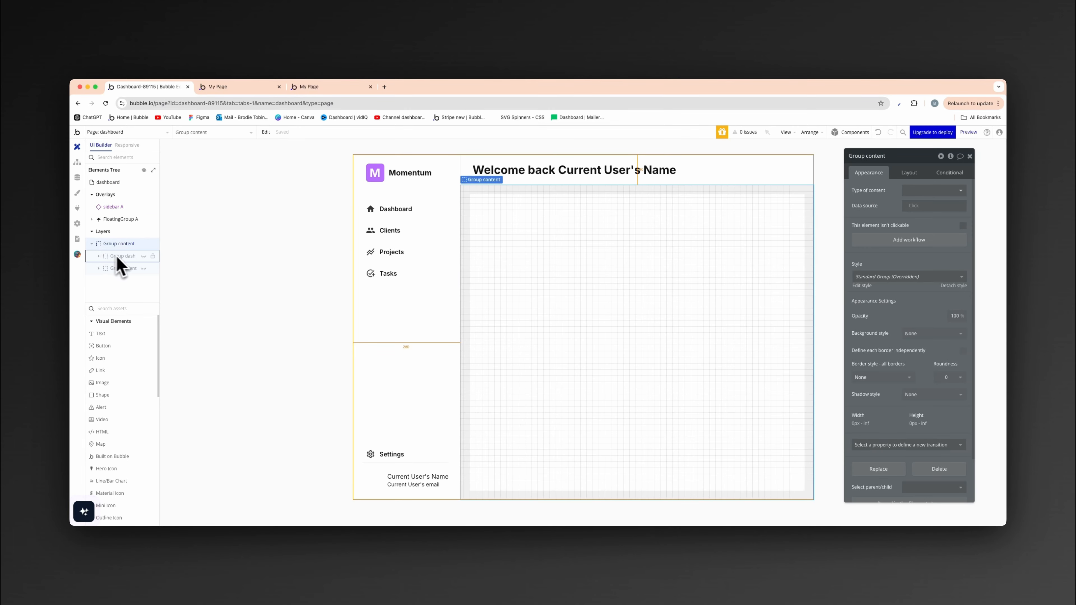
{"action": "left_click", "coordinate": [125, 268]}
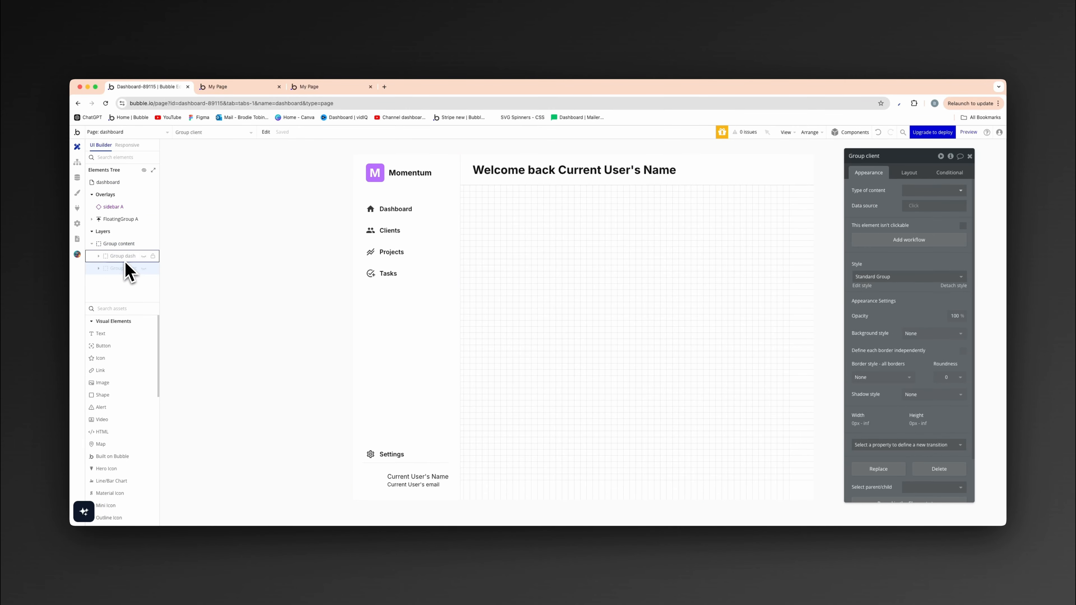
{"action": "left_click", "coordinate": [127, 256]}
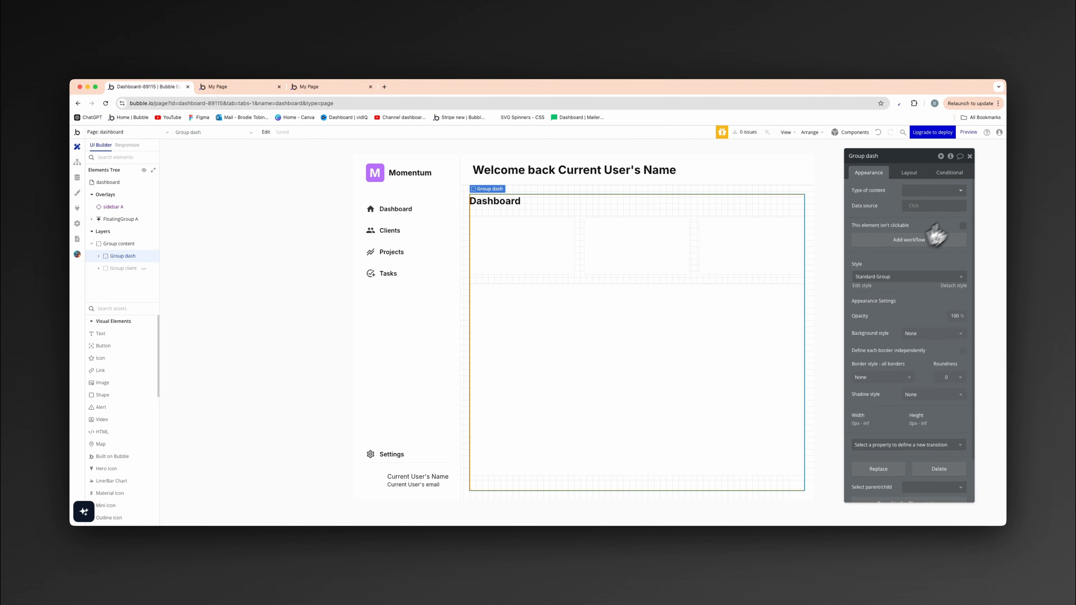
{"action": "left_click", "coordinate": [958, 183]}
{"action": "left_click", "coordinate": [917, 194]}
{"action": "left_click", "coordinate": [879, 195]}
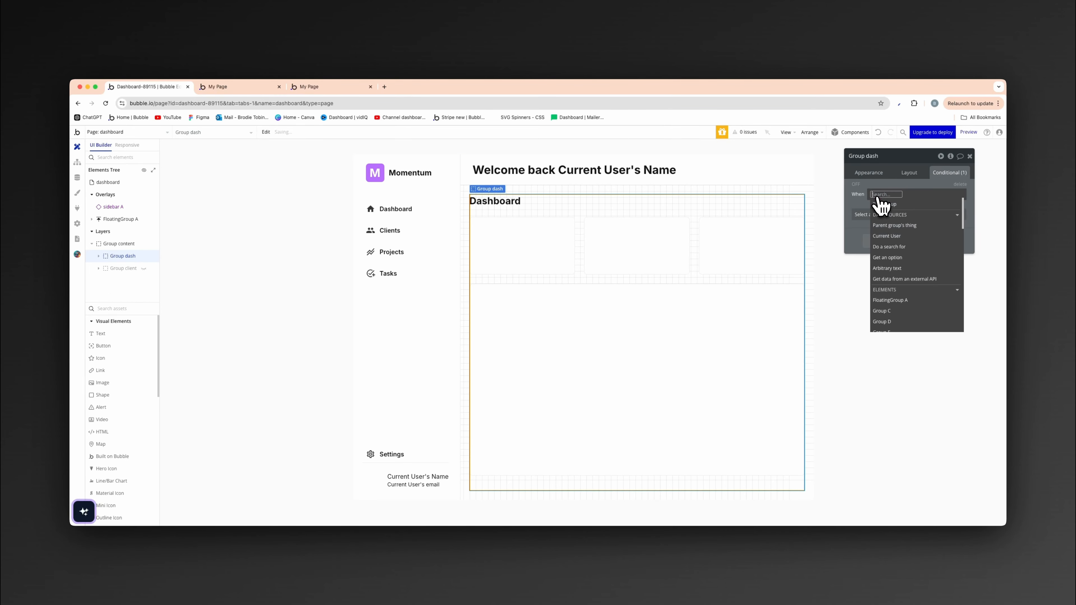
{"action": "type", "text": "get"}
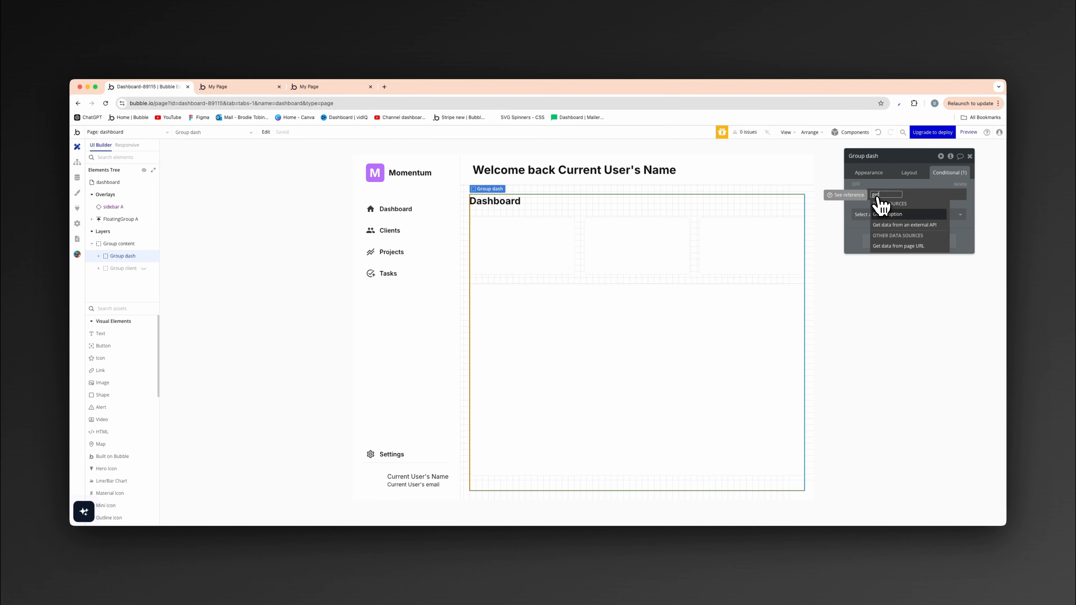
{"action": "left_click", "coordinate": [895, 244]}
{"action": "left_click", "coordinate": [820, 193]}
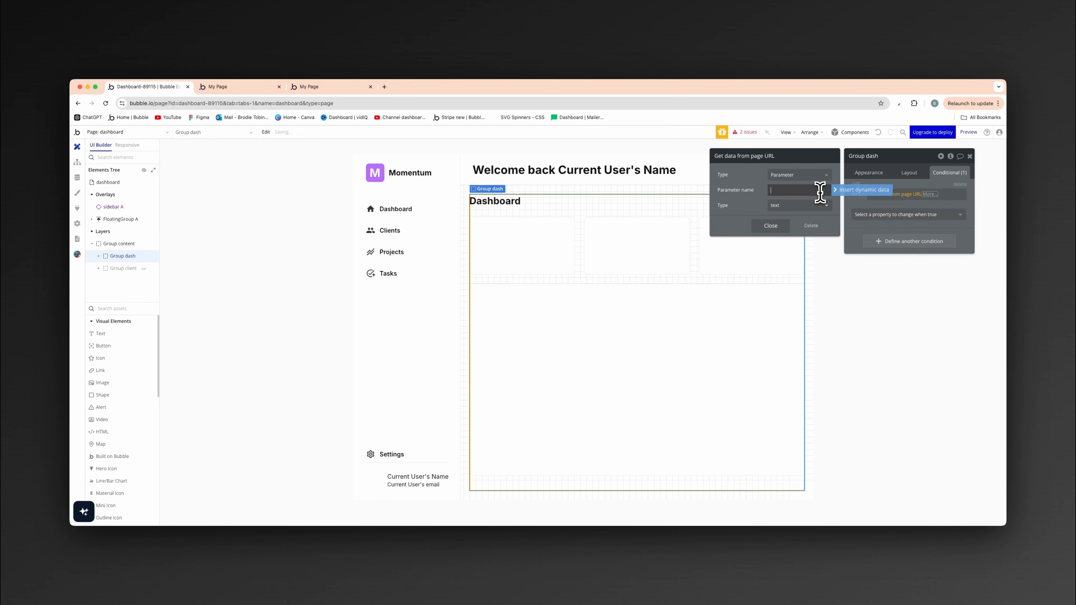
{"action": "type", "text": "v"}
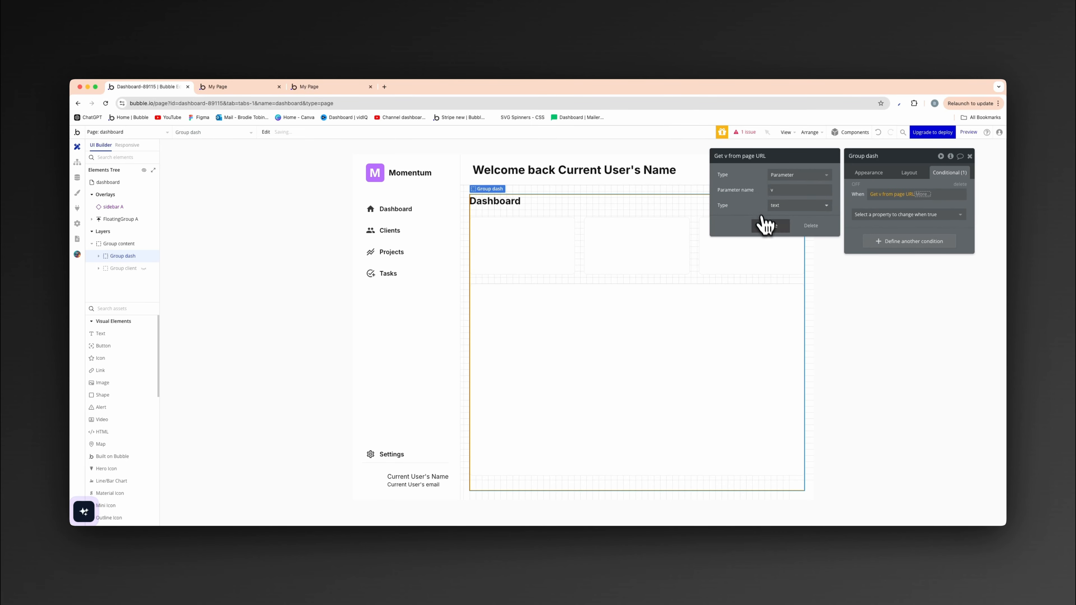
{"action": "left_click", "coordinate": [767, 227]}
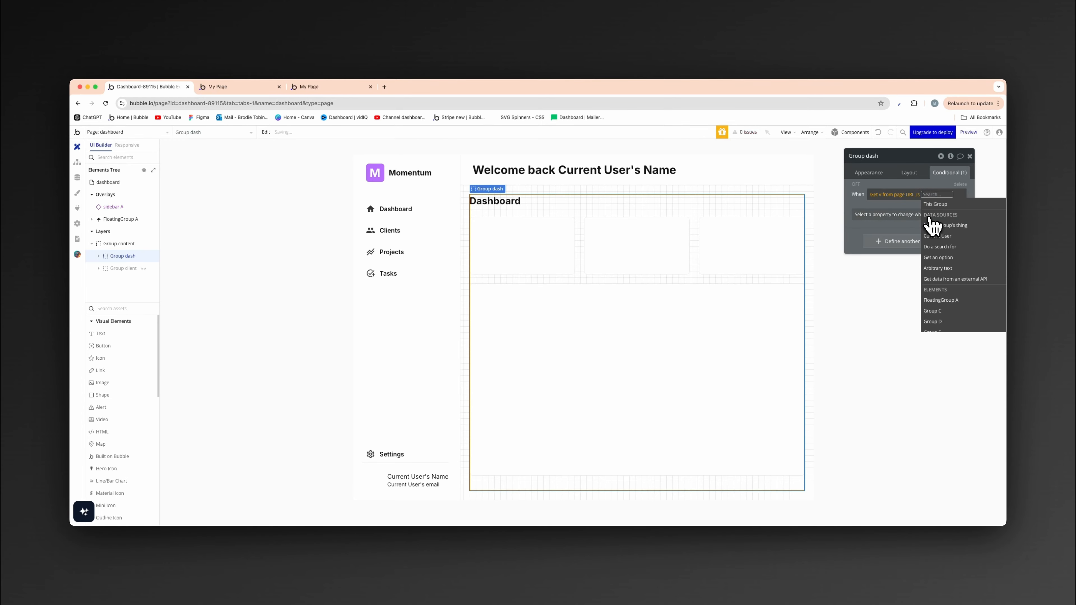
- Complete Group dash's condition so the URL parameter is compared with dash and the element is visible when true
{"action": "type", "text": "dash"}
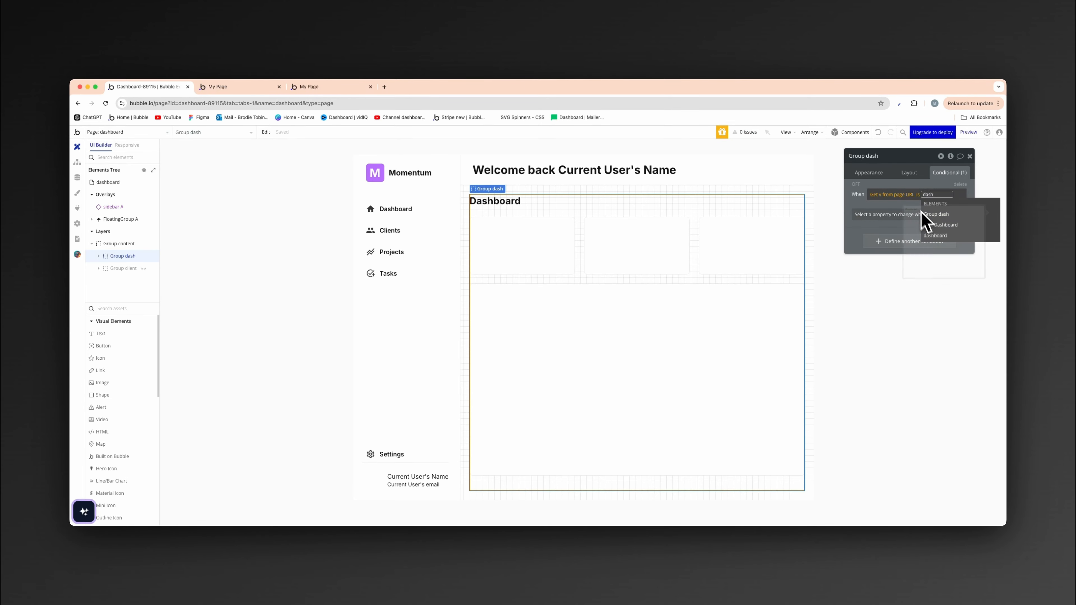
{"action": "key", "text": "Return"}
{"action": "left_click", "coordinate": [907, 209]}
{"action": "left_click", "coordinate": [908, 220]}
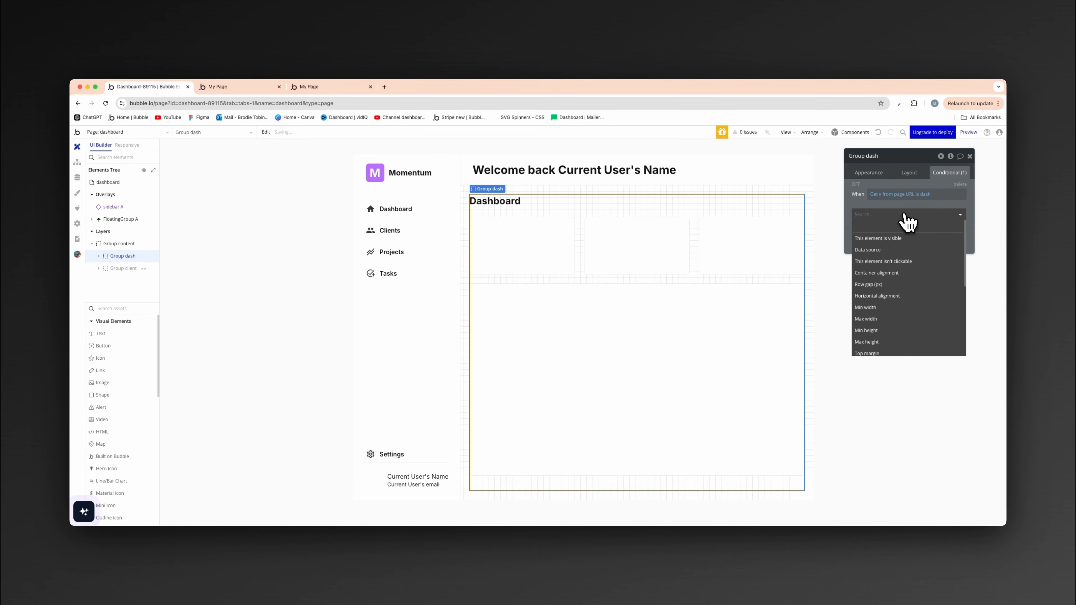
{"action": "left_click", "coordinate": [903, 241]}
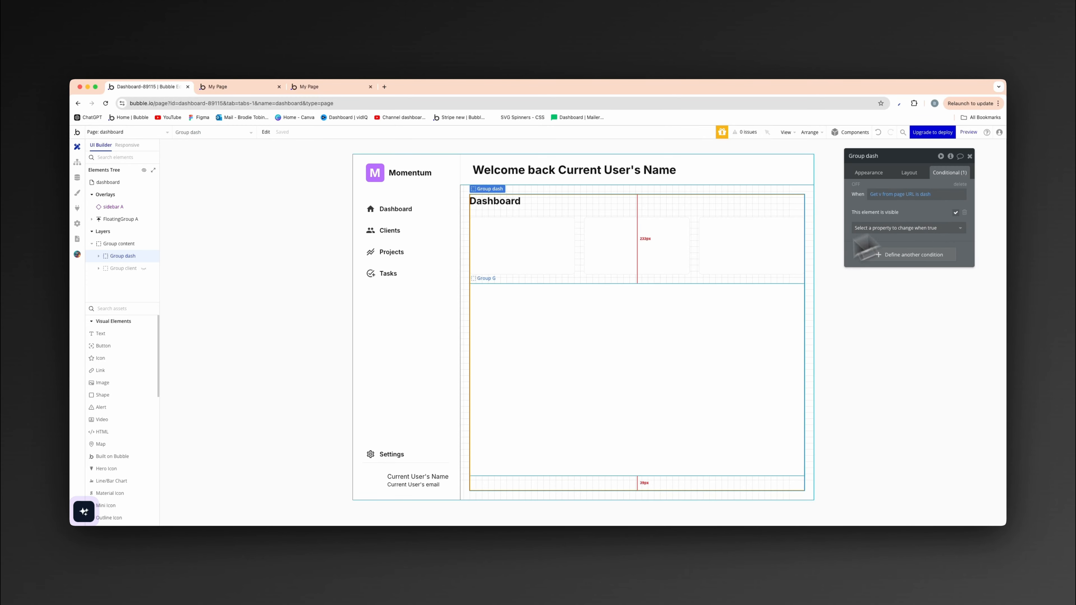
- Preview the dashboard page and reload it with debug_mode set to false in the URL
{"action": "left_click", "coordinate": [968, 133]}
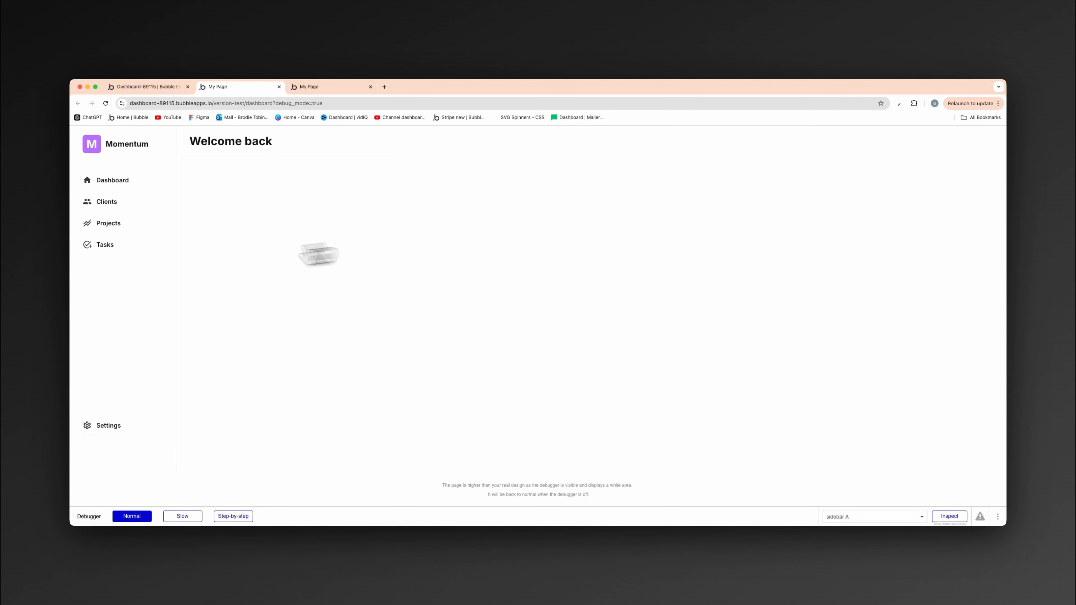
{"action": "double_click", "coordinate": [337, 103]}
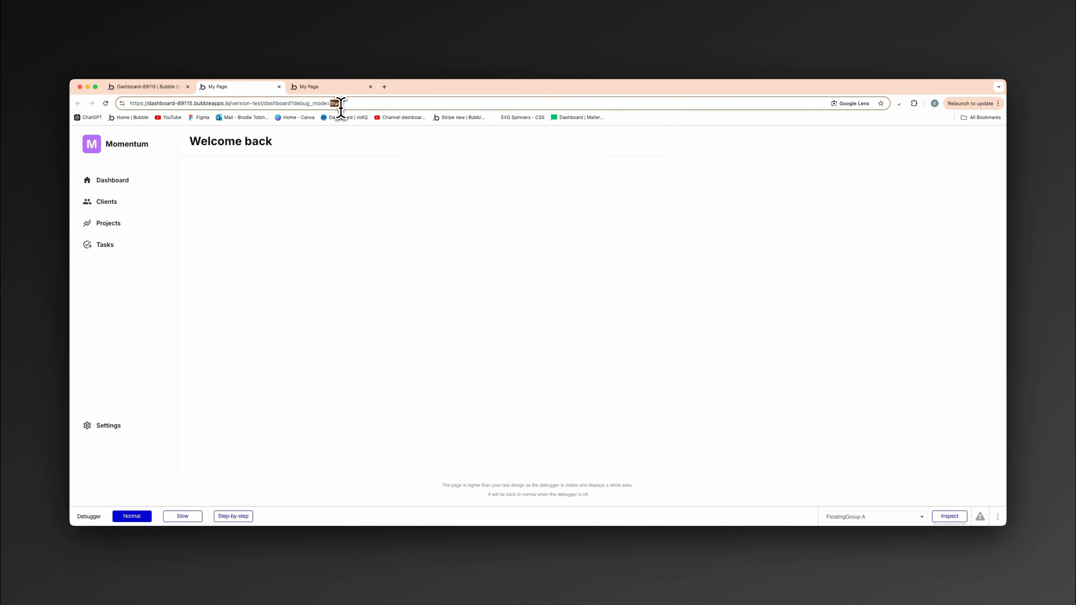
{"action": "type", "text": "false"}
{"action": "key", "text": "Return"}
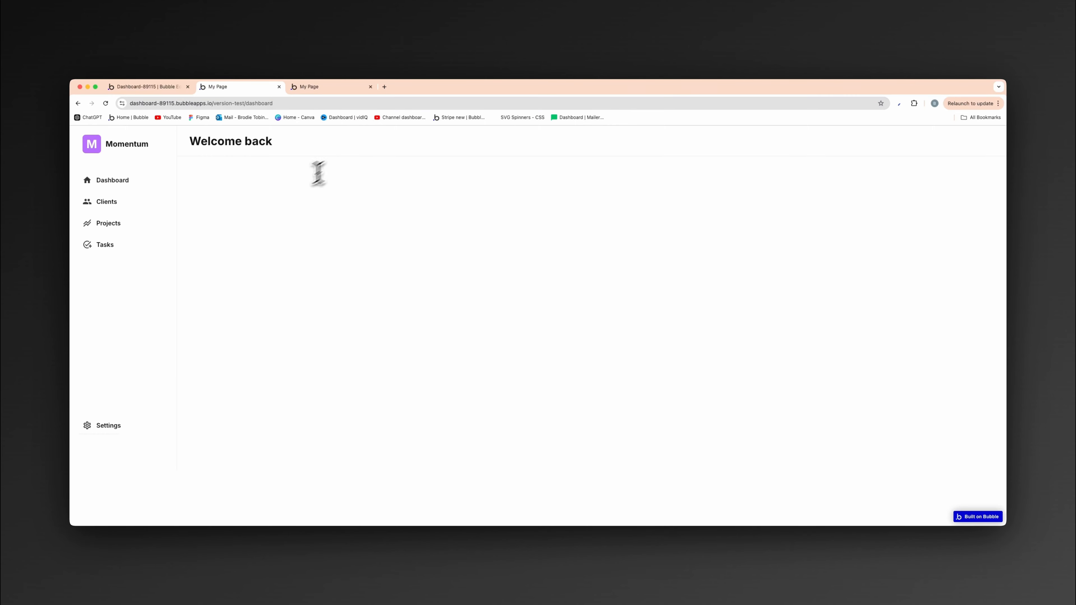
- Test the Dashboard sidebar button in the page preview and return to the editor
{"action": "left_click", "coordinate": [108, 185]}
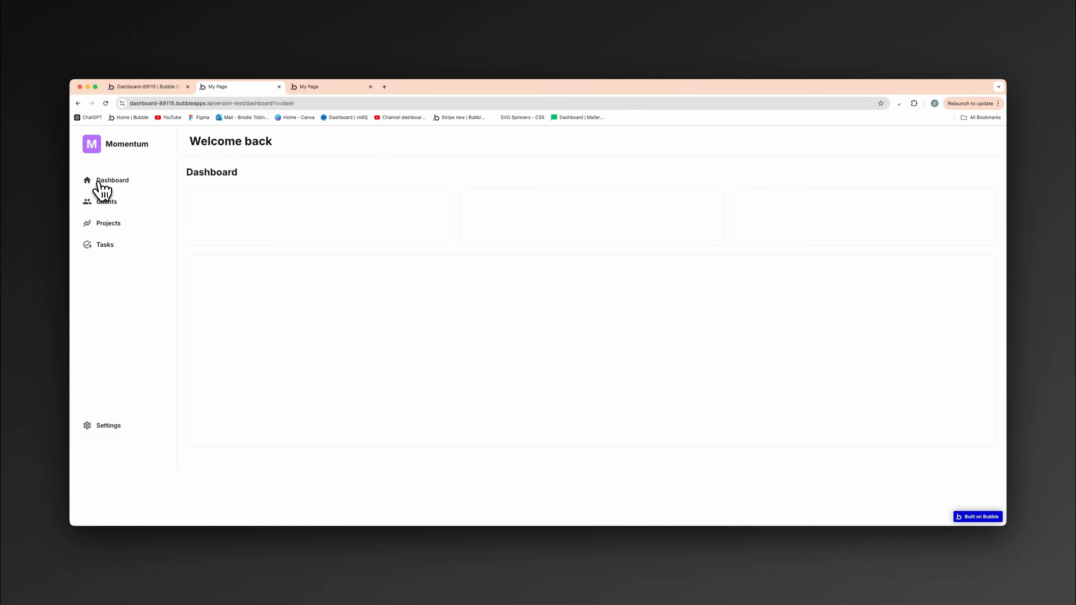
{"action": "left_click", "coordinate": [155, 89]}
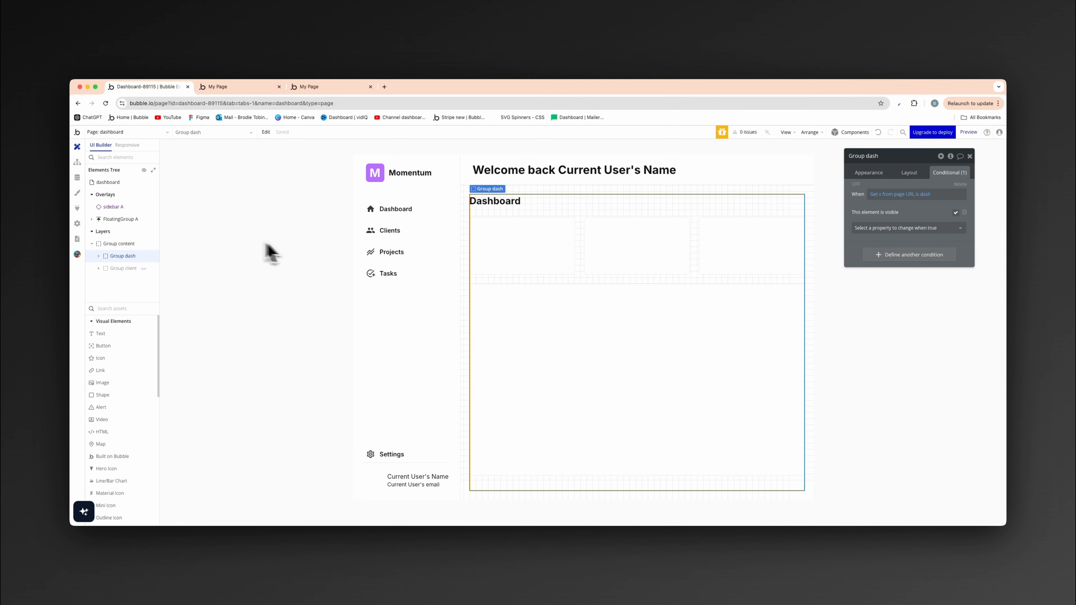
- Show Group client instead of Group dash in the editor and start its condition from the page URL's text parameter v
{"action": "left_click", "coordinate": [144, 257]}
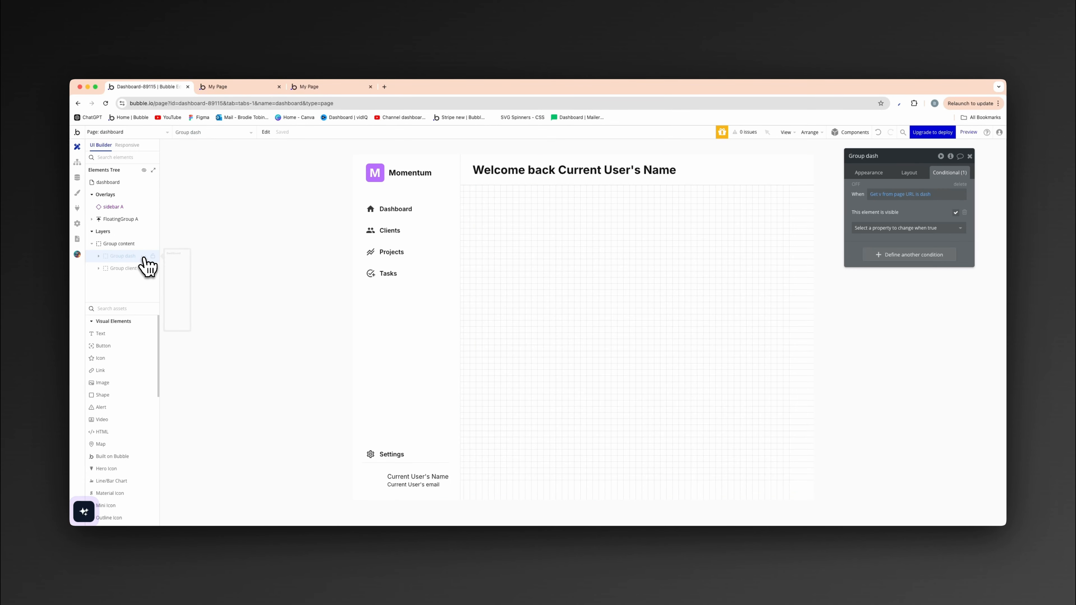
{"action": "left_click", "coordinate": [146, 268]}
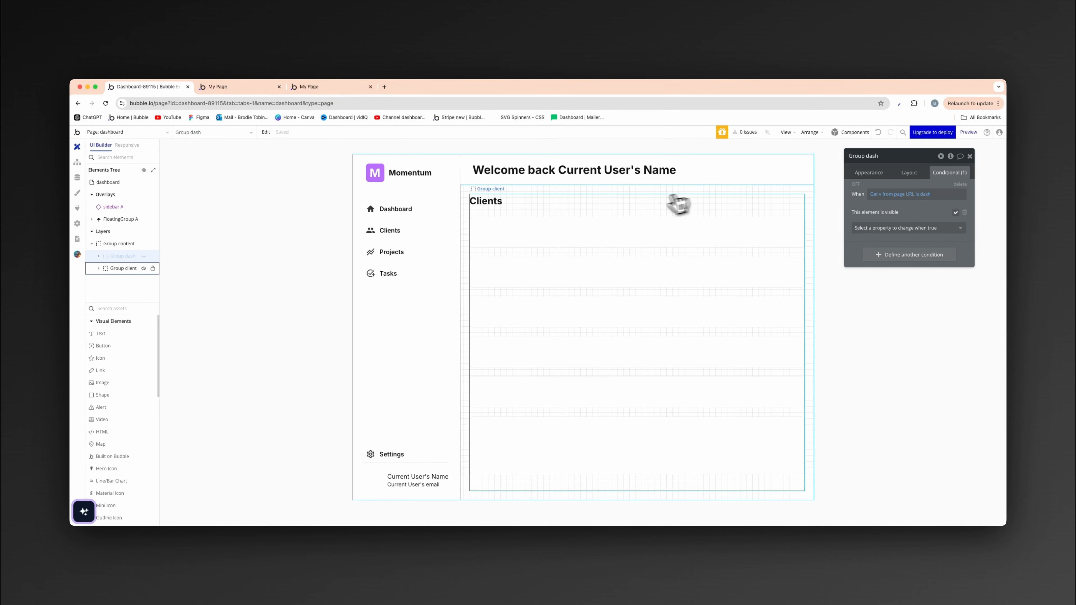
{"action": "left_click", "coordinate": [646, 221]}
{"action": "left_click", "coordinate": [915, 193]}
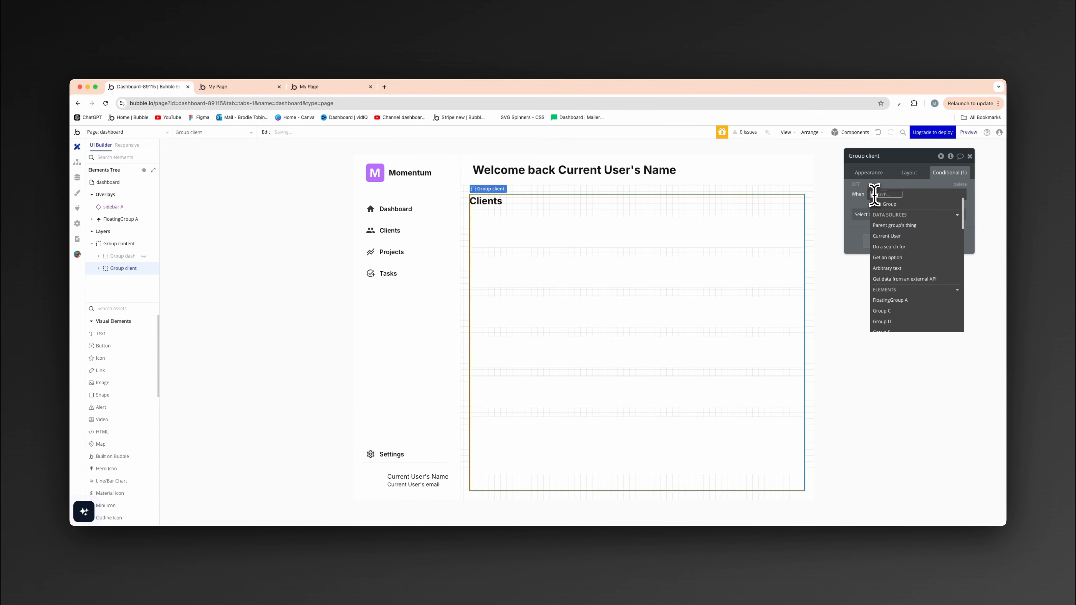
{"action": "type", "text": "get"}
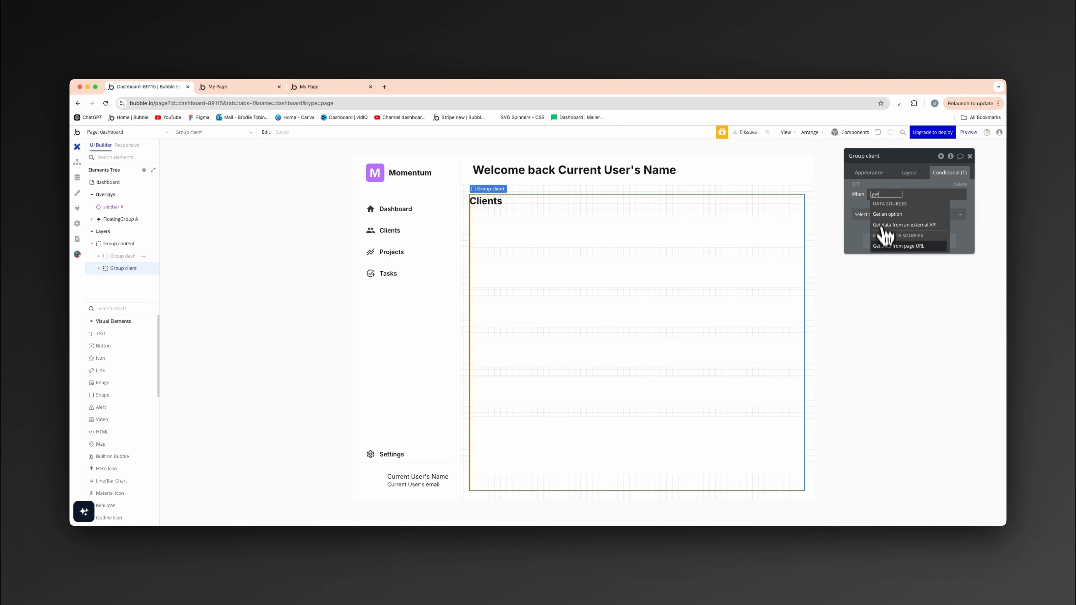
{"action": "left_click", "coordinate": [894, 245]}
{"action": "left_click", "coordinate": [814, 193]}
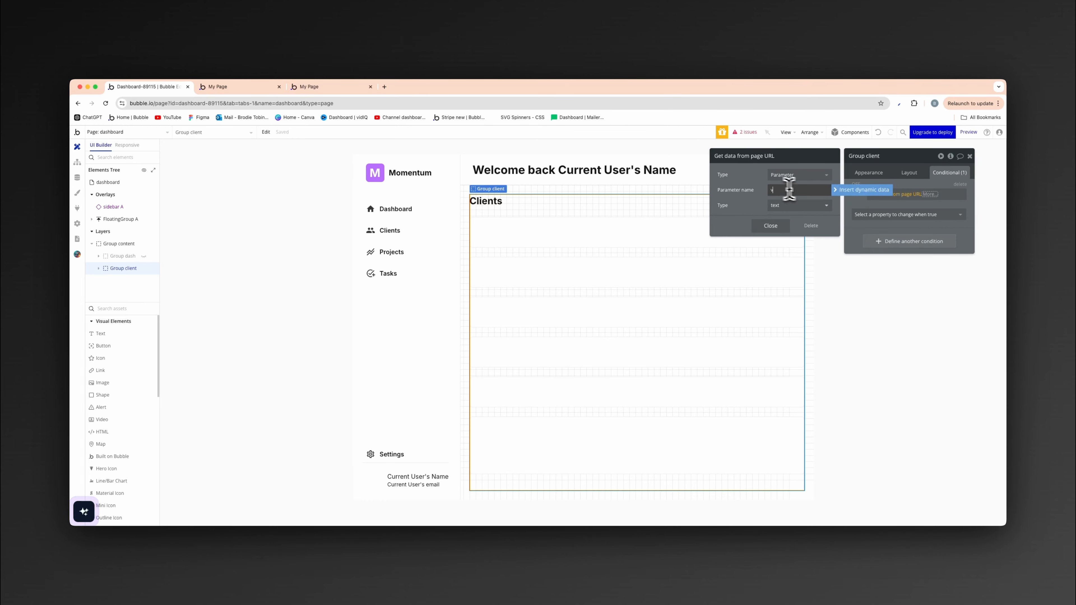
{"action": "type", "text": "v"}
{"action": "left_click", "coordinate": [770, 225]}
- Complete Group client's condition so the URL parameter is compared with clients and the element is visible when true
{"action": "left_click", "coordinate": [925, 205]}
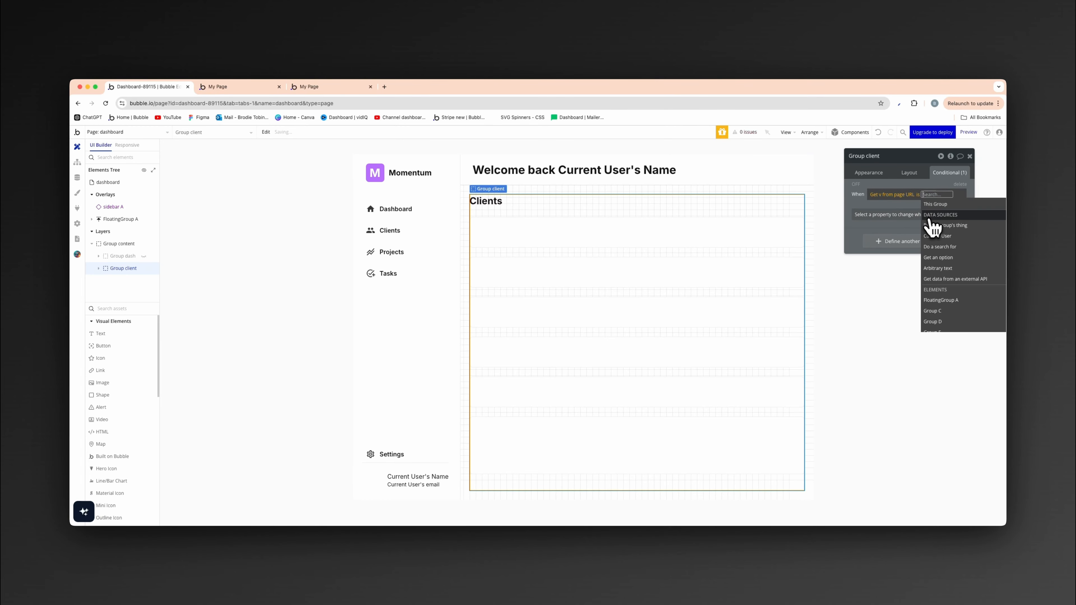
{"action": "type", "text": "clients"}
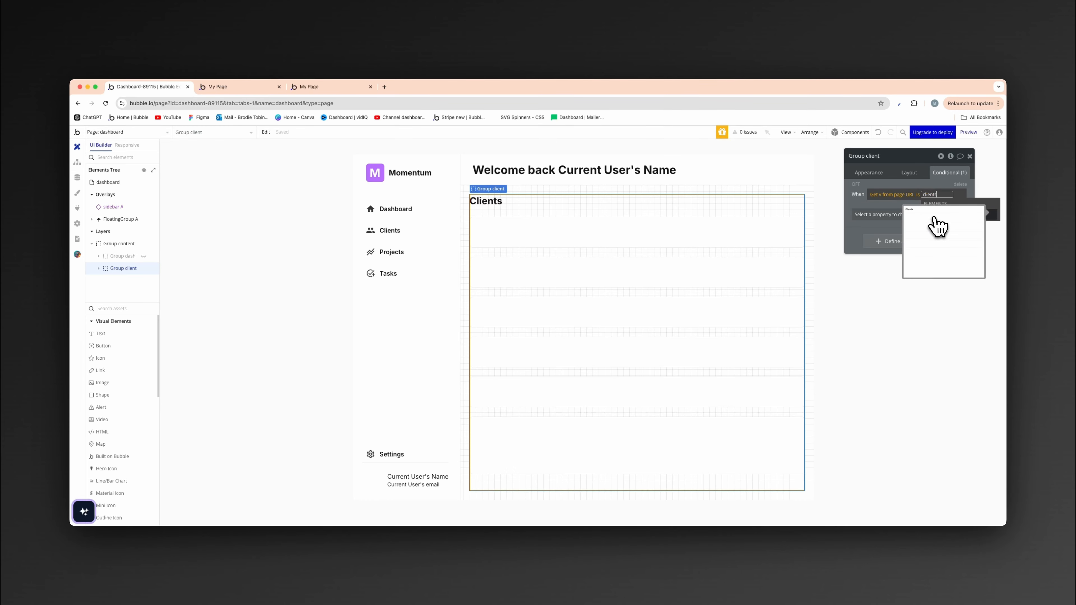
{"action": "left_click", "coordinate": [903, 185]}
{"action": "left_click", "coordinate": [898, 213]}
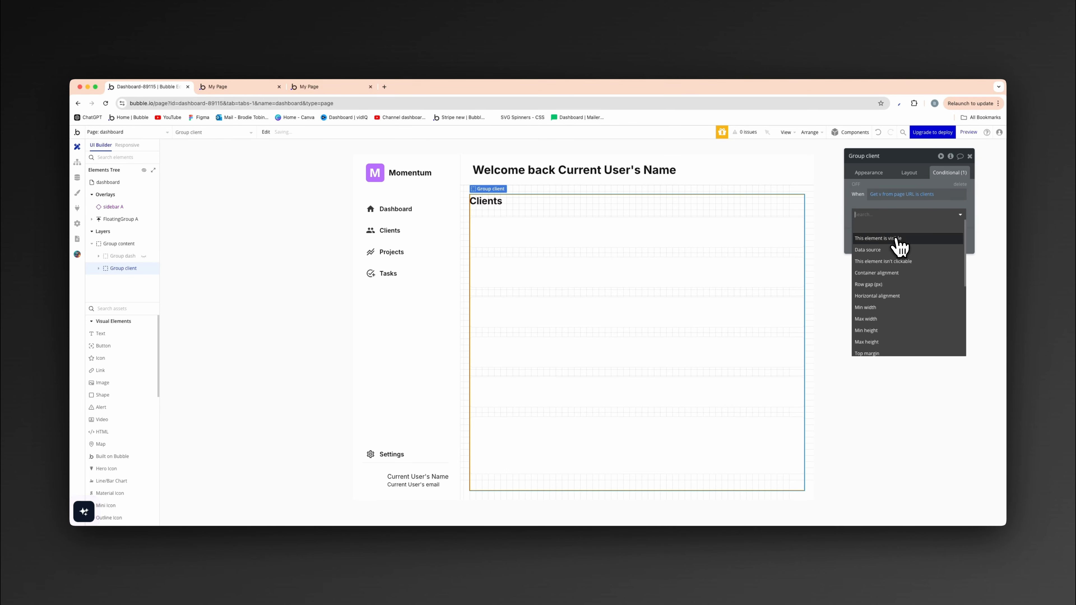
{"action": "left_click", "coordinate": [897, 239]}
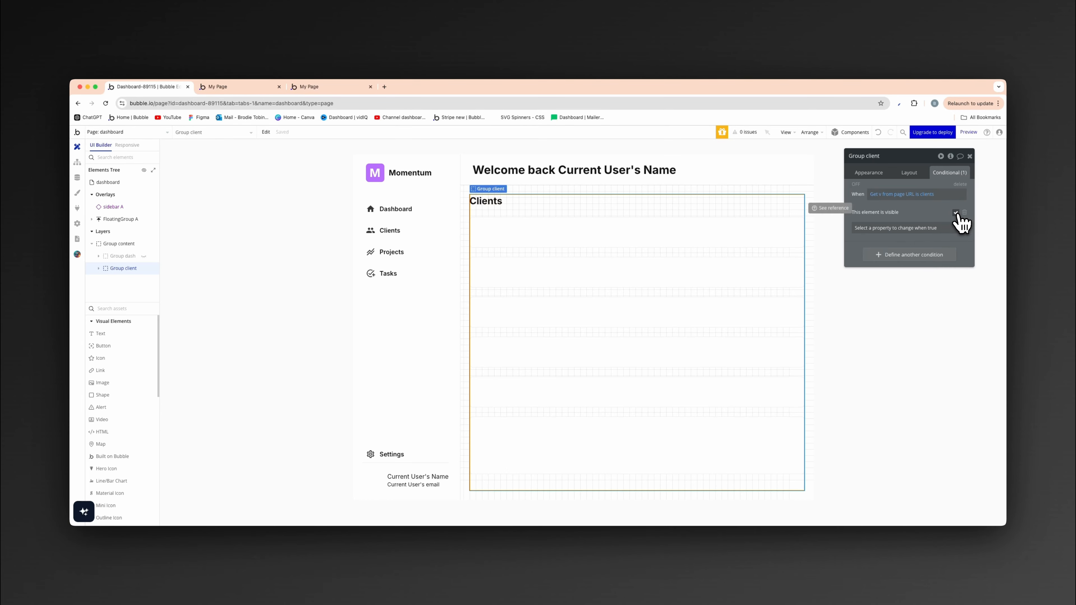
{"action": "left_click", "coordinate": [261, 288]}
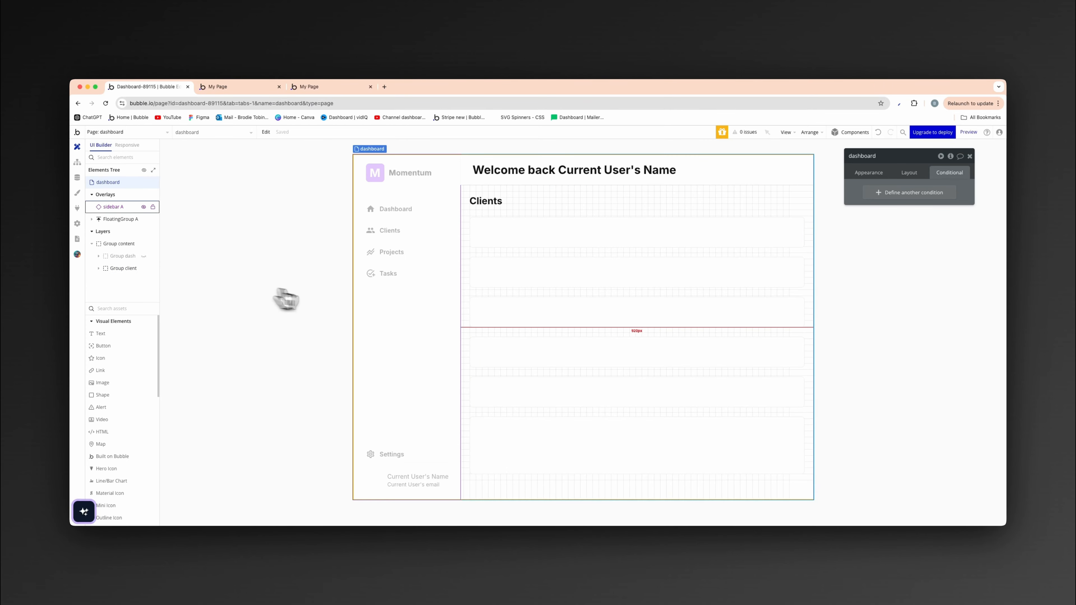
- Open the sidebar reusable element for editing from the dashboard page
{"action": "left_click", "coordinate": [441, 320]}
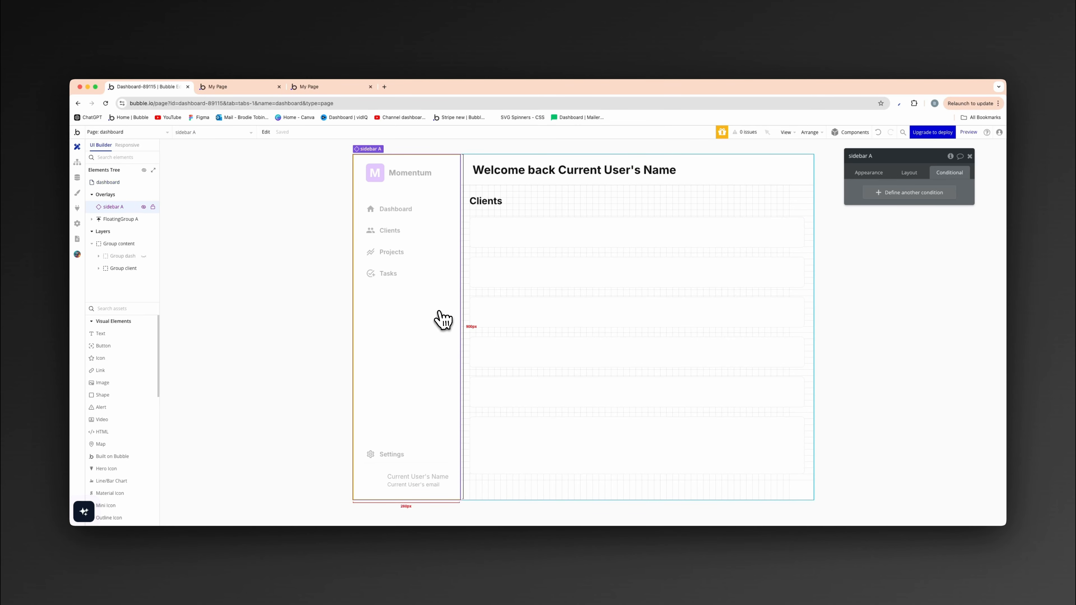
{"action": "left_click", "coordinate": [884, 178]}
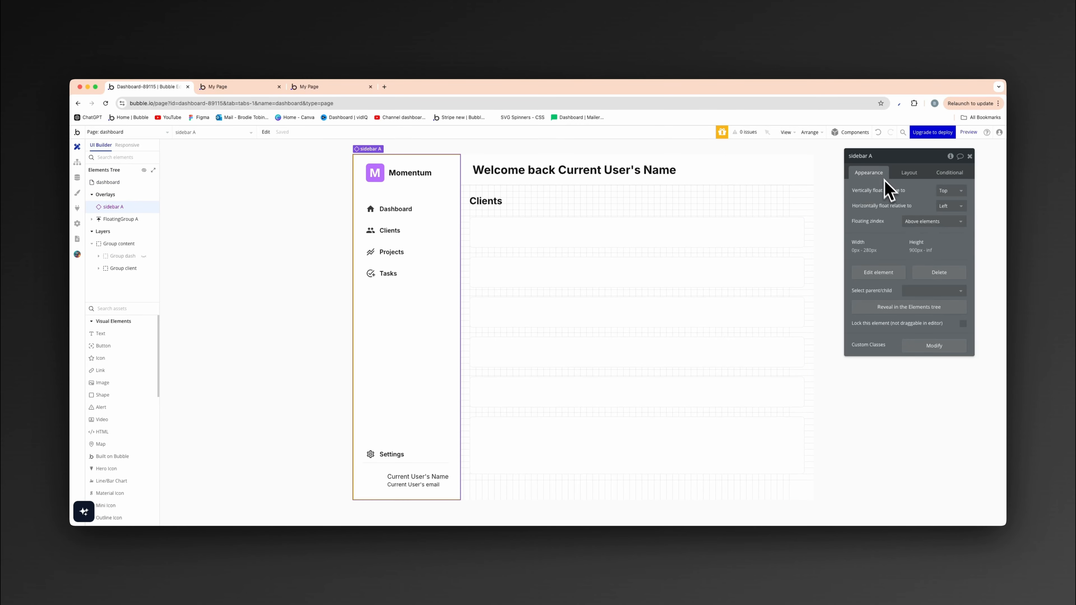
{"action": "left_click", "coordinate": [887, 274]}
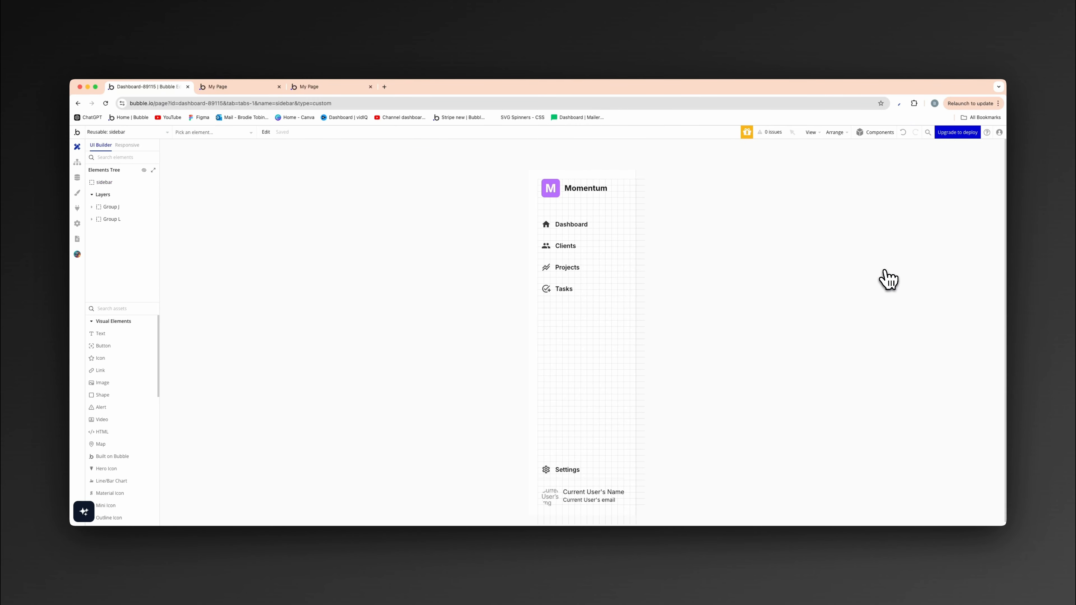
- Set the corner roundness to 8 on the Dashboard, Clients, Projects and Tasks button groups
{"action": "left_click", "coordinate": [582, 231]}
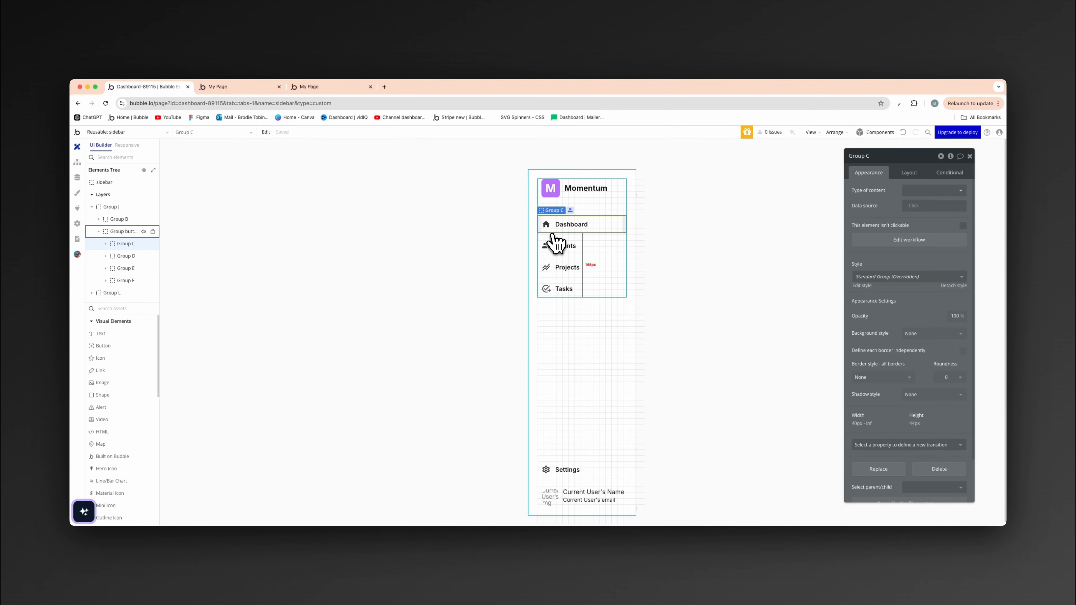
{"action": "left_click", "coordinate": [949, 377]}
{"action": "left_click", "coordinate": [931, 348]}
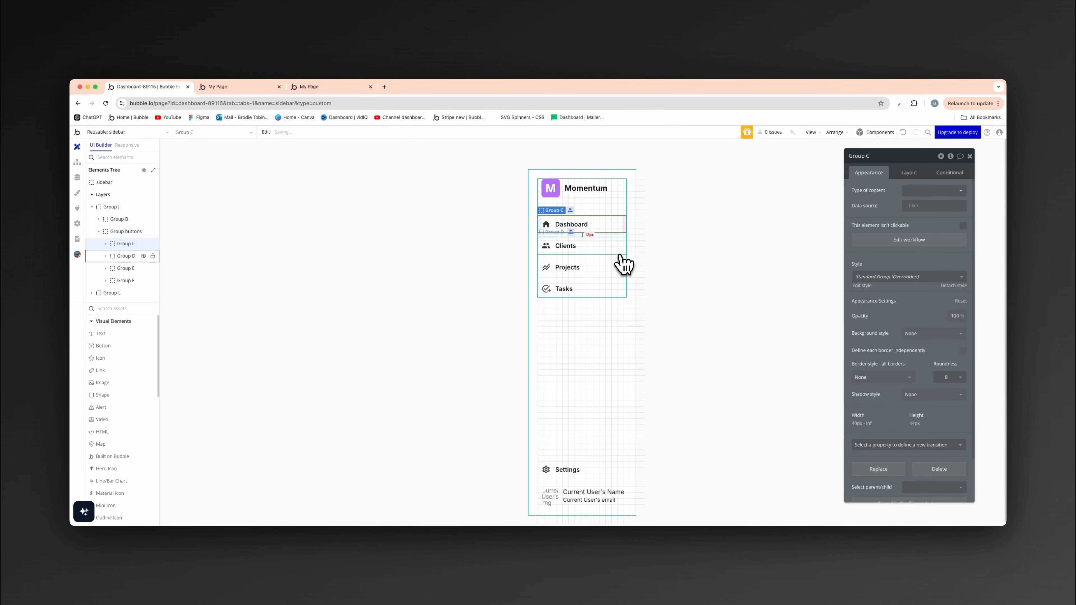
{"action": "left_click", "coordinate": [617, 253]}
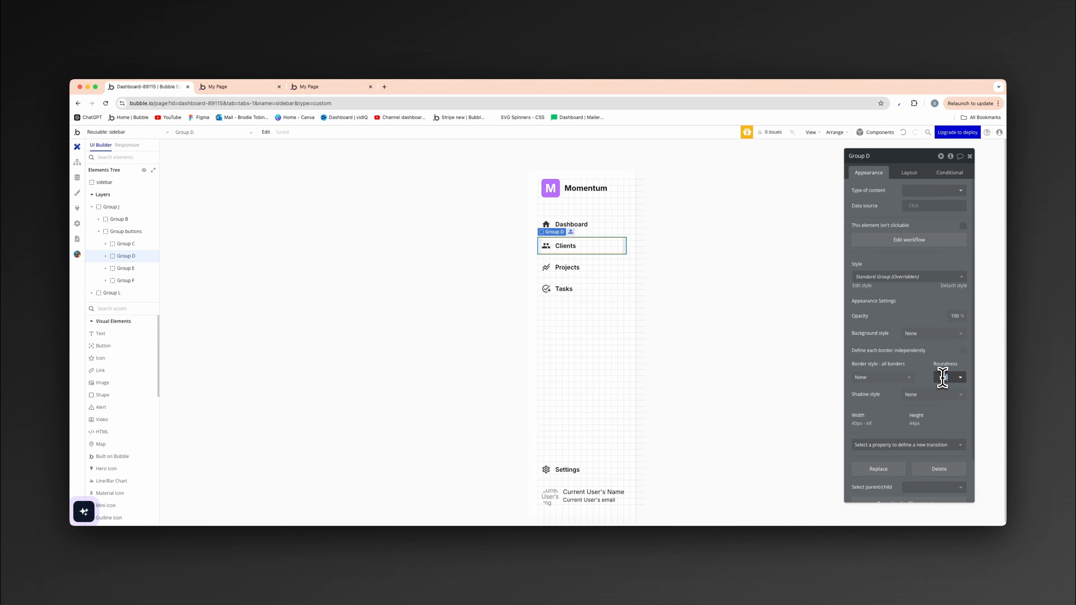
{"action": "left_click", "coordinate": [621, 274]}
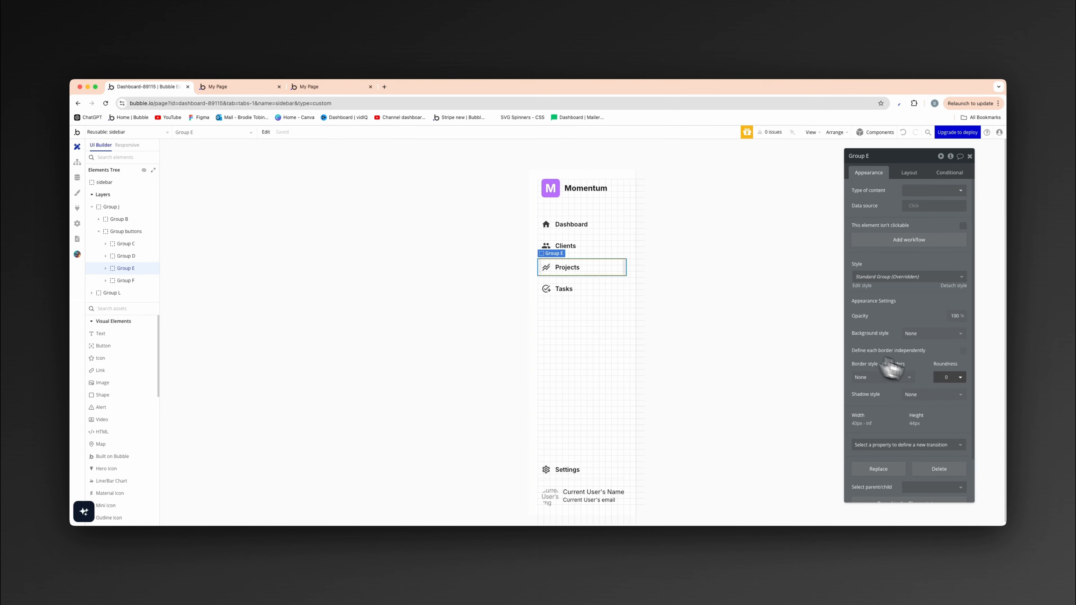
{"action": "left_click", "coordinate": [946, 377]}
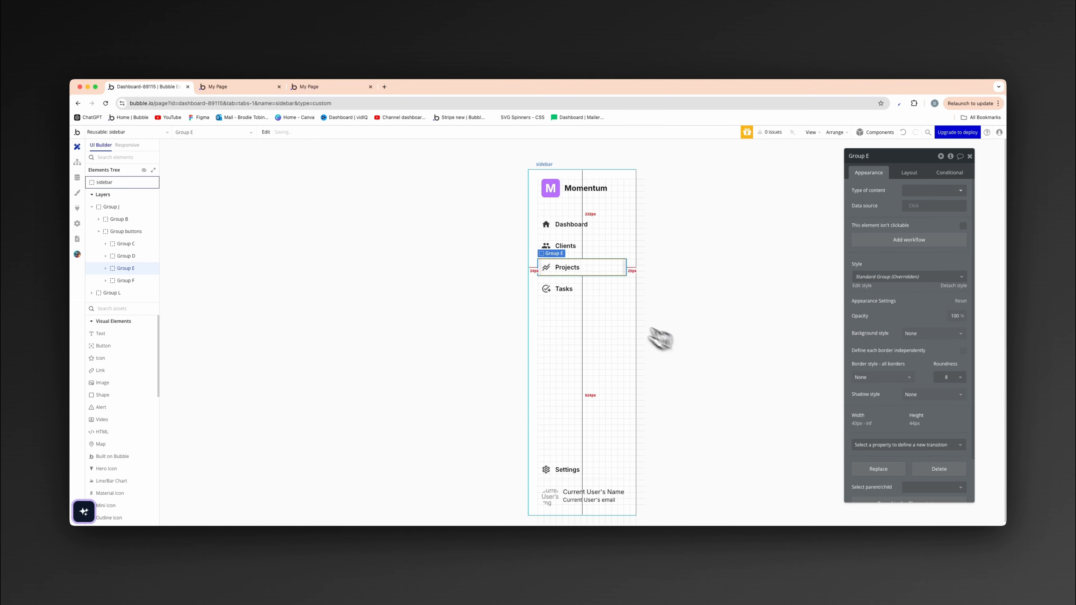
{"action": "left_click", "coordinate": [601, 294]}
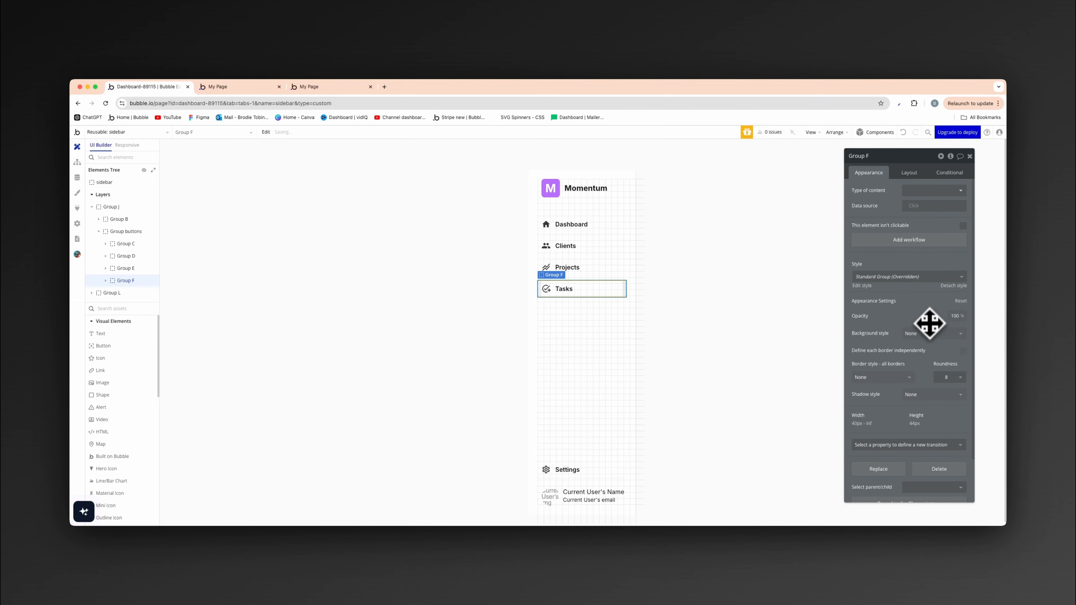
- Add a condition to the Dashboard button's Group C that applies when This Group is hovered
{"action": "left_click", "coordinate": [603, 234]}
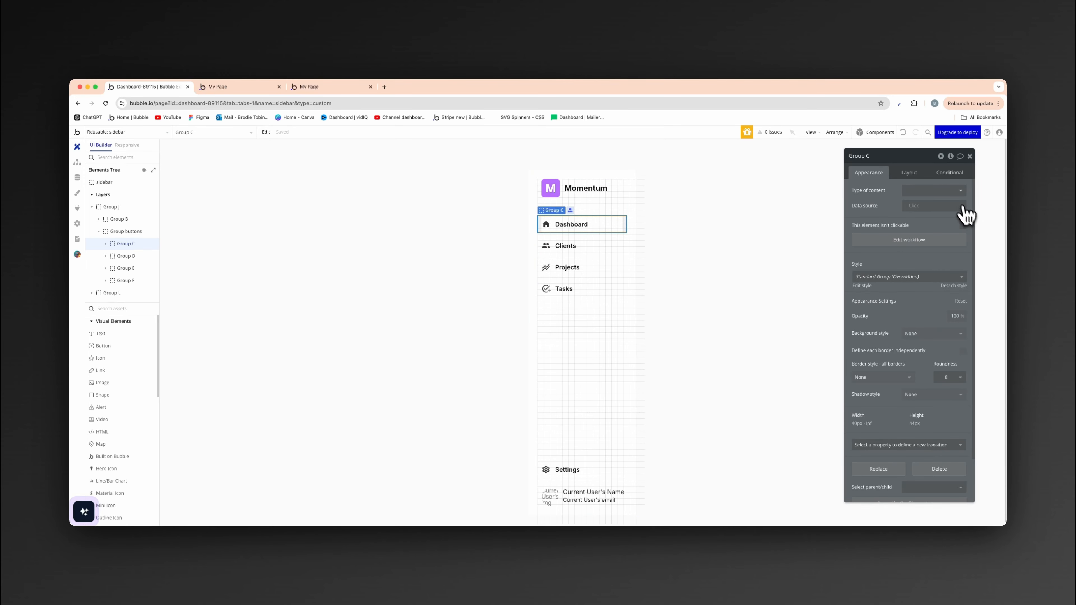
{"action": "left_click", "coordinate": [949, 173]}
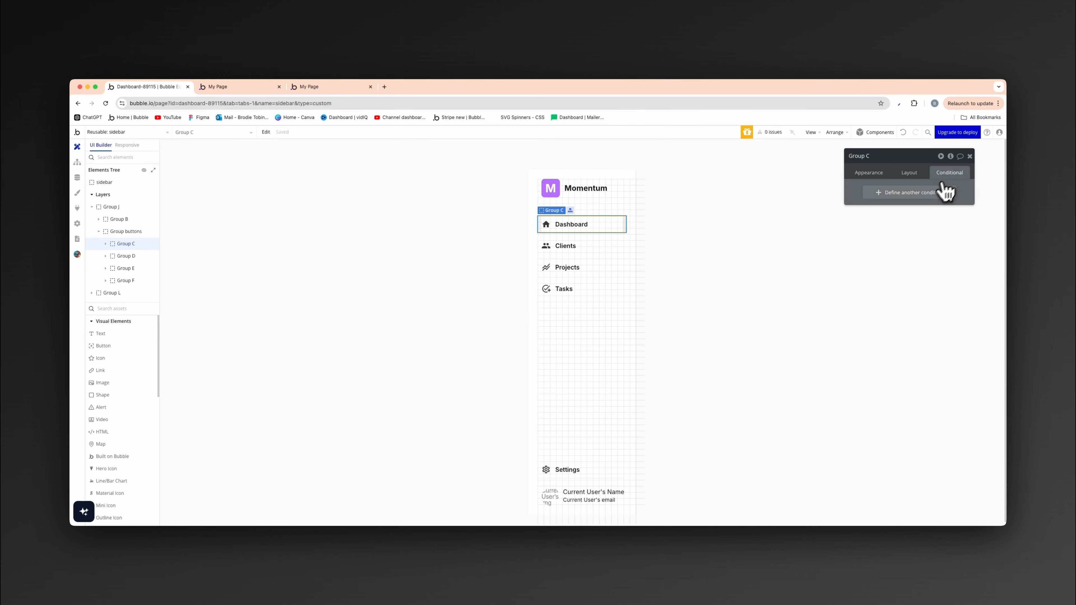
{"action": "left_click", "coordinate": [943, 186]}
{"action": "left_click", "coordinate": [889, 195]}
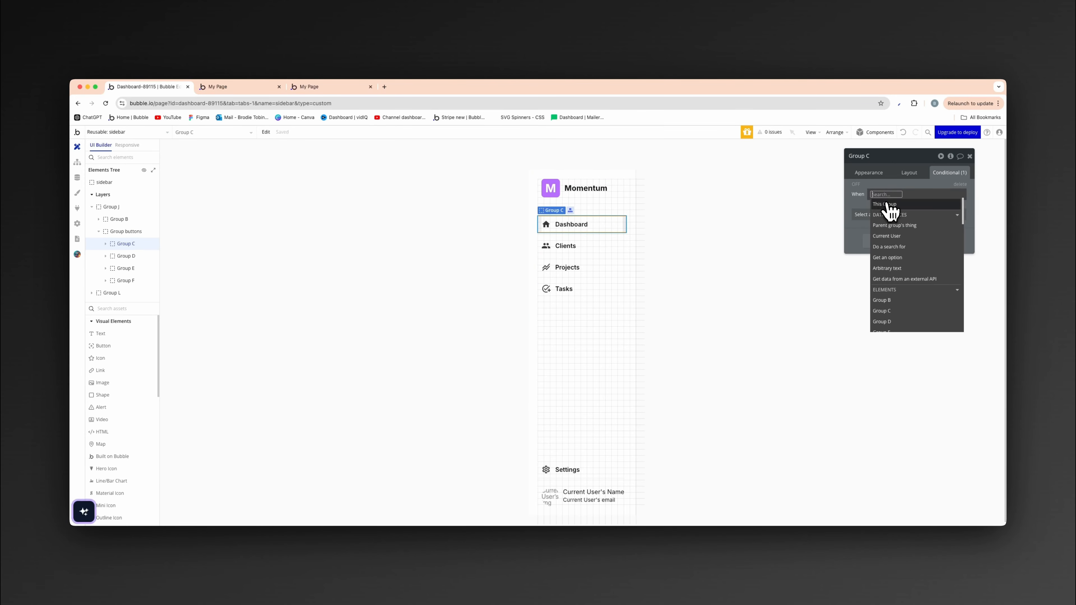
{"action": "left_click", "coordinate": [890, 205]}
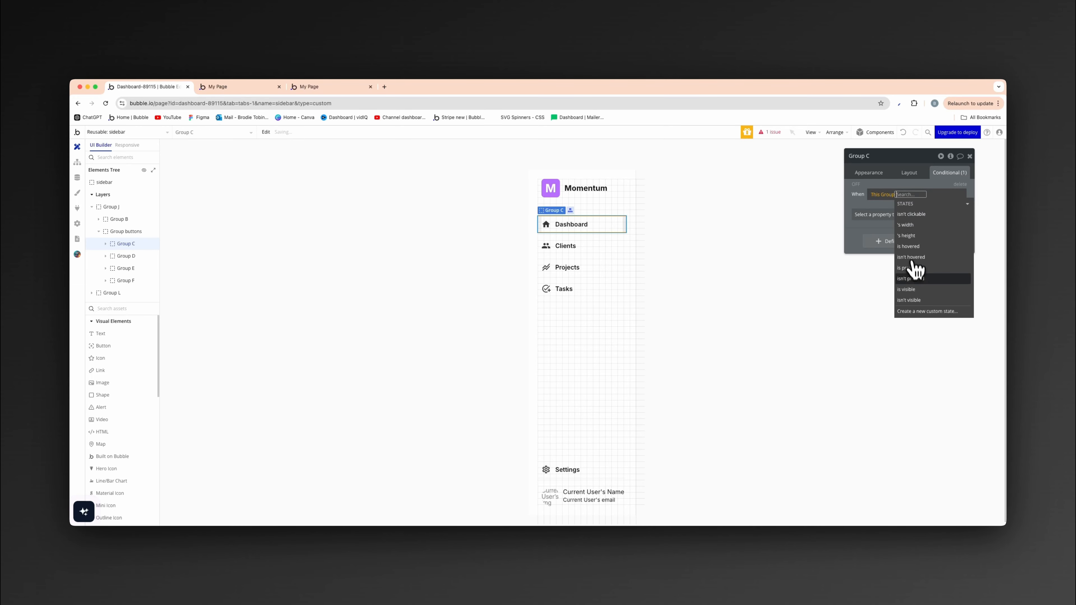
{"action": "left_click", "coordinate": [910, 246]}
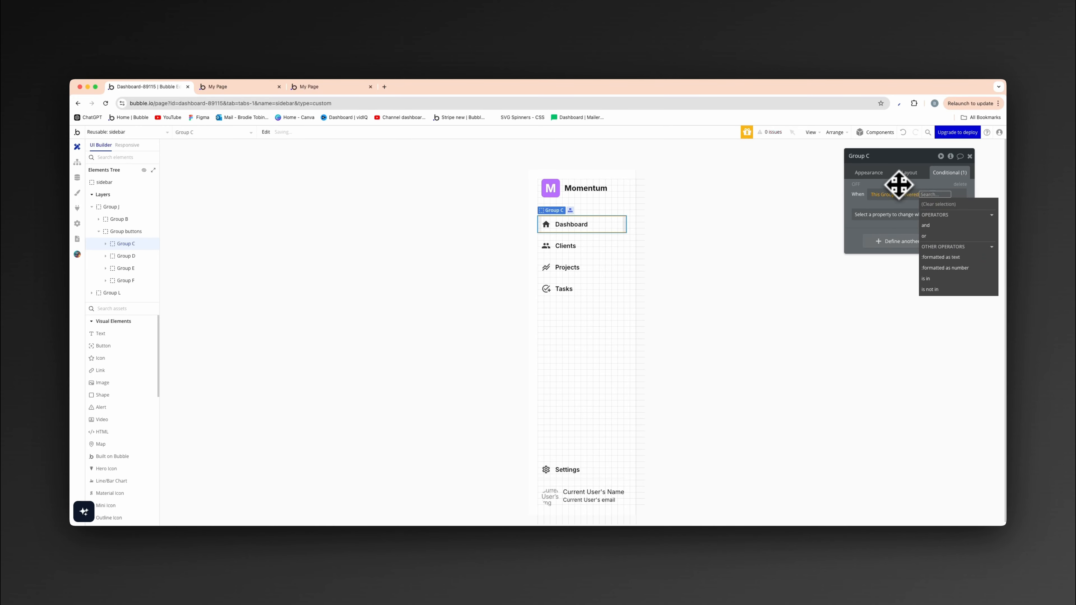
- Make Group C's hover condition set the background style to Flat color with the Surface color variable
{"action": "left_click", "coordinate": [894, 214]}
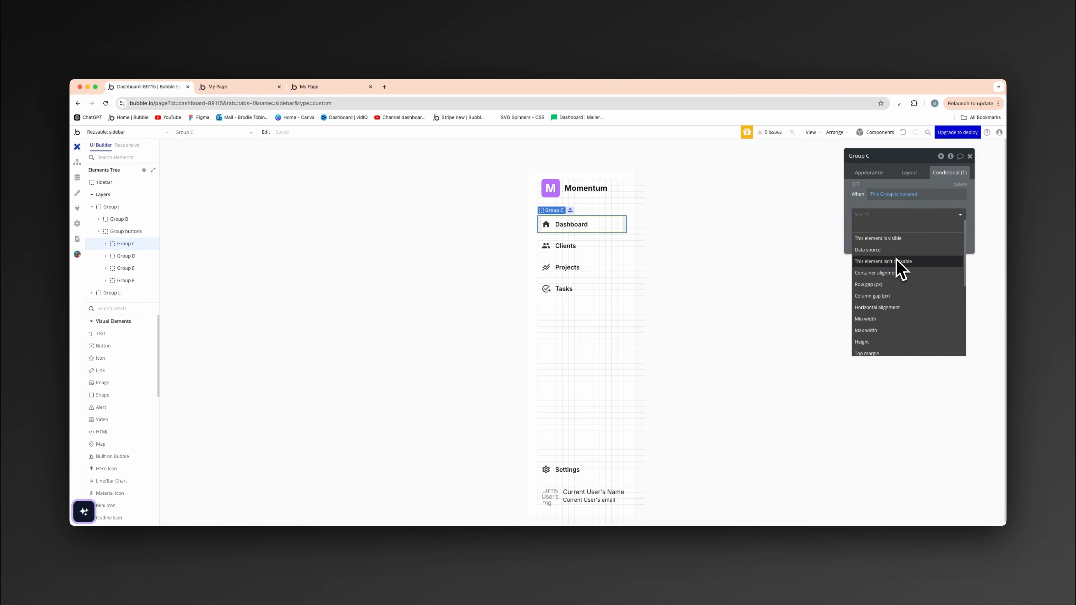
{"action": "type", "text": "bac"}
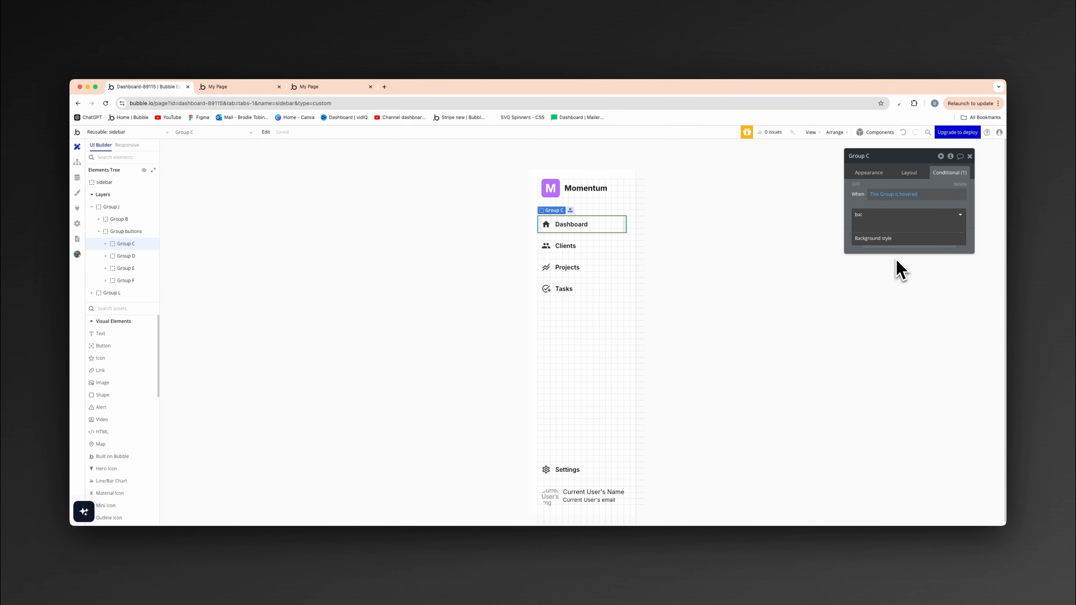
{"action": "left_click", "coordinate": [904, 239]}
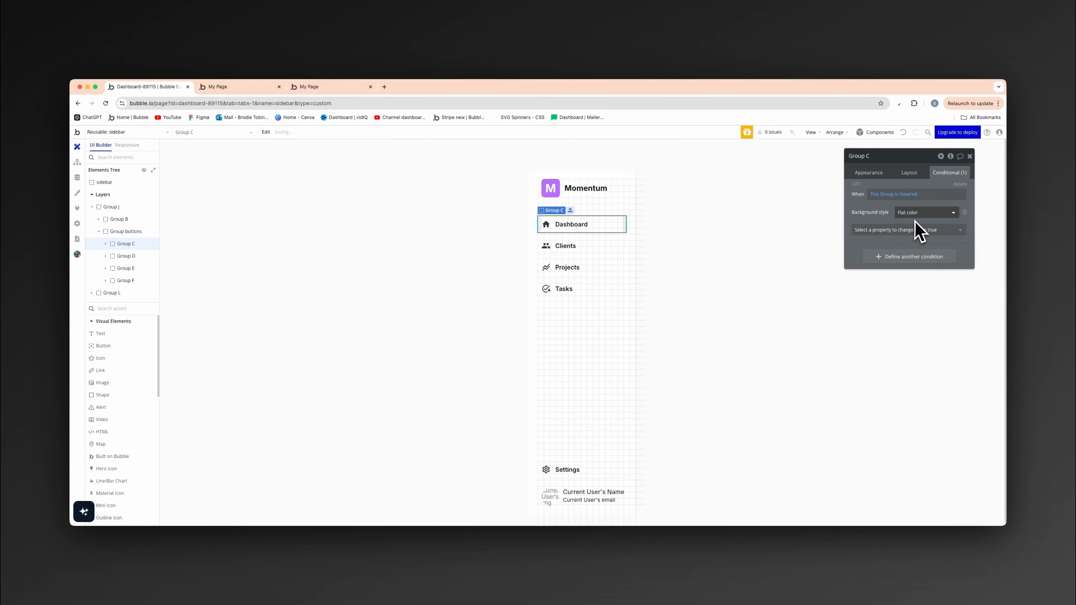
{"action": "left_click", "coordinate": [910, 229]}
{"action": "type", "text": "col"}
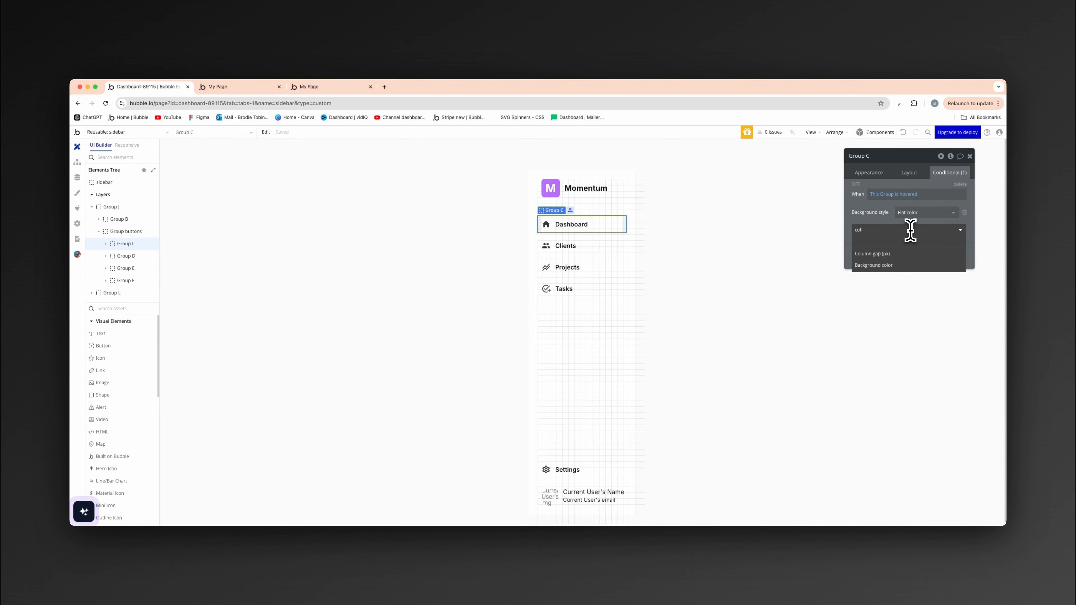
{"action": "left_click", "coordinate": [911, 266]}
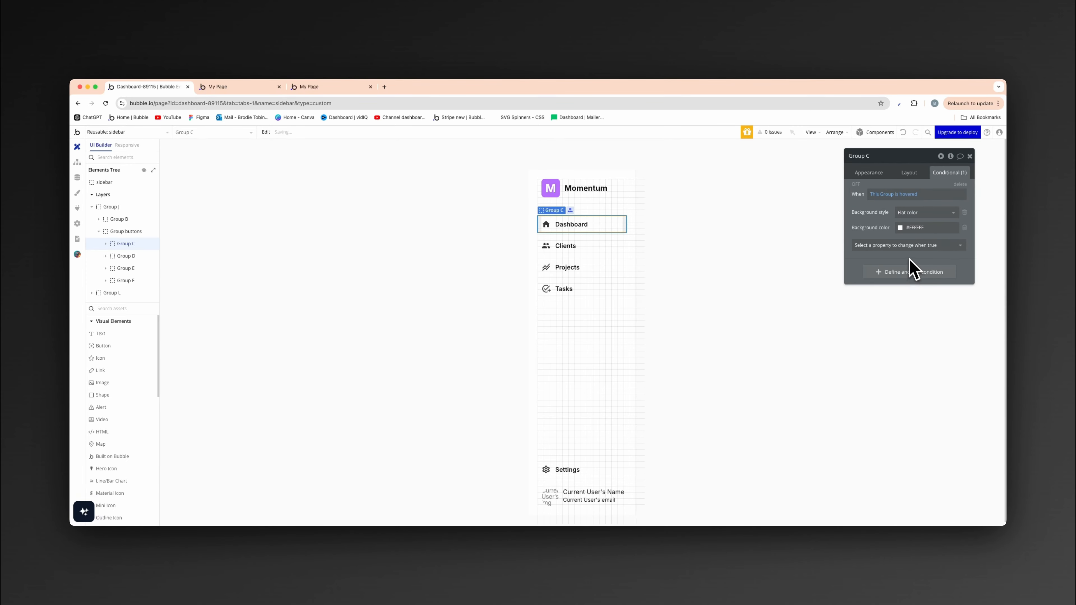
{"action": "left_click", "coordinate": [913, 229]}
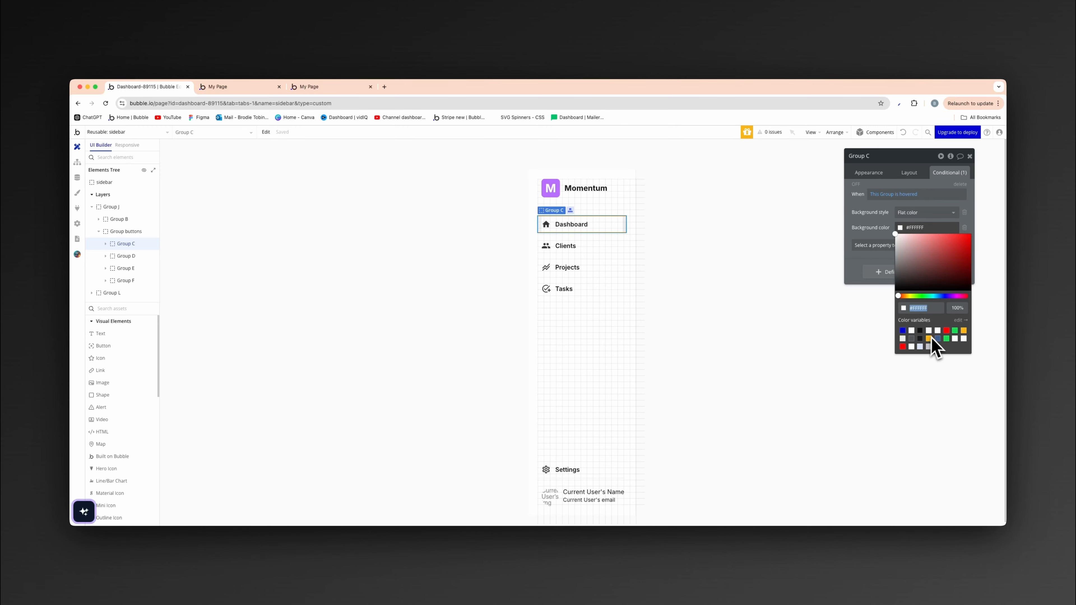
{"action": "left_click", "coordinate": [928, 331]}
{"action": "left_click", "coordinate": [890, 223]}
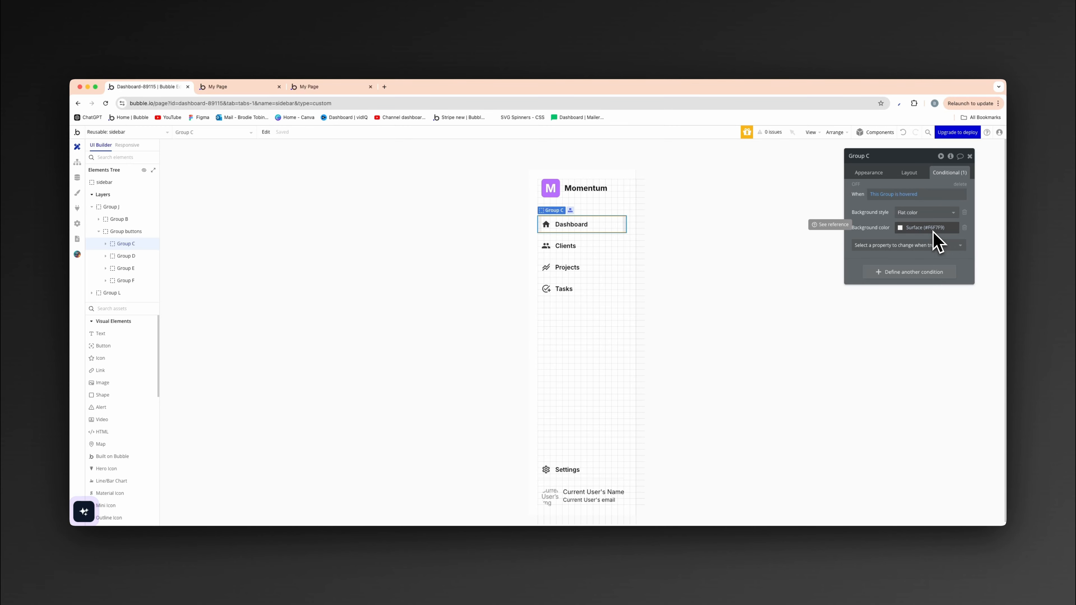
- Copy the hover condition from the Dashboard button's Group C and paste it onto the Clients button's Group D
{"action": "right_click", "coordinate": [945, 196]}
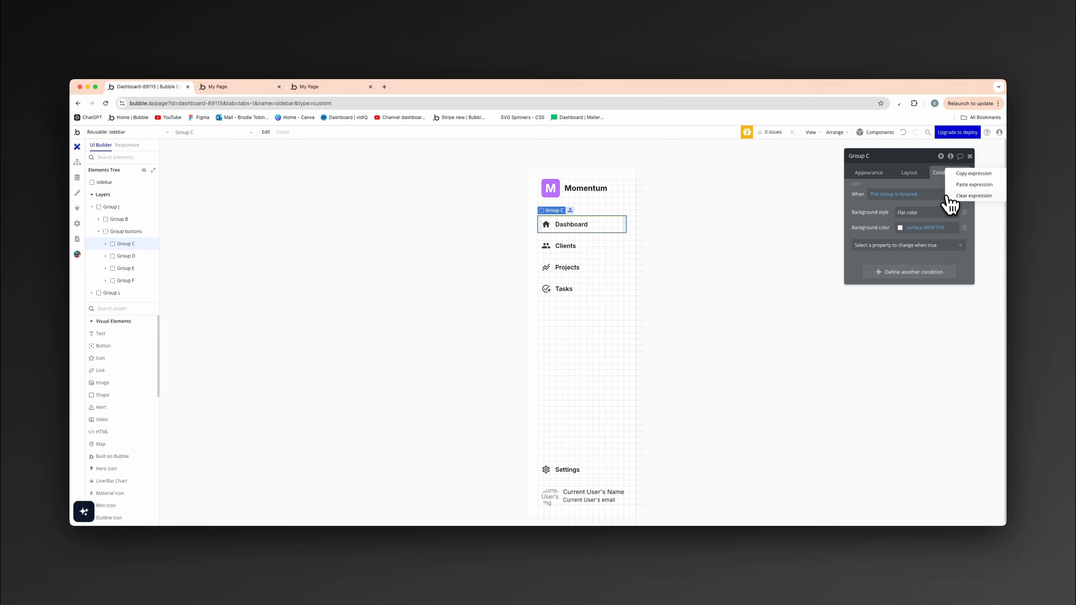
{"action": "left_click", "coordinate": [908, 186]}
{"action": "right_click", "coordinate": [949, 252]}
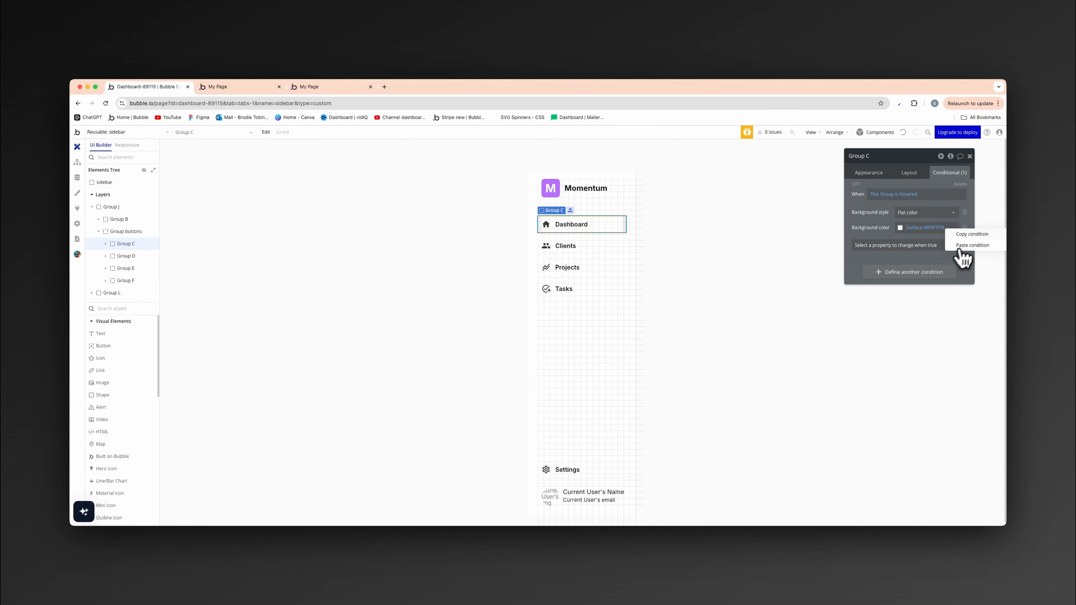
{"action": "left_click", "coordinate": [971, 236]}
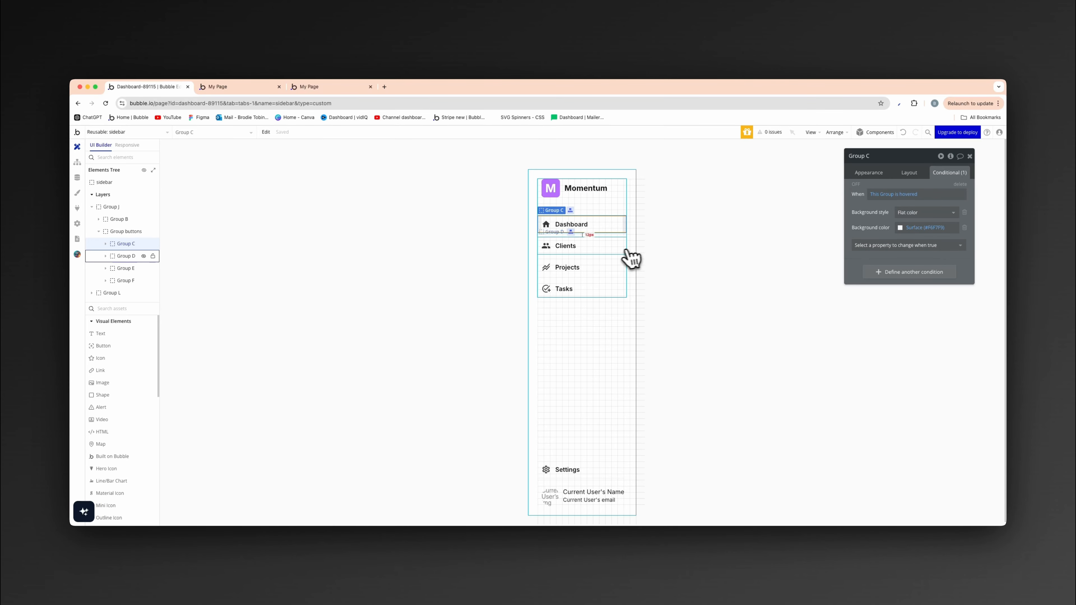
{"action": "left_click", "coordinate": [618, 252]}
{"action": "right_click", "coordinate": [959, 193]}
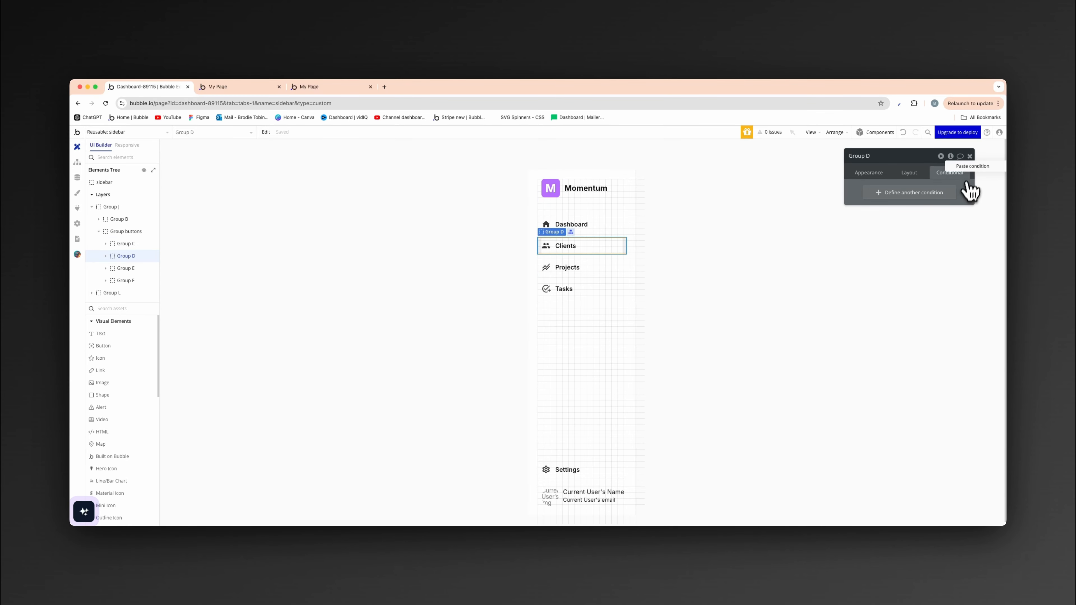
{"action": "left_click", "coordinate": [967, 171]}
- Paste the copied hover condition onto the Projects button's Group E and the Tasks button's Group F
{"action": "left_click", "coordinate": [612, 270]}
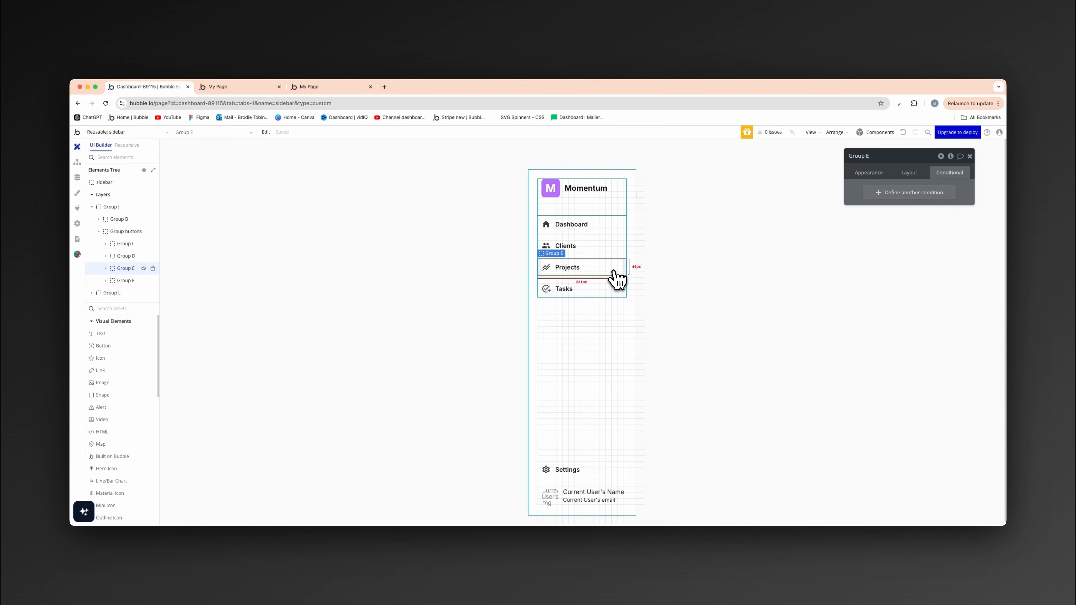
{"action": "right_click", "coordinate": [962, 193]}
{"action": "left_click", "coordinate": [971, 174]}
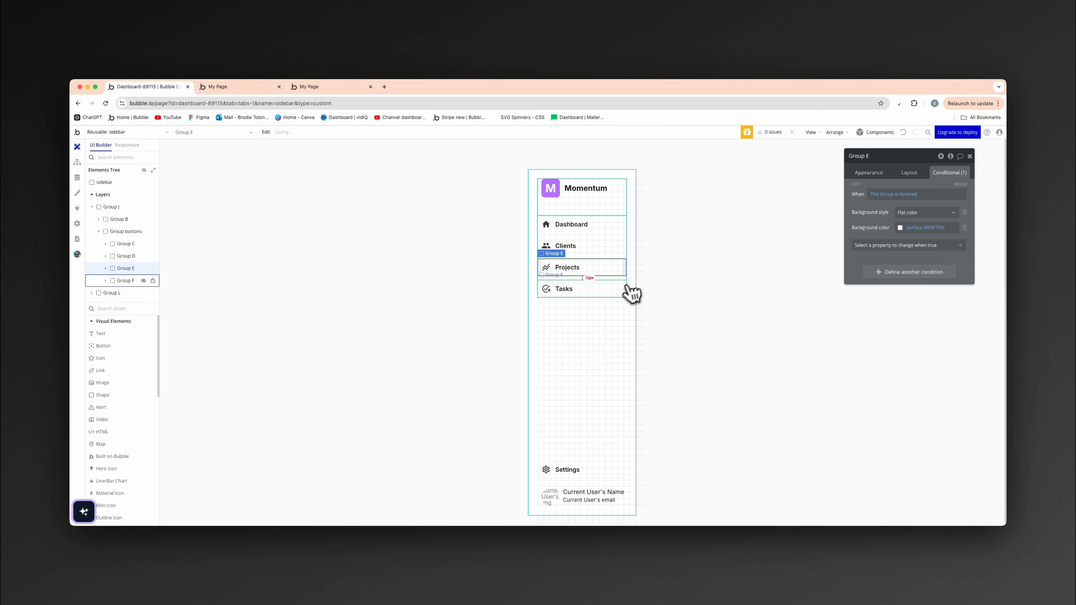
{"action": "left_click", "coordinate": [627, 292]}
{"action": "right_click", "coordinate": [962, 194]}
{"action": "left_click", "coordinate": [970, 172]}
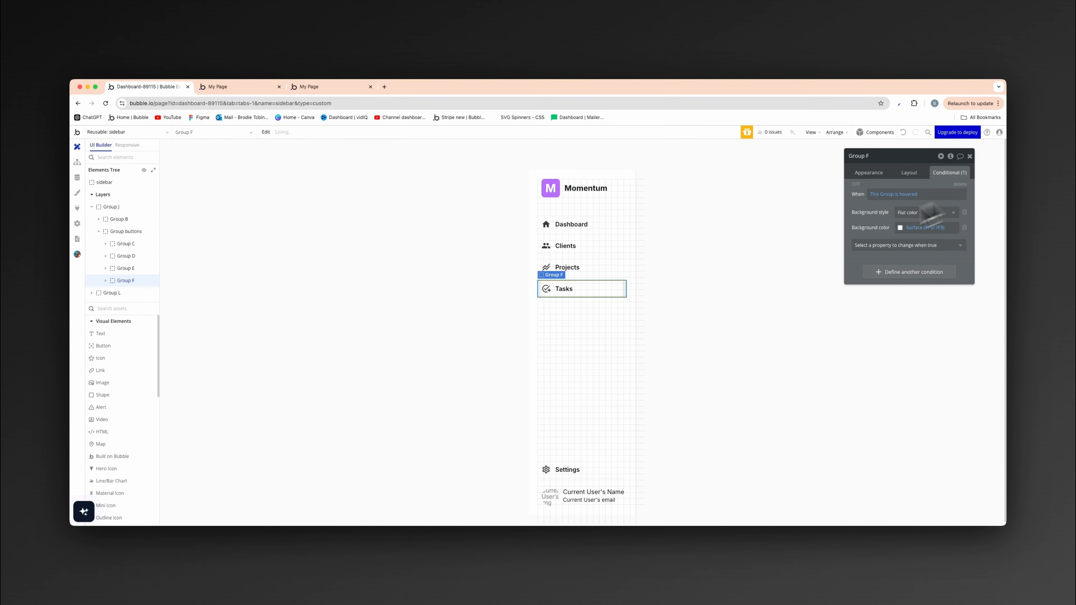
- Check the sidebar buttons' hover styling in the page preview, and return to the Bubble editor
{"action": "left_click", "coordinate": [739, 261]}
{"action": "left_click", "coordinate": [250, 88]}
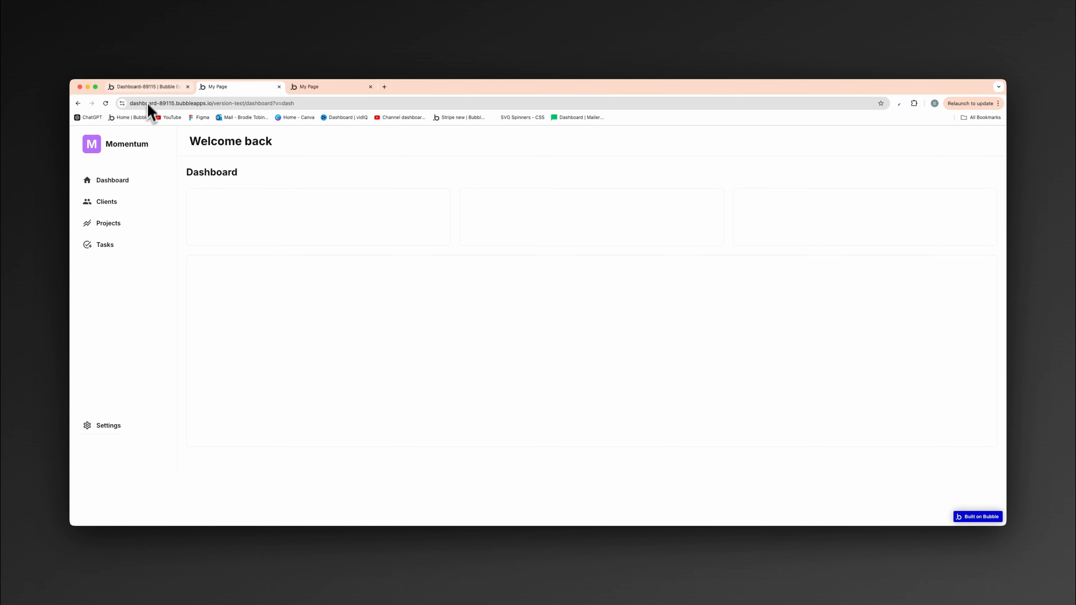
{"action": "left_click", "coordinate": [144, 87]}
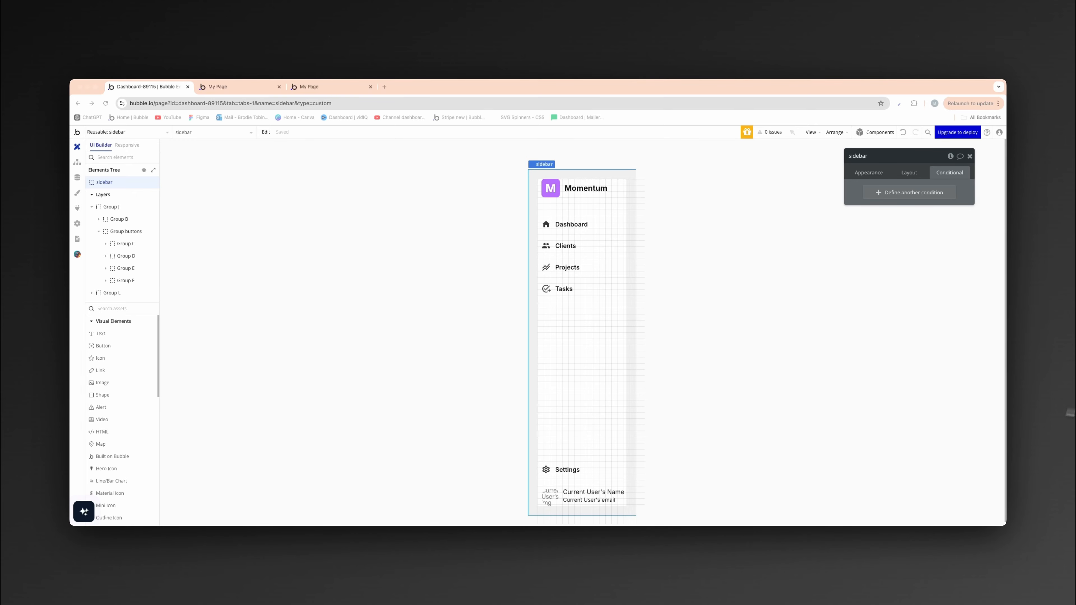
- Add a Background style transition with a duration of 400 ms to the Dashboard button's Group C
{"action": "left_click", "coordinate": [617, 222]}
{"action": "left_click", "coordinate": [619, 238]}
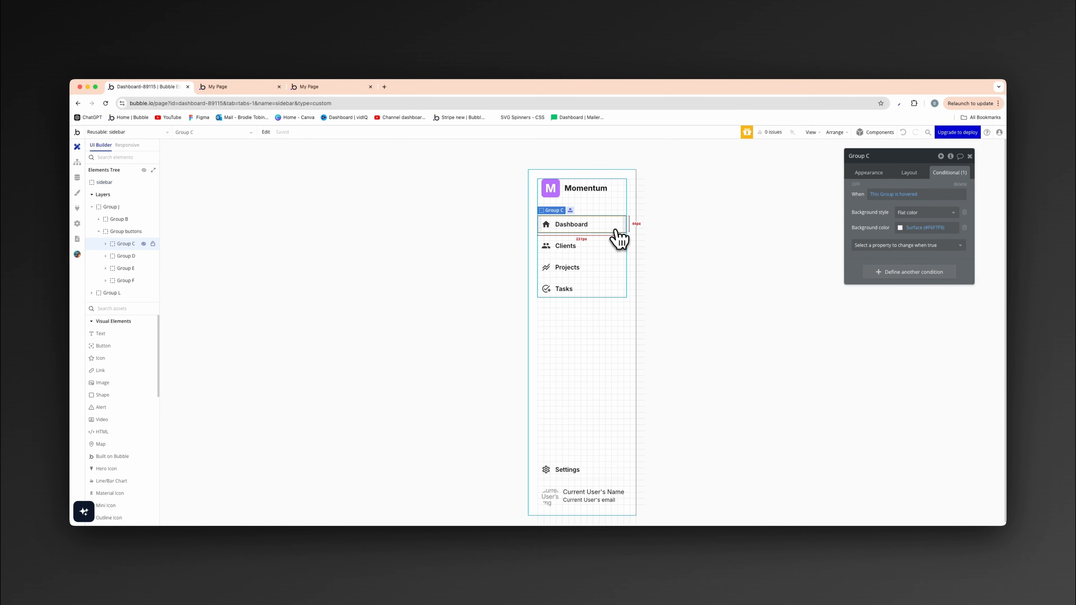
{"action": "left_click", "coordinate": [875, 174]}
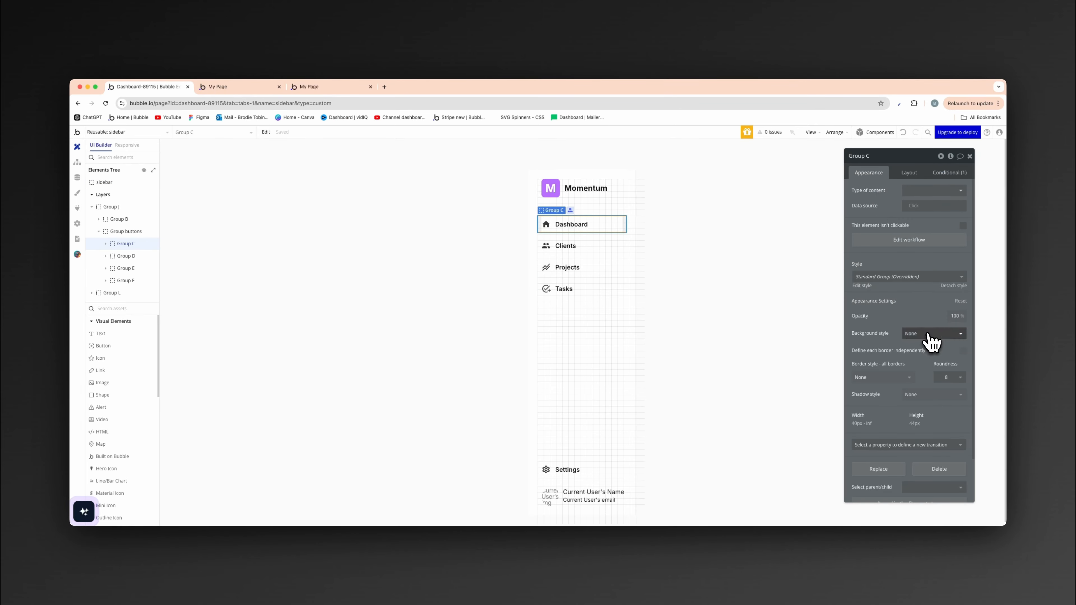
{"action": "scroll", "coordinate": [924, 356], "scroll_direction": "down", "scroll_amount": 2}
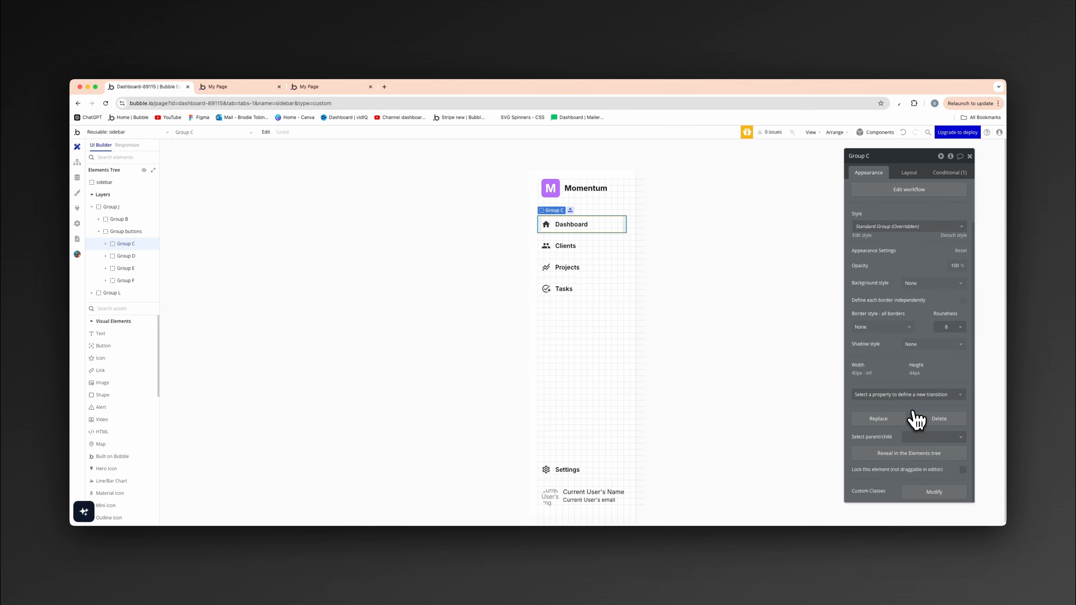
{"action": "left_click", "coordinate": [903, 399]}
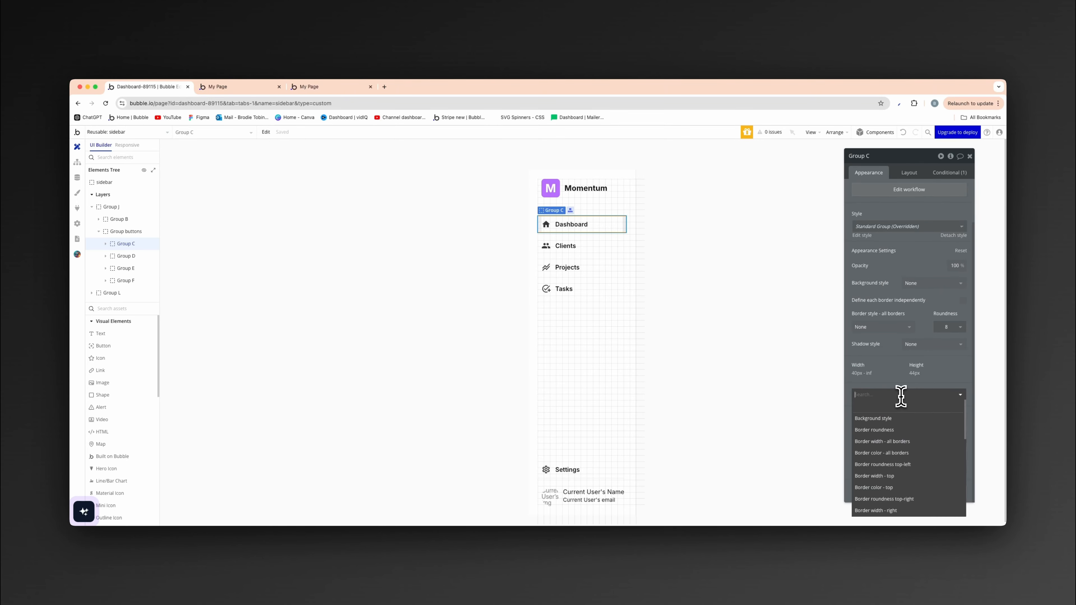
{"action": "left_click", "coordinate": [893, 419]}
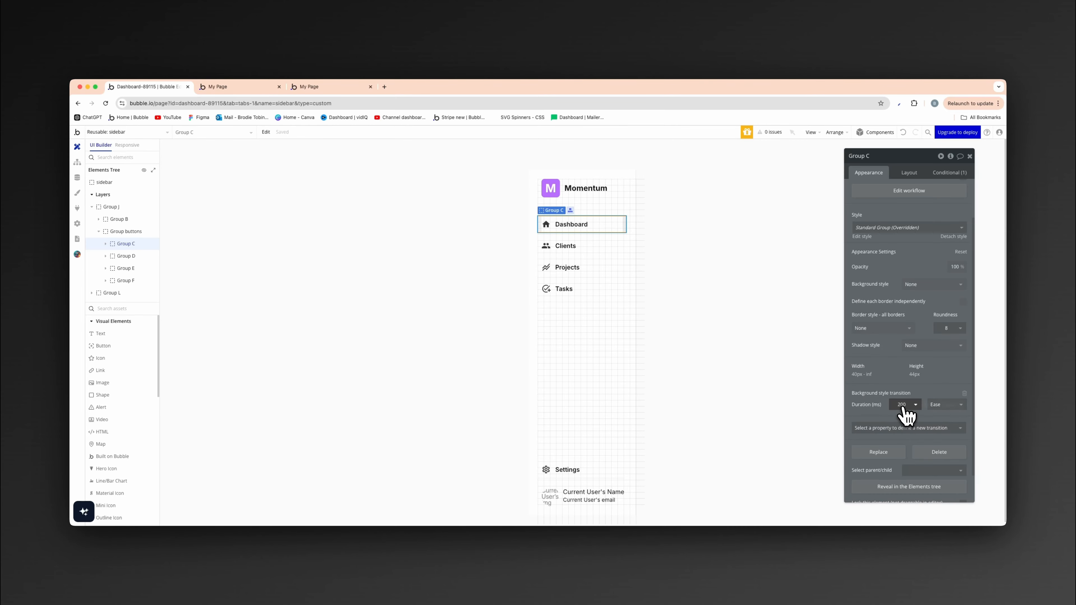
{"action": "type", "text": "400"}
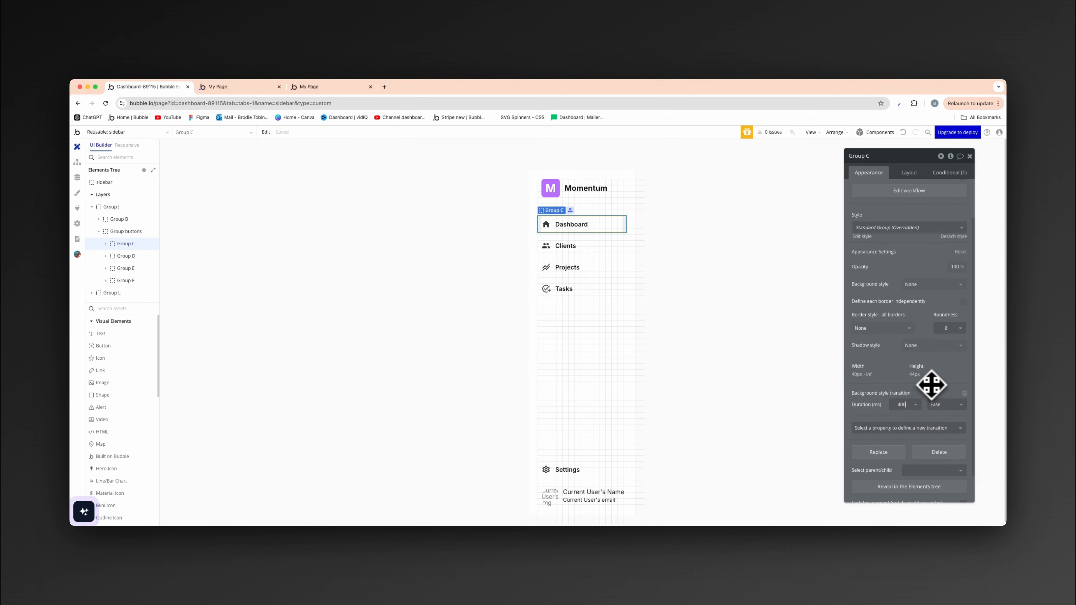
- Add a Background style transition with a duration of 400 ms to the Clients button's Group D
{"action": "left_click", "coordinate": [599, 249]}
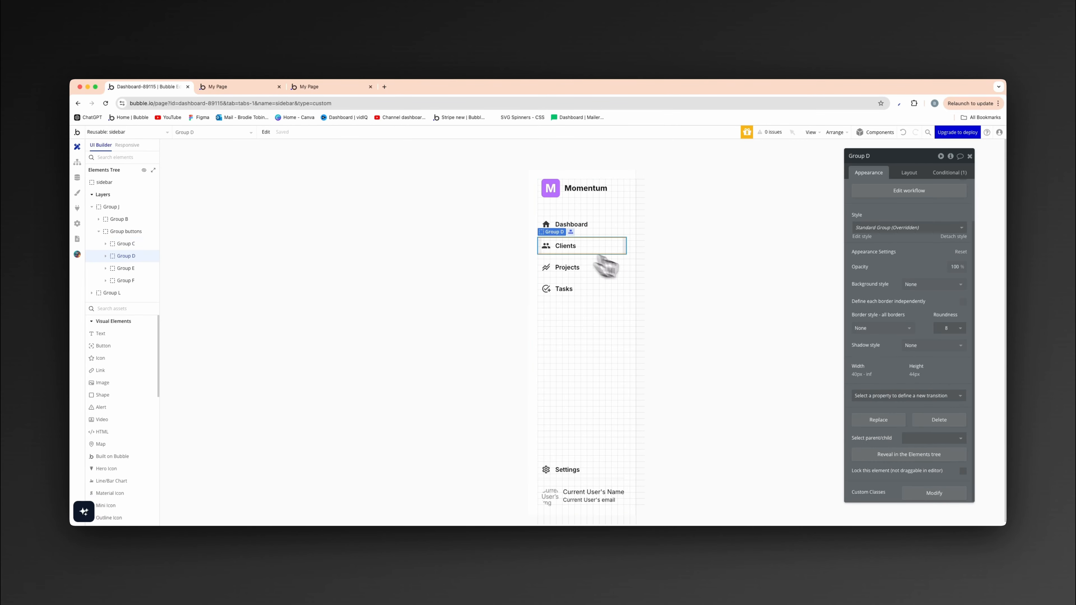
{"action": "left_click", "coordinate": [915, 427]}
{"action": "left_click", "coordinate": [907, 419]}
{"action": "left_click", "coordinate": [907, 406]}
{"action": "type", "text": "400"}
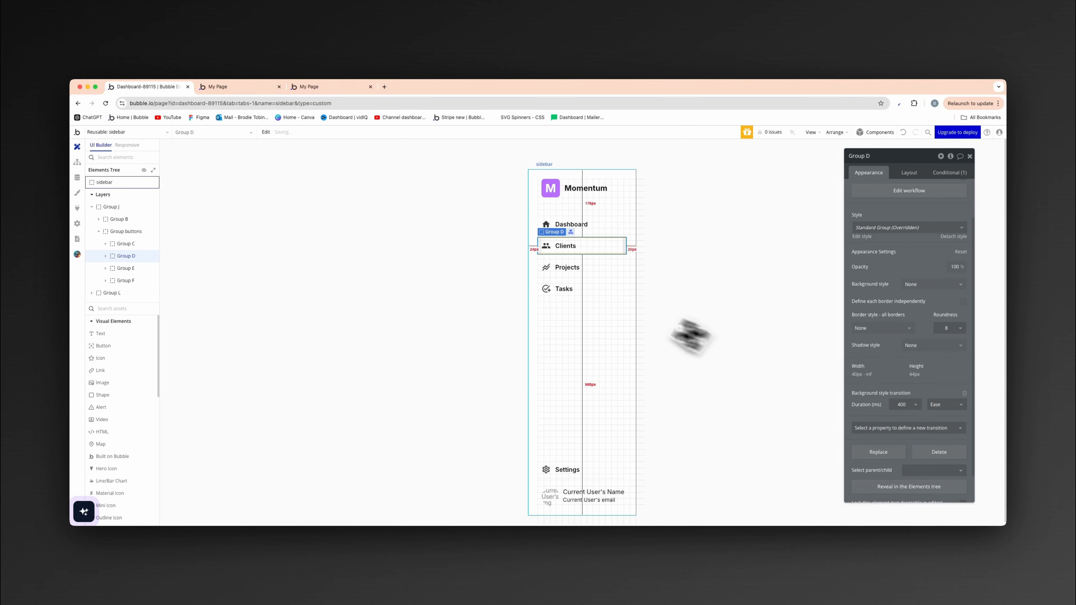
- Add a Background style transition with a duration of 400 ms to the Projects button's Group E
{"action": "left_click", "coordinate": [603, 286]}
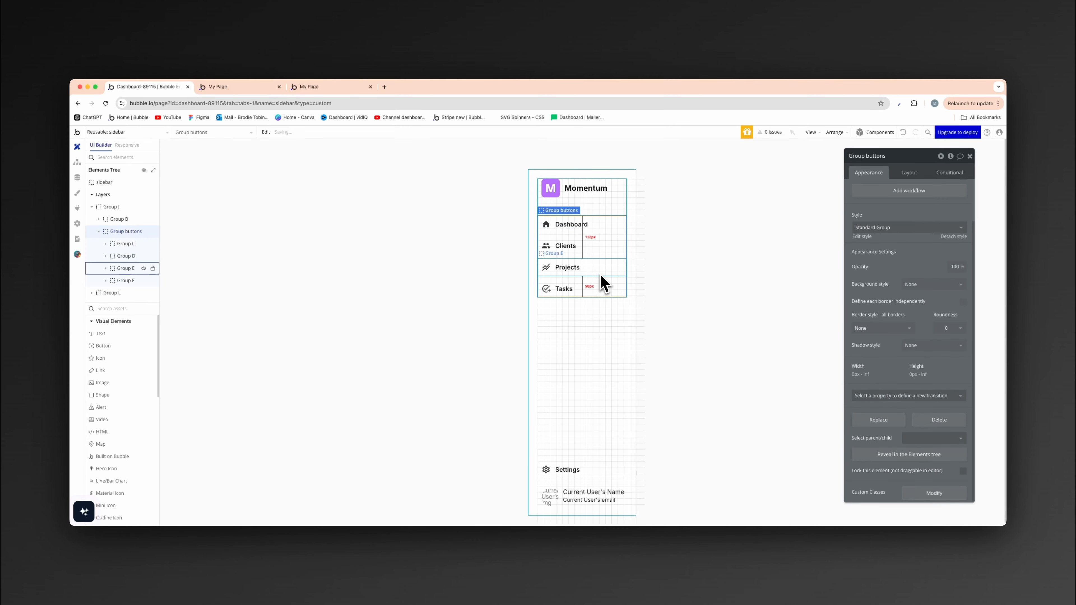
{"action": "left_click", "coordinate": [603, 286]}
{"action": "left_click", "coordinate": [908, 398]}
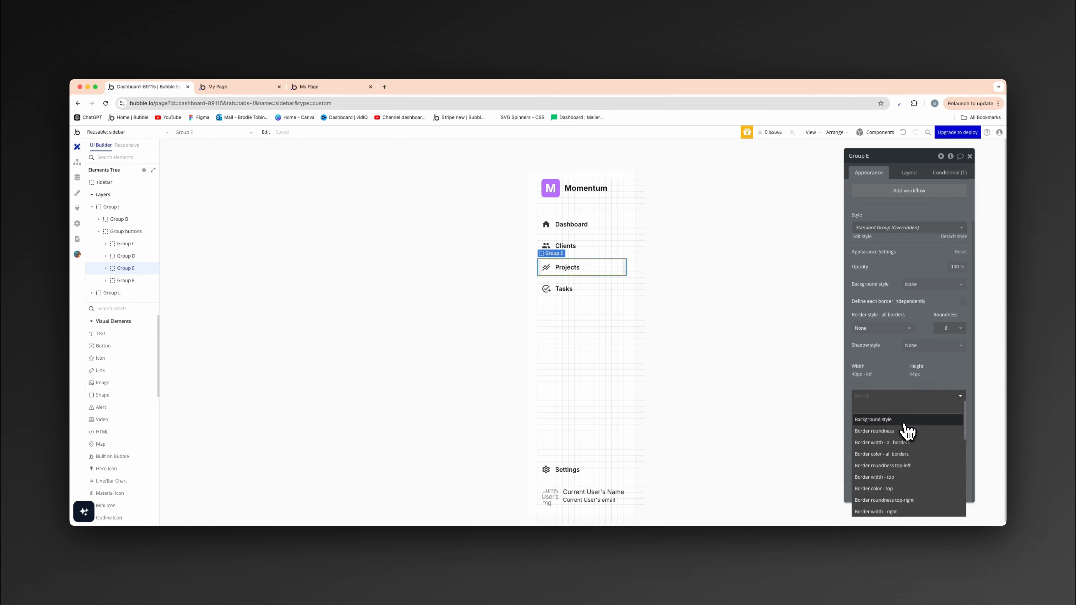
{"action": "left_click", "coordinate": [904, 423]}
{"action": "double_click", "coordinate": [904, 405]}
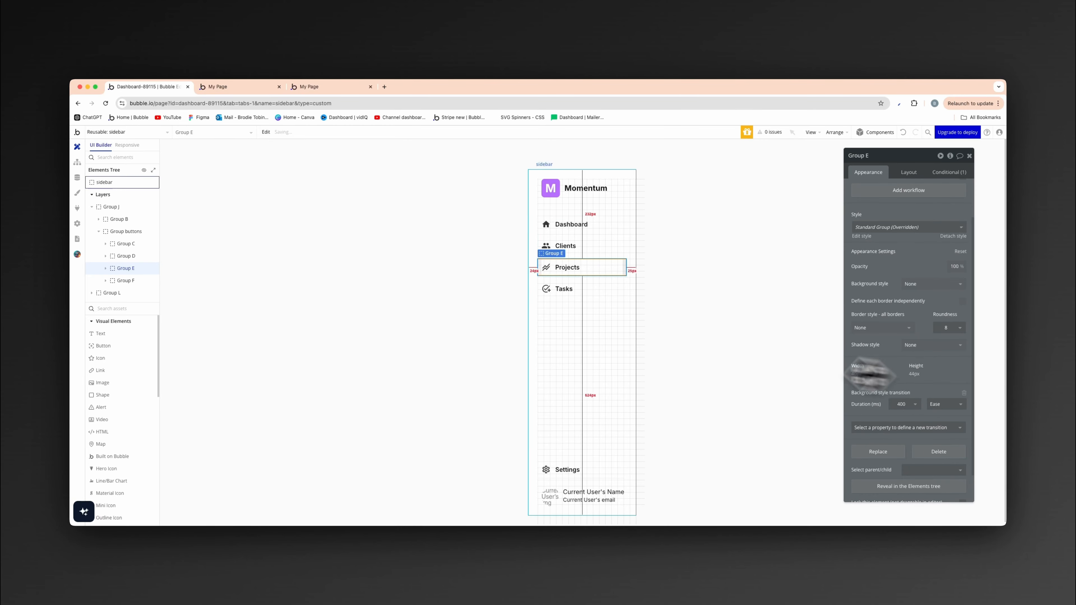
- Add a Background style transition with a duration of 400 ms to the Tasks button's Group F
{"action": "left_click", "coordinate": [567, 292]}
{"action": "left_click", "coordinate": [917, 396]}
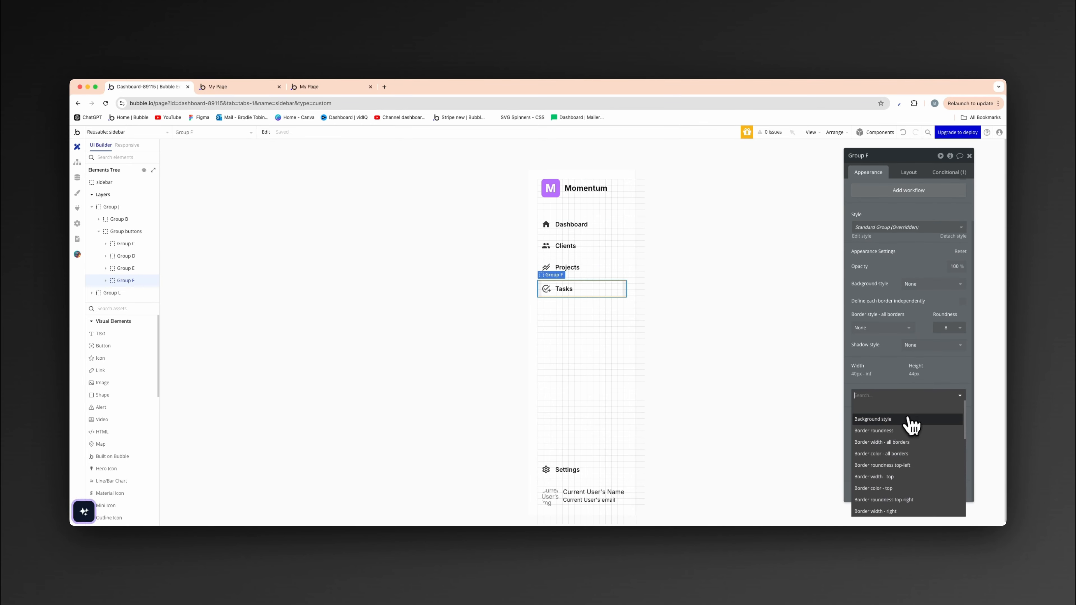
{"action": "left_click", "coordinate": [910, 424]}
{"action": "type", "text": "400"}
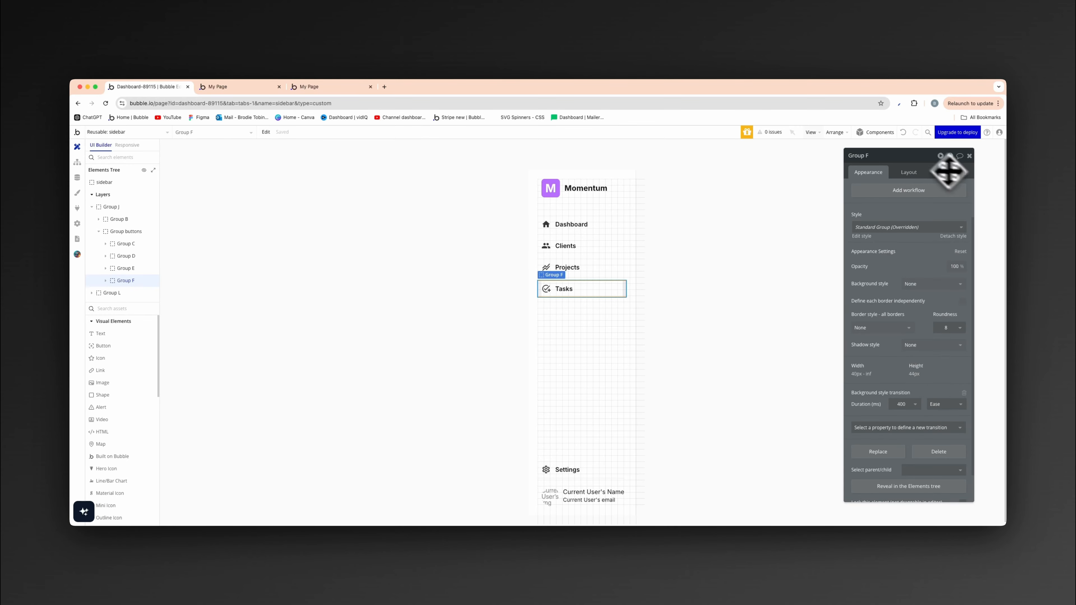
- Test the button hover transitions and the Clients section in the page preview, and return to the Bubble editor
{"action": "left_click", "coordinate": [254, 90]}
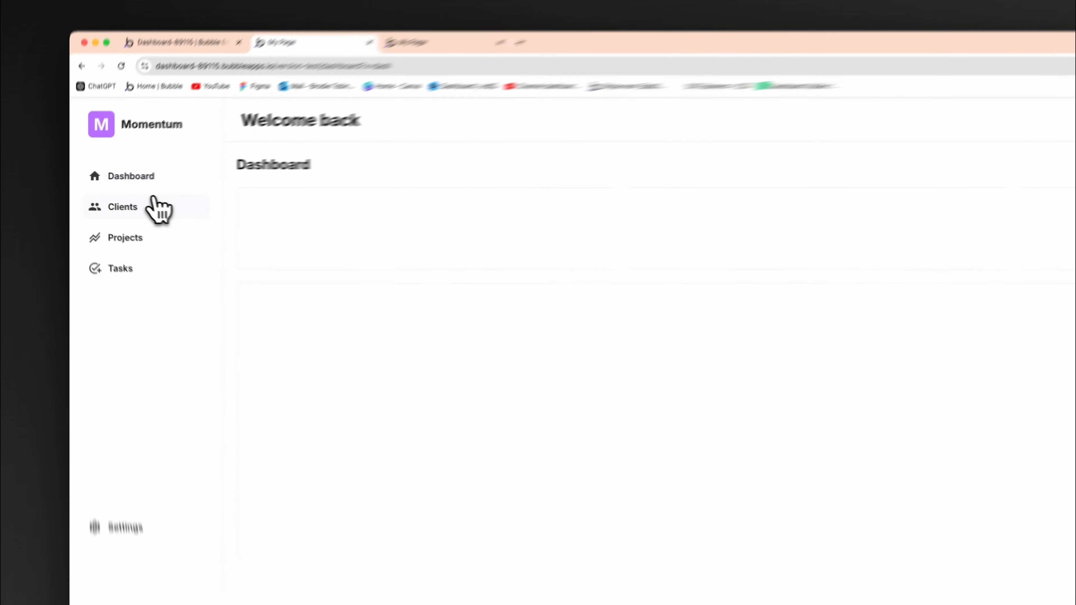
{"action": "left_click", "coordinate": [128, 199]}
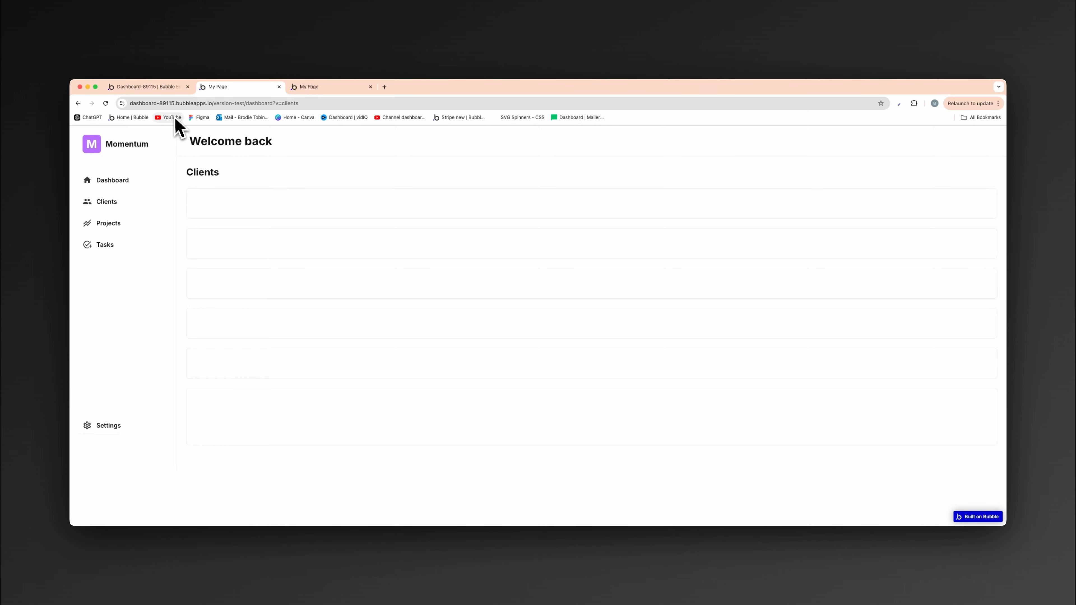
{"action": "left_click", "coordinate": [150, 87]}
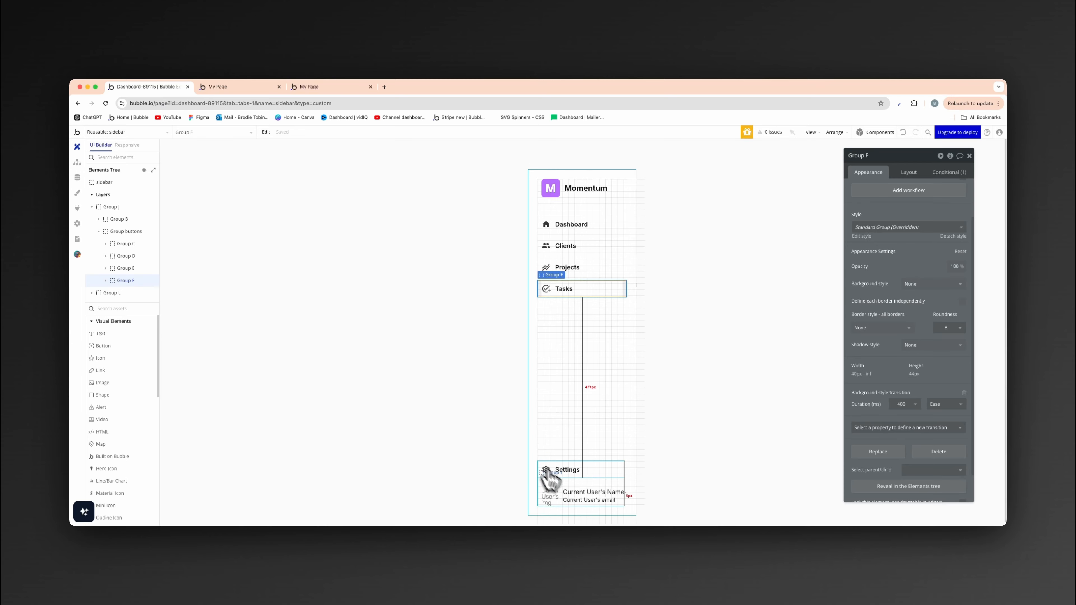
- Review the layout settings of Group I, which holds the current user's image, name and email in the sidebar
{"action": "left_click", "coordinate": [576, 492]}
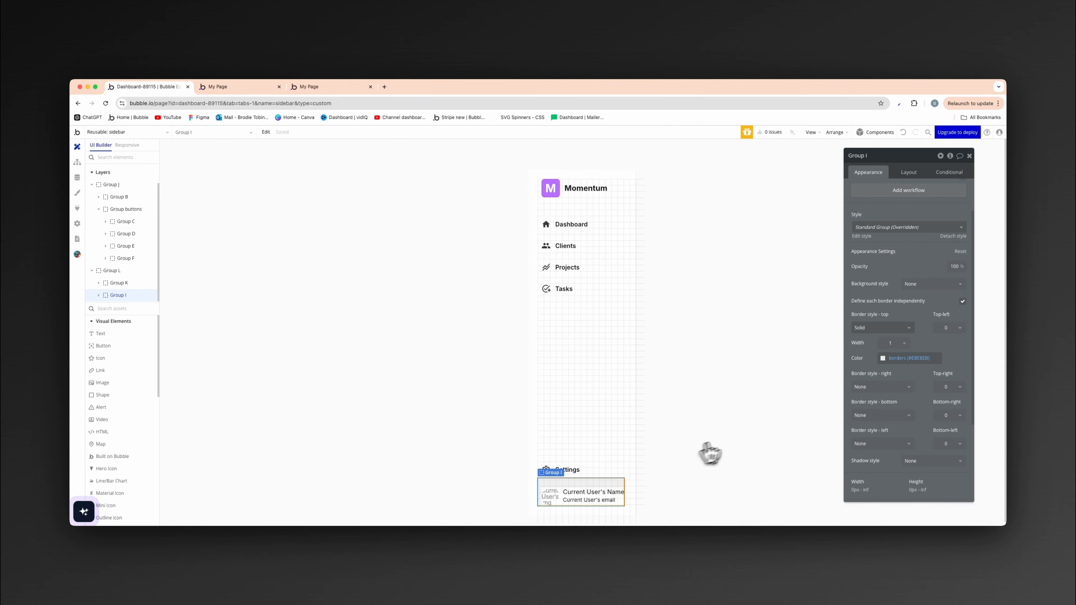
{"action": "left_click", "coordinate": [910, 173]}
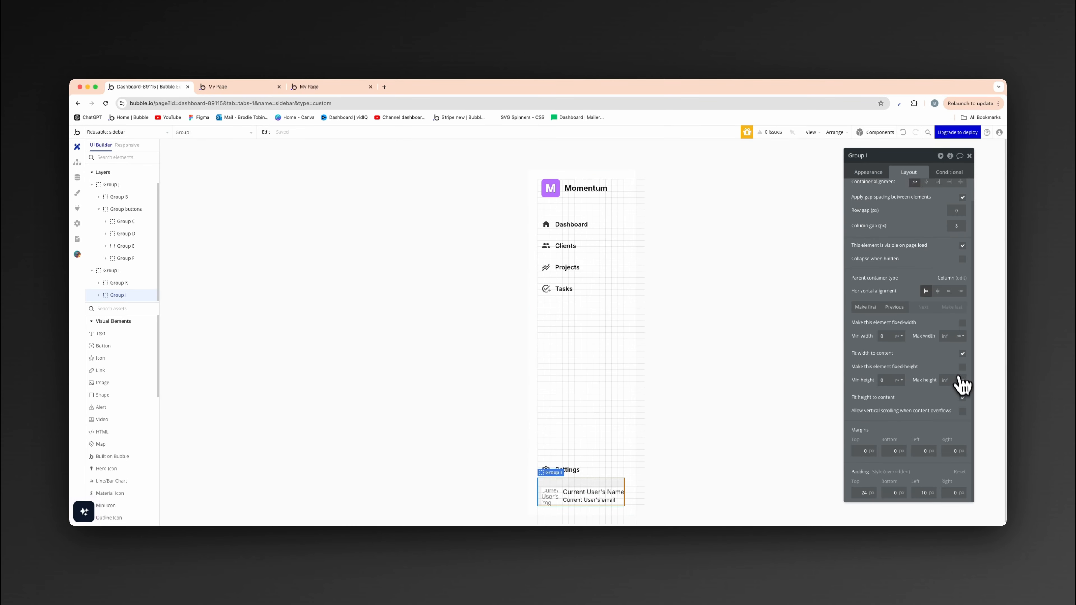
{"action": "left_click", "coordinate": [405, 377]}
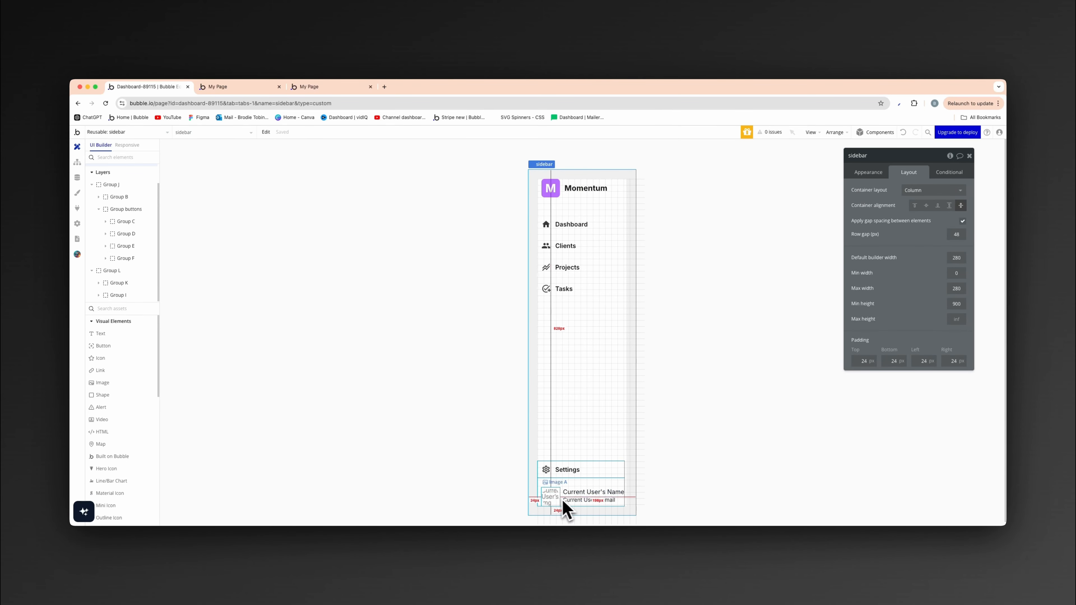
- Open the All Users view in the development database's app data
{"action": "left_click", "coordinate": [77, 180]}
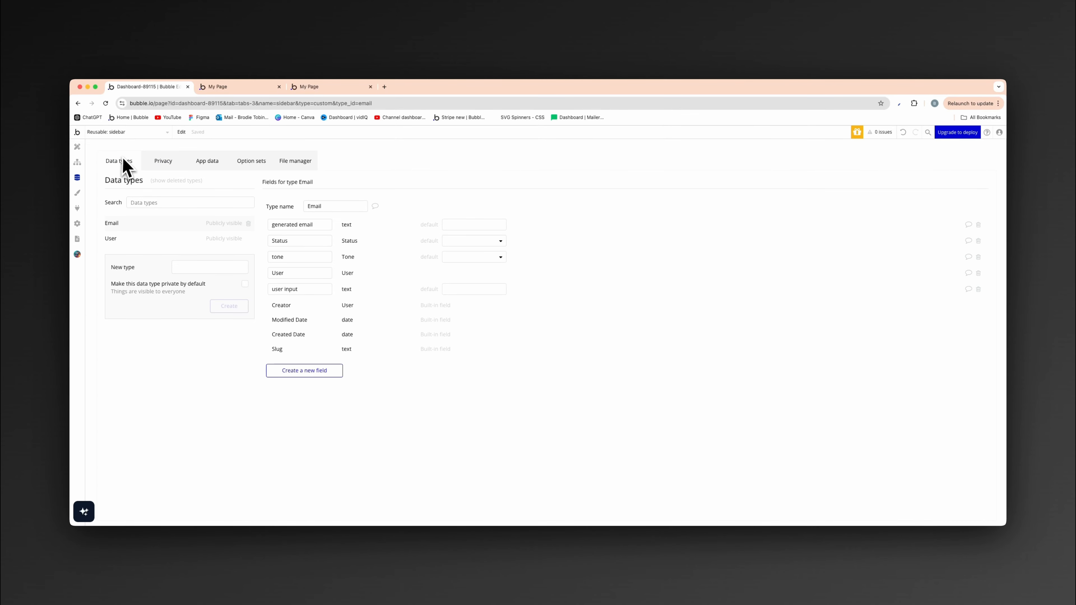
{"action": "left_click", "coordinate": [216, 168]}
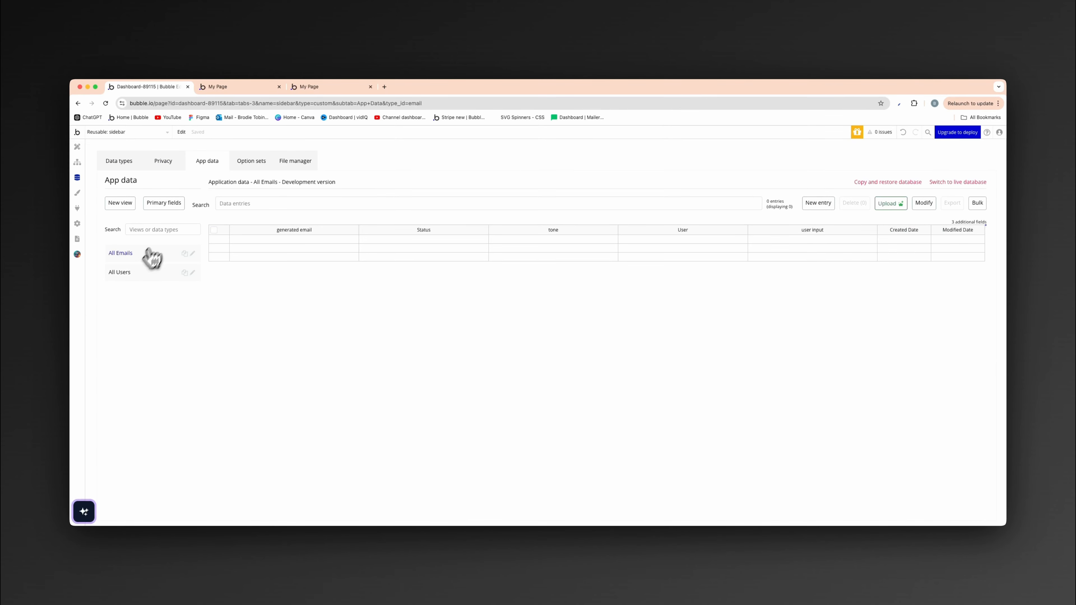
{"action": "left_click", "coordinate": [128, 273]}
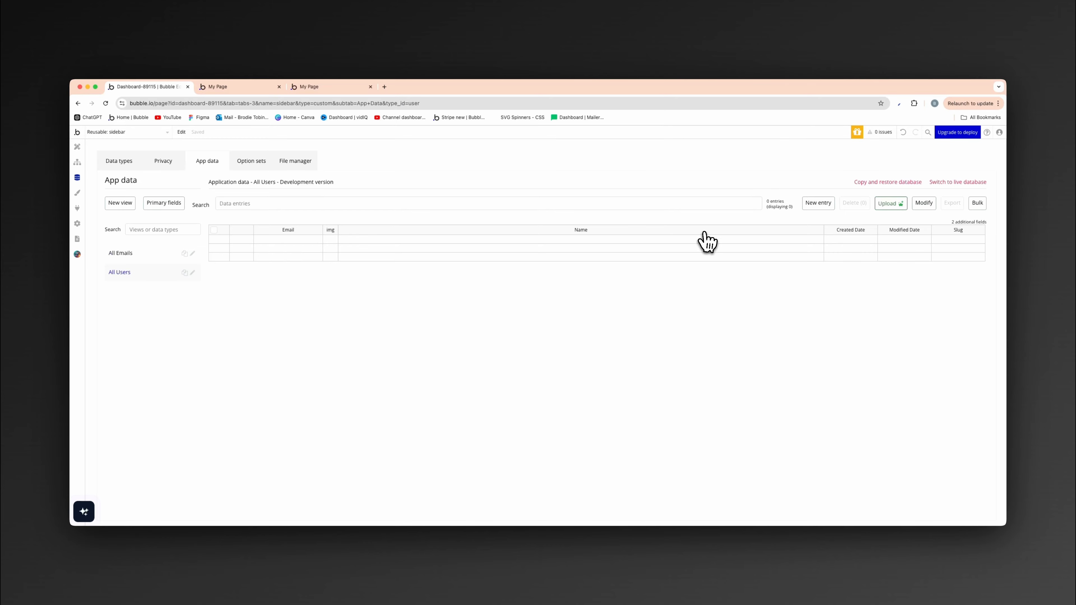
- Start a new User database entry and enter the user's name and email address
{"action": "left_click", "coordinate": [819, 205]}
{"action": "left_click", "coordinate": [352, 184]}
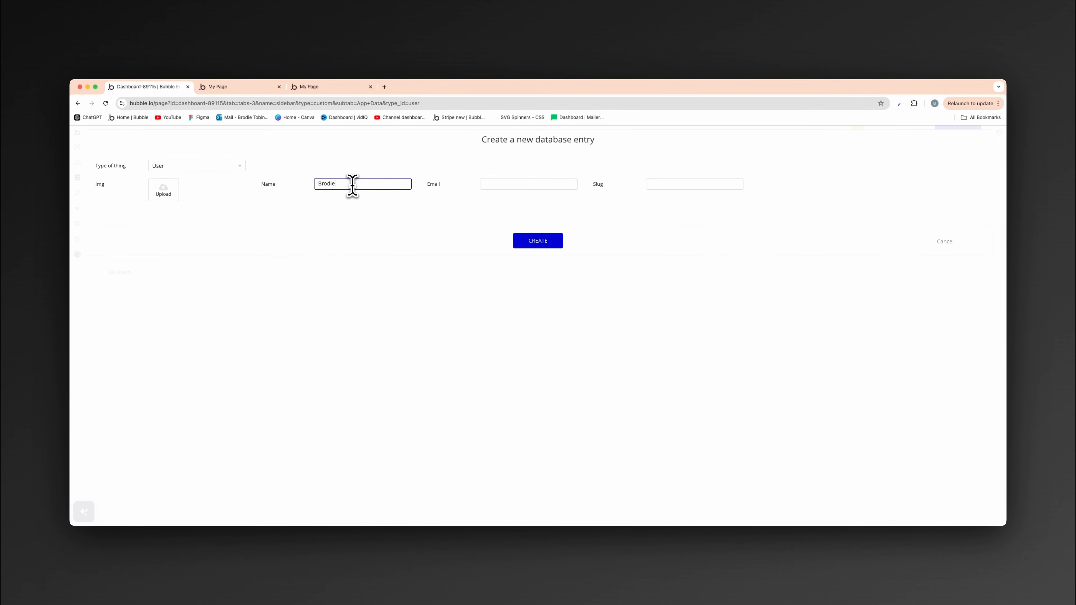
{"action": "type", "text": "Brodie"}
{"action": "left_click", "coordinate": [545, 185]}
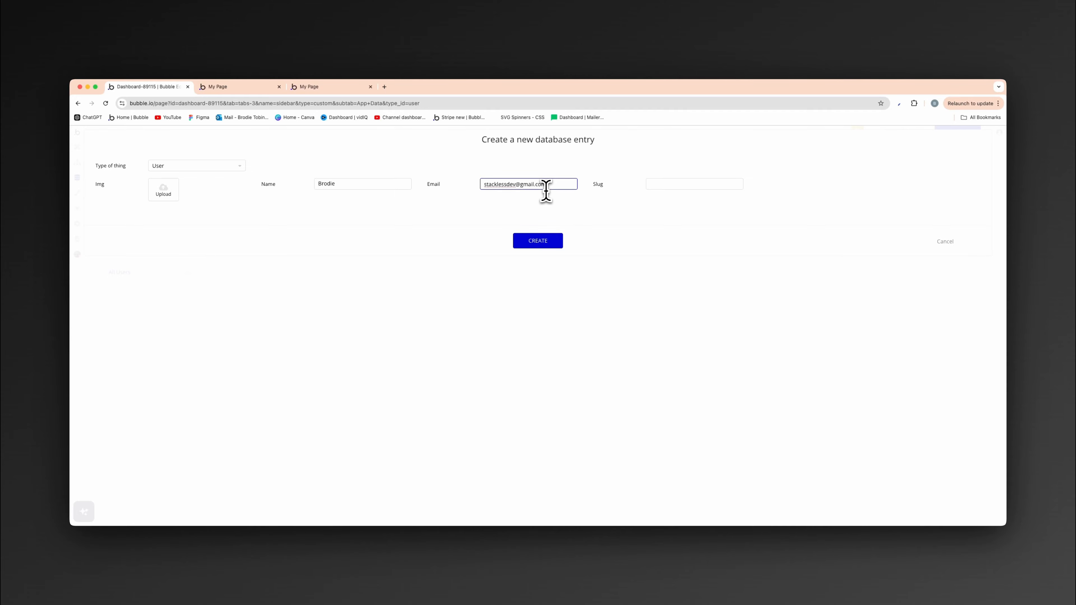
- Upload the suited man's portrait JPG from Downloads as the user's img, create the database entry and dismiss the notice
{"action": "left_click", "coordinate": [163, 191]}
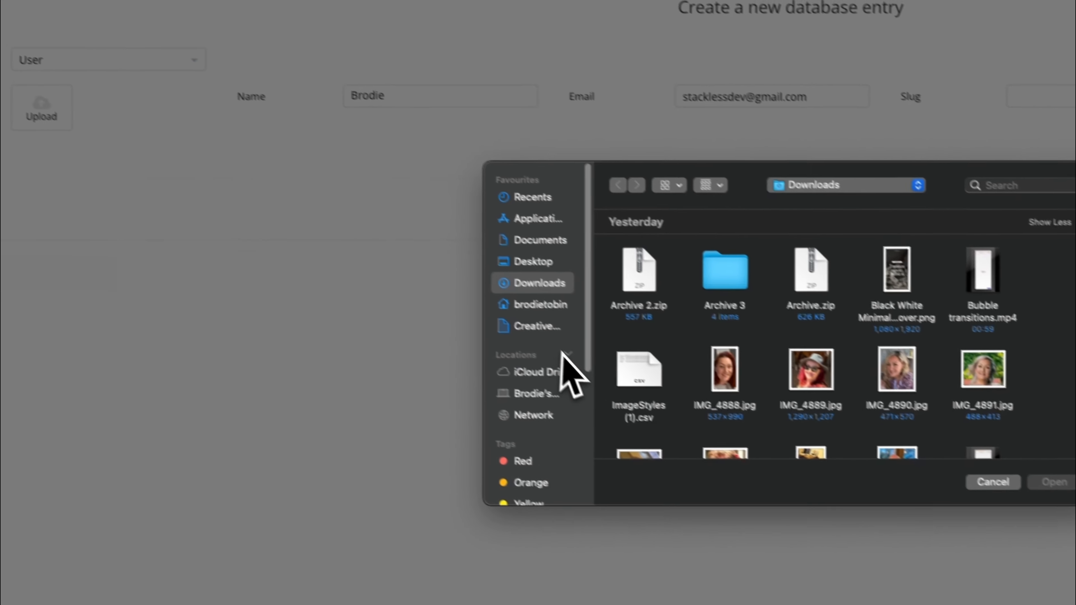
{"action": "scroll", "coordinate": [816, 447], "scroll_direction": "down", "scroll_amount": 15}
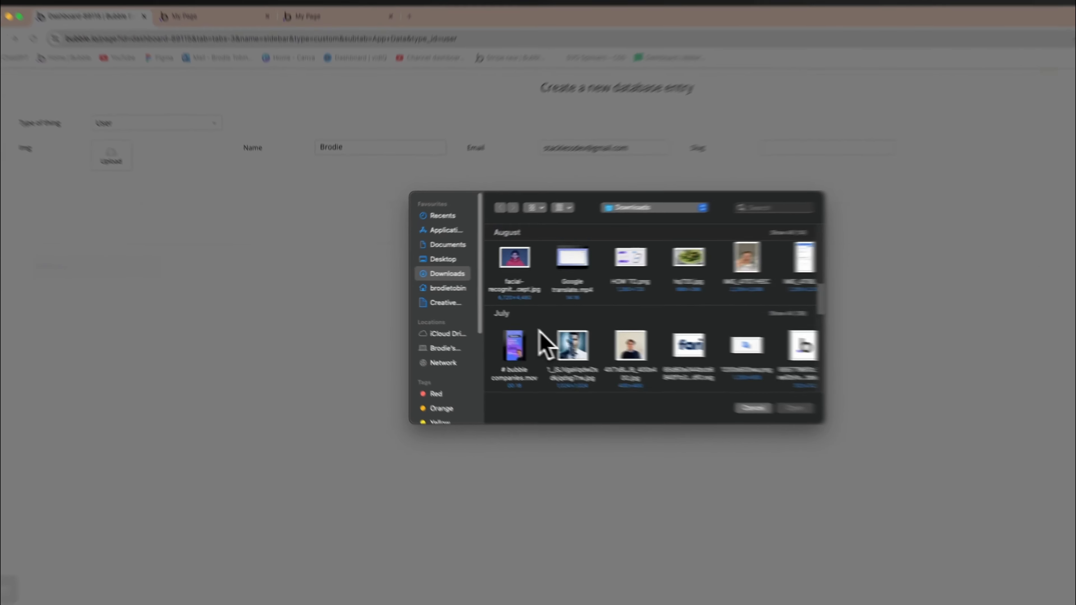
{"action": "scroll", "coordinate": [542, 334], "scroll_direction": "down", "scroll_amount": 3}
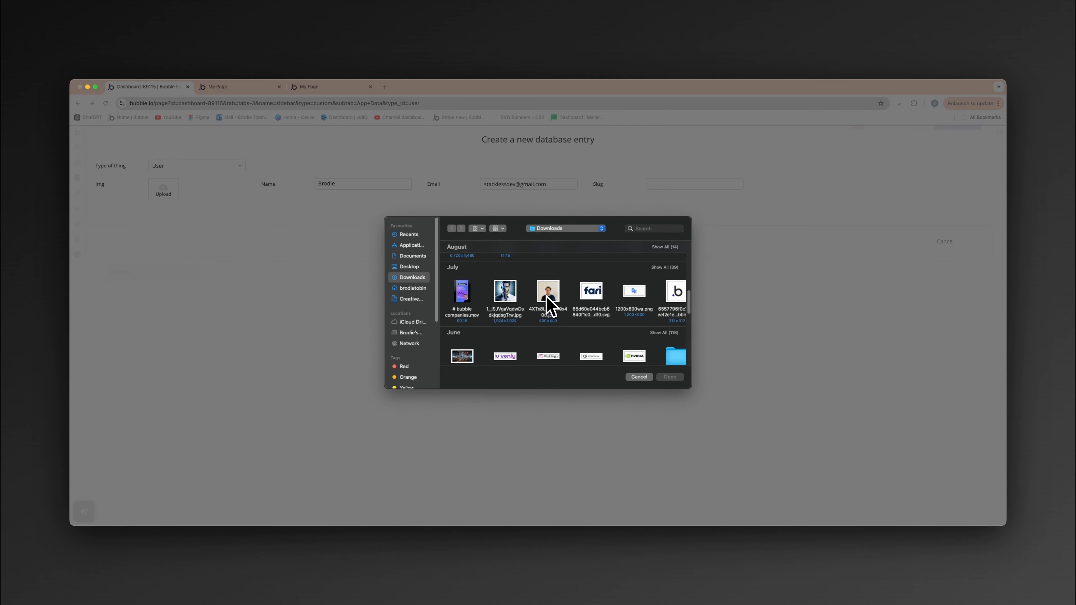
{"action": "double_click", "coordinate": [512, 299]}
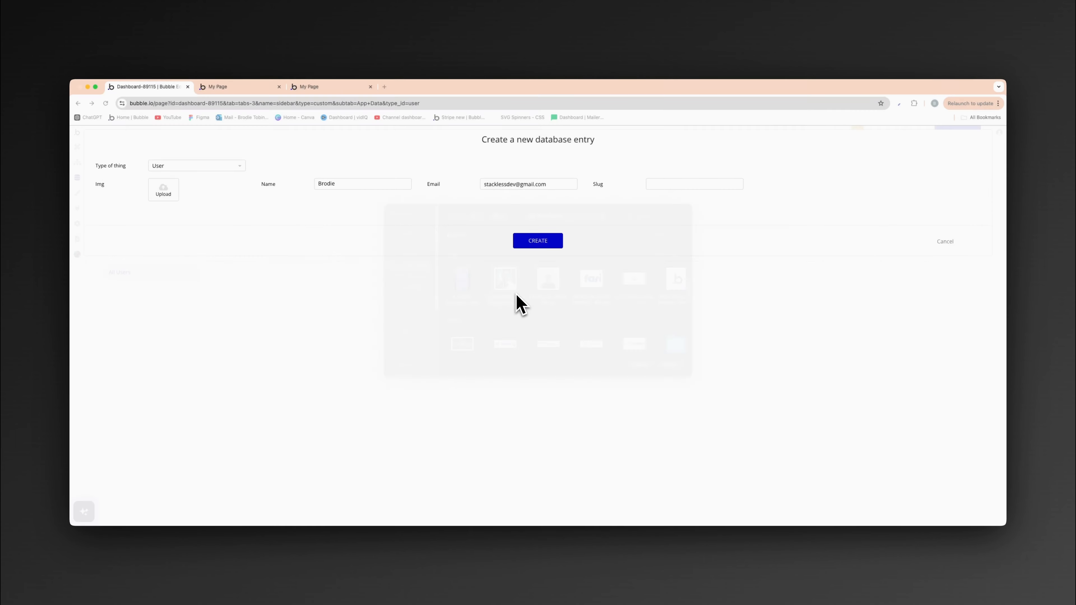
{"action": "left_click", "coordinate": [549, 245]}
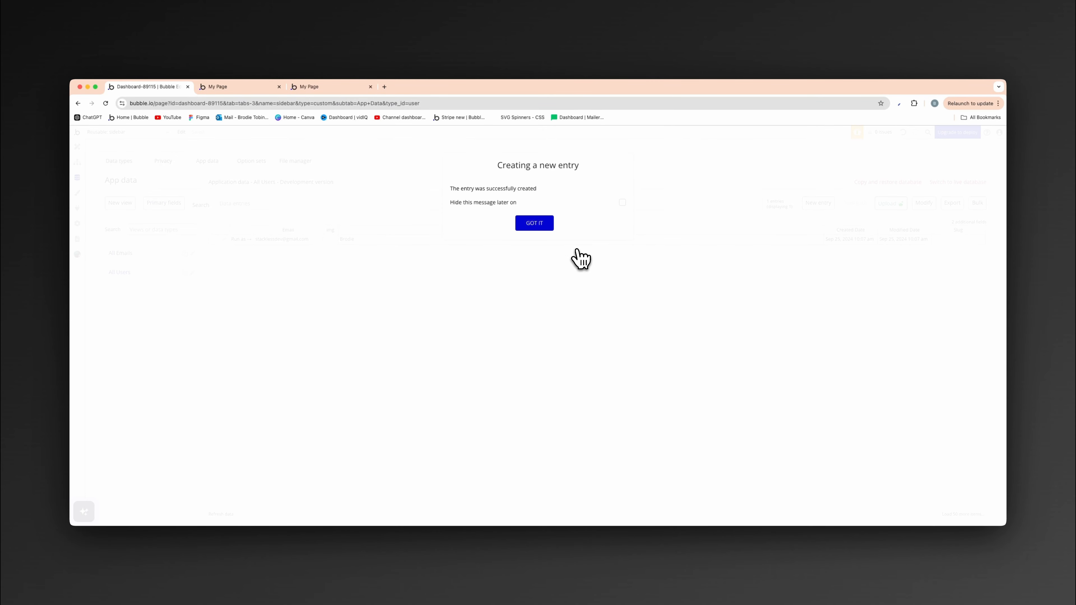
{"action": "left_click", "coordinate": [540, 227]}
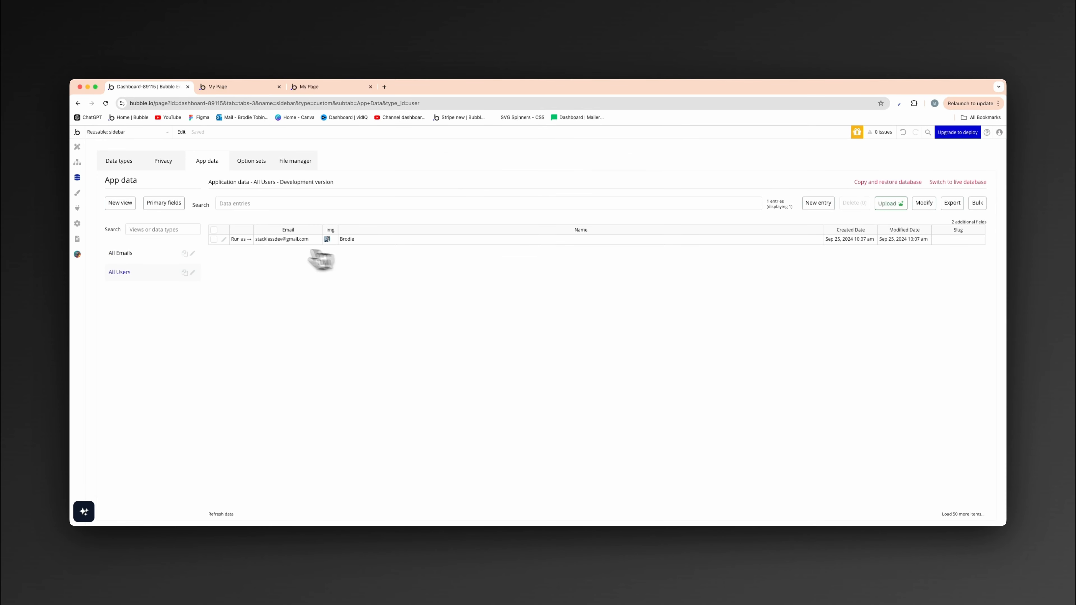
- Run the app as the newly created user and return to the editor on the dashboard page
{"action": "left_click", "coordinate": [242, 240]}
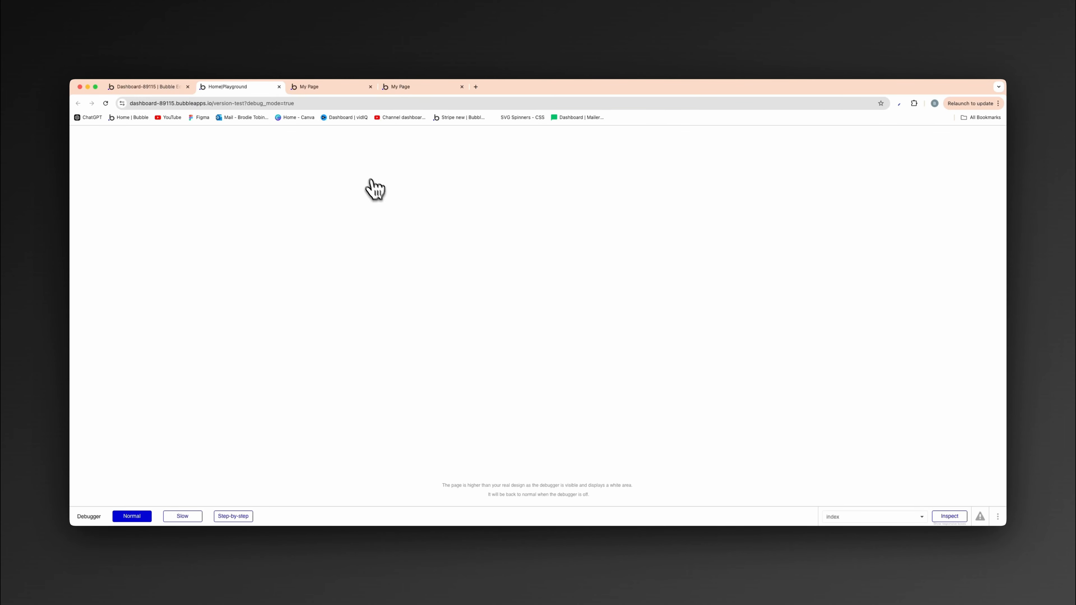
{"action": "left_click", "coordinate": [169, 88]}
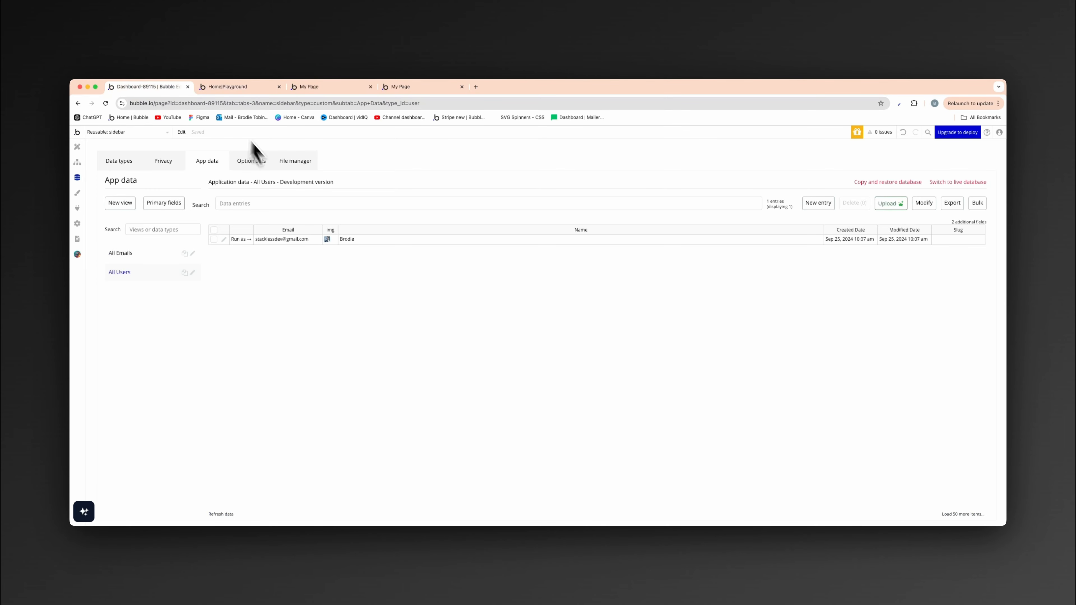
{"action": "left_click", "coordinate": [77, 146]}
{"action": "left_click", "coordinate": [169, 132]}
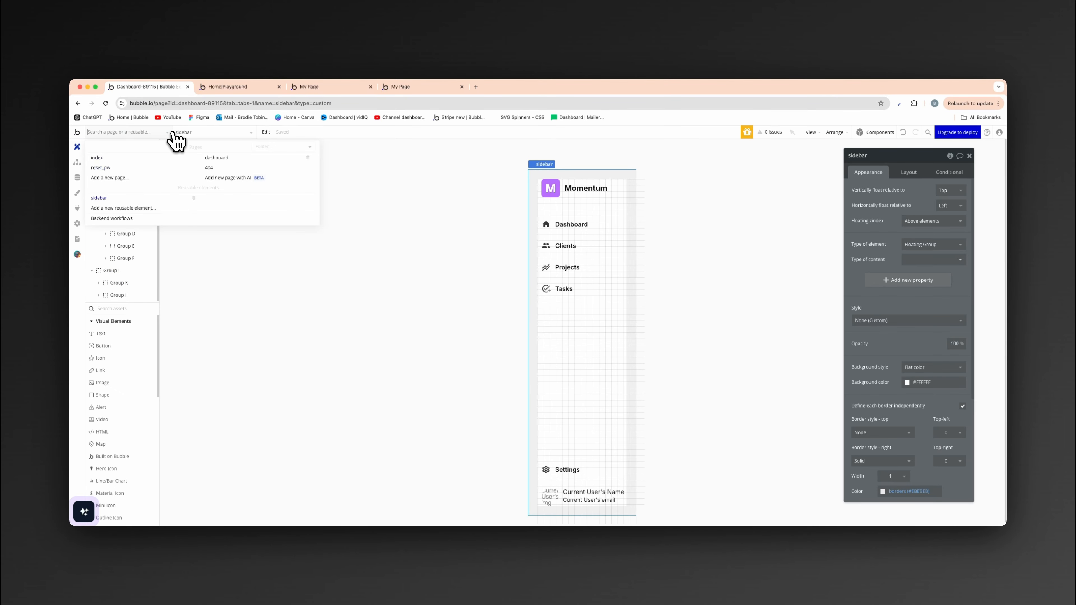
{"action": "left_click", "coordinate": [219, 158]}
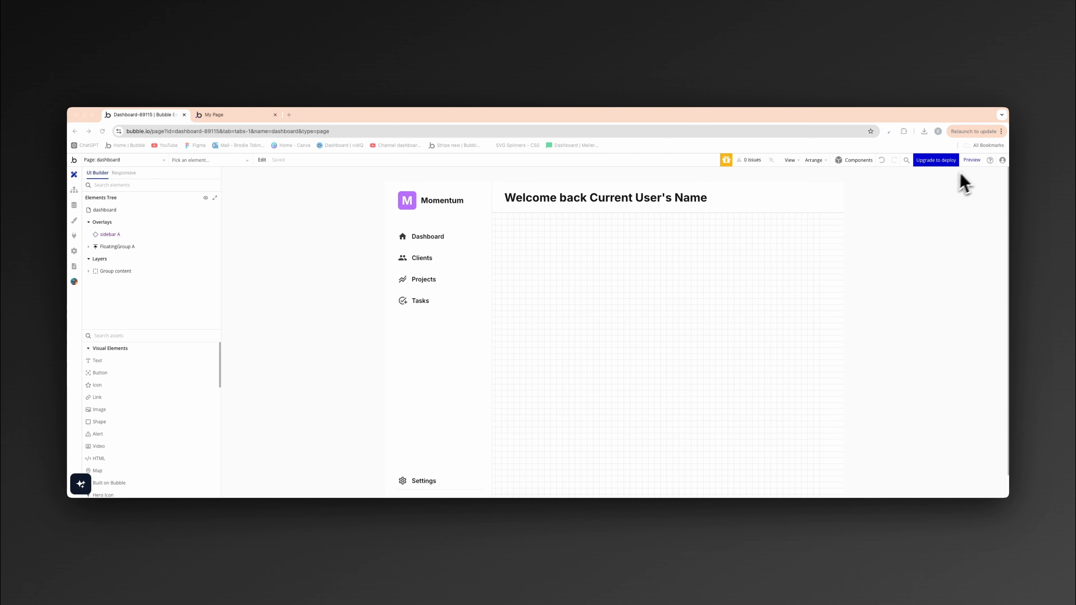
- Preview the dashboard page and reload it with the URL's debug_mode parameter set to false
{"action": "left_click", "coordinate": [971, 160]}
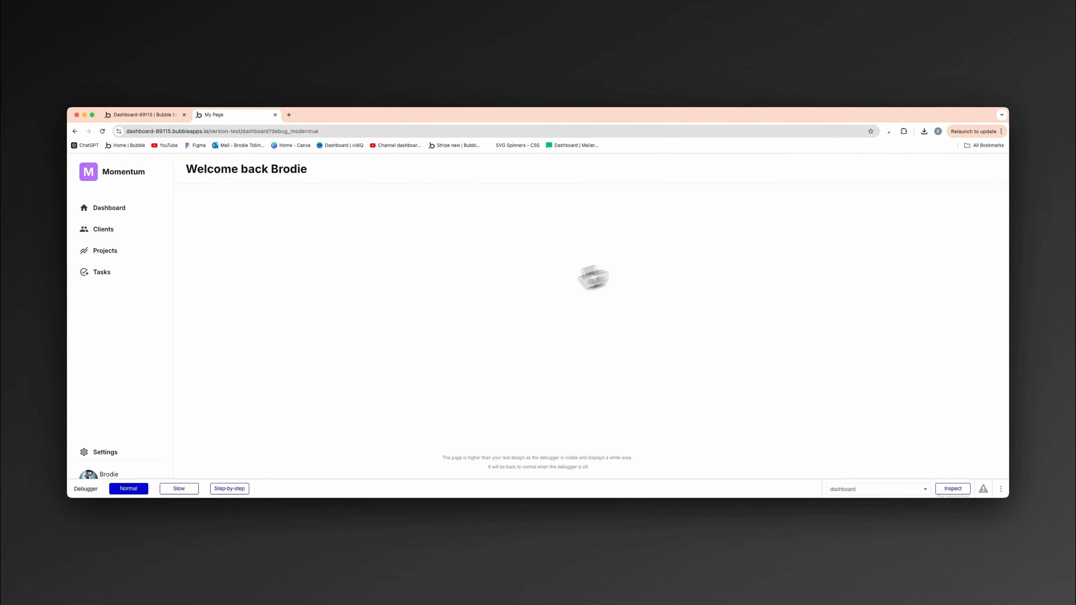
{"action": "double_click", "coordinate": [338, 131]}
{"action": "type", "text": "f"}
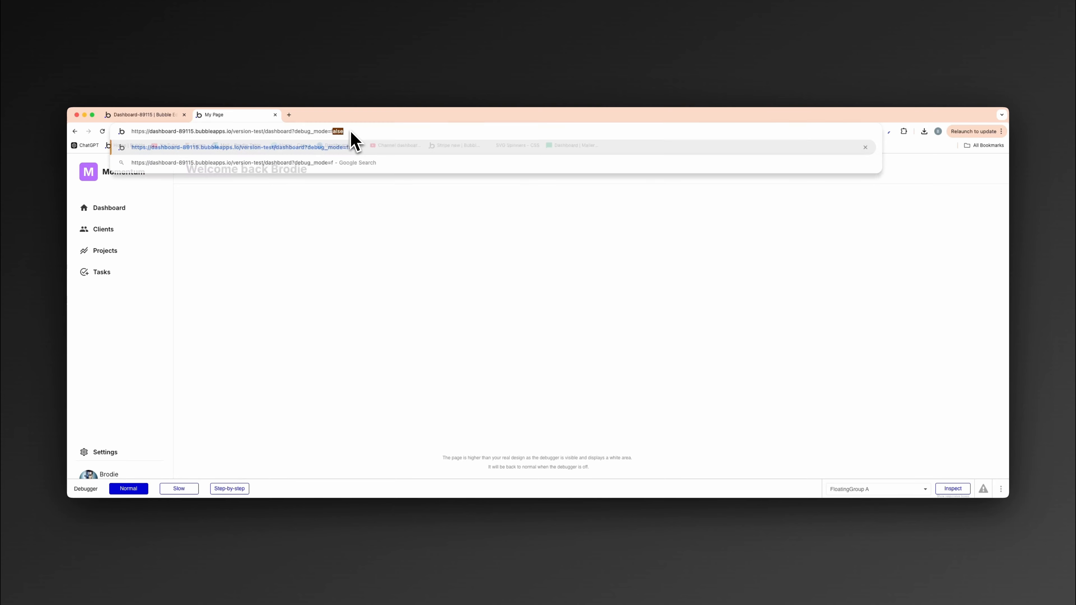
{"action": "type", "text": "alse"}
{"action": "key", "text": "Return"}
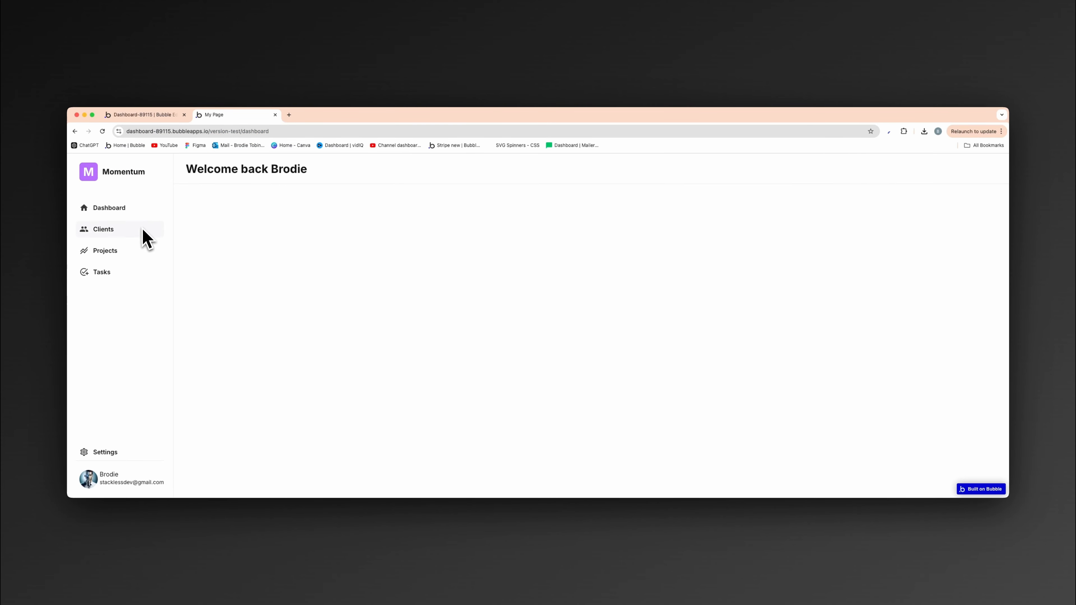
- Test the sidebar navigation in the preview by switching from Dashboard to Clients and back to Dashboard
{"action": "left_click", "coordinate": [120, 212]}
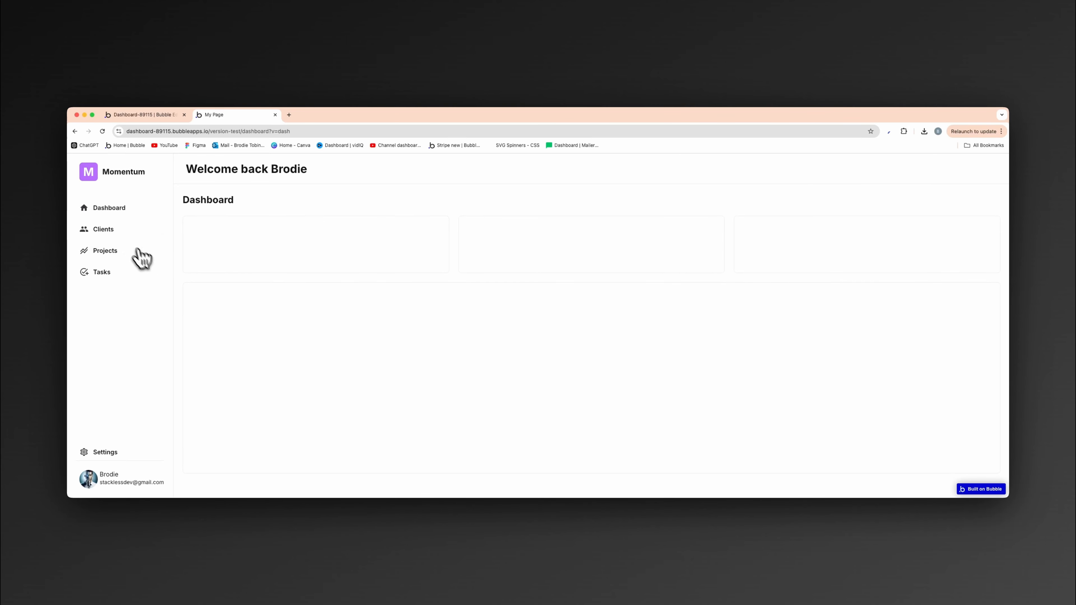
{"action": "left_click", "coordinate": [121, 230]}
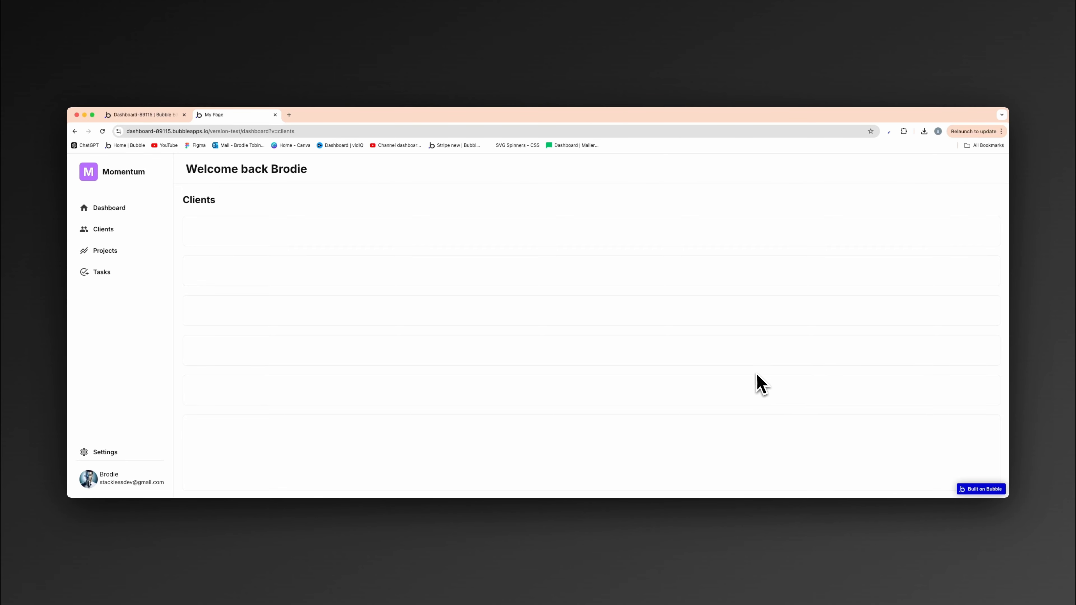
{"action": "left_click", "coordinate": [123, 213]}
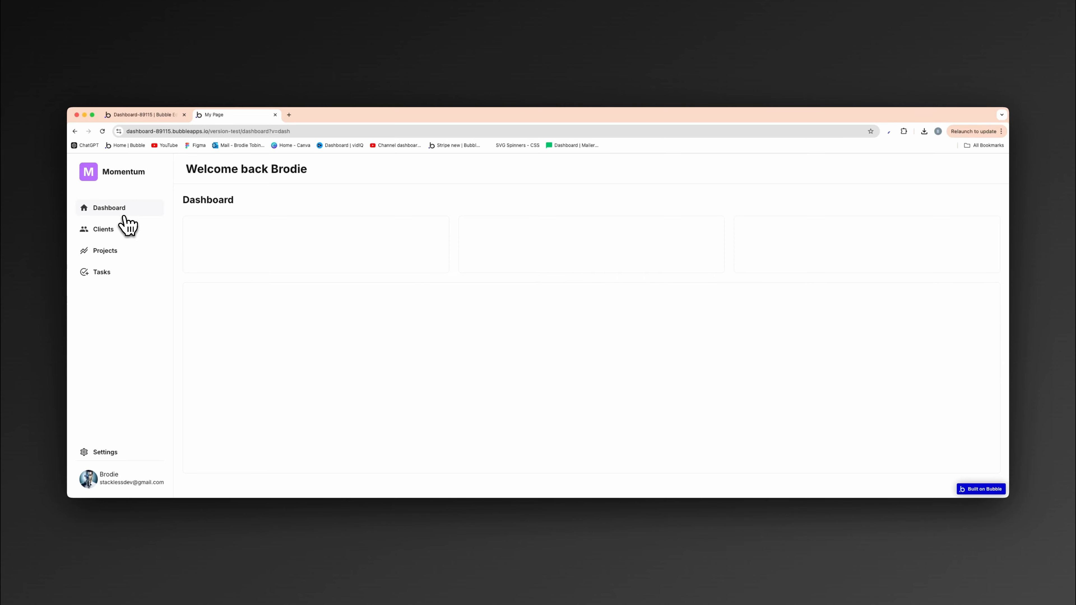